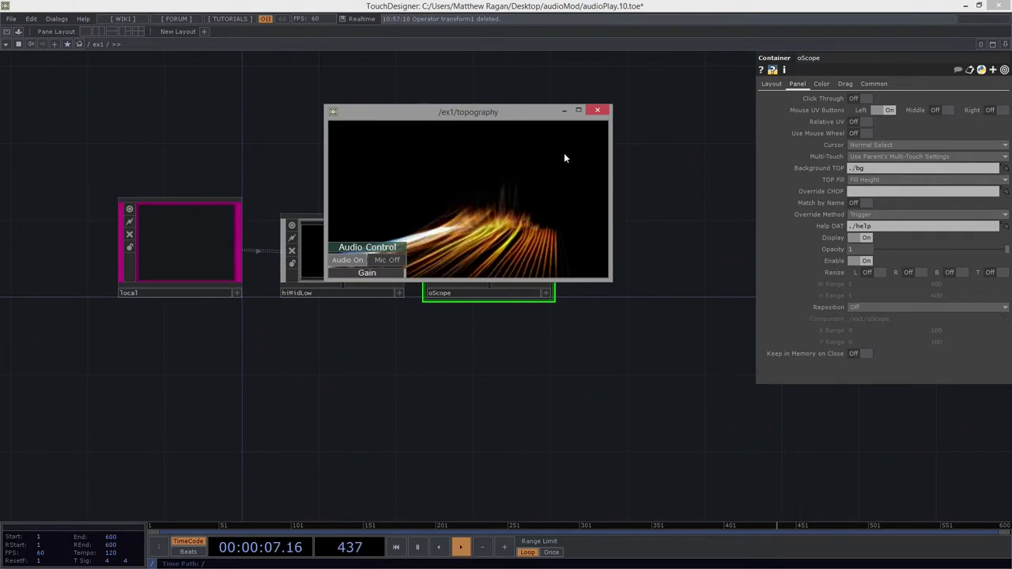
Close the topography viewer window and place a duplicate of the oScope container beside the original.
{"action": "left_click", "coordinate": [597, 110]}
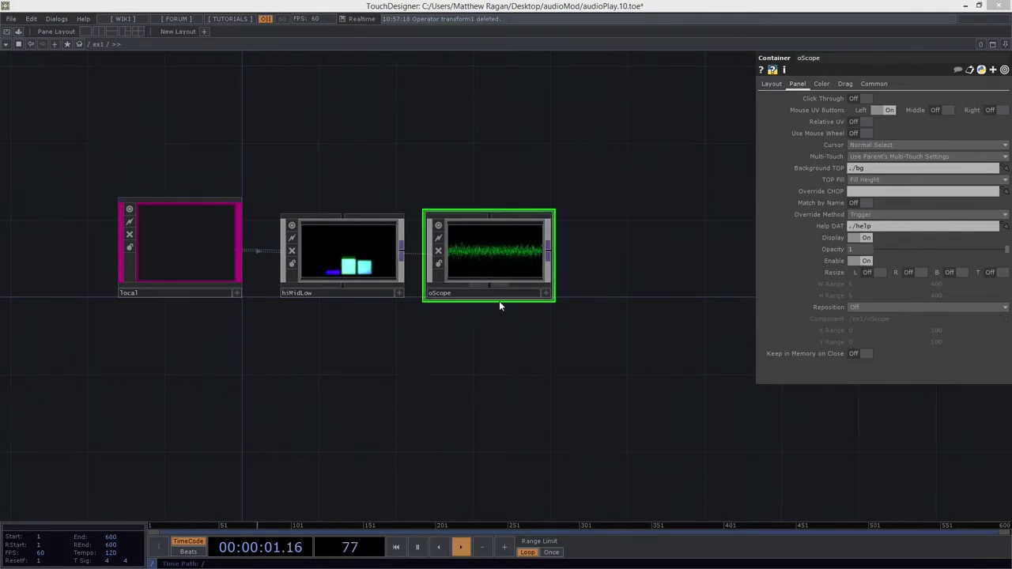
{"action": "left_click_drag", "start_coordinate": [598, 188], "coordinate": [610, 250]}
{"action": "key", "text": "ctrl+v"}
{"action": "left_click_drag", "start_coordinate": [533, 342], "coordinate": [410, 343]}
{"action": "left_click", "coordinate": [879, 84]}
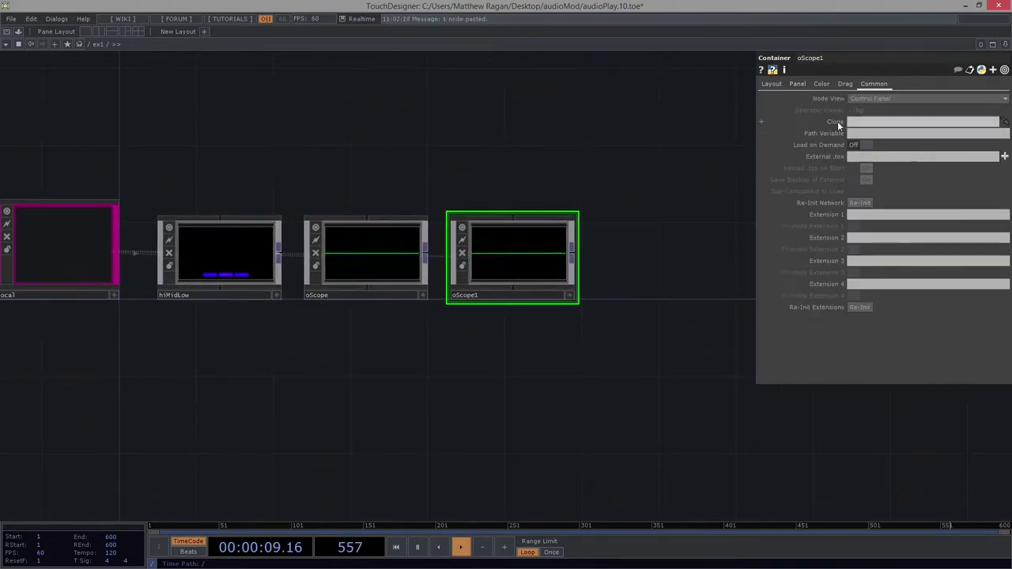
{"action": "left_click", "coordinate": [843, 84]}
{"action": "left_click", "coordinate": [823, 84]}
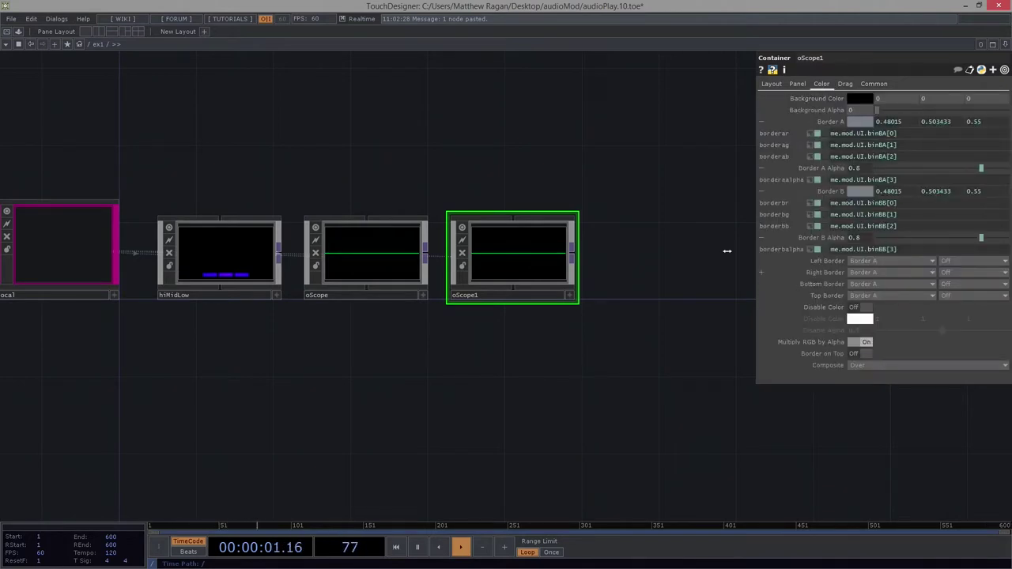
{"action": "left_click", "coordinate": [770, 84]}
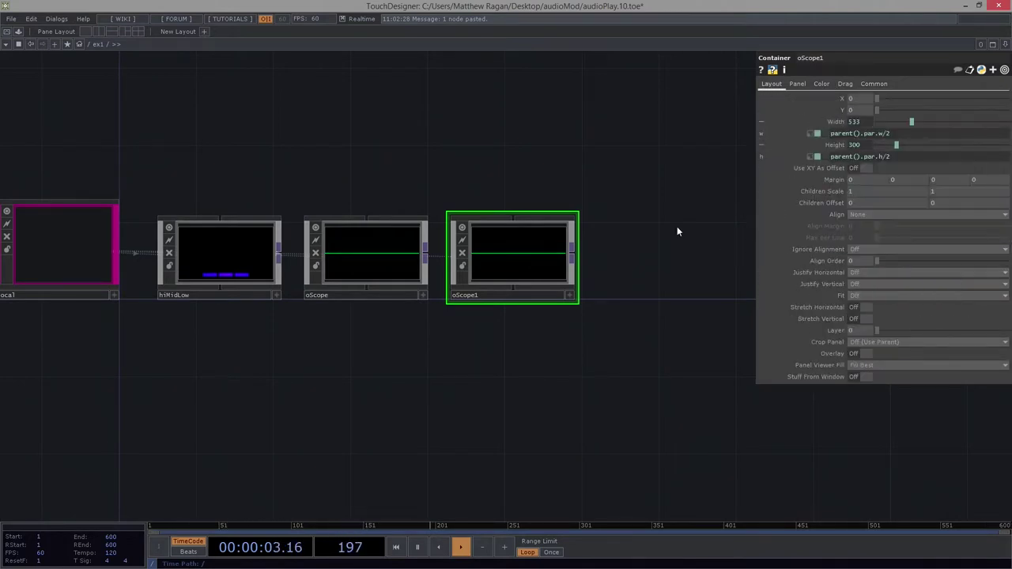
Rename the duplicated oScope container as topgraphy1.
{"action": "scroll", "coordinate": [548, 260], "scroll_direction": "up", "scroll_amount": 4}
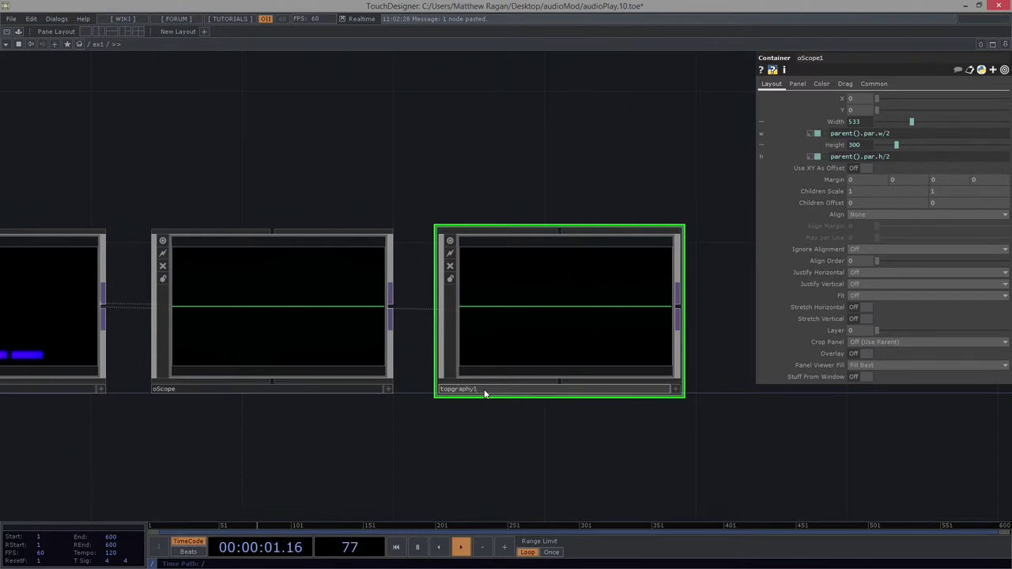
{"action": "key", "text": "Return"}
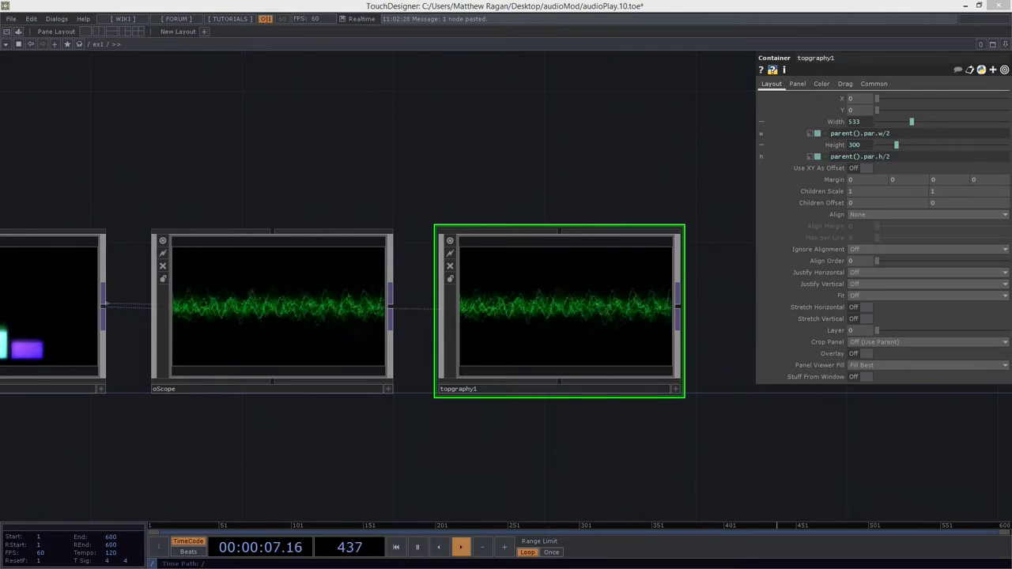
{"action": "left_click_drag", "start_coordinate": [553, 408], "coordinate": [502, 404]}
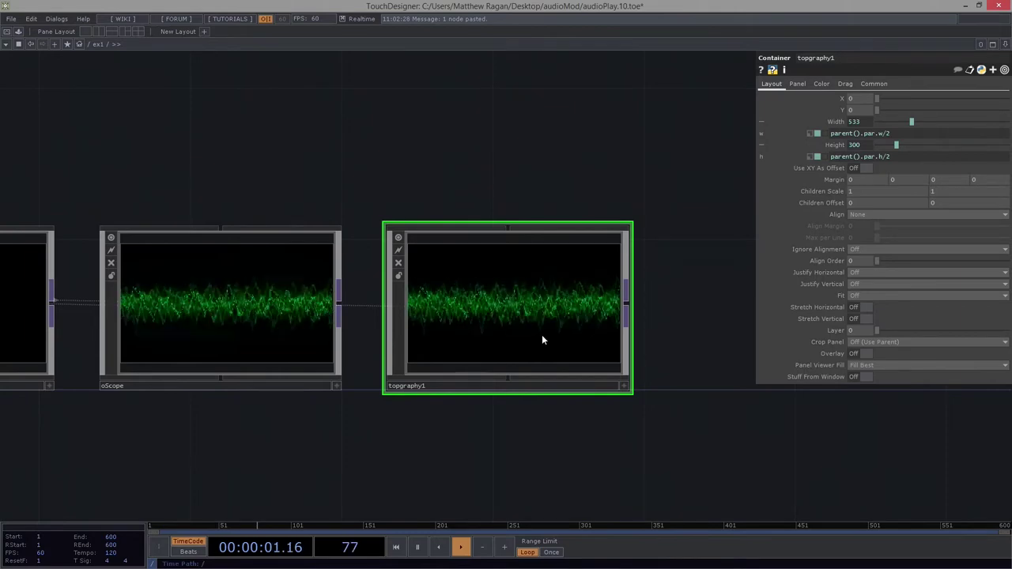
Examine the network inside topgraphy1, from the select1 input through the geometry, render and feedback to the bg output.
{"action": "scroll", "coordinate": [541, 334], "scroll_direction": "up", "scroll_amount": 4}
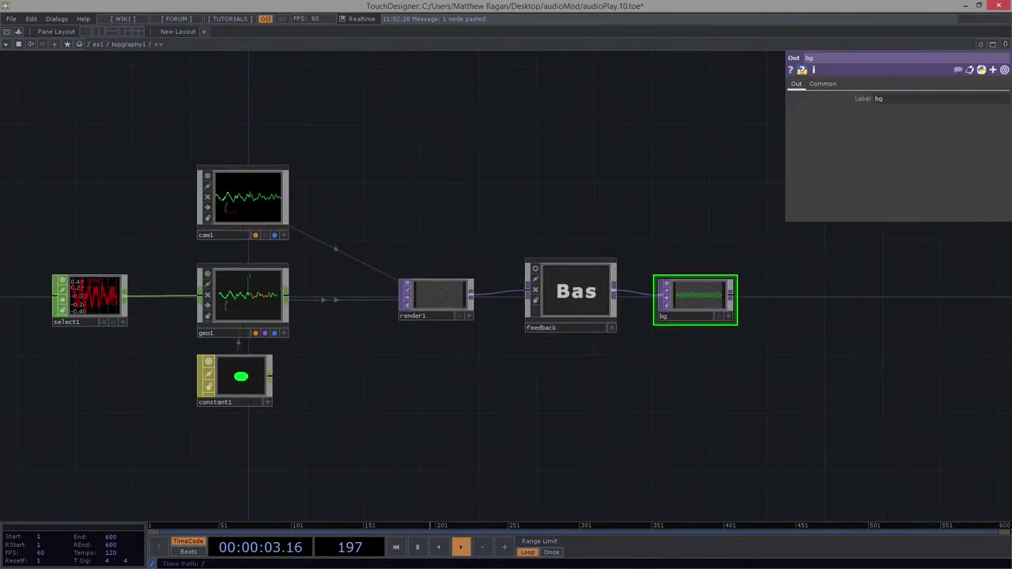
{"action": "left_click_drag", "start_coordinate": [152, 358], "coordinate": [422, 330]}
{"action": "left_click_drag", "start_coordinate": [368, 279], "coordinate": [201, 290]}
{"action": "scroll", "coordinate": [226, 303], "scroll_direction": "up", "scroll_amount": 2}
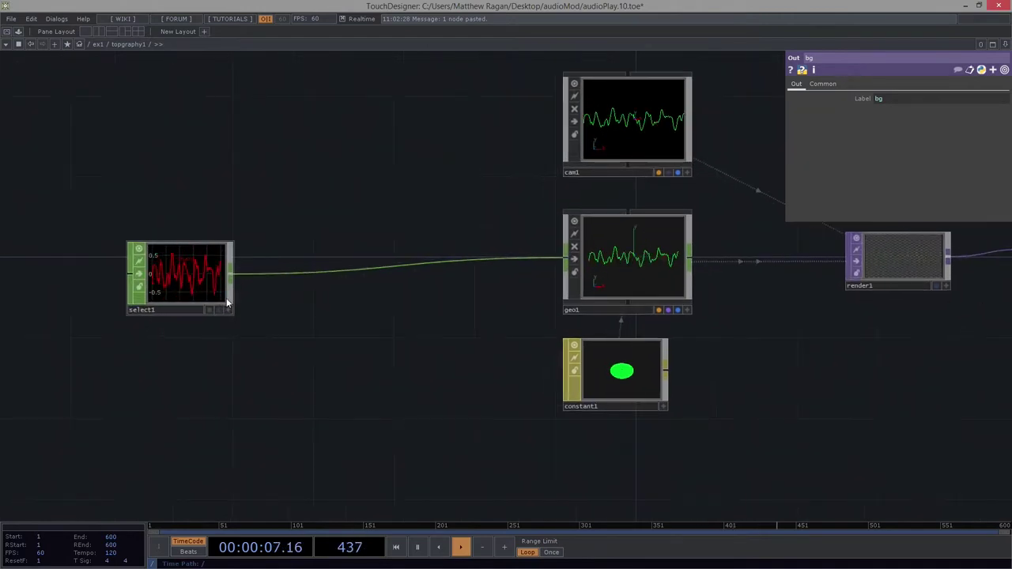
{"action": "left_click_drag", "start_coordinate": [605, 335], "coordinate": [494, 350]}
{"action": "scroll", "coordinate": [479, 326], "scroll_direction": "down", "scroll_amount": 3}
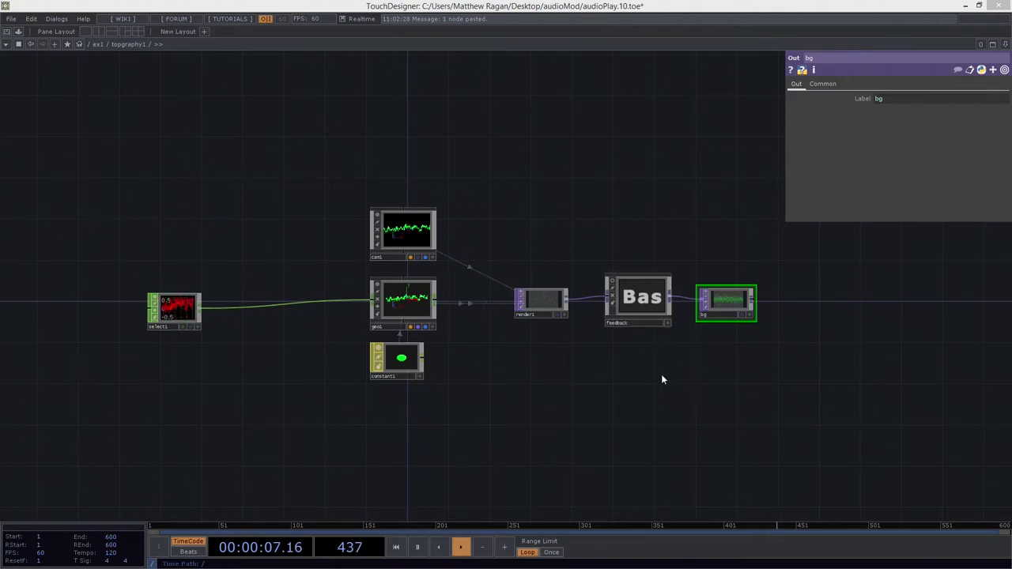
{"action": "left_click_drag", "start_coordinate": [662, 380], "coordinate": [526, 372]}
{"action": "left_click_drag", "start_coordinate": [597, 303], "coordinate": [600, 309]}
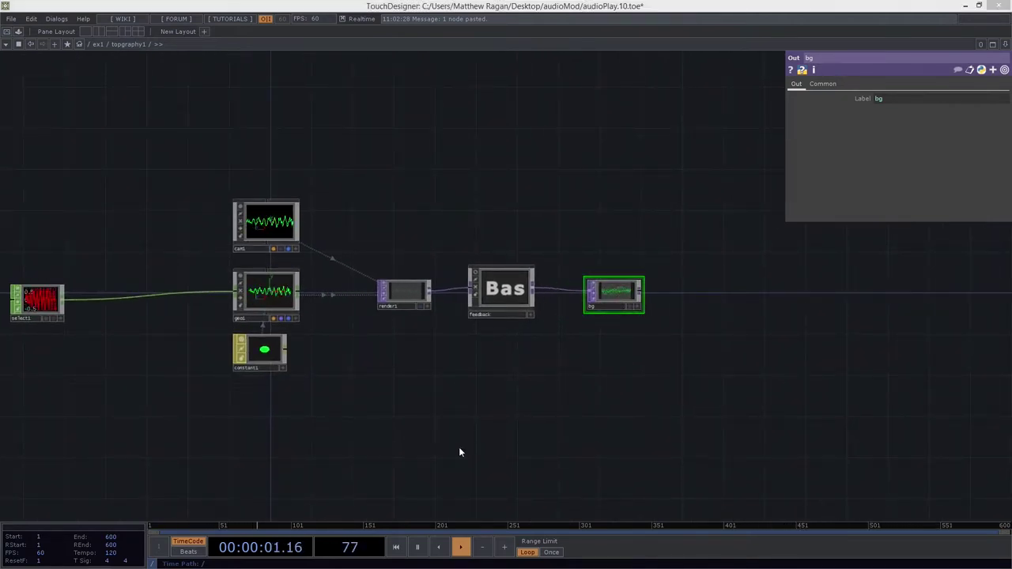
Delete the green constant1 material below the geo1 geometry.
{"action": "left_click_drag", "start_coordinate": [391, 336], "coordinate": [527, 338]}
{"action": "scroll", "coordinate": [395, 273], "scroll_direction": "up", "scroll_amount": 5}
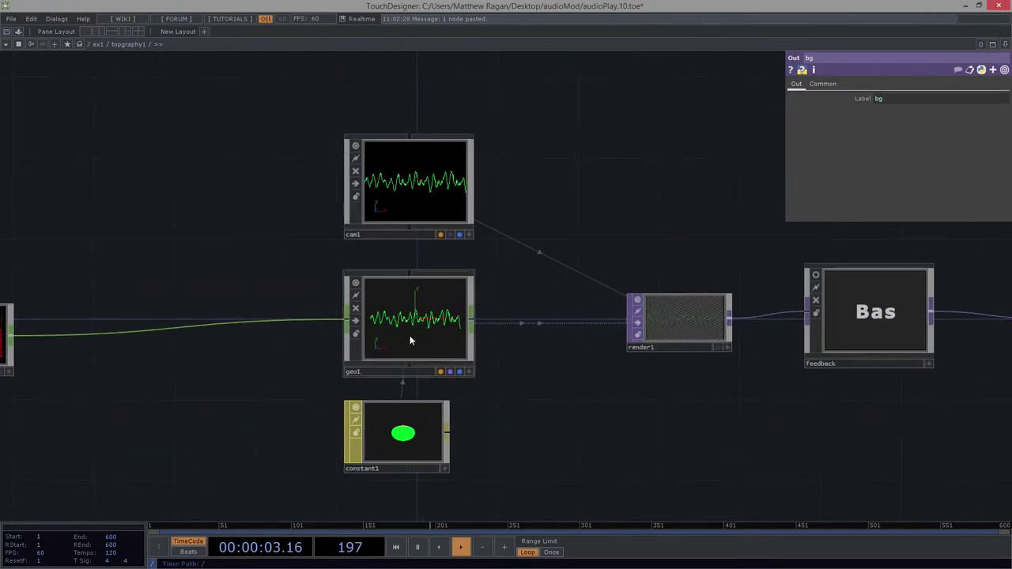
{"action": "left_click_drag", "start_coordinate": [200, 389], "coordinate": [267, 239]}
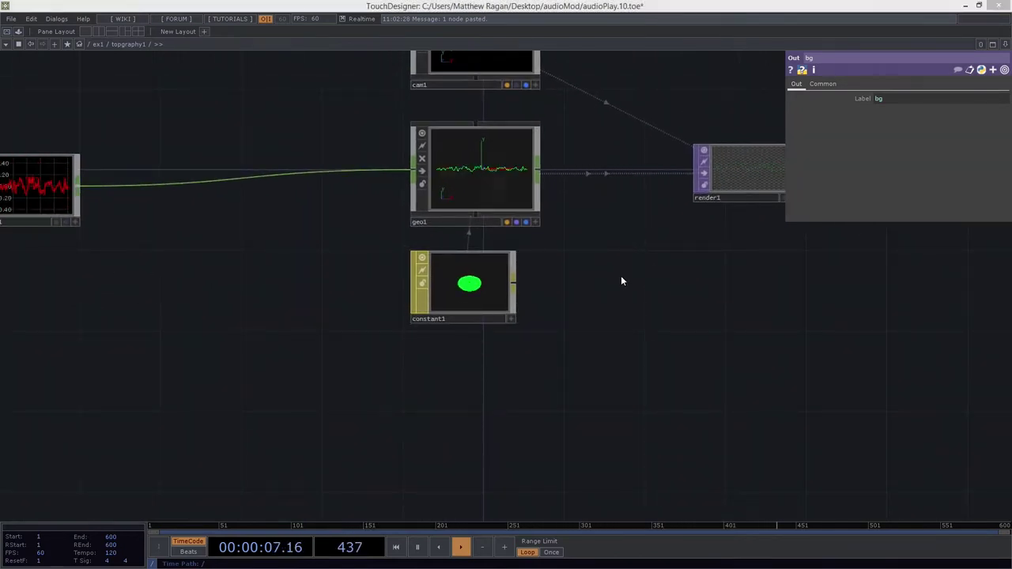
{"action": "left_click_drag", "start_coordinate": [609, 274], "coordinate": [444, 393]}
{"action": "left_click_drag", "start_coordinate": [366, 409], "coordinate": [366, 410]}
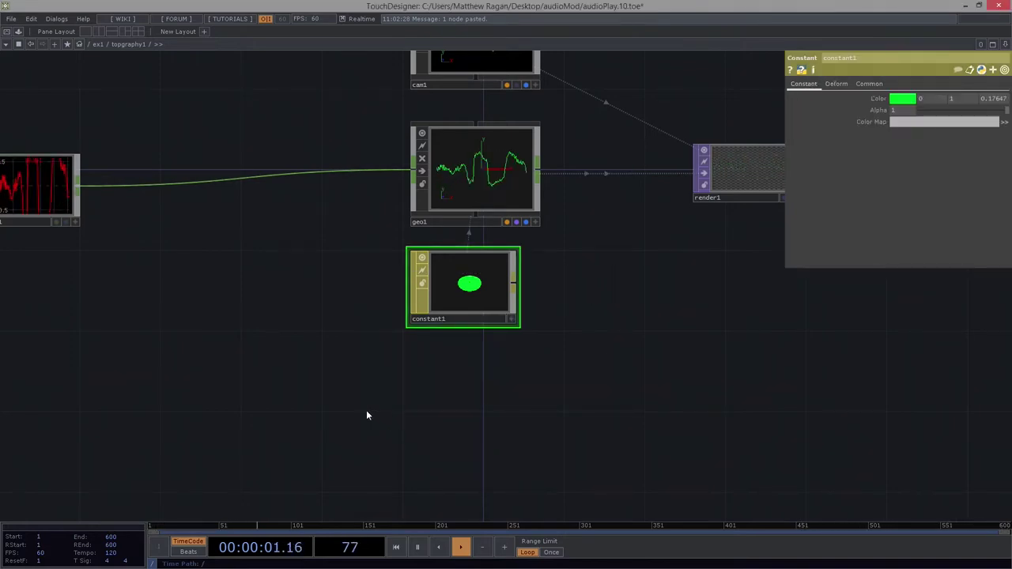
{"action": "key", "text": "Delete"}
Clear the constant1 material reference from geo1's render settings.
{"action": "left_click", "coordinate": [514, 158]}
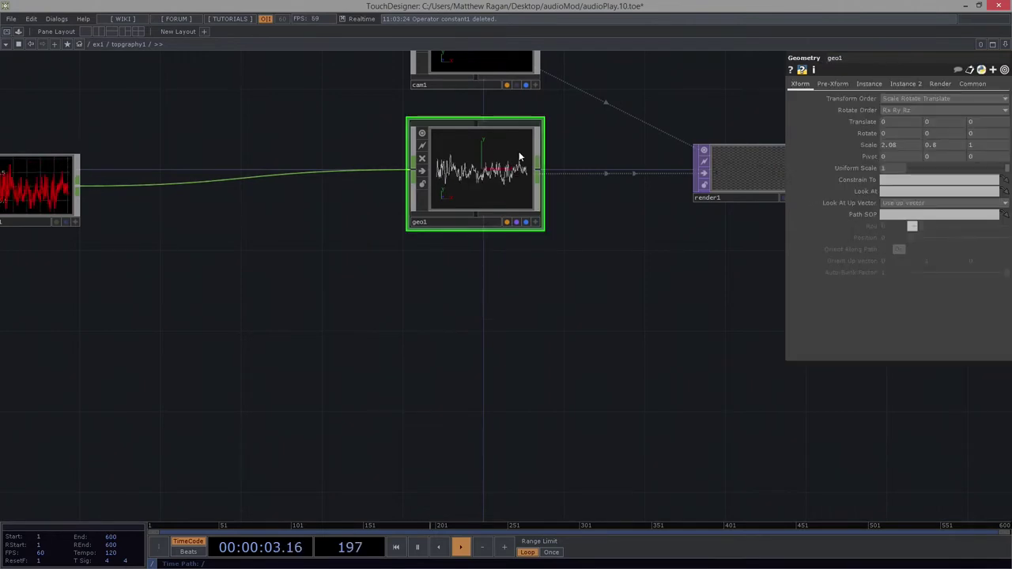
{"action": "left_click", "coordinate": [939, 84]}
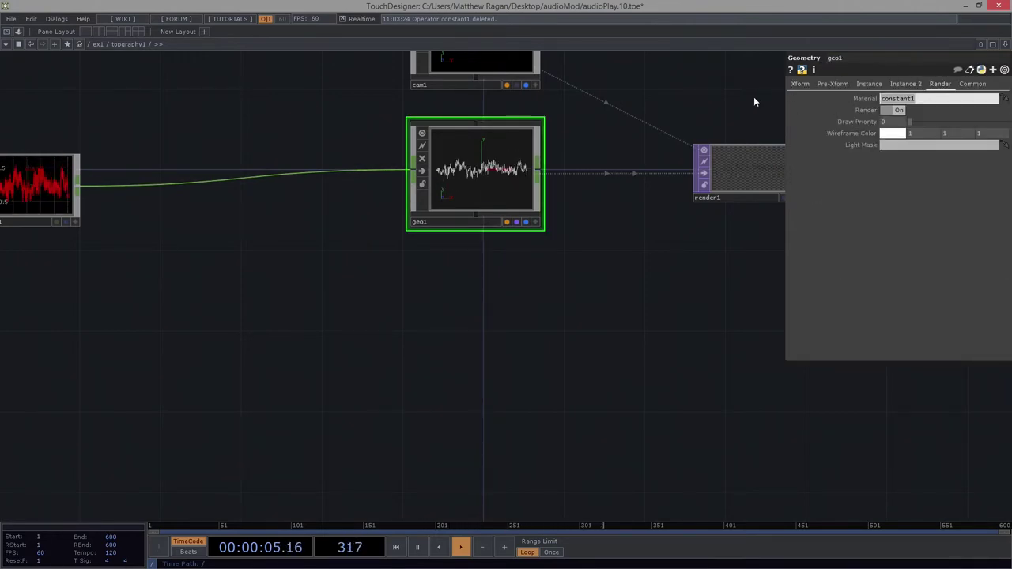
{"action": "key", "text": "BackSpace"}
{"action": "key", "text": "Return"}
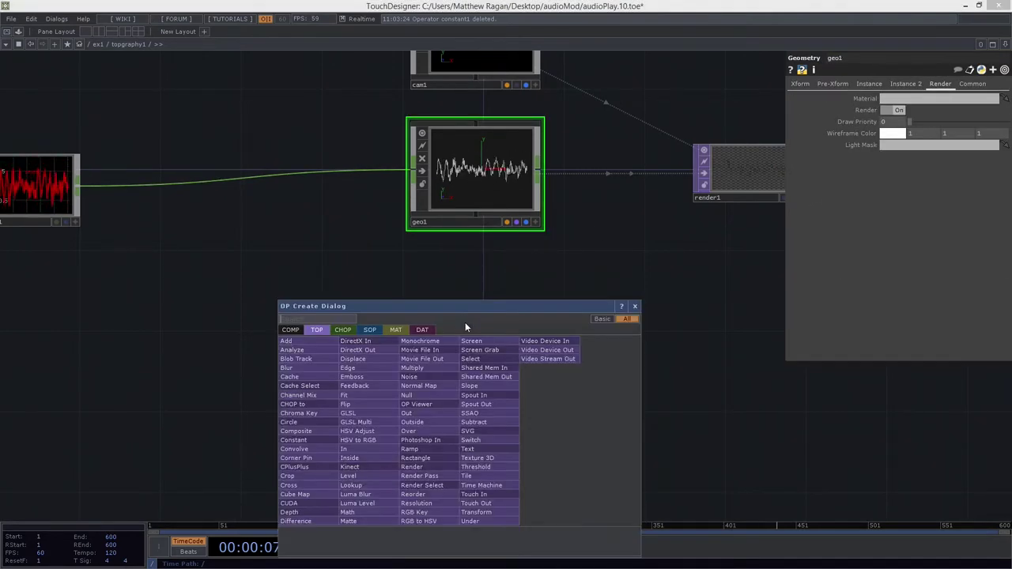
Add a Light component to the network directly below geo1.
{"action": "key", "text": "Tab"}
{"action": "type", "text": "ge"}
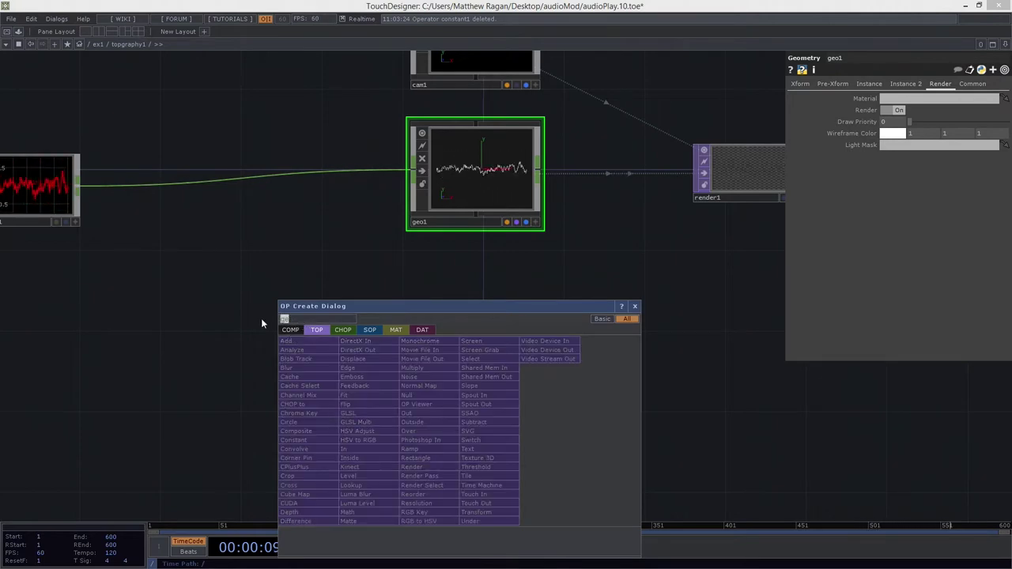
{"action": "left_click", "coordinate": [288, 330]}
{"action": "key", "text": "BackSpace"}
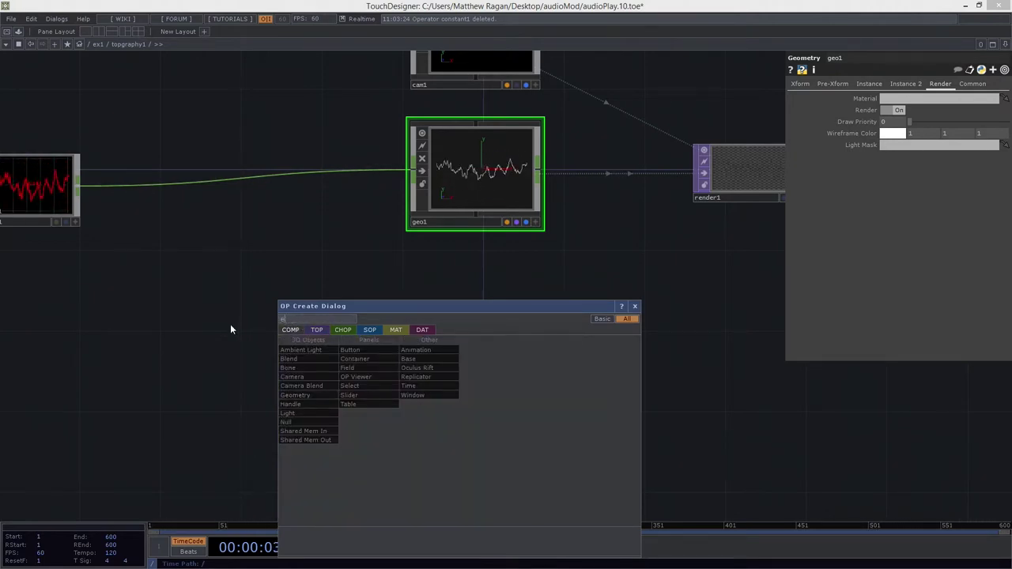
{"action": "key", "text": "BackSpace"}
{"action": "type", "text": "ligh"}
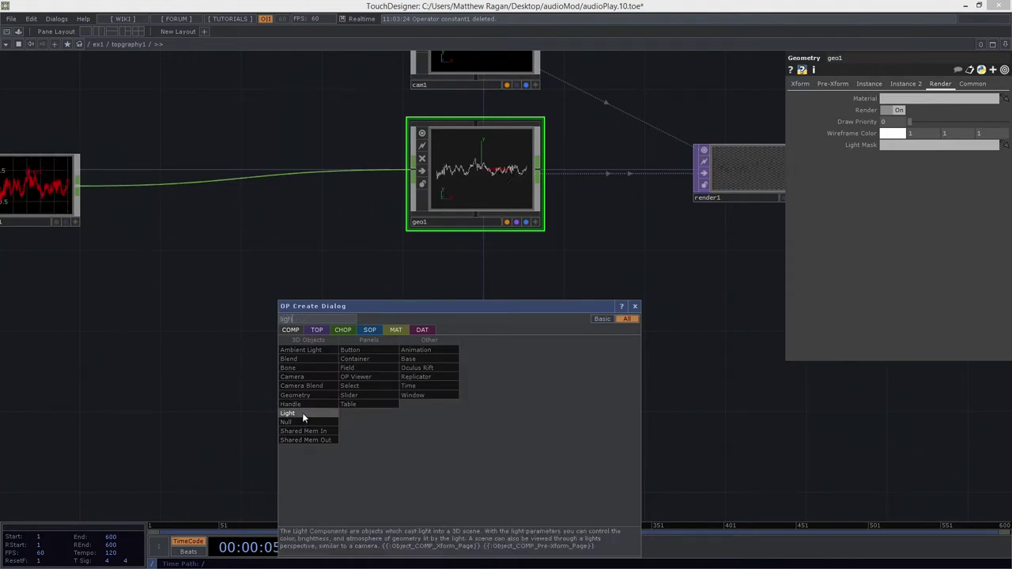
{"action": "left_click", "coordinate": [300, 413]}
{"action": "left_click", "coordinate": [447, 312]}
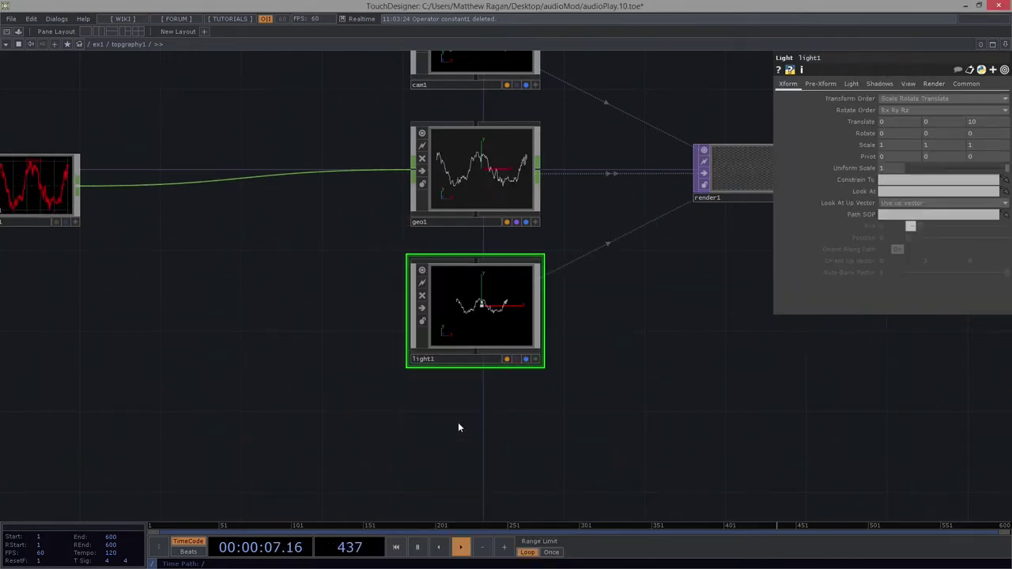
Duplicate the light and place the copy below light1.
{"action": "key", "text": "ctrl+v"}
{"action": "left_click_drag", "start_coordinate": [691, 361], "coordinate": [540, 380]}
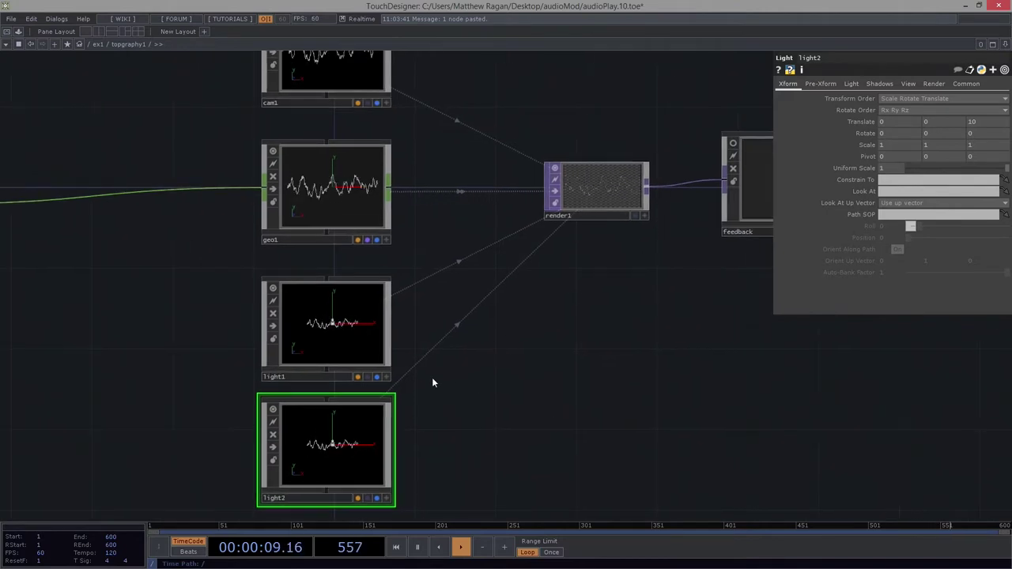
{"action": "left_click_drag", "start_coordinate": [469, 391], "coordinate": [256, 474]}
{"action": "scroll", "coordinate": [355, 278], "scroll_direction": "up", "scroll_amount": 3}
{"action": "scroll", "coordinate": [355, 278], "scroll_direction": "down", "scroll_amount": 3}
{"action": "left_click_drag", "start_coordinate": [398, 446], "coordinate": [593, 294]}
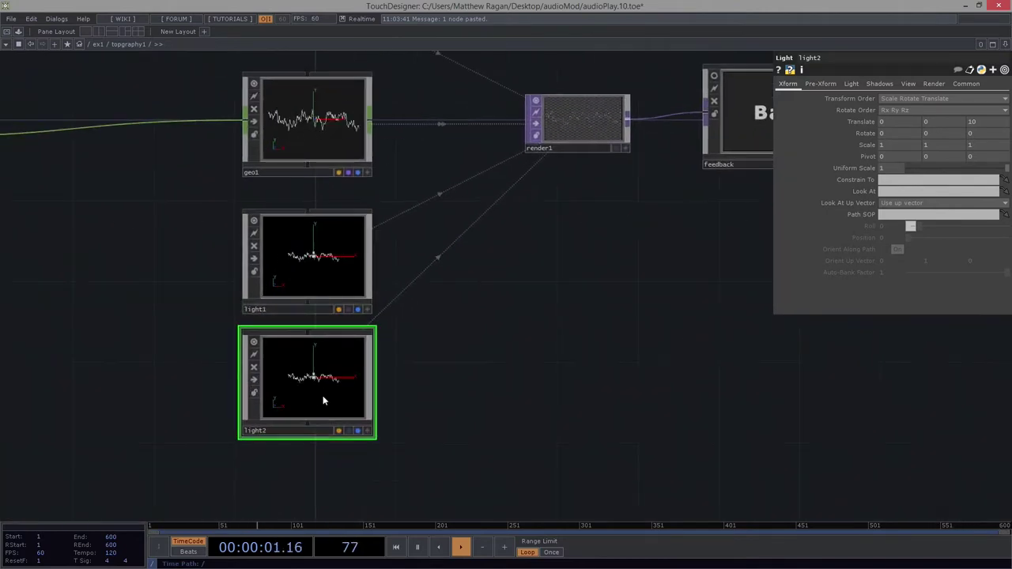
Insert an Audio Spectrum CHOP on the connection between select1 and geo1.
{"action": "left_click_drag", "start_coordinate": [273, 340], "coordinate": [674, 445]}
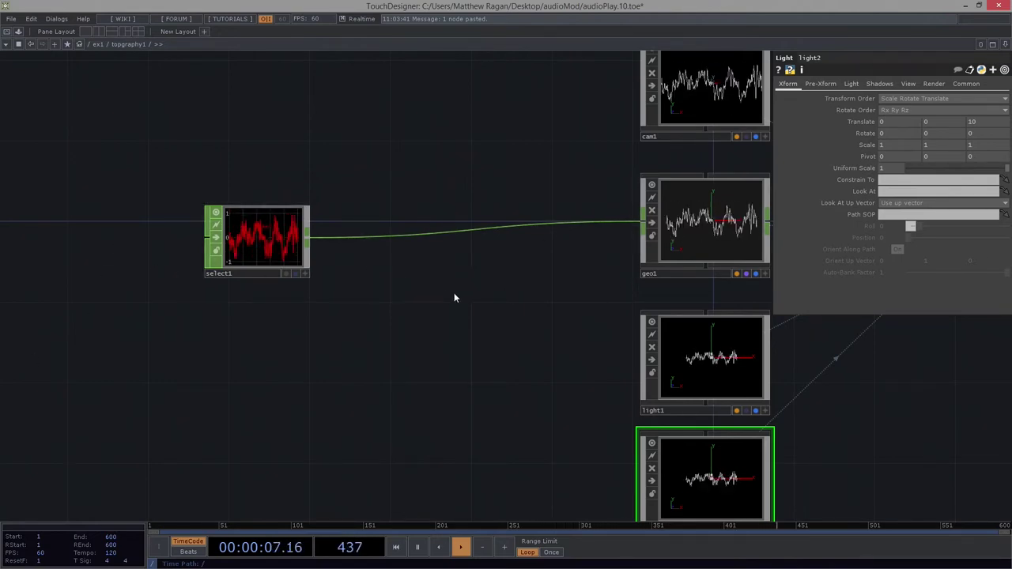
{"action": "left_click_drag", "start_coordinate": [593, 295], "coordinate": [330, 315]}
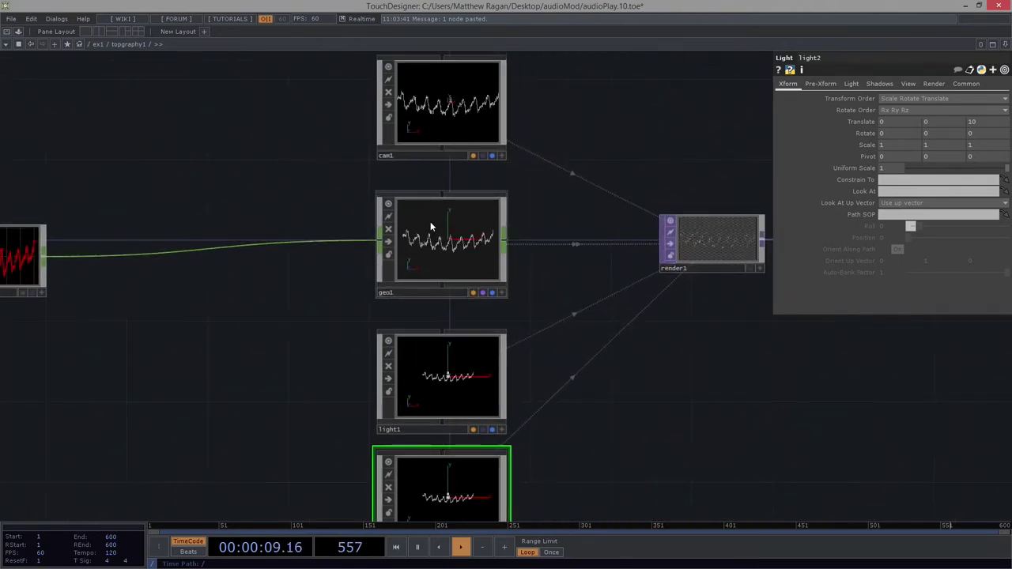
{"action": "scroll", "coordinate": [725, 238], "scroll_direction": "up", "scroll_amount": 4}
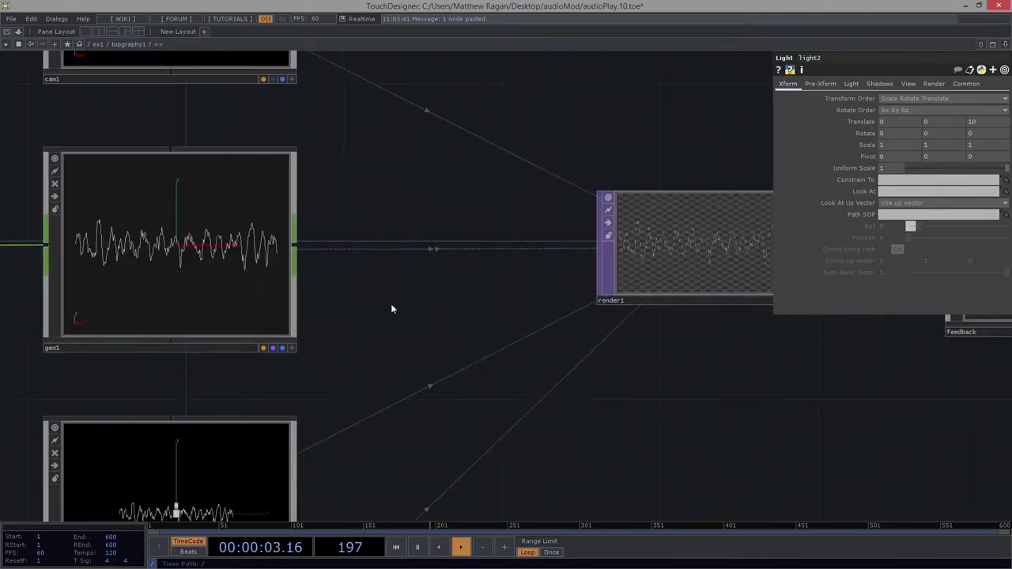
{"action": "left_click_drag", "start_coordinate": [48, 381], "coordinate": [402, 332]}
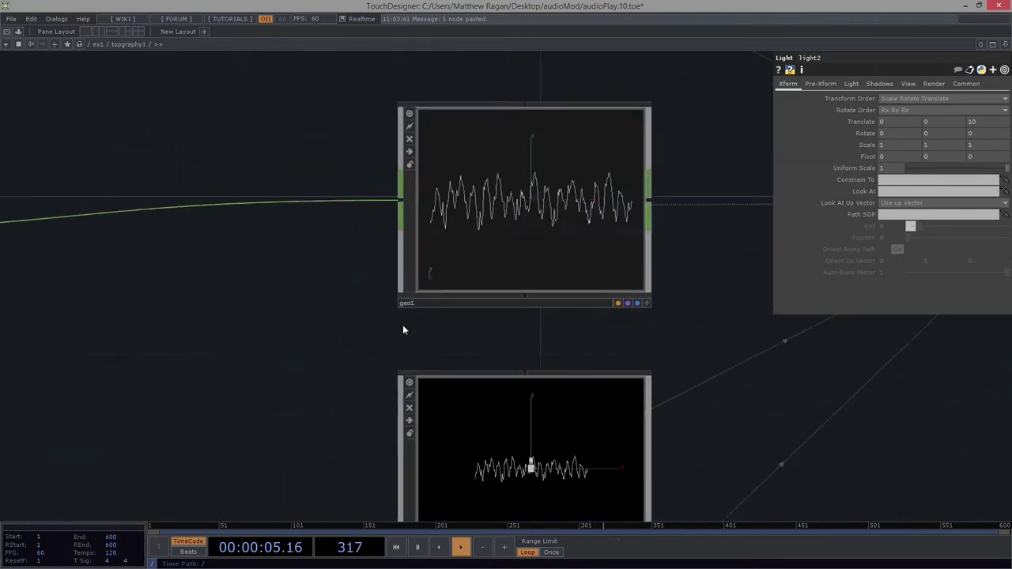
{"action": "scroll", "coordinate": [402, 332], "scroll_direction": "down", "scroll_amount": 5}
{"action": "right_click", "coordinate": [203, 289]}
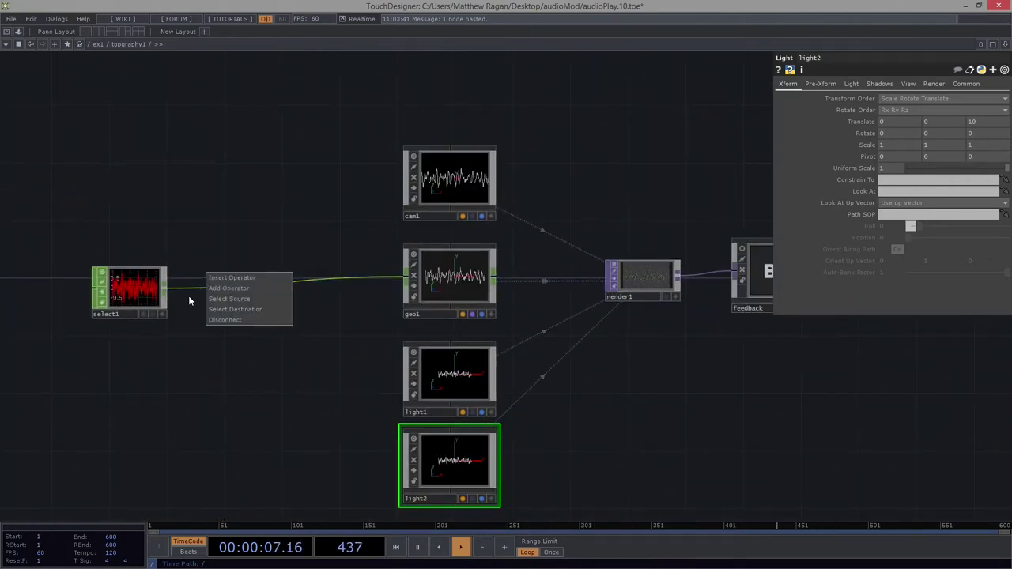
{"action": "left_click", "coordinate": [188, 294]}
{"action": "right_click", "coordinate": [190, 273]}
{"action": "left_click", "coordinate": [197, 278]}
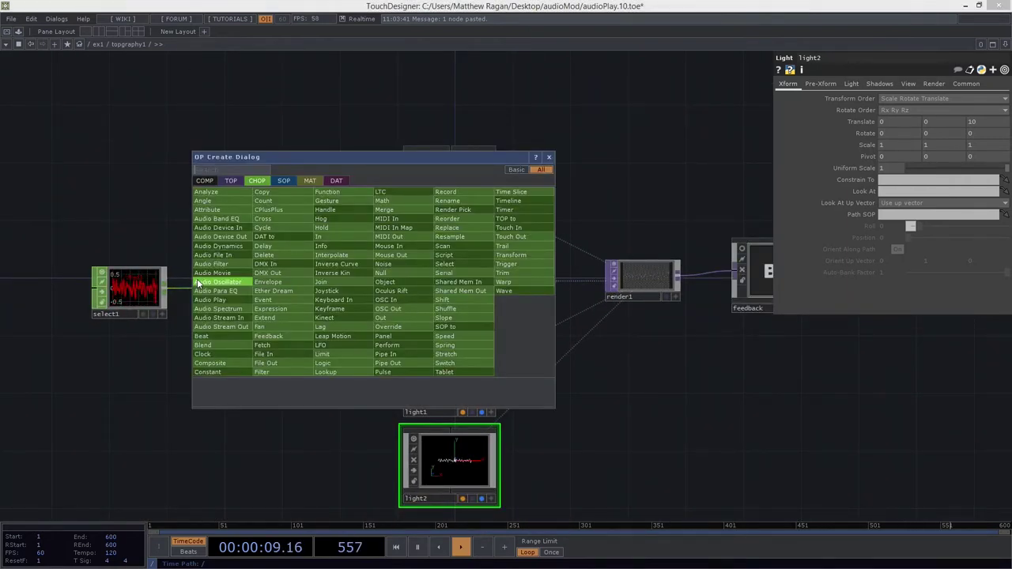
{"action": "type", "text": "audio"}
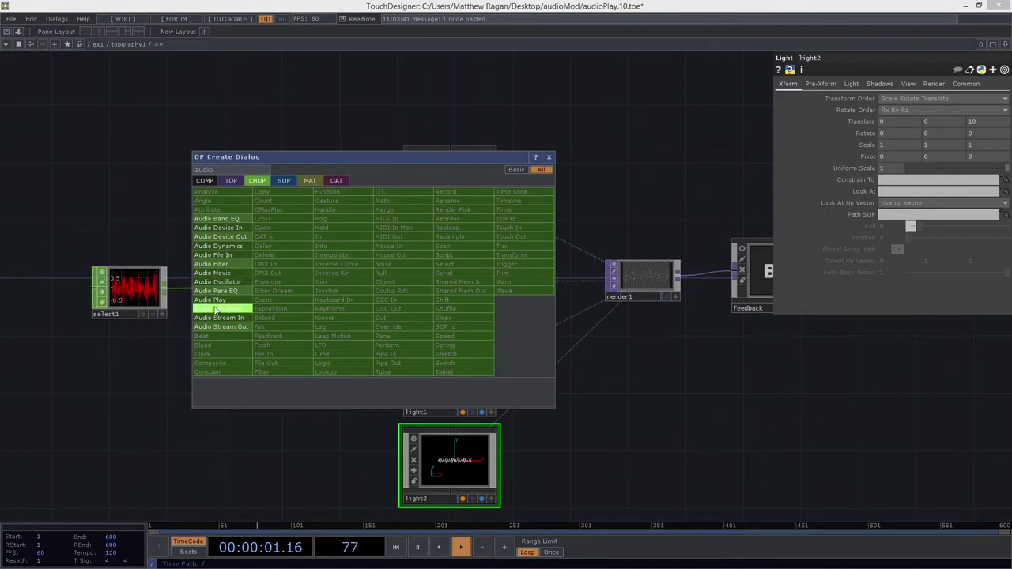
{"action": "left_click", "coordinate": [215, 308]}
{"action": "left_click", "coordinate": [216, 286]}
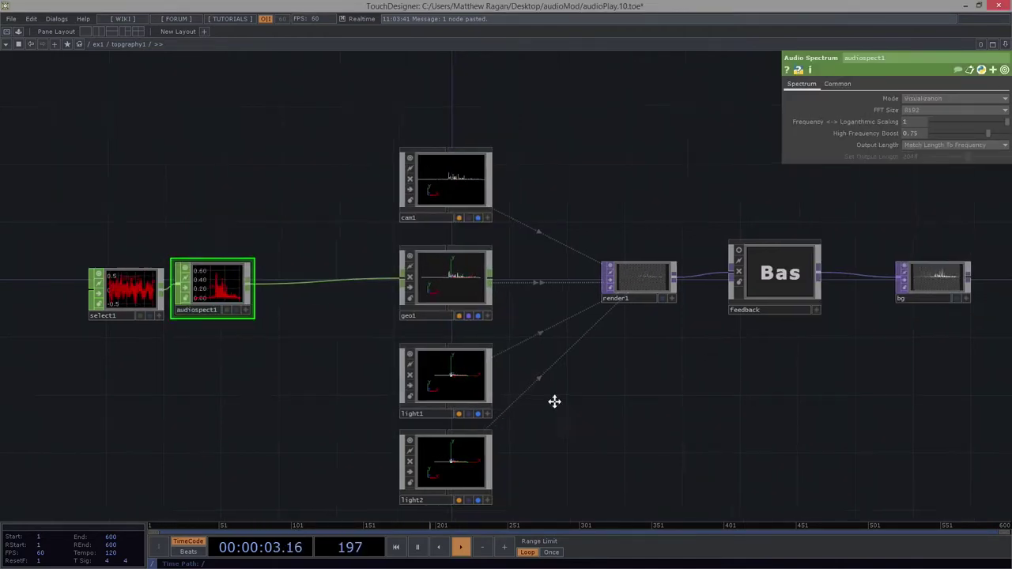
Align select1 and audiospect1 in a row and move both up and farther away from geo1.
{"action": "scroll", "coordinate": [463, 343], "scroll_direction": "up", "scroll_amount": 10}
{"action": "scroll", "coordinate": [351, 267], "scroll_direction": "up", "scroll_amount": 3}
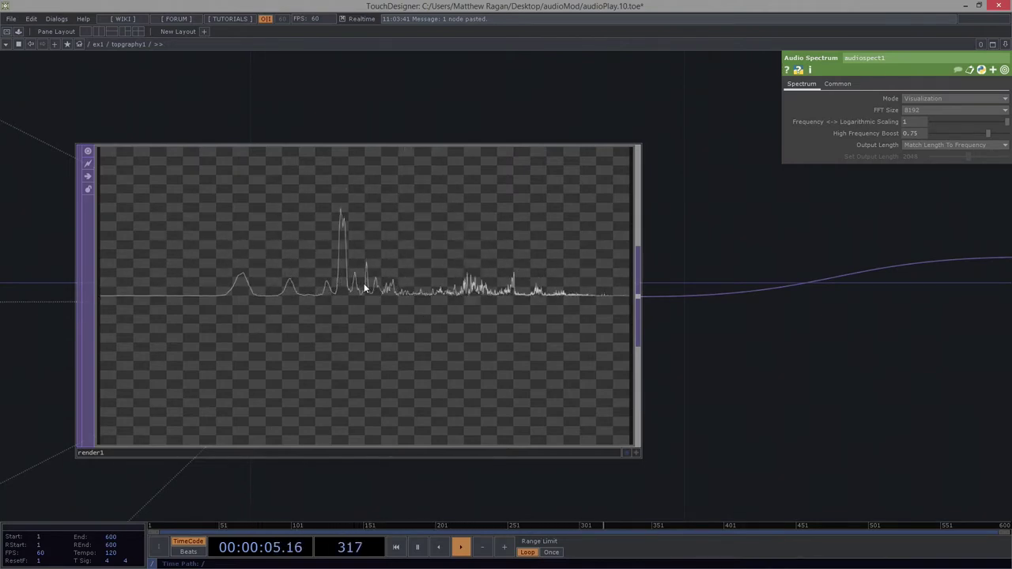
{"action": "middle_click_drag", "start_coordinate": [363, 285], "coordinate": [275, 395]}
{"action": "left_click_drag", "start_coordinate": [126, 294], "coordinate": [593, 281]}
{"action": "scroll", "coordinate": [591, 282], "scroll_direction": "down", "scroll_amount": 4}
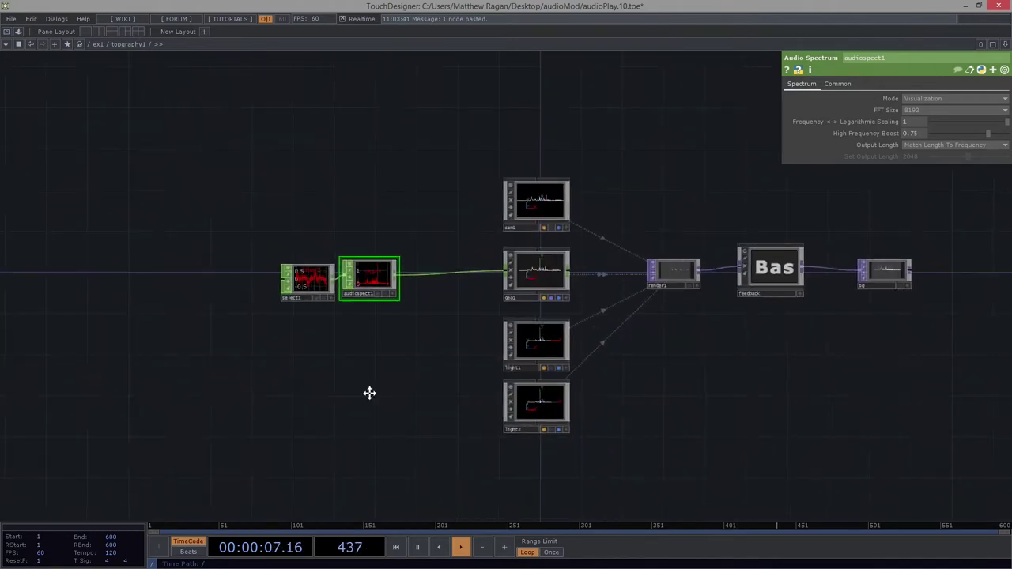
{"action": "scroll", "coordinate": [261, 253], "scroll_direction": "up", "scroll_amount": 5}
{"action": "right_click_drag", "start_coordinate": [335, 212], "coordinate": [367, 324]}
{"action": "left_click_drag", "start_coordinate": [327, 307], "coordinate": [223, 292]}
{"action": "left_click_drag", "start_coordinate": [465, 290], "coordinate": [373, 281]}
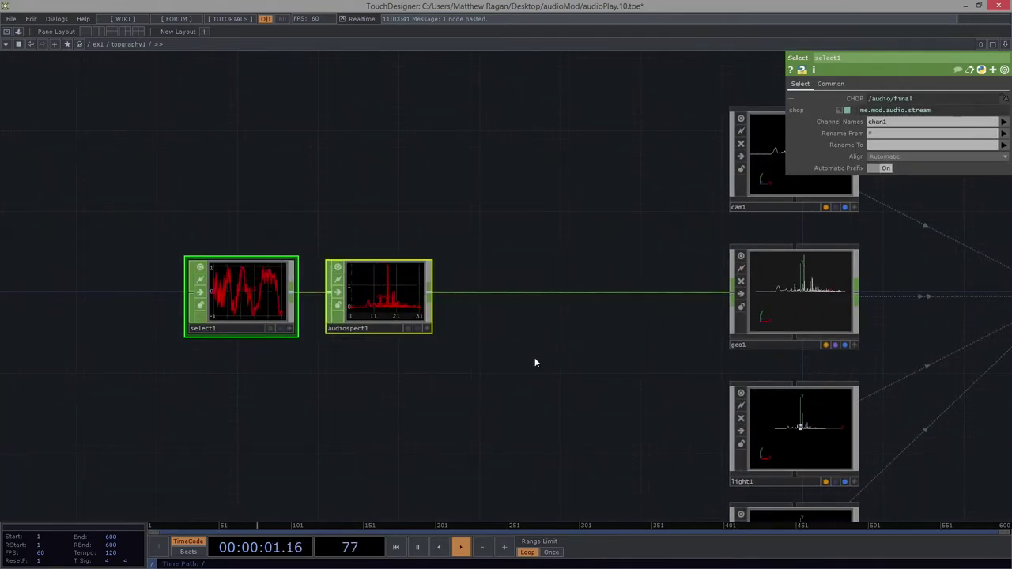
{"action": "left_click_drag", "start_coordinate": [457, 312], "coordinate": [671, 337]}
{"action": "left_click_drag", "start_coordinate": [604, 318], "coordinate": [241, 197]}
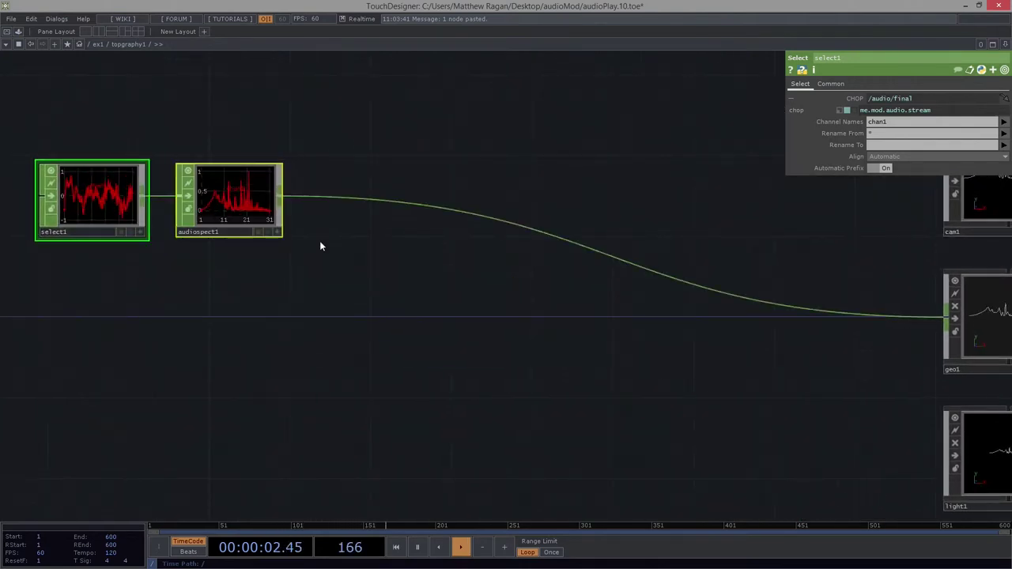
Disconnect the wire running from audiospect1 into geo1.
{"action": "right_click", "coordinate": [456, 212]}
{"action": "left_click", "coordinate": [513, 237]}
{"action": "left_click_drag", "start_coordinate": [812, 335], "coordinate": [256, 335]}
{"action": "scroll", "coordinate": [467, 316], "scroll_direction": "up", "scroll_amount": 8}
{"action": "scroll", "coordinate": [467, 316], "scroll_direction": "down", "scroll_amount": 1}
{"action": "key", "text": "a"}
{"action": "scroll", "coordinate": [474, 316], "scroll_direction": "down", "scroll_amount": 3}
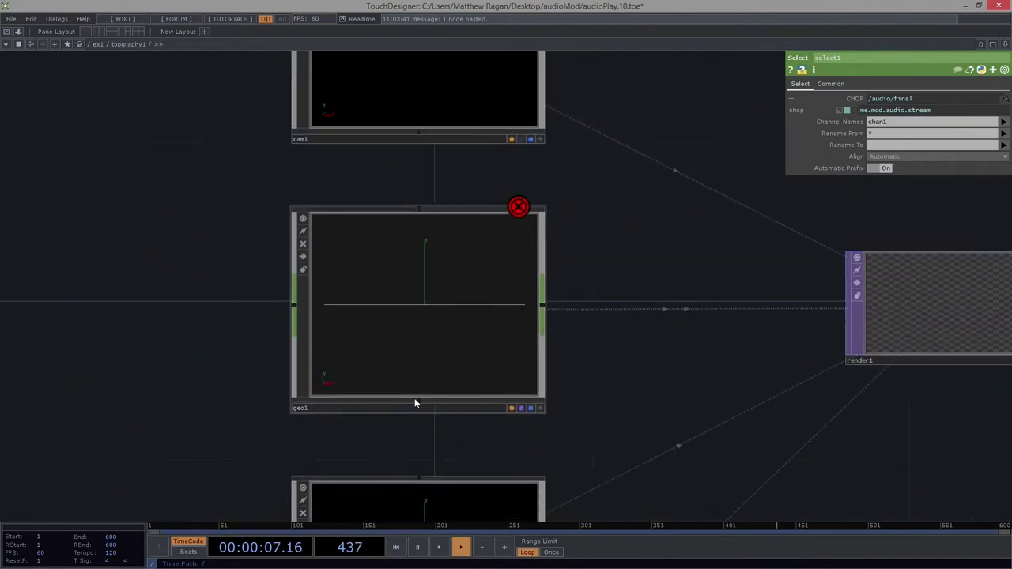
{"action": "left_click_drag", "start_coordinate": [36, 237], "coordinate": [673, 311]}
{"action": "scroll", "coordinate": [689, 312], "scroll_direction": "down", "scroll_amount": 4}
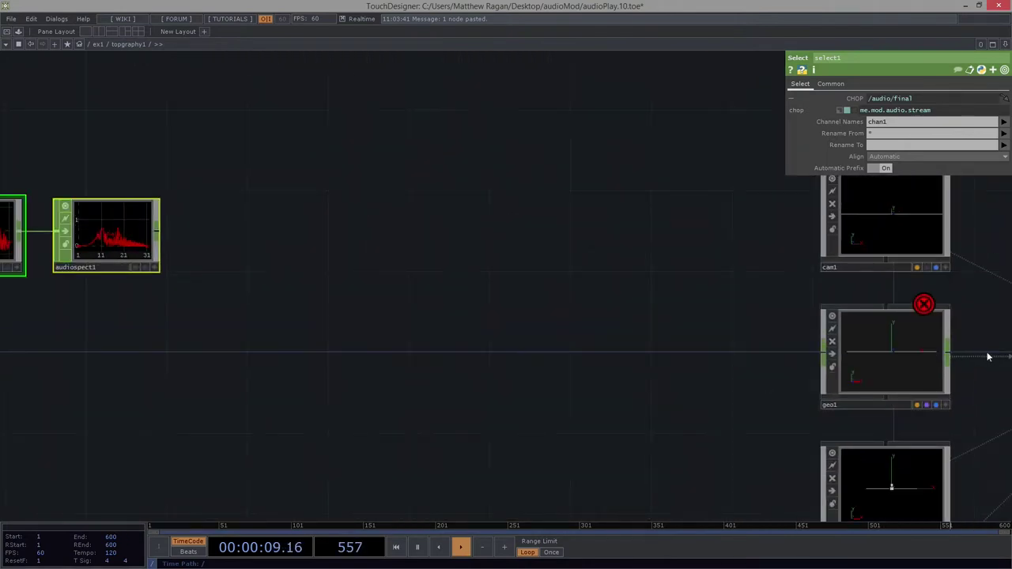
Select audiospect1 and add a CHOP to TOP from its output, placed beside it.
{"action": "left_click_drag", "start_coordinate": [91, 216], "coordinate": [271, 245]}
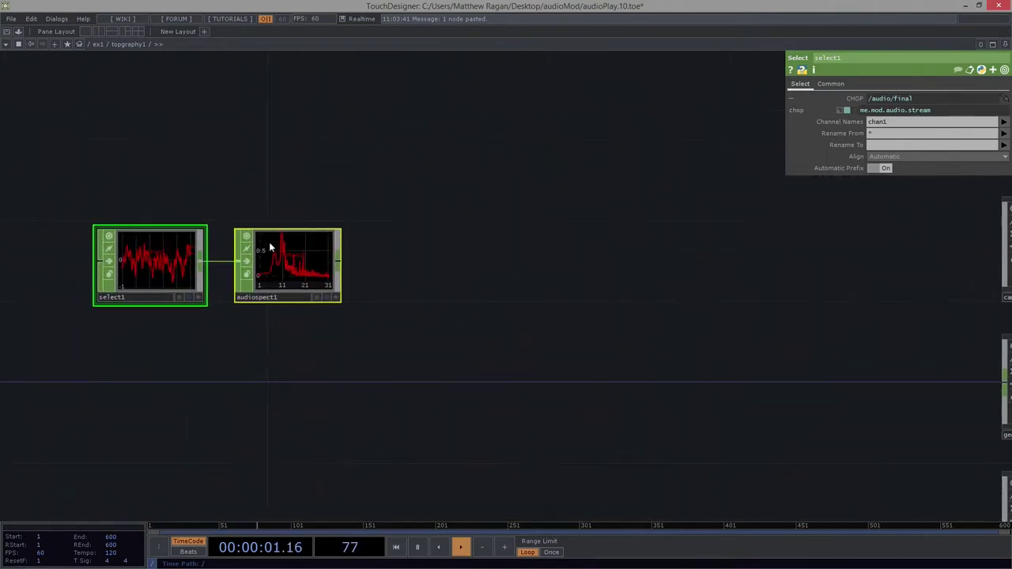
{"action": "scroll", "coordinate": [277, 237], "scroll_direction": "up", "scroll_amount": 3}
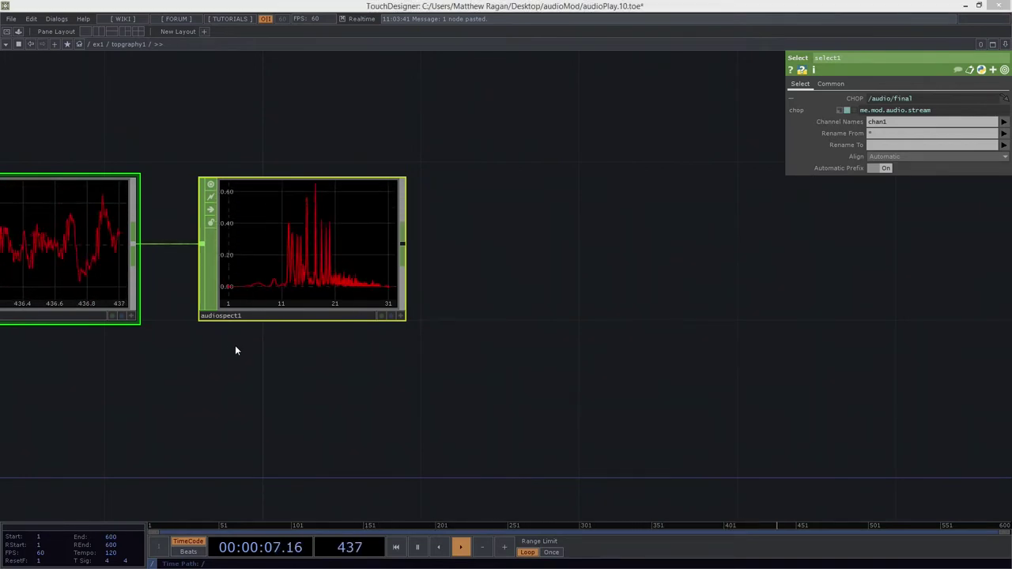
{"action": "right_click_drag", "start_coordinate": [342, 131], "coordinate": [456, 346]}
{"action": "left_click_drag", "start_coordinate": [342, 255], "coordinate": [375, 255]}
{"action": "middle_click_drag", "start_coordinate": [387, 259], "coordinate": [373, 258]}
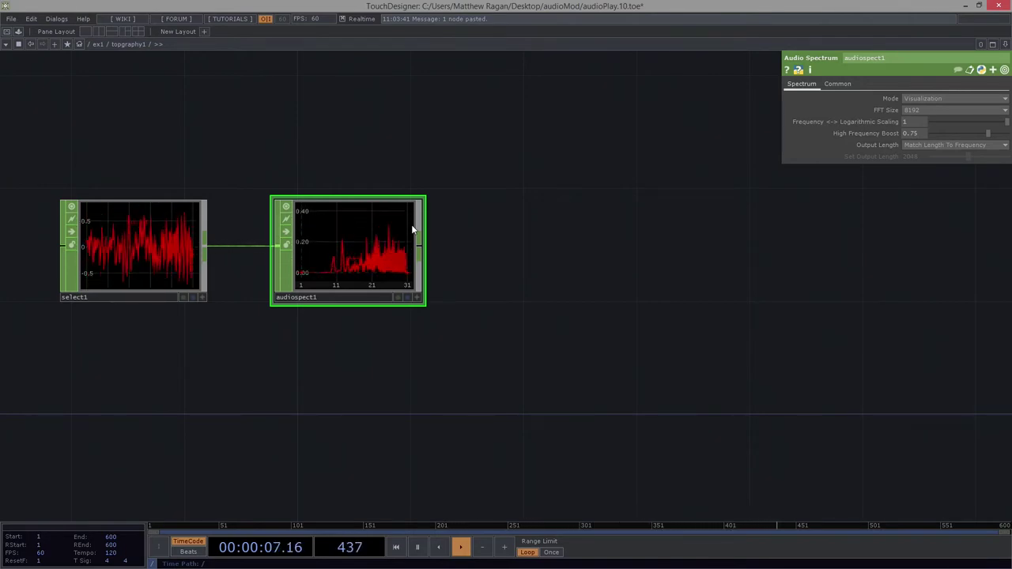
{"action": "right_click", "coordinate": [421, 239]}
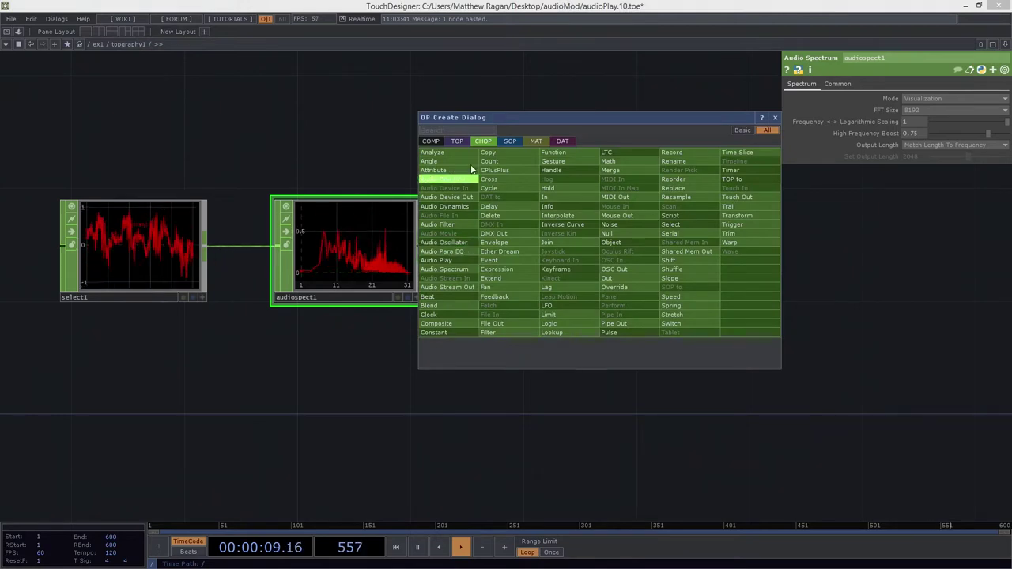
{"action": "left_click", "coordinate": [454, 144]}
{"action": "left_click", "coordinate": [453, 151]}
{"action": "left_click", "coordinate": [563, 242]}
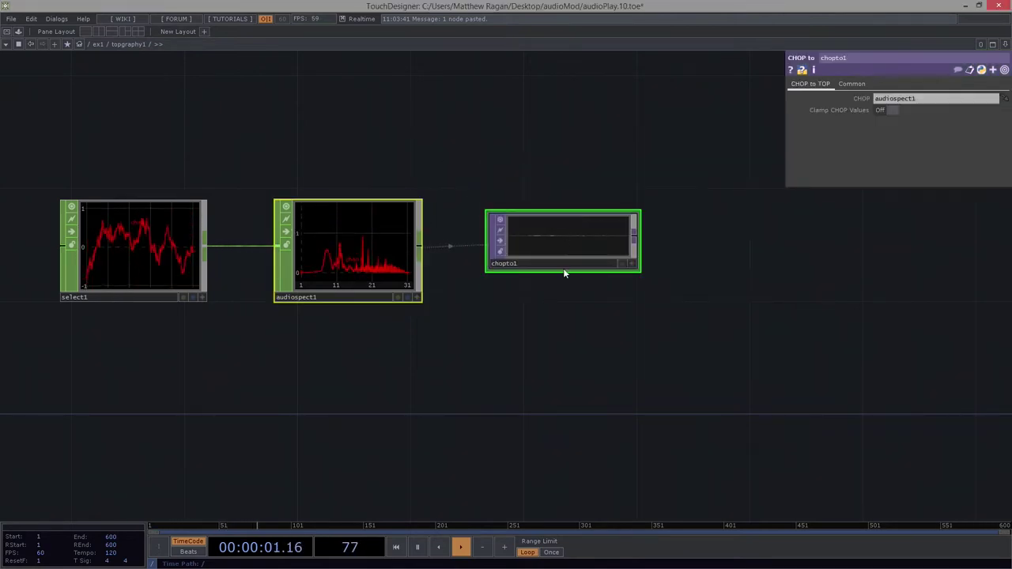
Shift audiospect1 slightly closer to select1 and move chopto1 above and to the right of audiospect1.
{"action": "left_click_drag", "start_coordinate": [560, 230], "coordinate": [548, 195]}
{"action": "left_click_drag", "start_coordinate": [346, 207], "coordinate": [348, 241]}
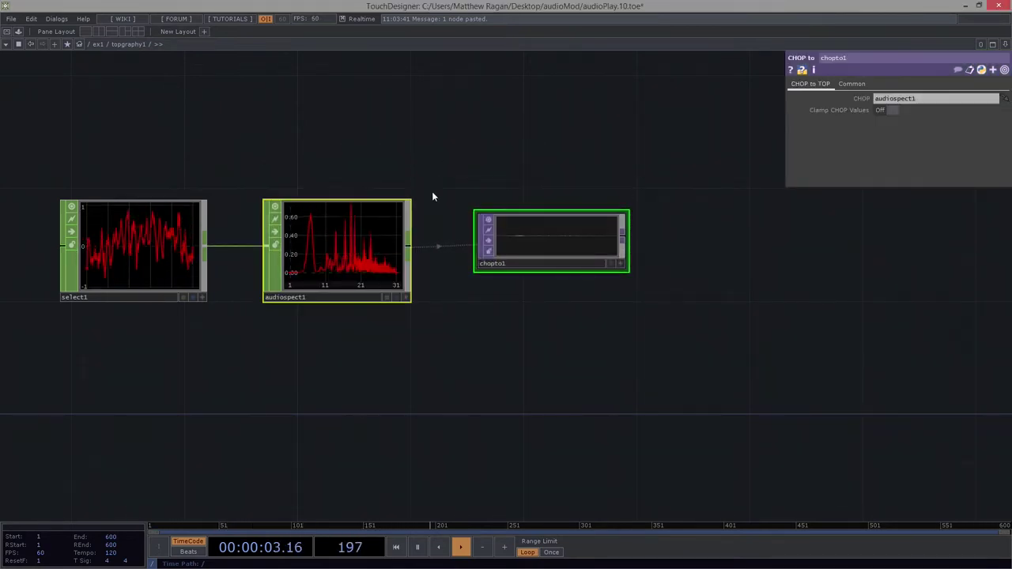
{"action": "left_click", "coordinate": [558, 253]}
{"action": "left_click_drag", "start_coordinate": [550, 237], "coordinate": [560, 146]}
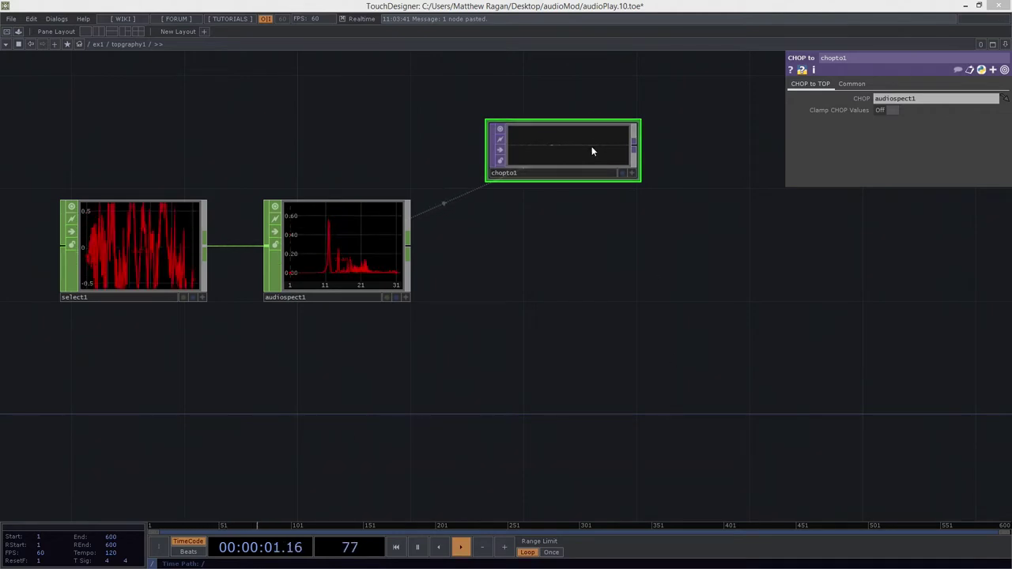
Examine chopto1's image up close and compare it with the audiospect1 spectrum graph.
{"action": "left_click_drag", "start_coordinate": [572, 118], "coordinate": [492, 212]}
{"action": "scroll", "coordinate": [503, 291], "scroll_direction": "up", "scroll_amount": 1}
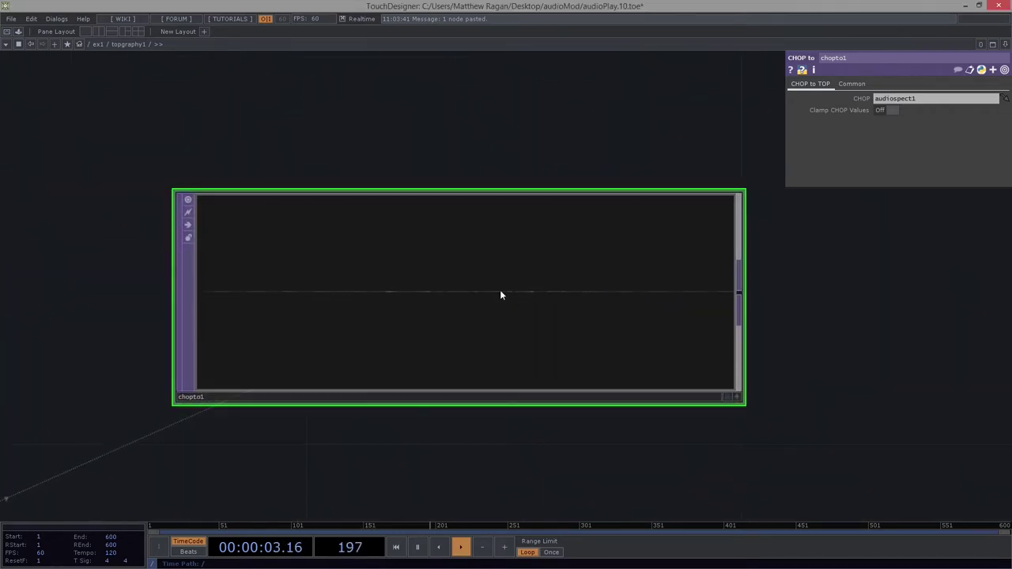
{"action": "scroll", "coordinate": [380, 375], "scroll_direction": "down", "scroll_amount": 5}
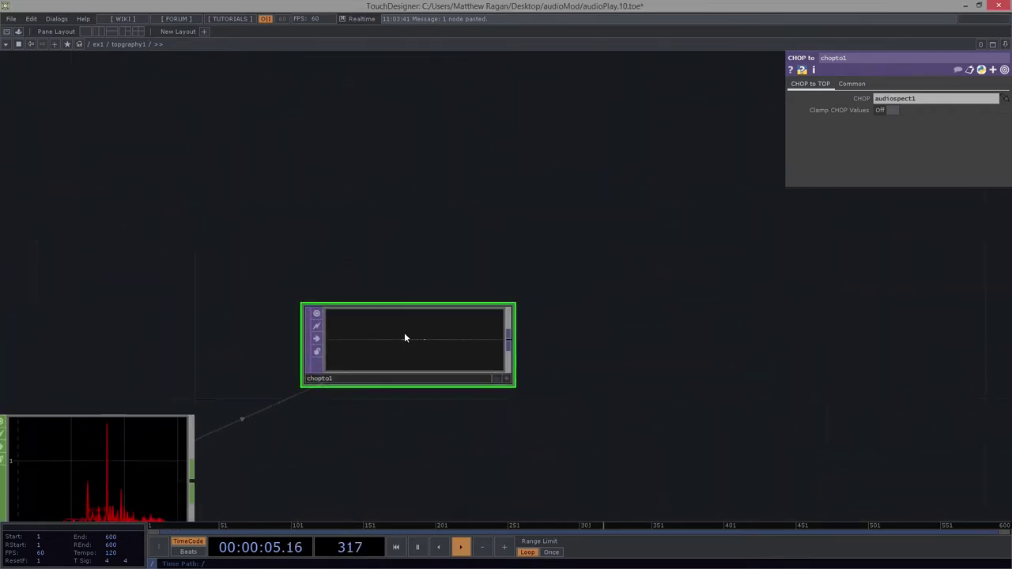
{"action": "scroll", "coordinate": [407, 340], "scroll_direction": "up", "scroll_amount": 6}
{"action": "middle_click", "coordinate": [448, 340]}
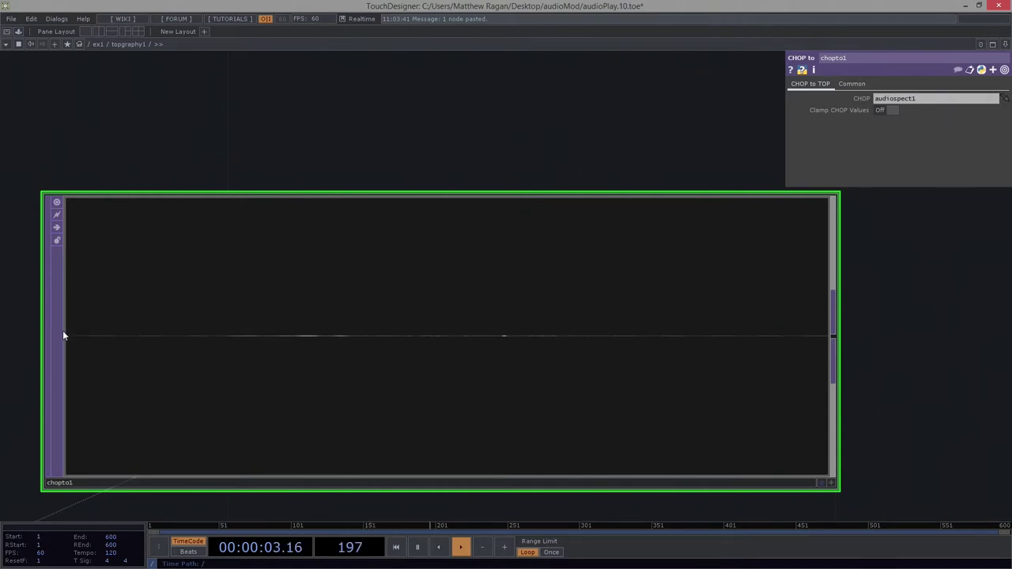
{"action": "scroll", "coordinate": [656, 299], "scroll_direction": "down", "scroll_amount": 5}
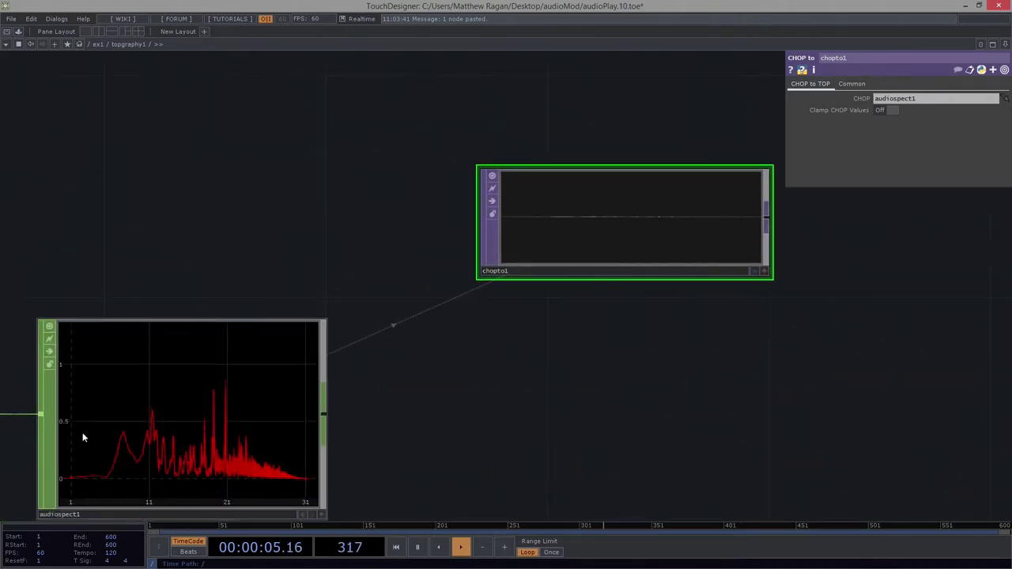
{"action": "middle_click_drag", "start_coordinate": [253, 386], "coordinate": [709, 340]}
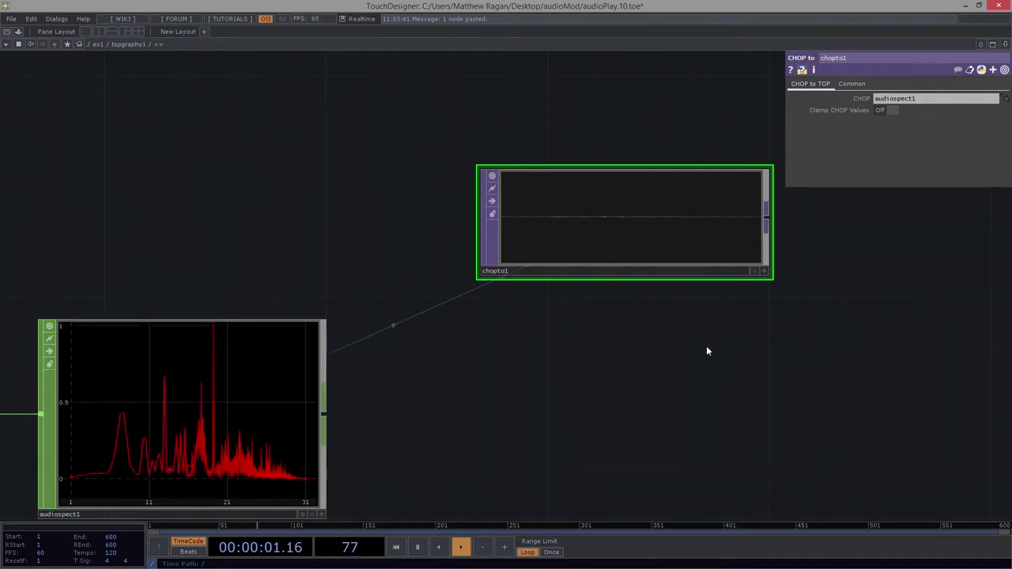
Add a Transform TOP after chopto1, wired to its output.
{"action": "left_click_drag", "start_coordinate": [693, 363], "coordinate": [474, 296]}
{"action": "scroll", "coordinate": [504, 226], "scroll_direction": "down", "scroll_amount": 3}
{"action": "right_click", "coordinate": [521, 181]}
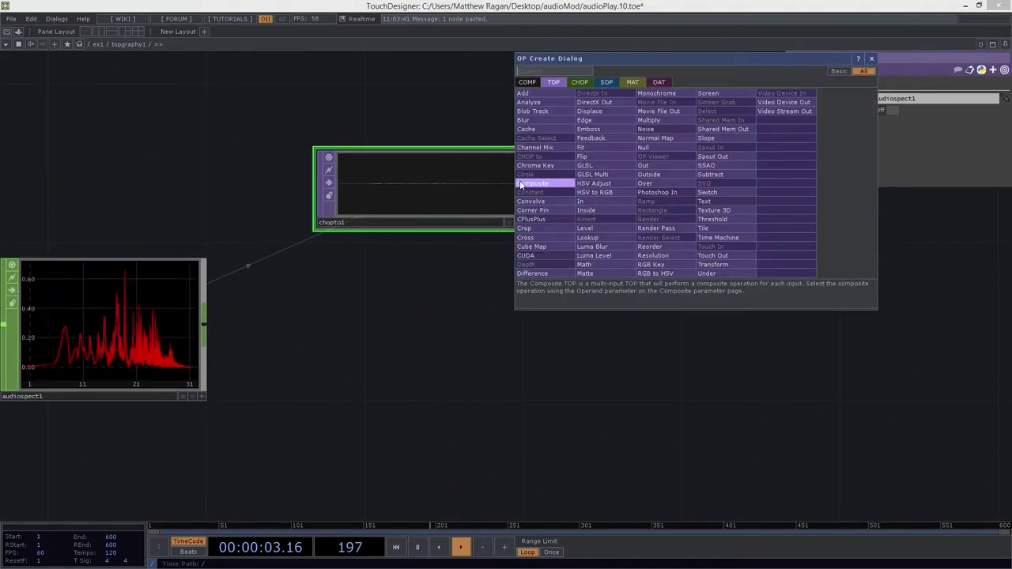
{"action": "type", "text": "tra"}
{"action": "left_click", "coordinate": [747, 264]}
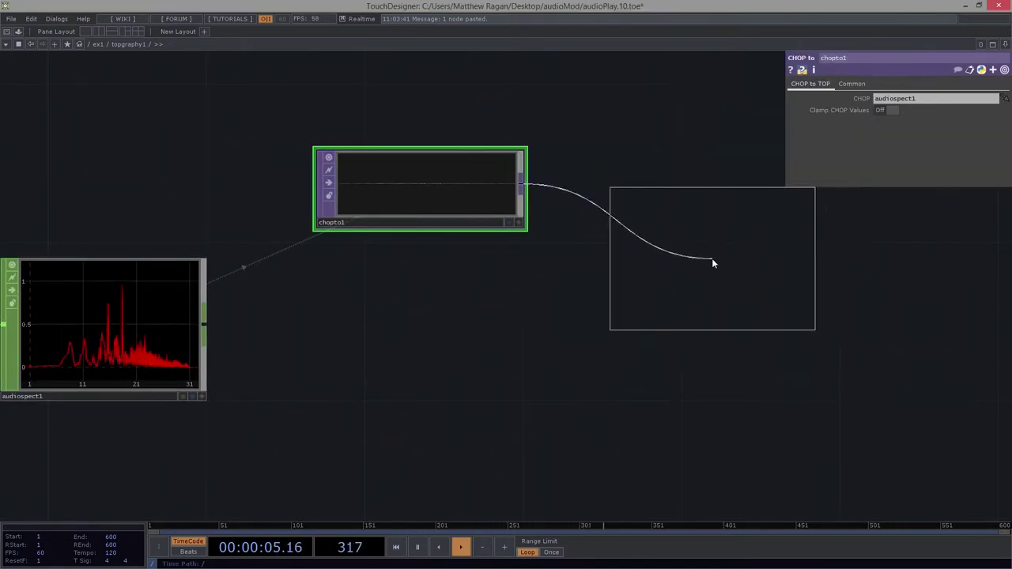
{"action": "left_click", "coordinate": [702, 274]}
Align chopto1 and transform1 side by side in a row to the right of audiospect1.
{"action": "key", "text": "ctrl+c"}
{"action": "key", "text": "ctrl+v"}
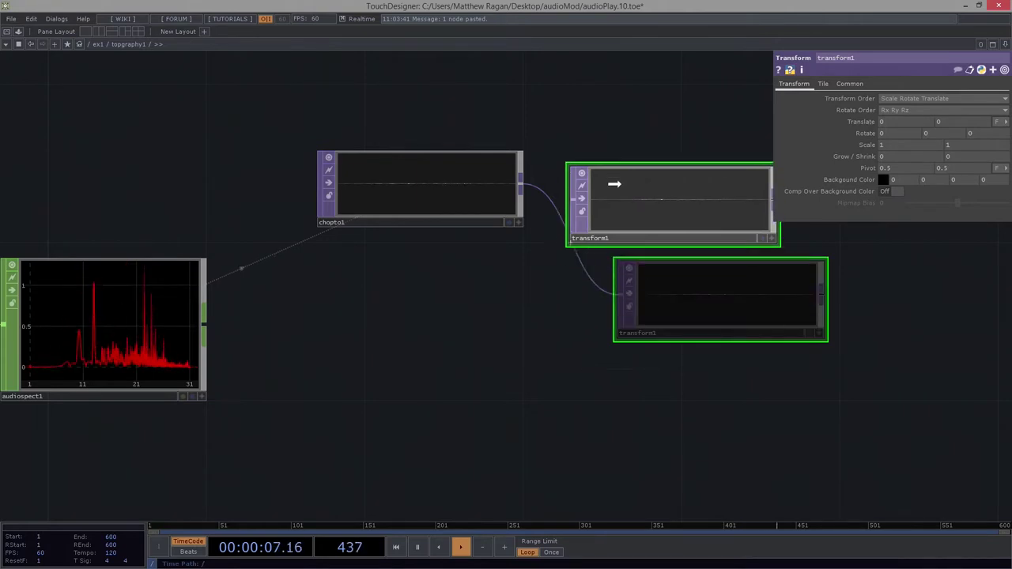
{"action": "left_click_drag", "start_coordinate": [607, 162], "coordinate": [613, 168]}
{"action": "left_click_drag", "start_coordinate": [454, 201], "coordinate": [394, 278]}
{"action": "left_click_drag", "start_coordinate": [700, 177], "coordinate": [650, 241]}
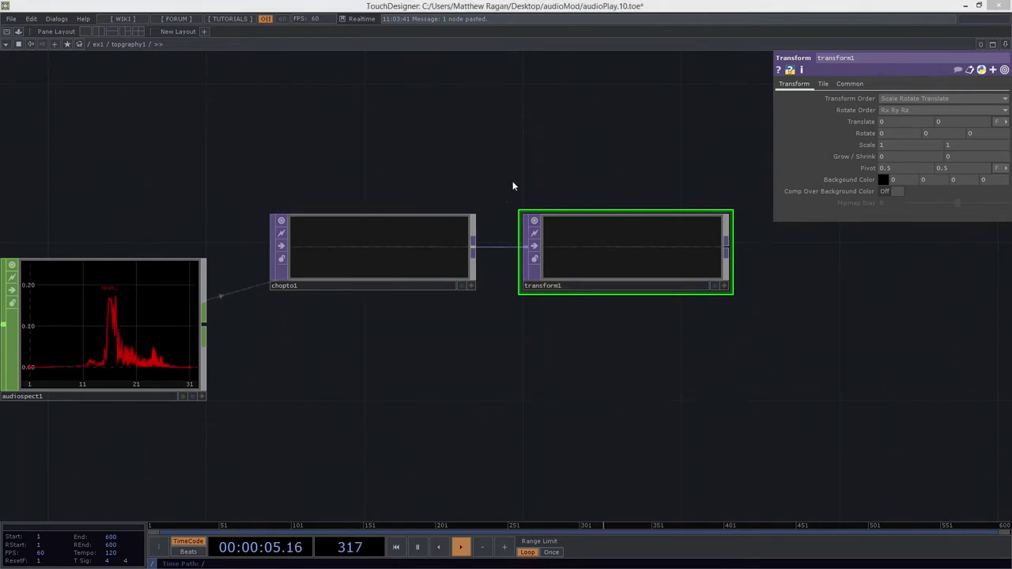
Set transform1's output resolution to Custom Resolution at 50 by 50.
{"action": "left_click", "coordinate": [860, 85]}
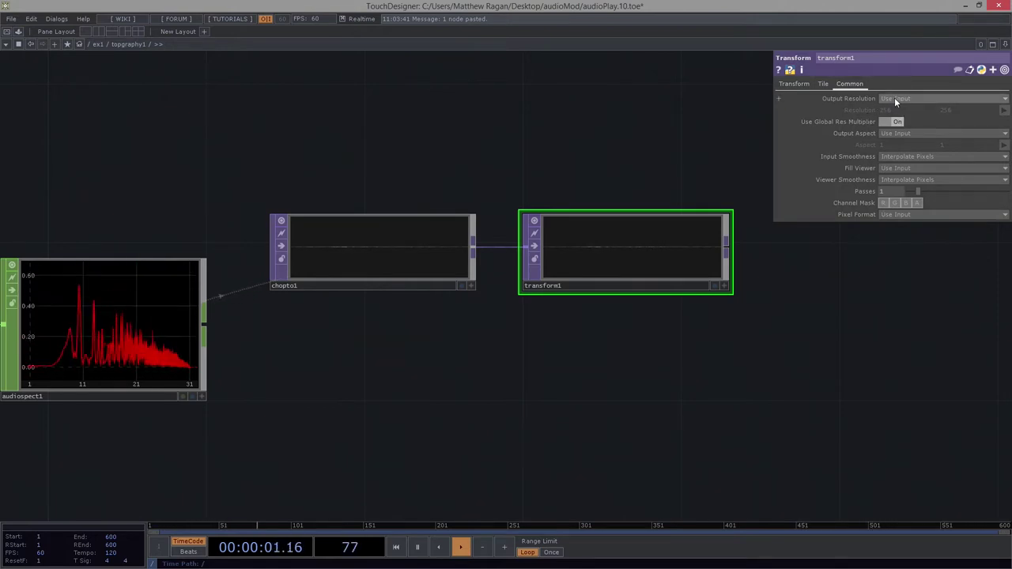
{"action": "left_click", "coordinate": [896, 99]}
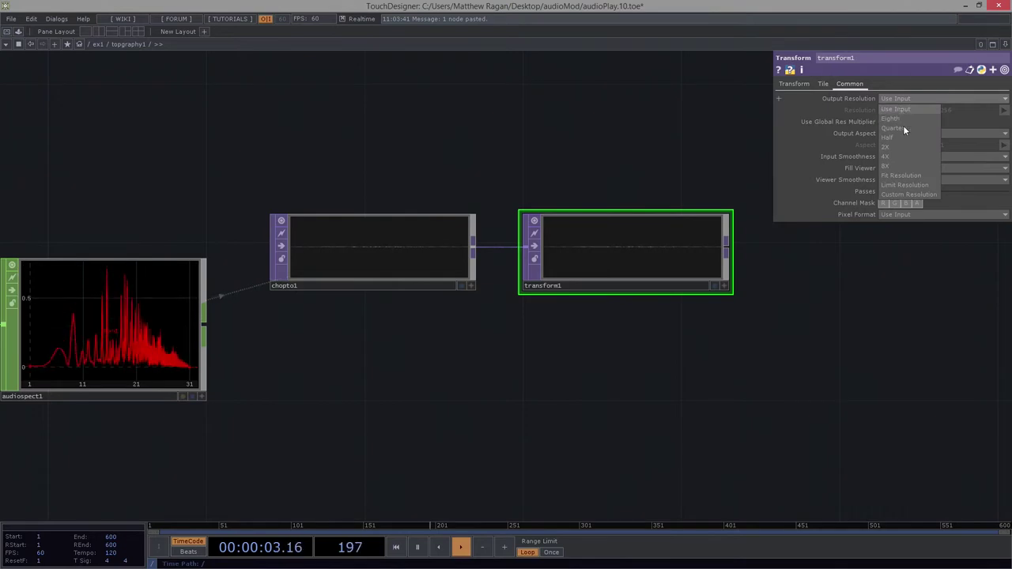
{"action": "left_click", "coordinate": [915, 194]}
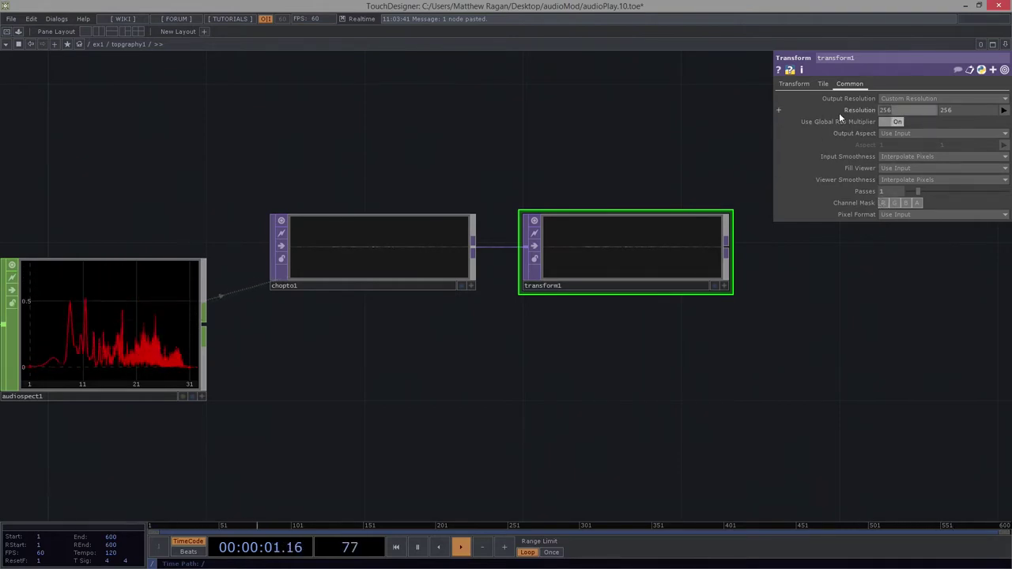
{"action": "type", "text": "50"}
{"action": "key", "text": "Tab"}
{"action": "type", "text": "50"}
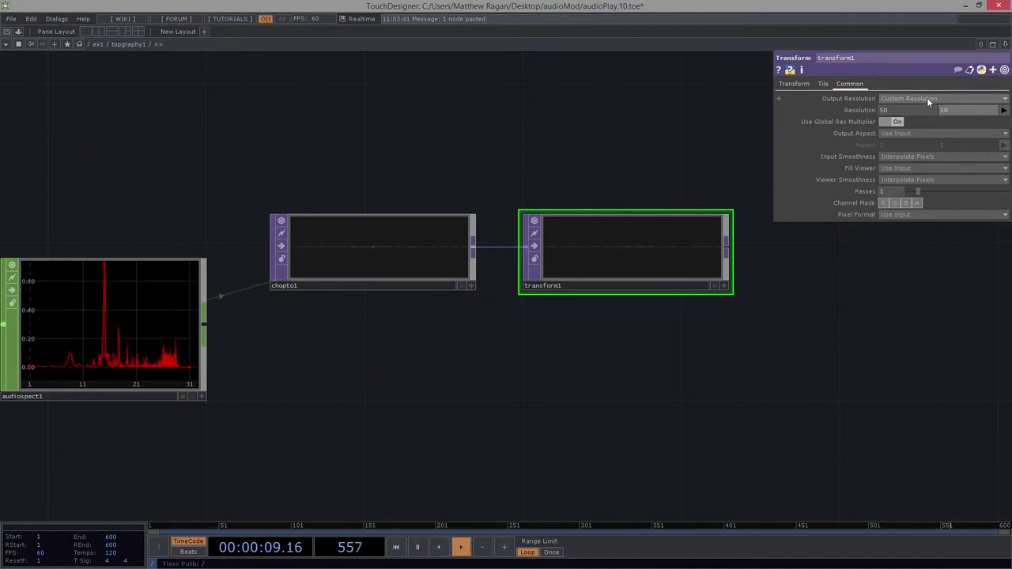
Try Custom Aspect for transform1's output aspect, and settle on the Resolution option.
{"action": "left_click", "coordinate": [915, 133]}
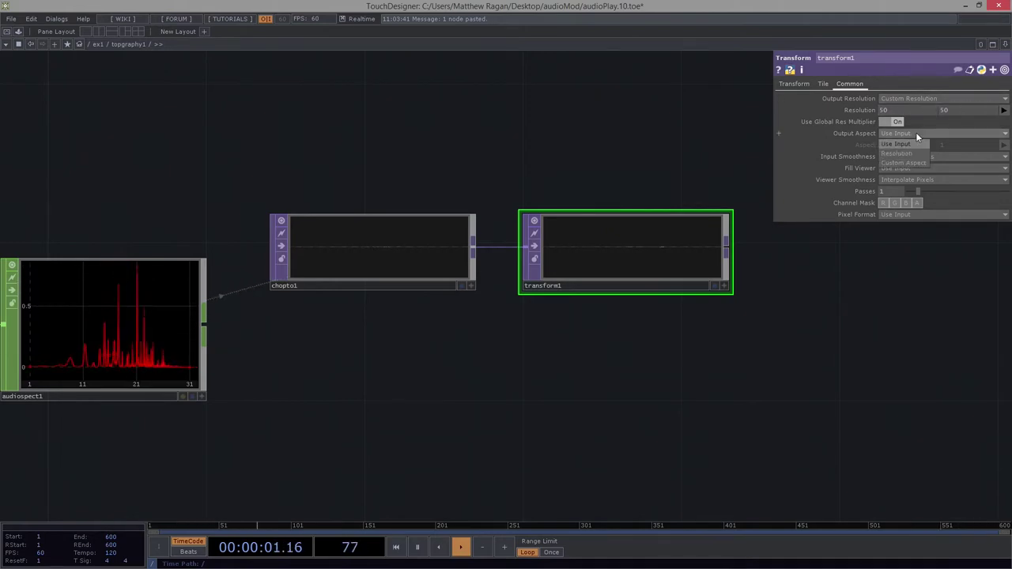
{"action": "left_click", "coordinate": [913, 162]}
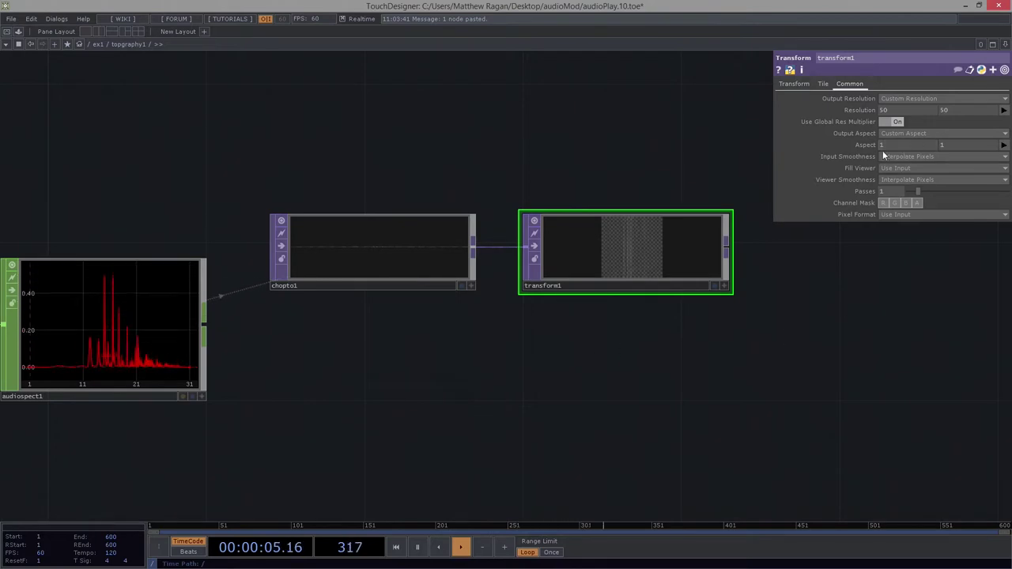
{"action": "left_click", "coordinate": [914, 133]}
{"action": "left_click", "coordinate": [911, 149]}
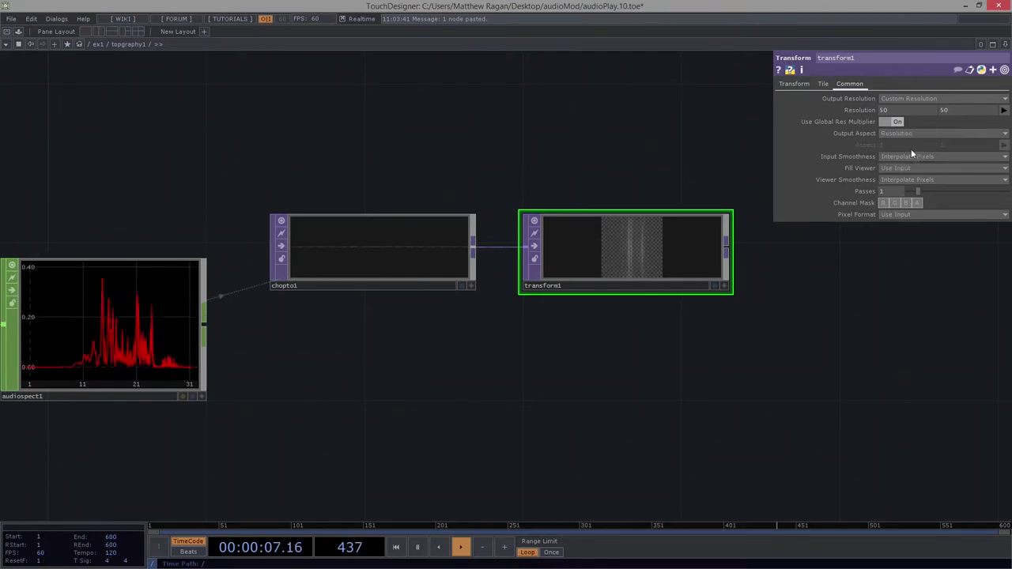
Move transform1 farther from chopto1 and check its size and aspect information.
{"action": "left_click_drag", "start_coordinate": [733, 211], "coordinate": [734, 120]}
{"action": "left_click_drag", "start_coordinate": [688, 257], "coordinate": [737, 316]}
{"action": "middle_click_drag", "start_coordinate": [693, 218], "coordinate": [725, 227]}
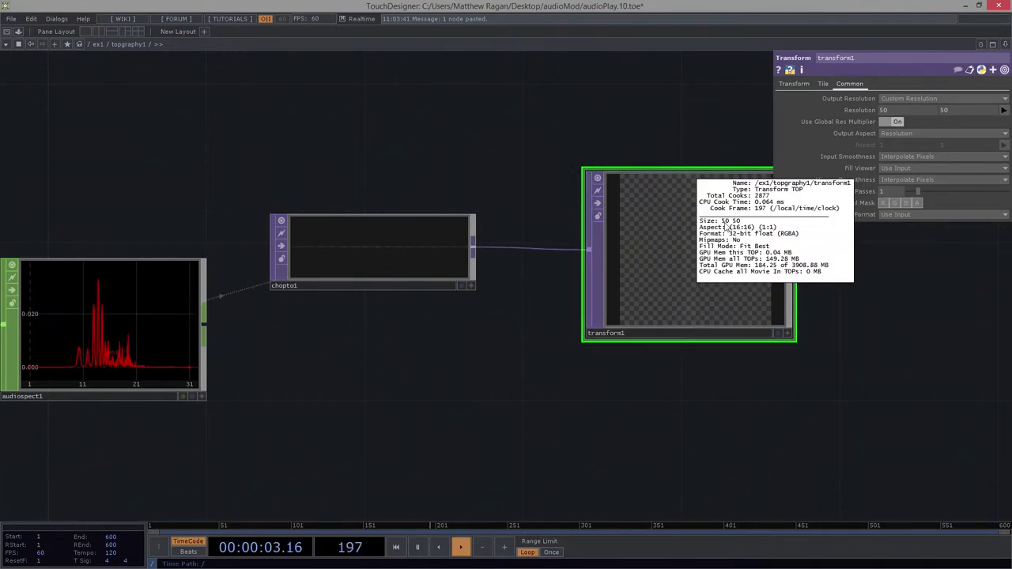
{"action": "middle_click_drag", "start_coordinate": [726, 228], "coordinate": [728, 239]}
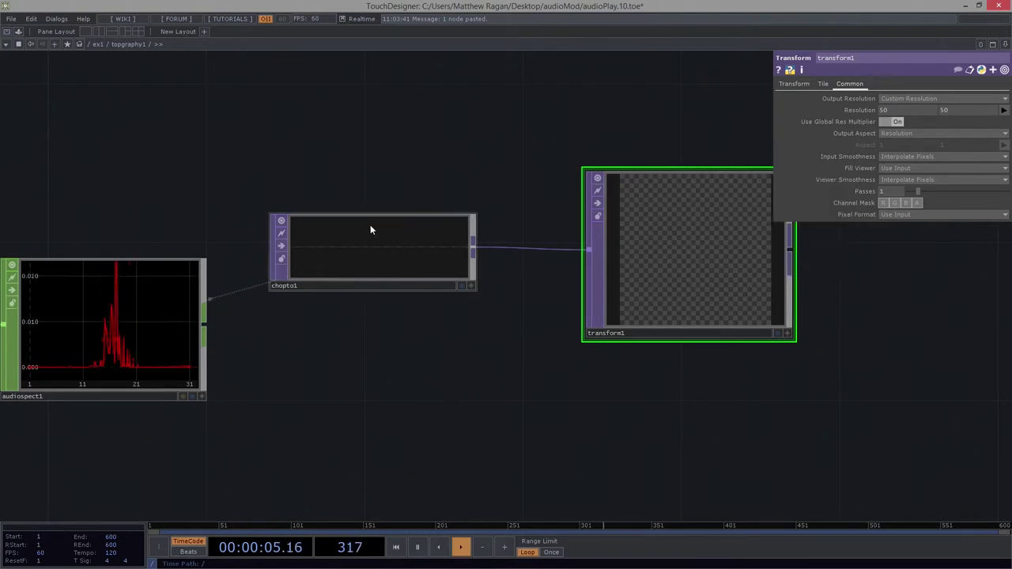
{"action": "scroll", "coordinate": [378, 258], "scroll_direction": "up", "scroll_amount": 3}
{"action": "middle_click_drag", "start_coordinate": [380, 255], "coordinate": [517, 413]}
{"action": "scroll", "coordinate": [517, 414], "scroll_direction": "down", "scroll_amount": 3}
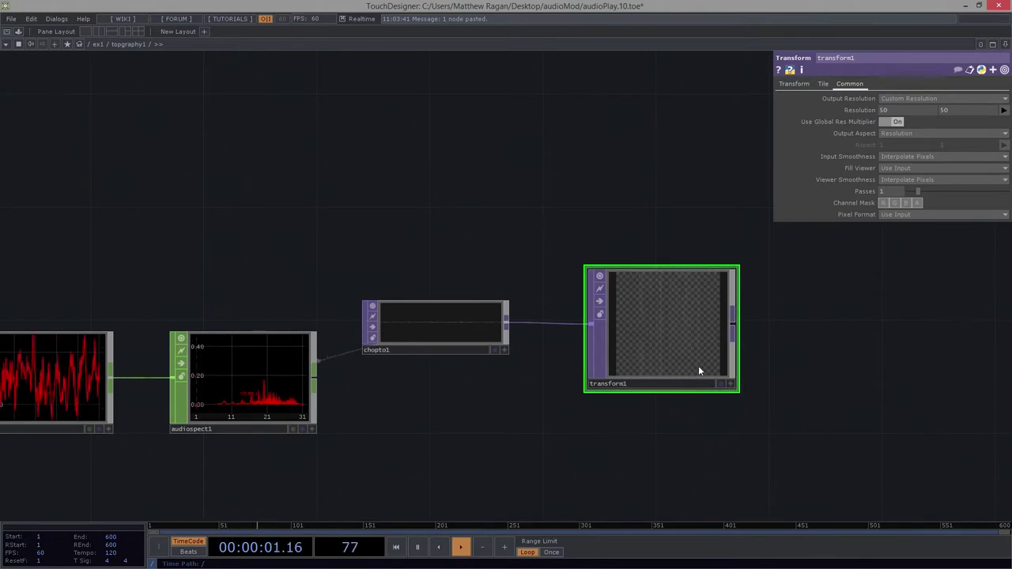
{"action": "right_click_drag", "start_coordinate": [669, 166], "coordinate": [701, 398]}
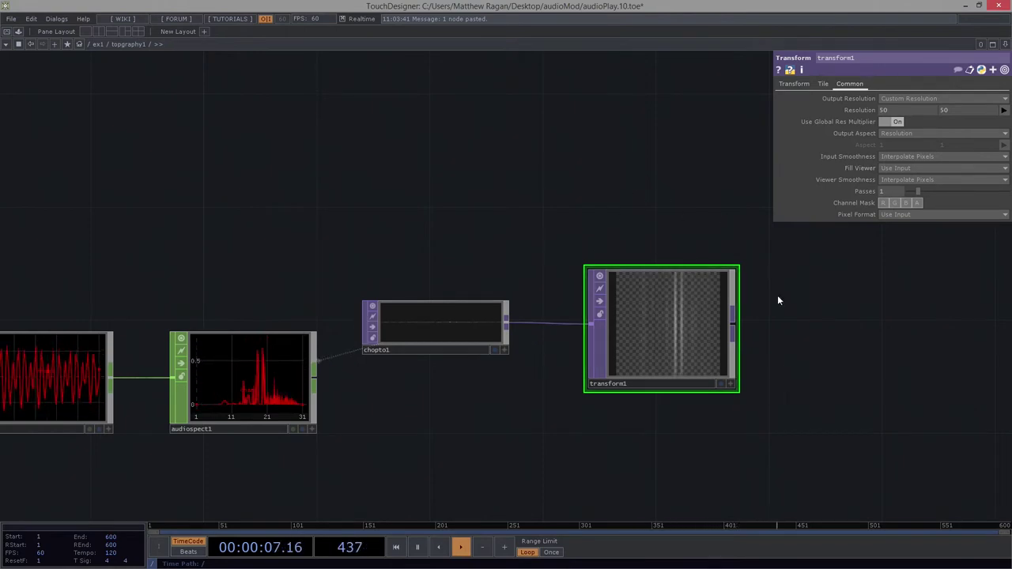
Set transform1's vertical scale to 0.1.
{"action": "left_click", "coordinate": [794, 84]}
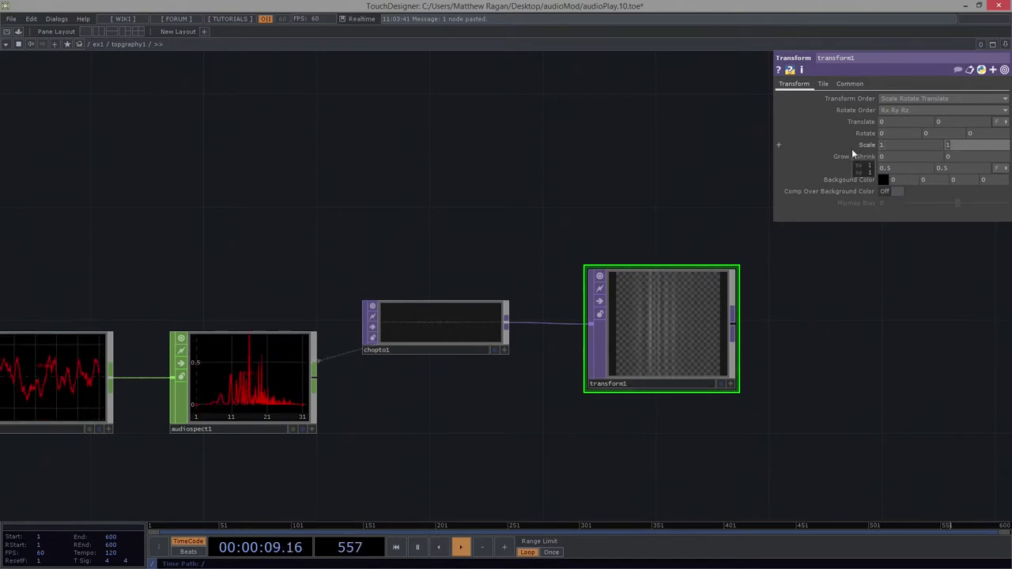
{"action": "type", "text": "1"}
{"action": "key", "text": "Return"}
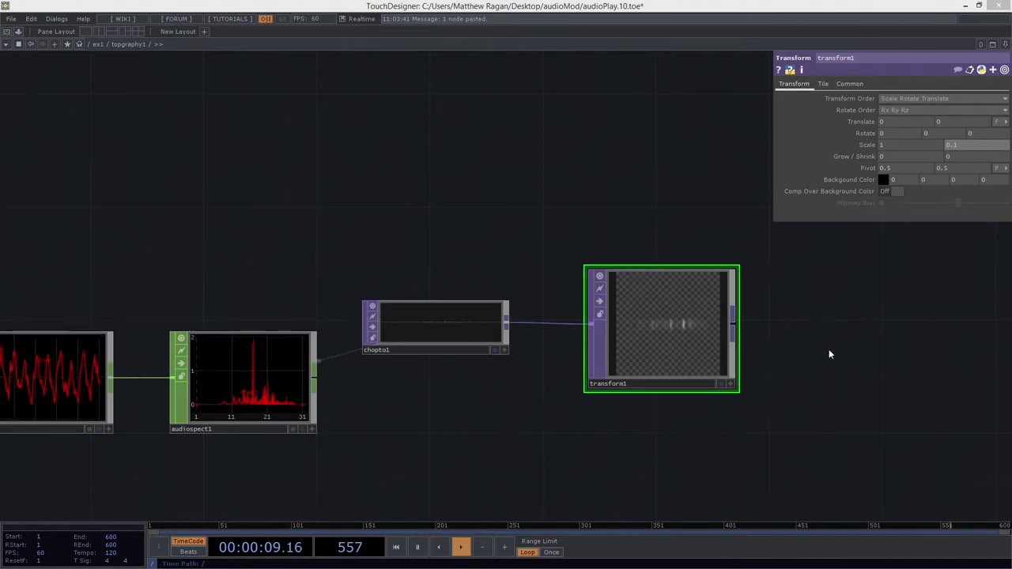
Set transform1's vertical translate to 0.5.
{"action": "left_click_drag", "start_coordinate": [828, 349], "coordinate": [816, 347]}
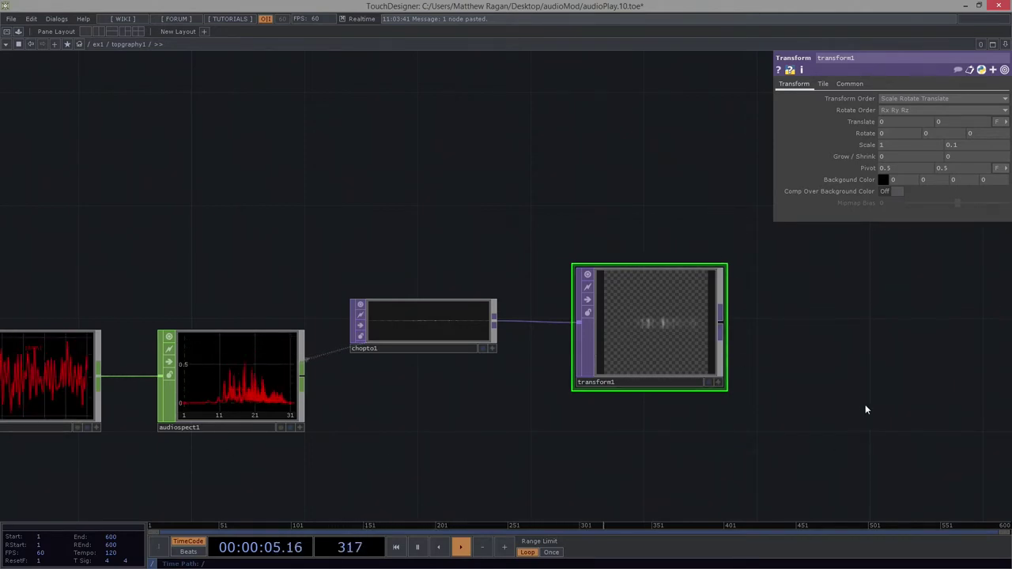
{"action": "left_click", "coordinate": [885, 112]}
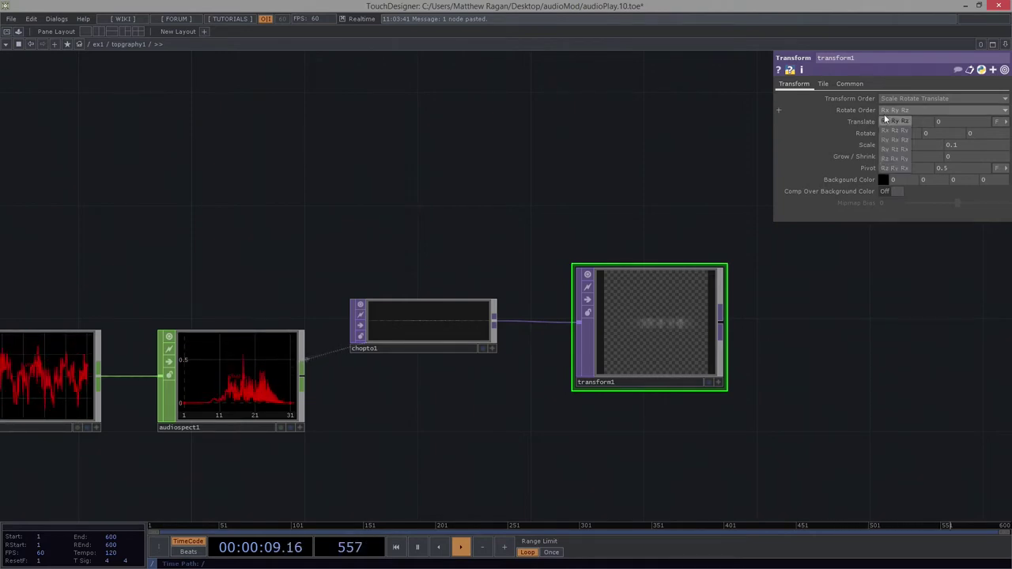
{"action": "left_click", "coordinate": [944, 118]}
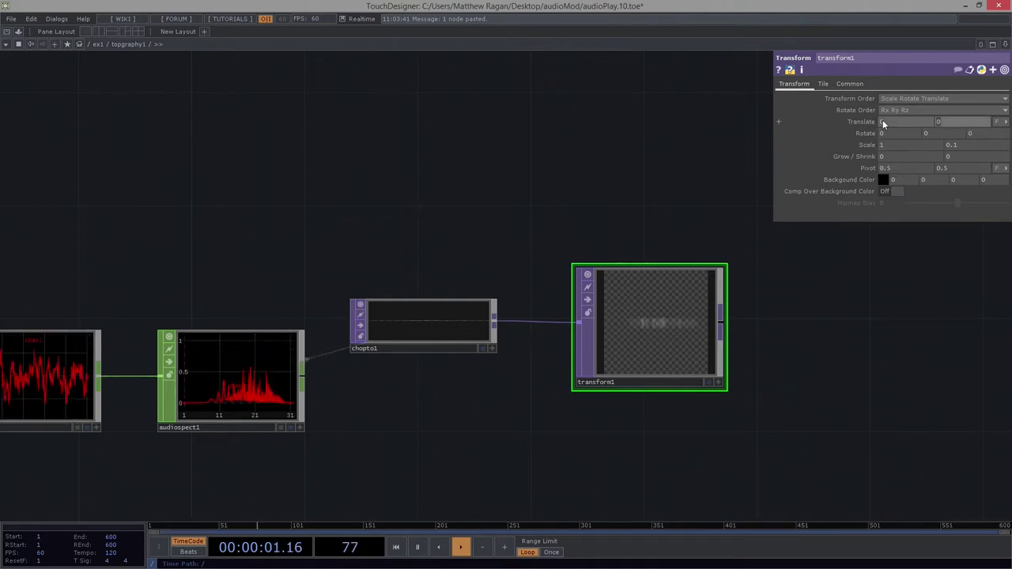
{"action": "type", "text": "0."}
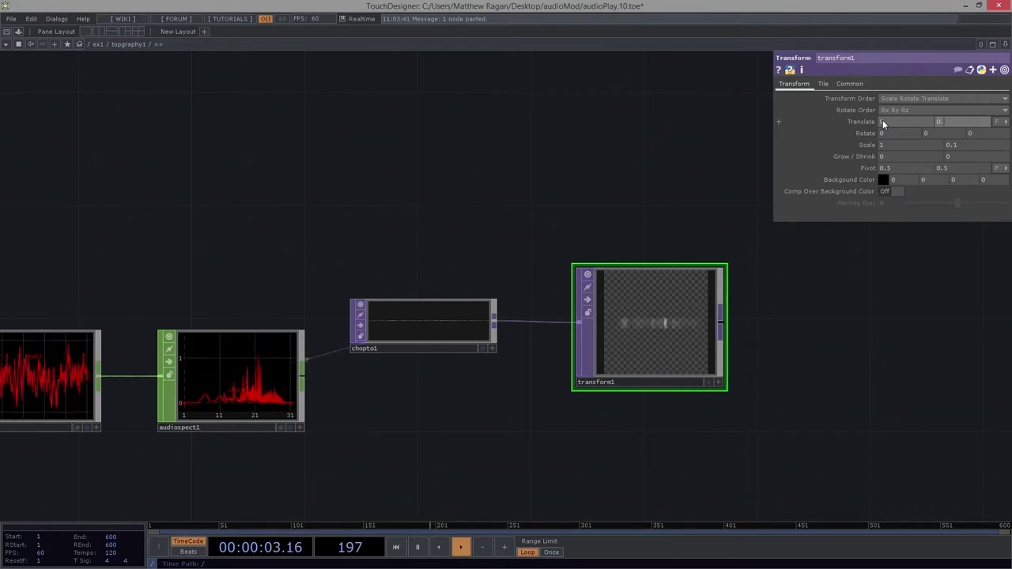
{"action": "type", "text": "5"}
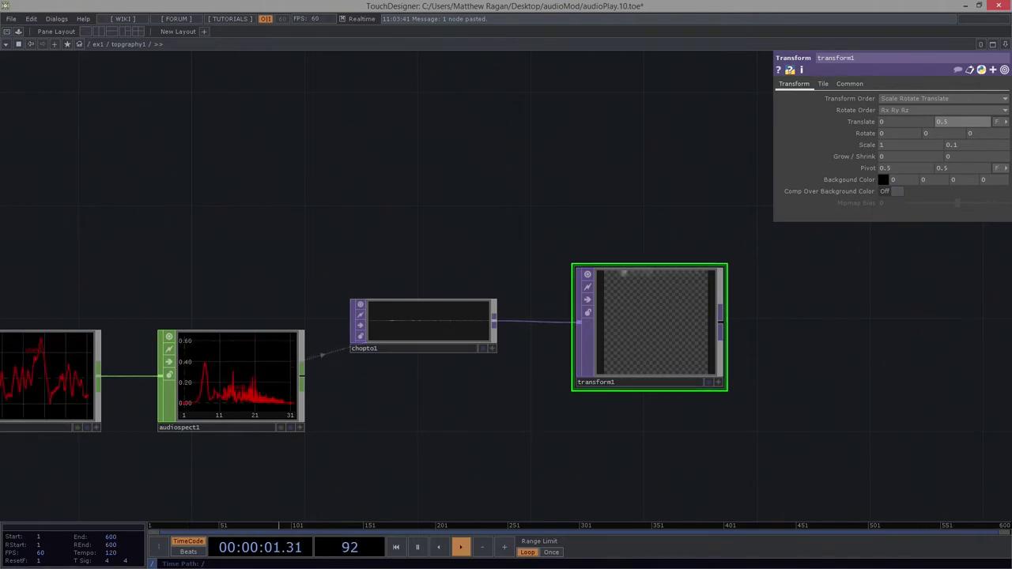
Add a Feedback TOP fed by transform1's output, placed above and beyond transform1.
{"action": "left_click_drag", "start_coordinate": [734, 434], "coordinate": [487, 420]}
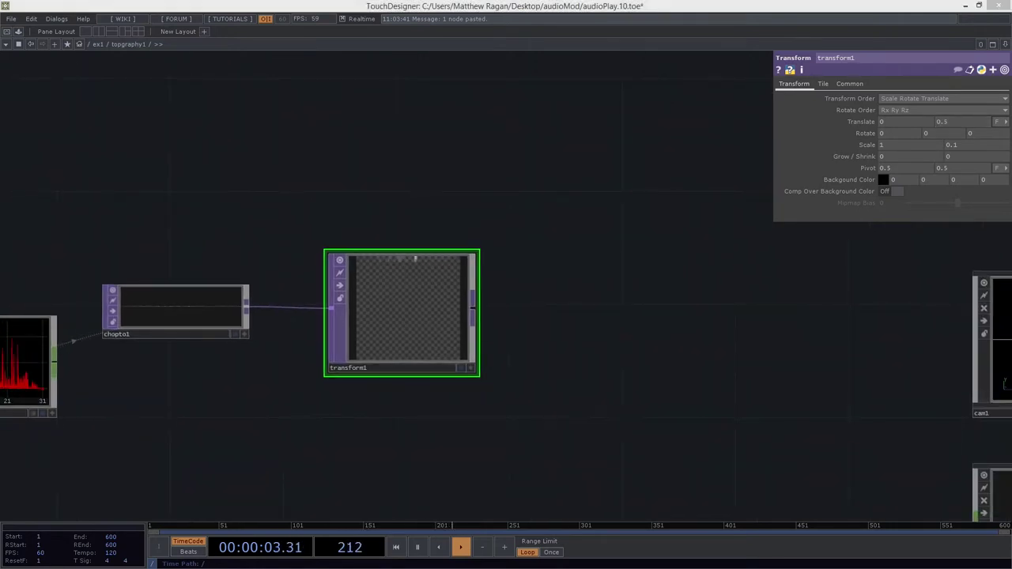
{"action": "right_click", "coordinate": [475, 314]}
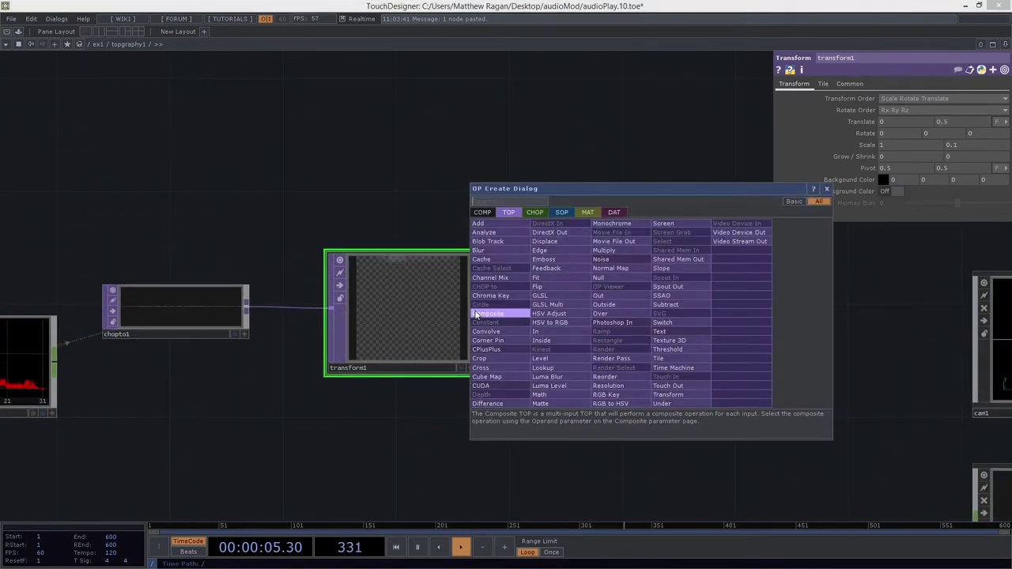
{"action": "type", "text": "fe"}
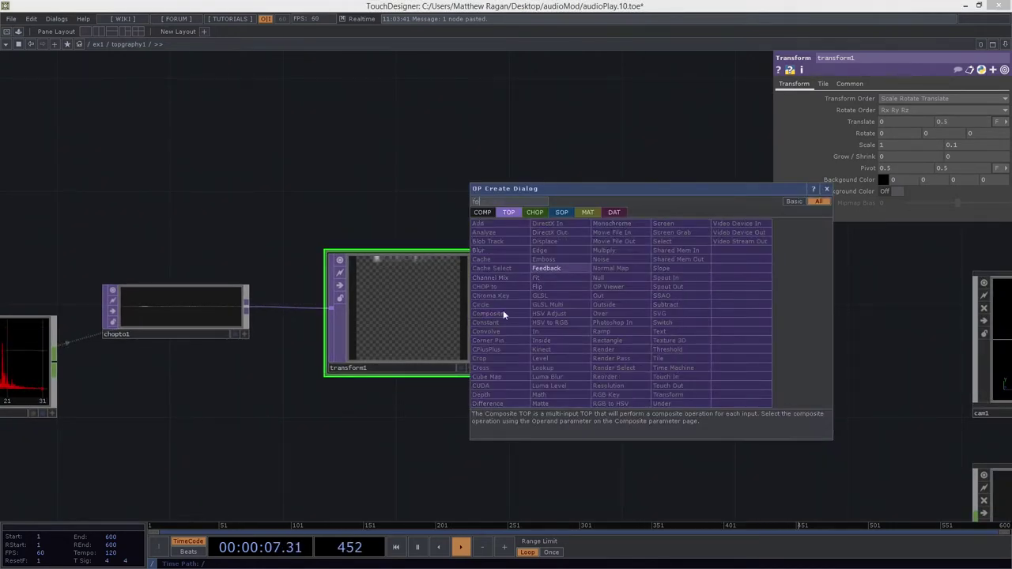
{"action": "left_click", "coordinate": [546, 268]}
{"action": "left_click", "coordinate": [585, 276]}
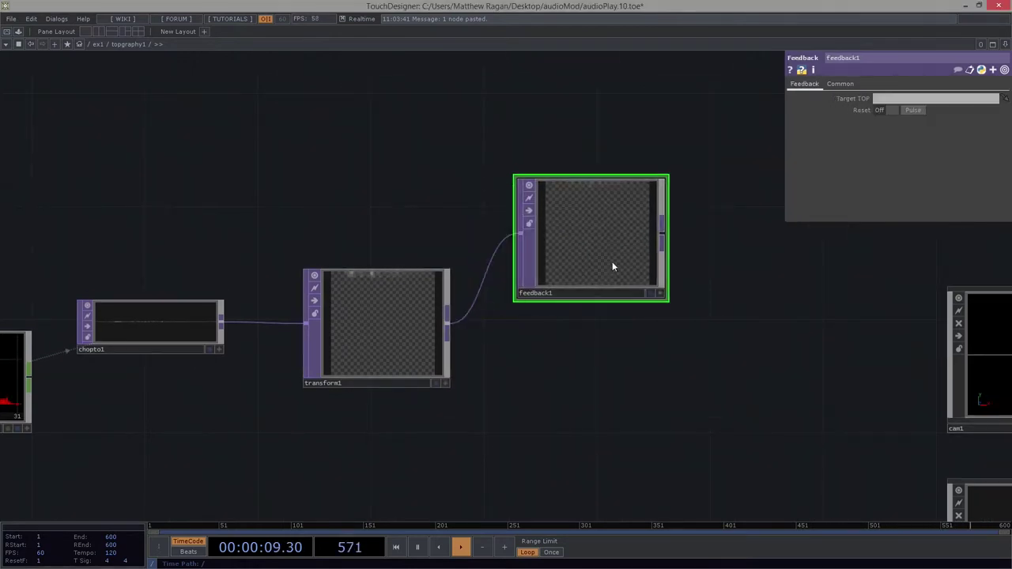
Add a second Transform TOP fed by feedback1's output.
{"action": "left_click_drag", "start_coordinate": [529, 392], "coordinate": [422, 393]}
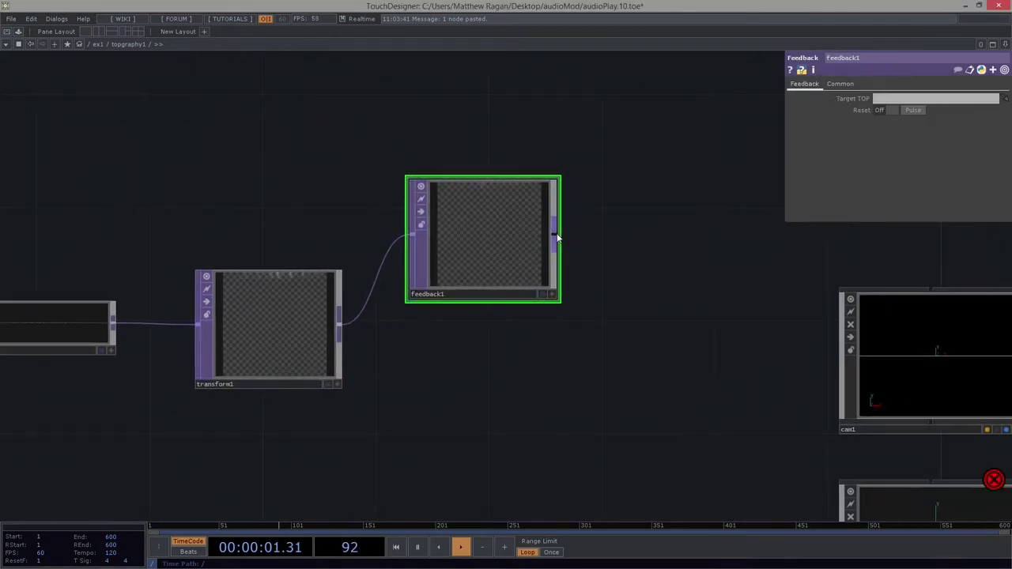
{"action": "key", "text": "t"}
{"action": "key", "text": "t"}
{"action": "right_click", "coordinate": [556, 235]}
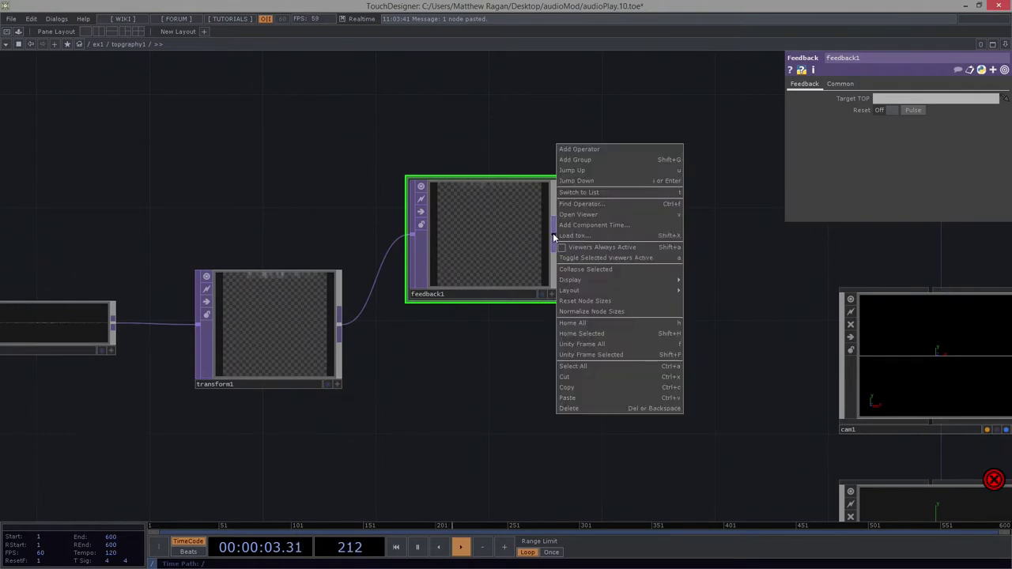
{"action": "key", "text": "Escape"}
{"action": "key", "text": "Tab"}
{"action": "type", "text": "tra"}
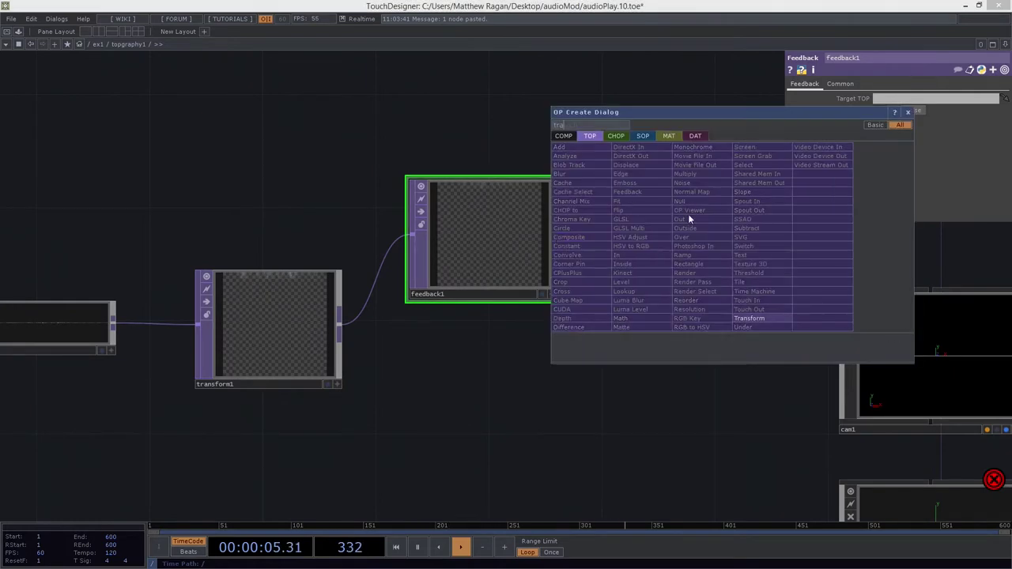
{"action": "key", "text": "Return"}
{"action": "left_click", "coordinate": [665, 247]}
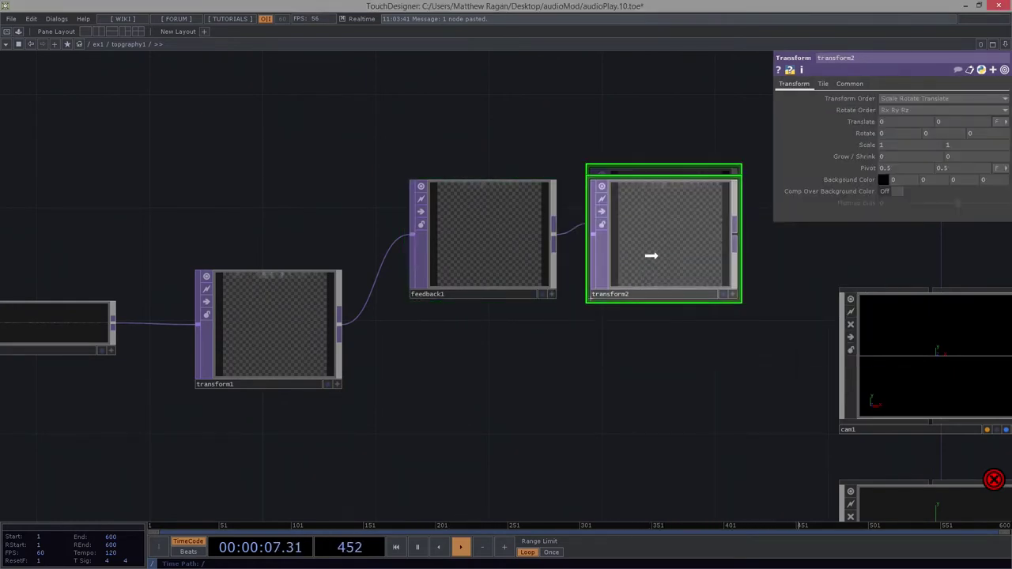
Set transform2's vertical translate to -0.01.
{"action": "key", "text": "h"}
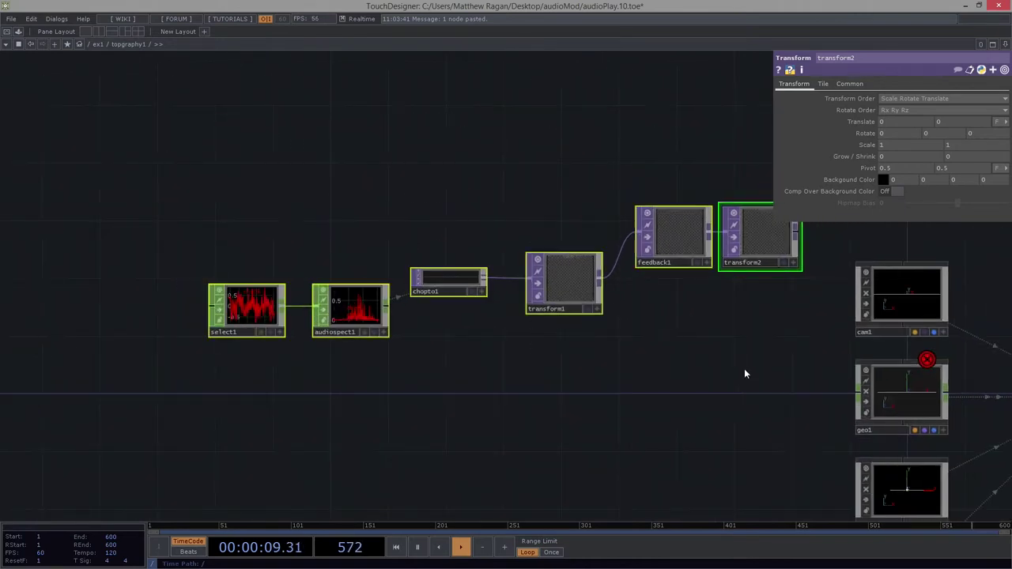
{"action": "left_click_drag", "start_coordinate": [740, 252], "coordinate": [526, 252]}
{"action": "left_click_drag", "start_coordinate": [525, 201], "coordinate": [506, 239]}
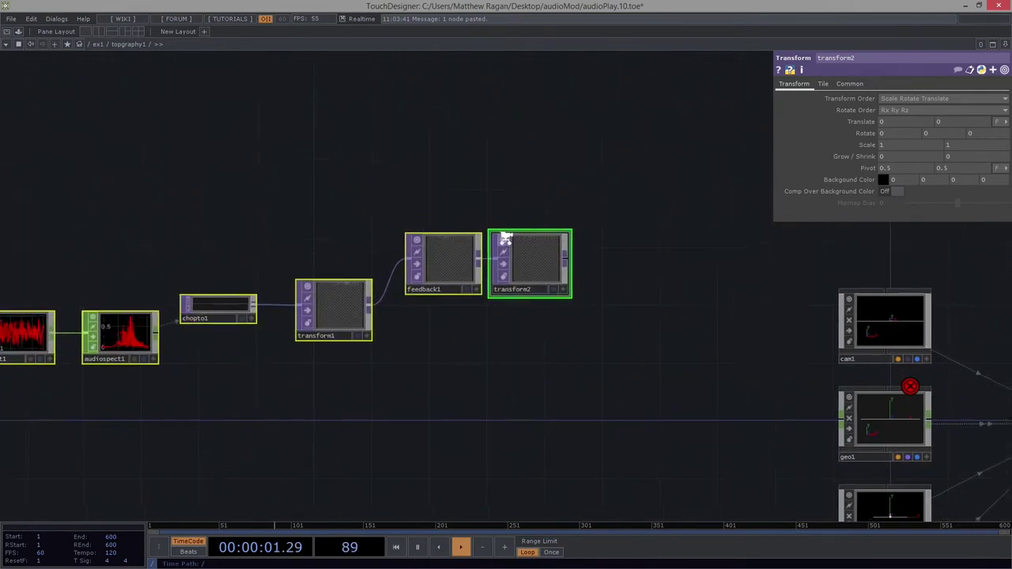
{"action": "scroll", "coordinate": [506, 239], "scroll_direction": "up", "scroll_amount": 3}
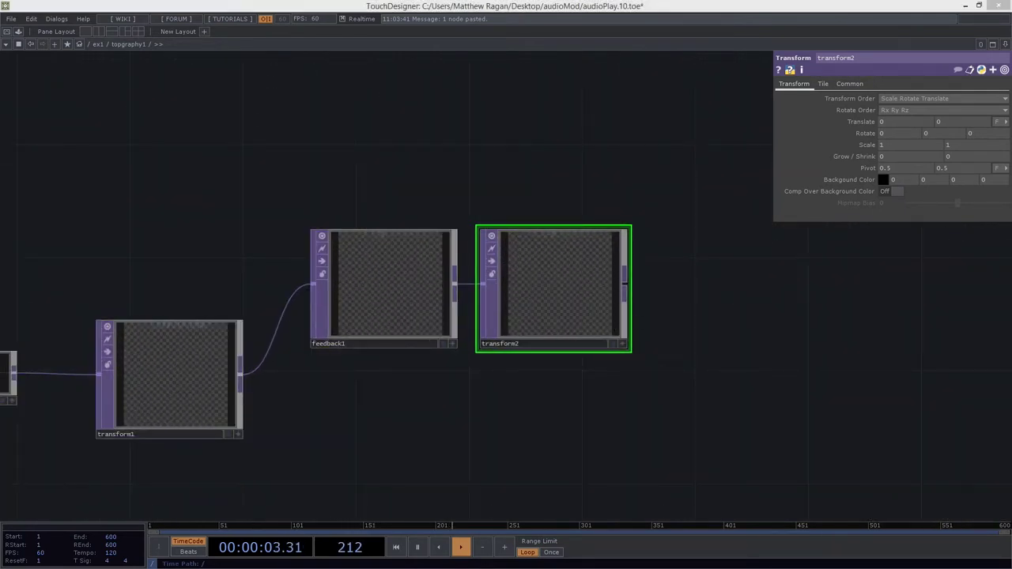
{"action": "left_click_drag", "start_coordinate": [519, 183], "coordinate": [602, 435]}
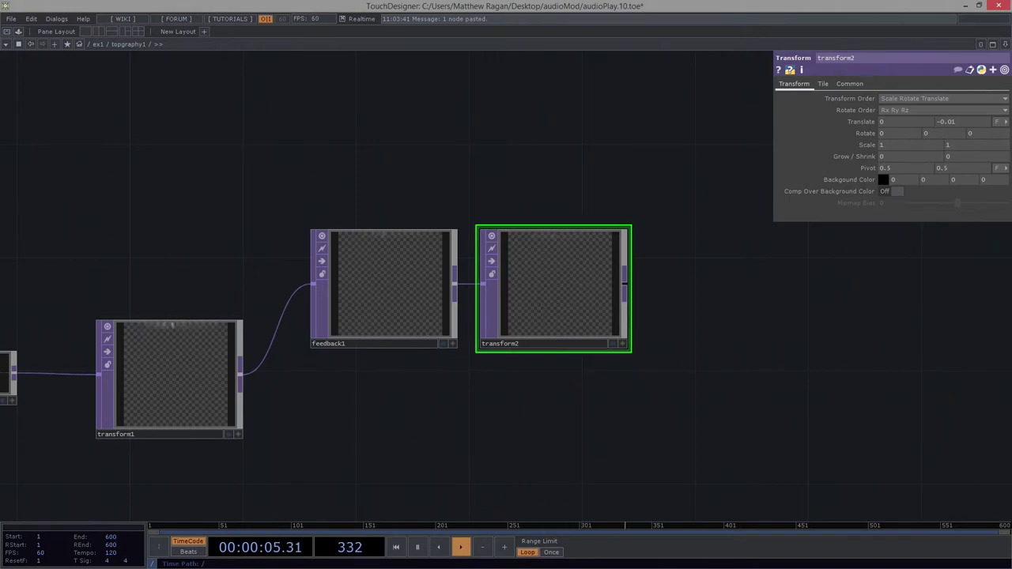
Add a Level TOP fed by transform2's output.
{"action": "left_click", "coordinate": [625, 286]}
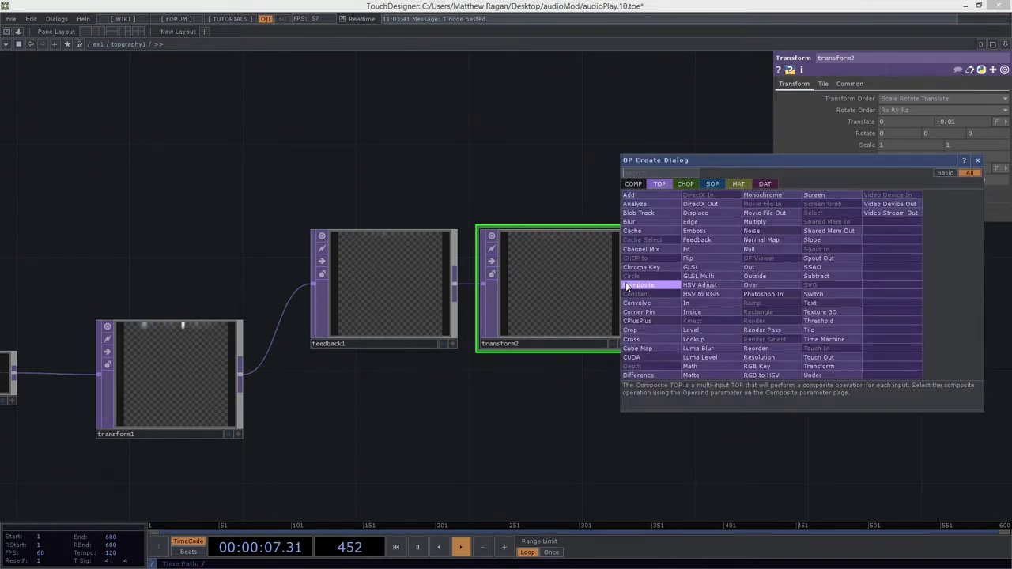
{"action": "left_click", "coordinate": [700, 330]}
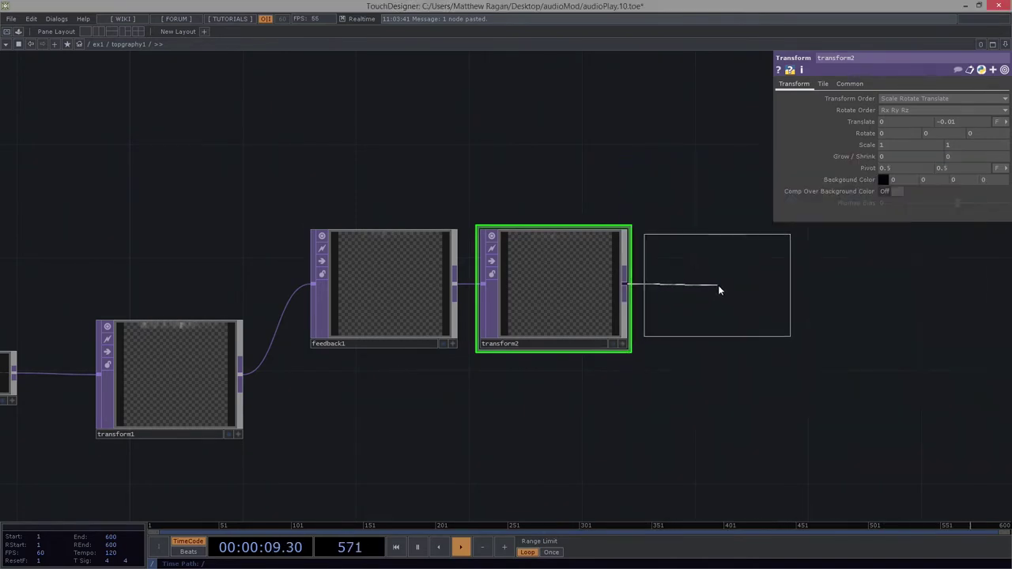
{"action": "left_click", "coordinate": [718, 289]}
Add a Composite TOP fed by level1's output, placed lower and beyond level1.
{"action": "middle_click_drag", "start_coordinate": [738, 290], "coordinate": [458, 308]}
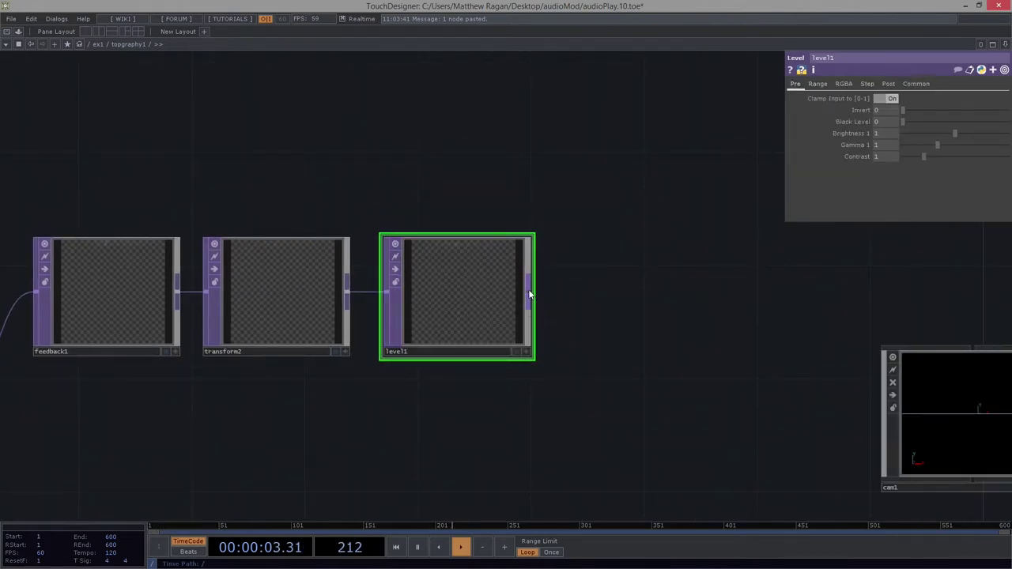
{"action": "left_click", "coordinate": [529, 294]}
{"action": "left_click", "coordinate": [530, 294]}
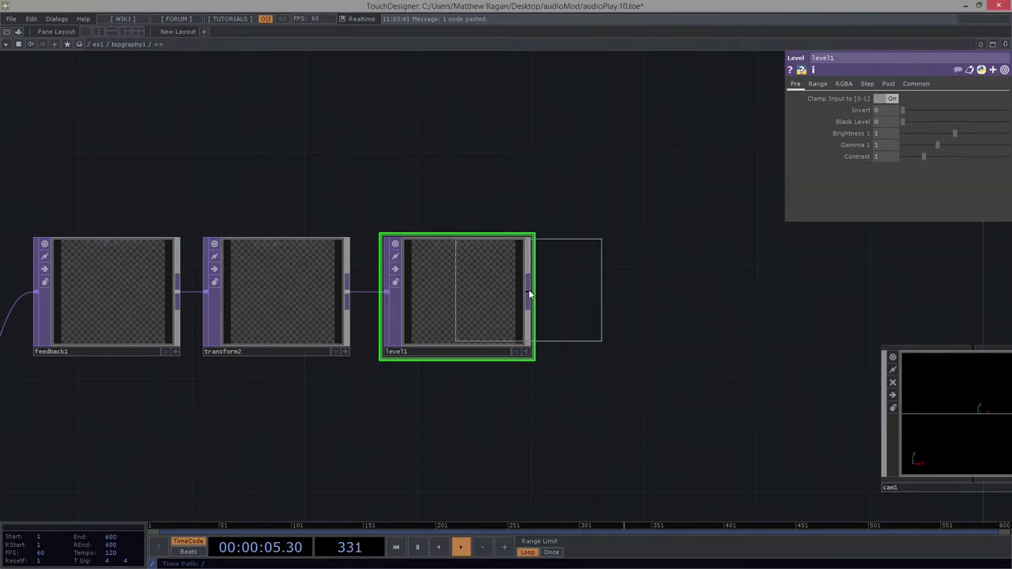
{"action": "left_click", "coordinate": [708, 425]}
{"action": "left_click_drag", "start_coordinate": [450, 426], "coordinate": [549, 371]}
Connect transform1's output to comp1 as a second input and set comp1's operand to Add.
{"action": "scroll", "coordinate": [549, 372], "scroll_direction": "down", "scroll_amount": 3}
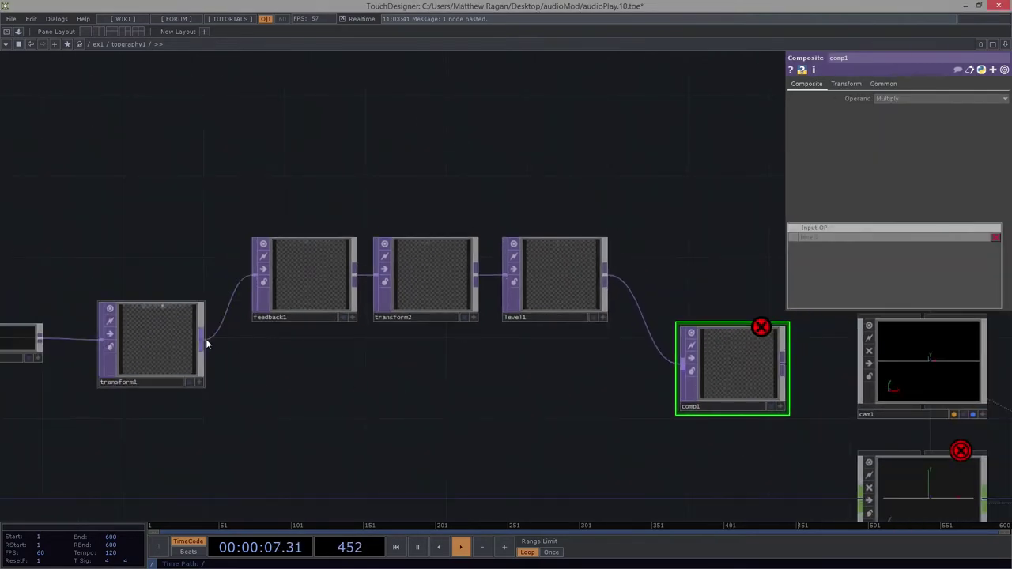
{"action": "left_click_drag", "start_coordinate": [205, 339], "coordinate": [676, 352]}
{"action": "right_click_drag", "start_coordinate": [683, 262], "coordinate": [706, 442]}
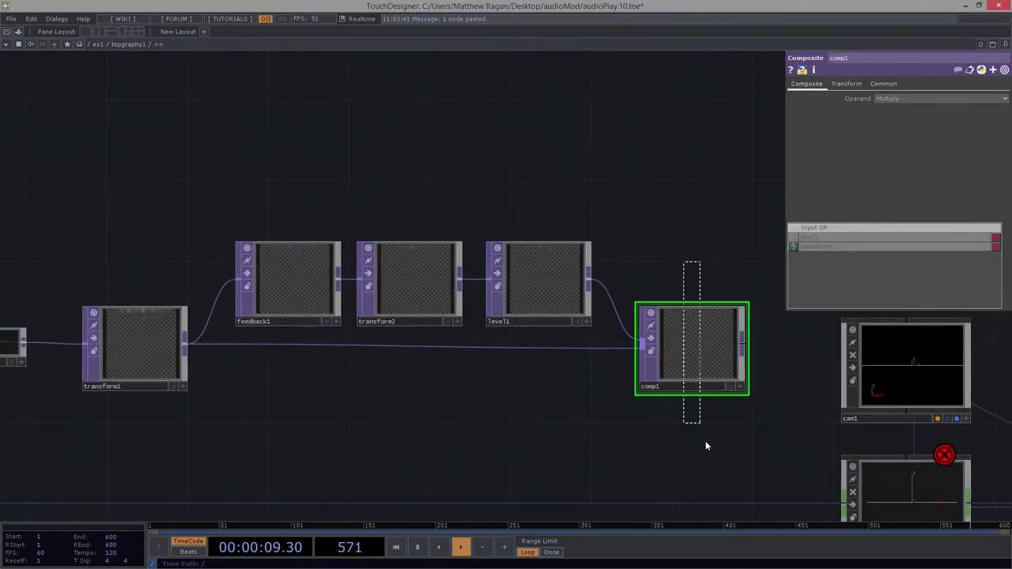
{"action": "left_click", "coordinate": [901, 98]}
{"action": "left_click", "coordinate": [888, 109]}
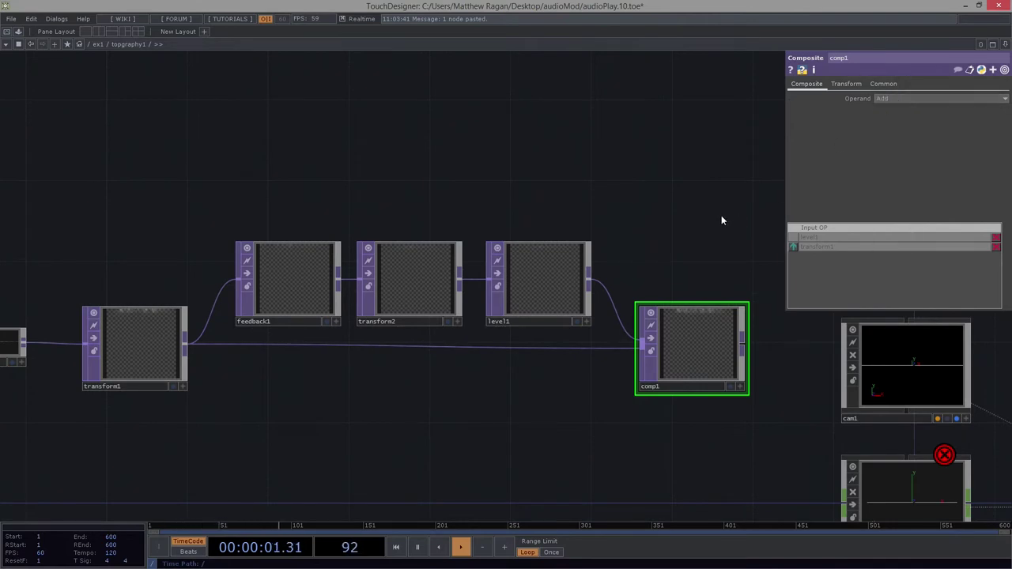
Assign comp1 as feedback1's target TOP to close the feedback loop.
{"action": "scroll", "coordinate": [721, 215], "scroll_direction": "up", "scroll_amount": 2}
{"action": "middle_click_drag", "start_coordinate": [721, 215], "coordinate": [576, 262]}
{"action": "scroll", "coordinate": [577, 262], "scroll_direction": "up", "scroll_amount": 1}
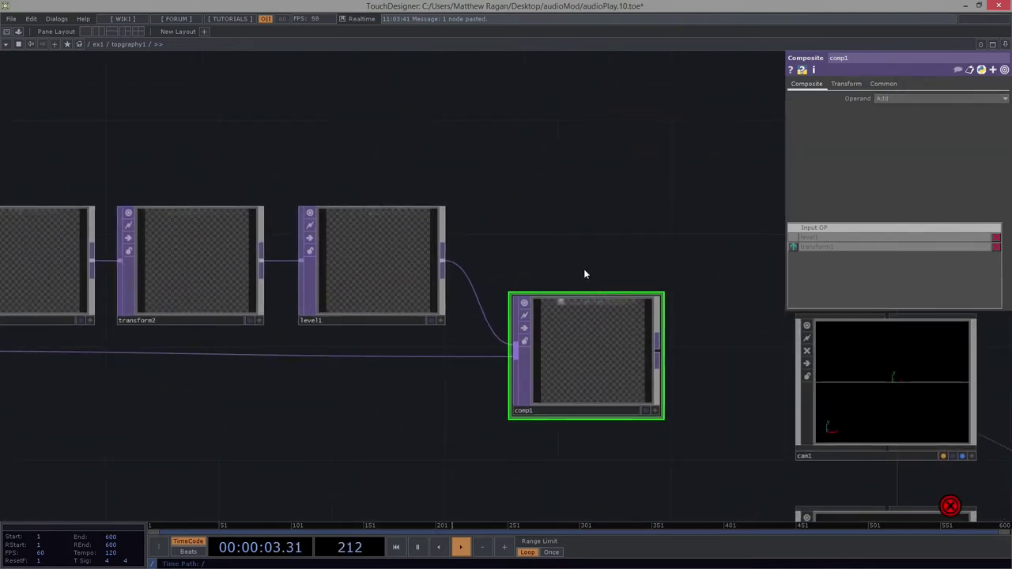
{"action": "left_click_drag", "start_coordinate": [586, 271], "coordinate": [665, 273]}
{"action": "left_click_drag", "start_coordinate": [689, 405], "coordinate": [115, 290]}
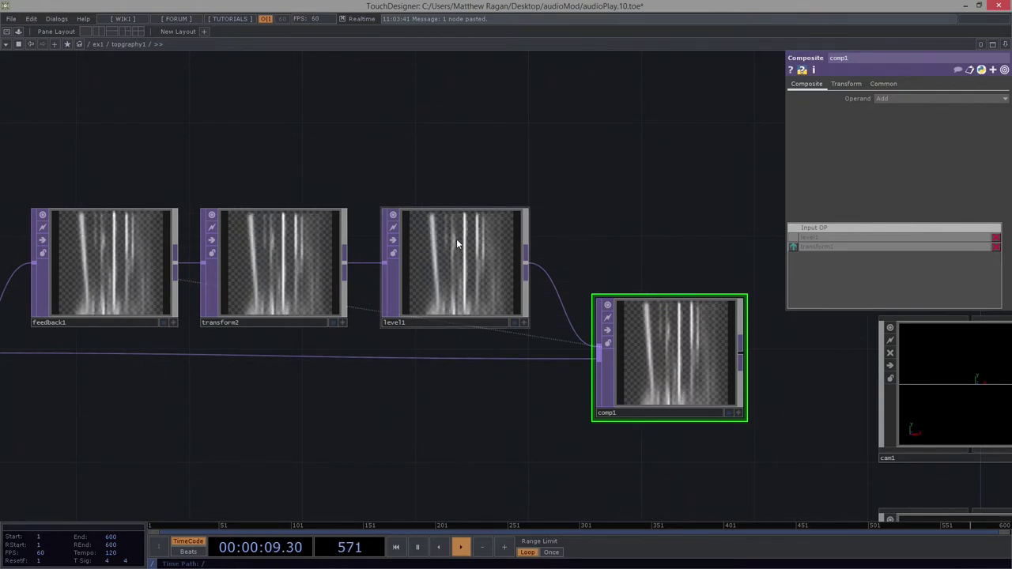
Examine transform2's offset, the trails in comp1, and the signal chain from audiospect1 through chopto1 and transform1.
{"action": "left_click", "coordinate": [260, 271]}
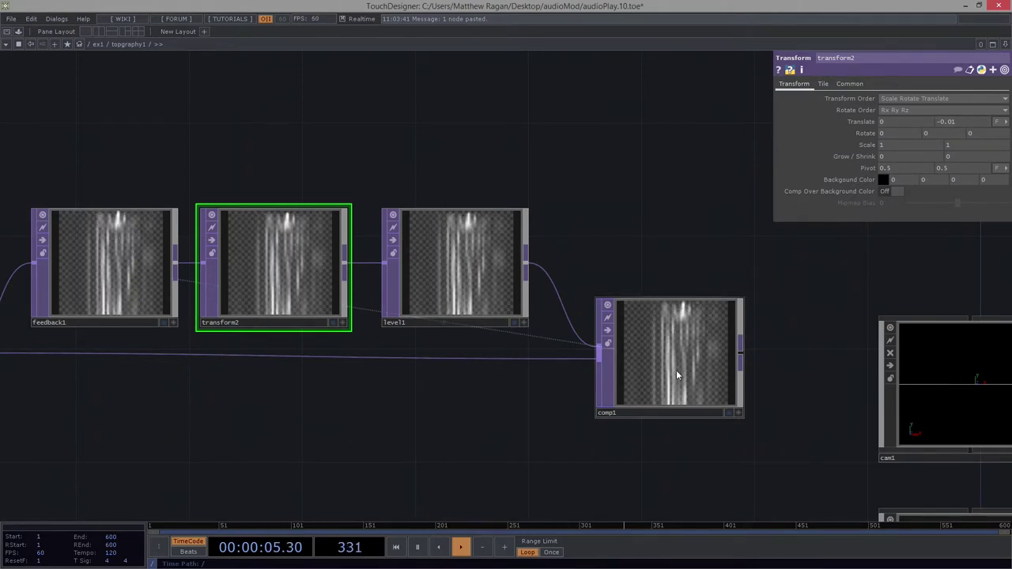
{"action": "scroll", "coordinate": [717, 356], "scroll_direction": "up", "scroll_amount": 2}
{"action": "scroll", "coordinate": [685, 385], "scroll_direction": "up", "scroll_amount": 2}
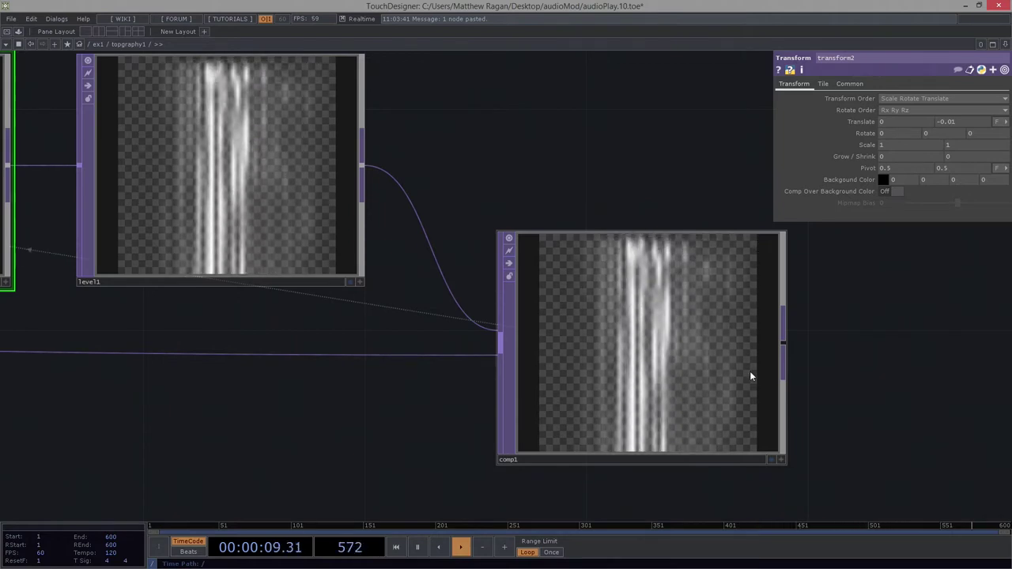
{"action": "left_click_drag", "start_coordinate": [259, 326], "coordinate": [438, 293]}
{"action": "scroll", "coordinate": [504, 271], "scroll_direction": "down", "scroll_amount": 5}
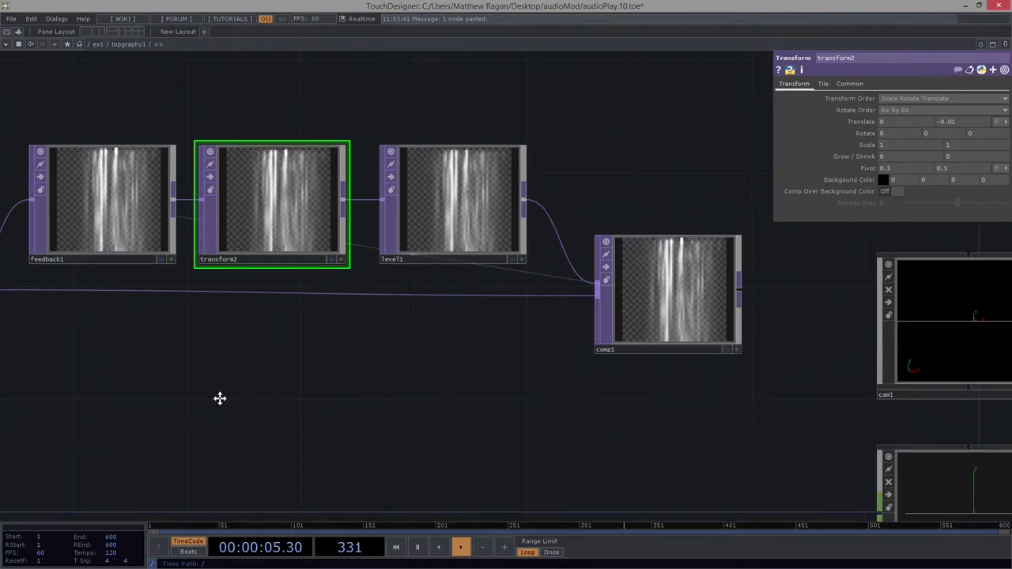
{"action": "left_click_drag", "start_coordinate": [219, 398], "coordinate": [721, 410]}
{"action": "left_click_drag", "start_coordinate": [330, 401], "coordinate": [599, 324]}
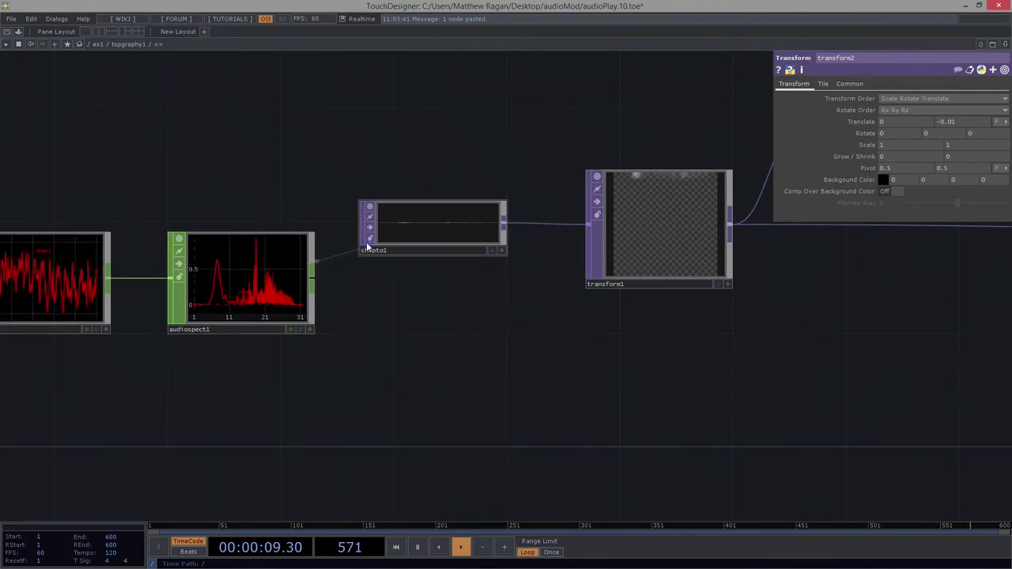
{"action": "scroll", "coordinate": [378, 232], "scroll_direction": "up", "scroll_amount": 3}
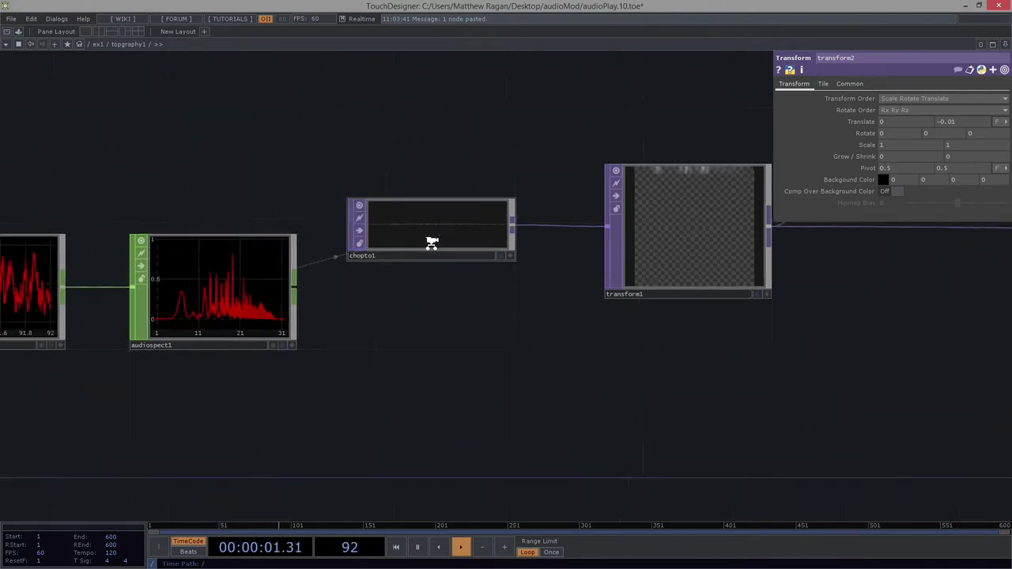
{"action": "scroll", "coordinate": [791, 360], "scroll_direction": "down", "scroll_amount": 3}
{"action": "left_click_drag", "start_coordinate": [892, 387], "coordinate": [398, 409]}
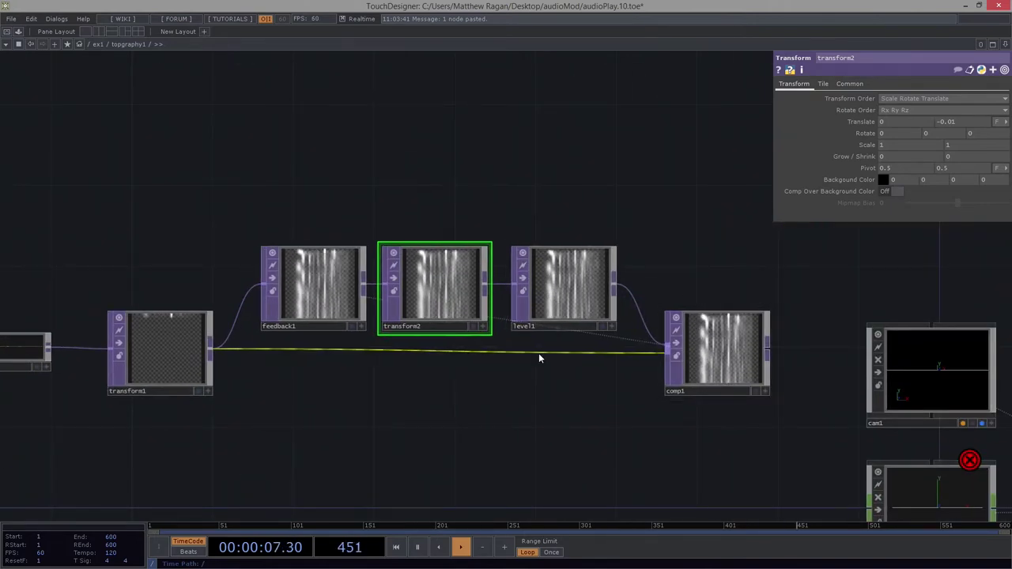
Lower level1's post opacity to 0.99.
{"action": "left_click", "coordinate": [562, 285]}
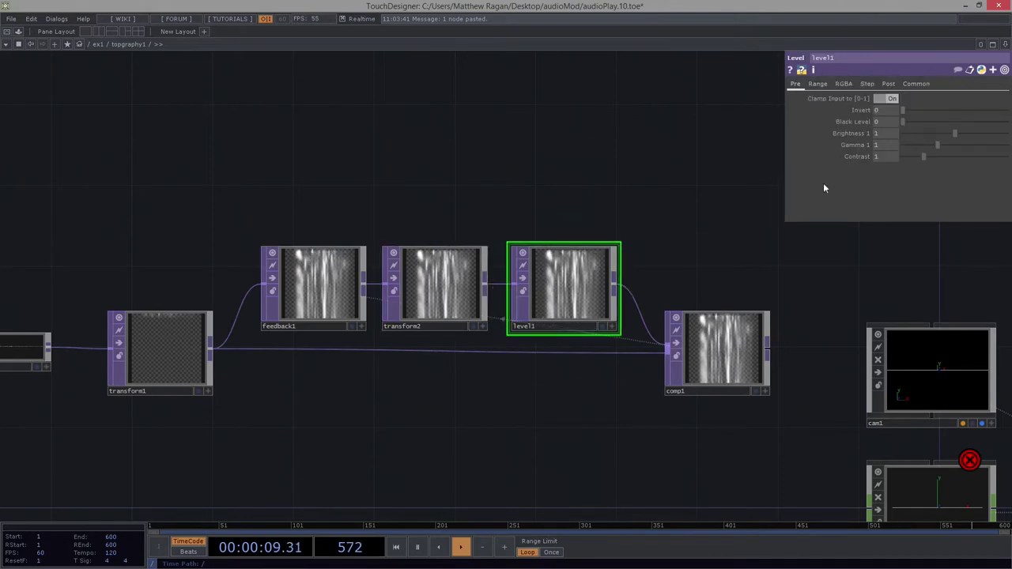
{"action": "left_click", "coordinate": [889, 85]}
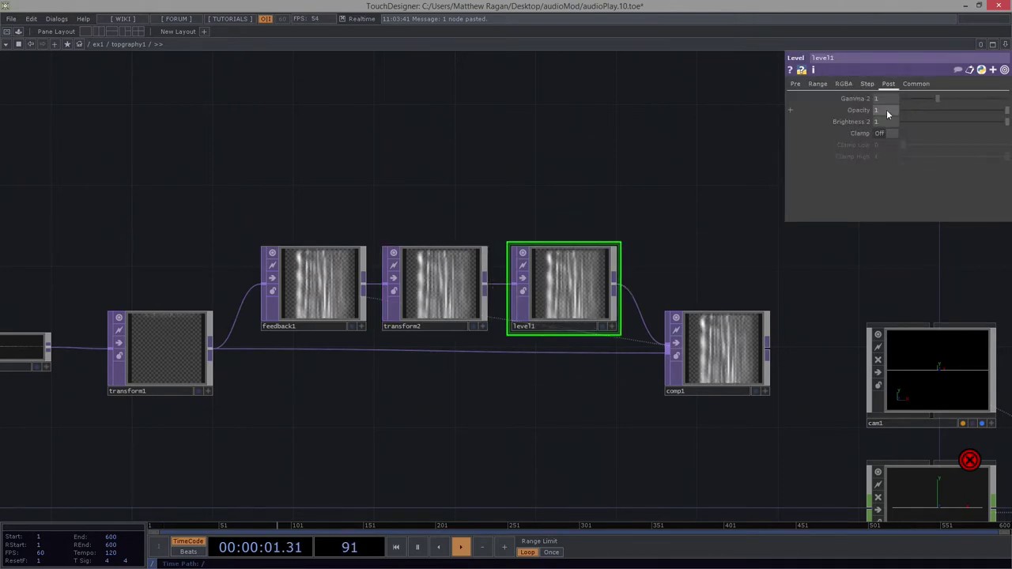
{"action": "middle_click_drag", "start_coordinate": [886, 110], "coordinate": [868, 126]}
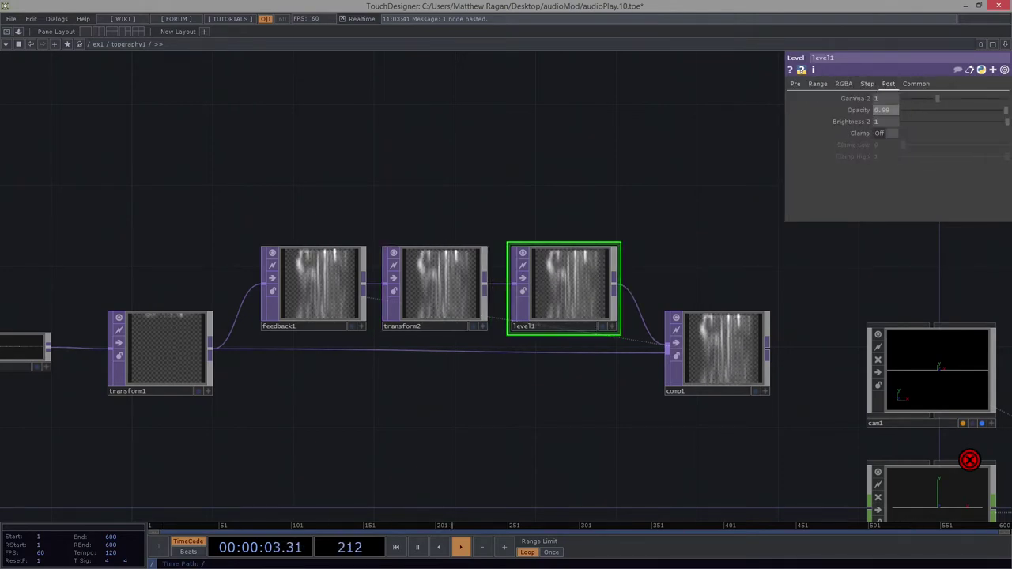
Set level1's post opacity to 0.98.
{"action": "left_click", "coordinate": [891, 111]}
{"action": "key", "text": "BackSpace"}
{"action": "type", "text": "8"}
{"action": "key", "text": "Return"}
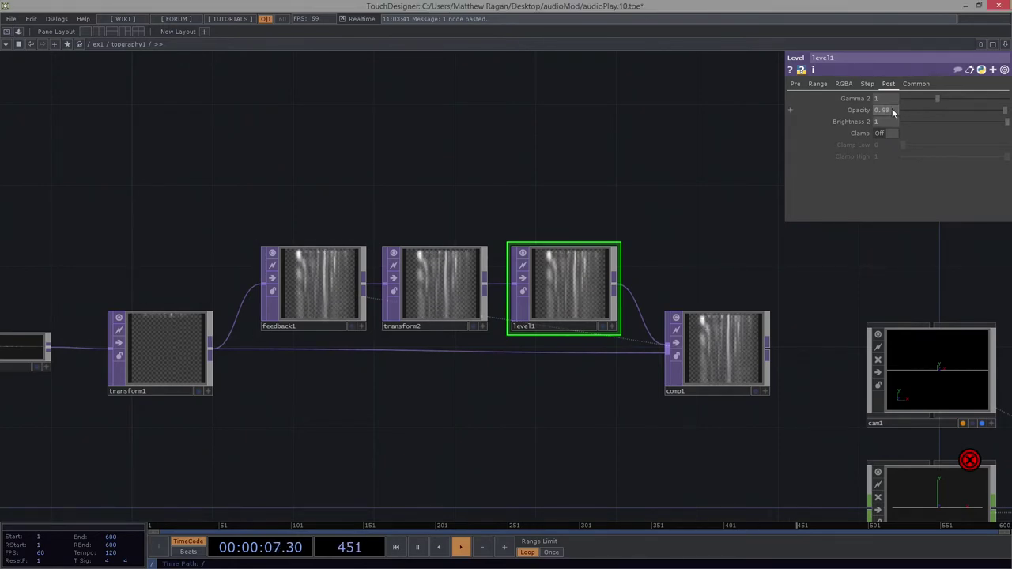
Examine how the trails fade in level1 and comp1 along the feedback chain.
{"action": "left_click_drag", "start_coordinate": [607, 250], "coordinate": [516, 255]}
{"action": "scroll", "coordinate": [464, 308], "scroll_direction": "up", "scroll_amount": 3}
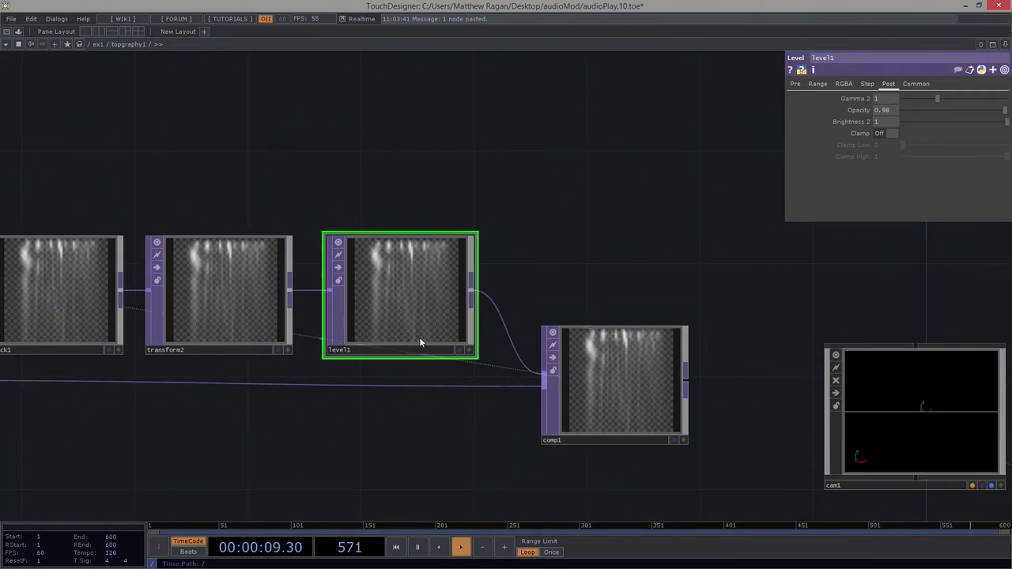
{"action": "scroll", "coordinate": [400, 336], "scroll_direction": "up", "scroll_amount": 1}
{"action": "scroll", "coordinate": [410, 349], "scroll_direction": "up", "scroll_amount": 5}
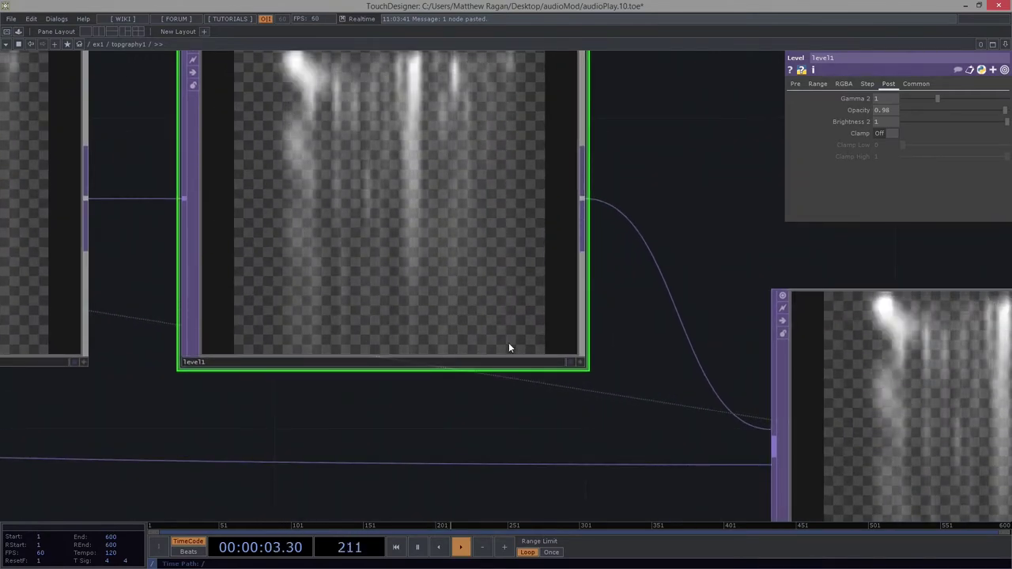
{"action": "scroll", "coordinate": [508, 343], "scroll_direction": "down", "scroll_amount": 3}
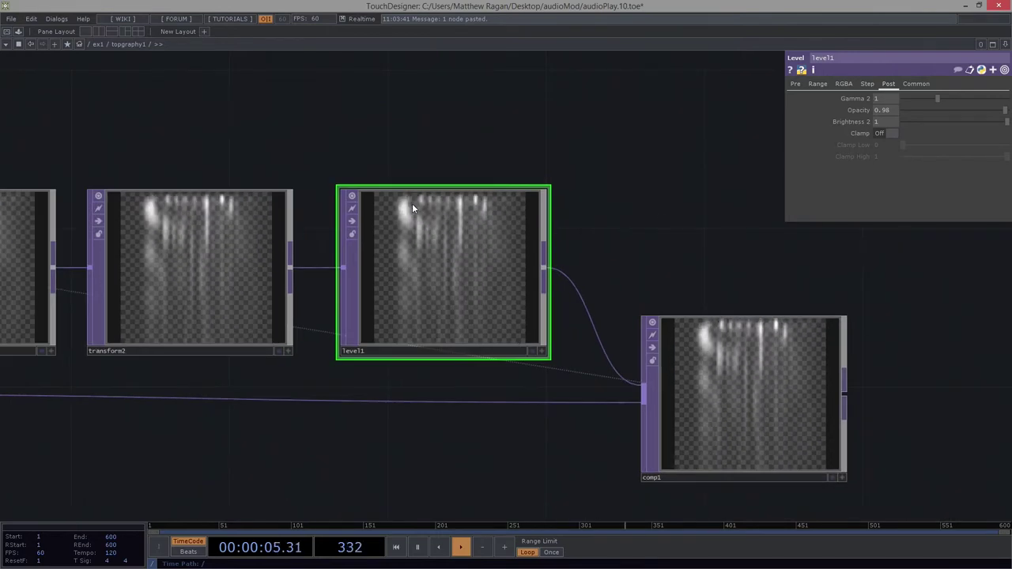
{"action": "scroll", "coordinate": [356, 389], "scroll_direction": "down", "scroll_amount": 3}
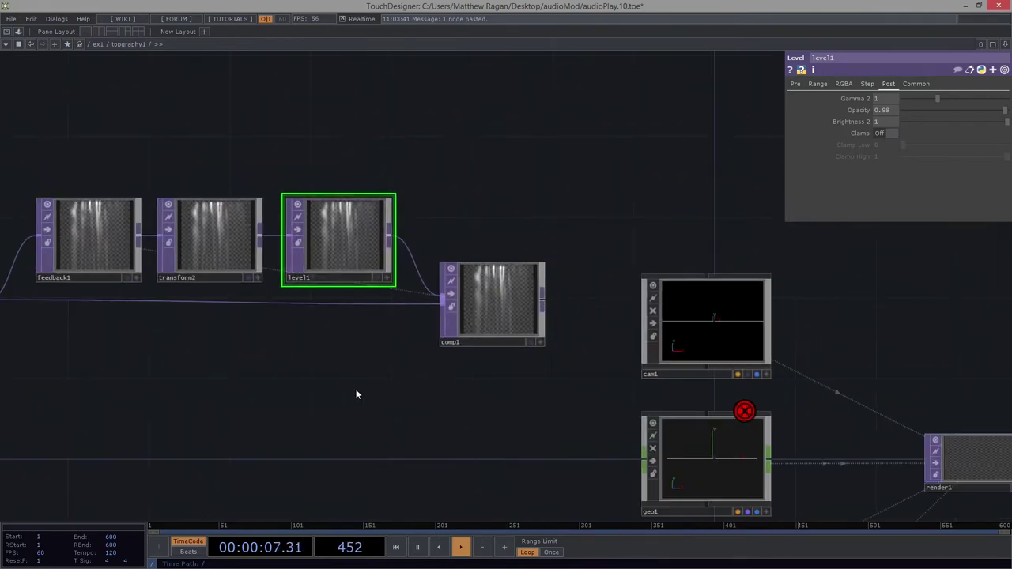
{"action": "scroll", "coordinate": [353, 157], "scroll_direction": "down", "scroll_amount": 3}
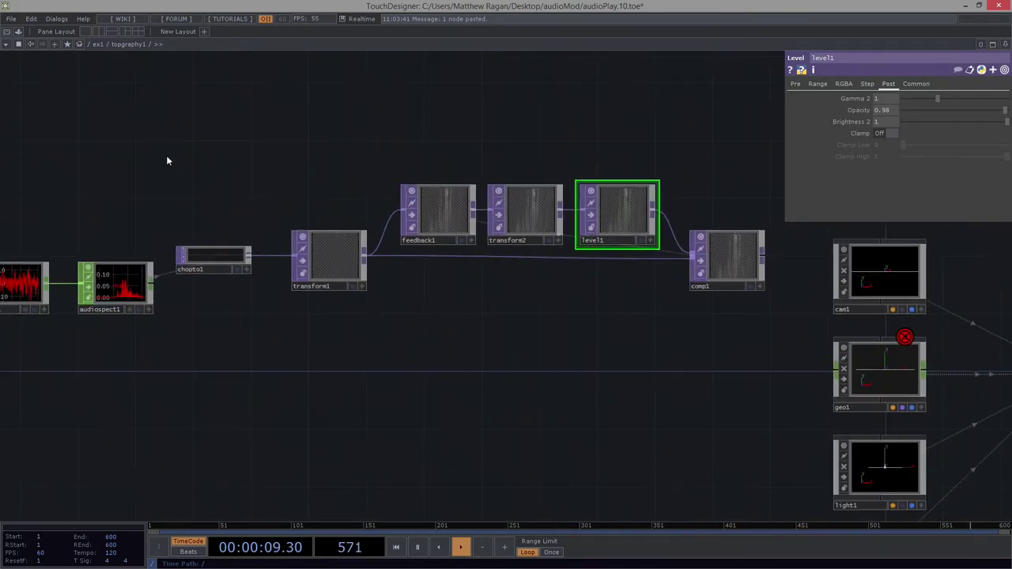
Shift the audio-to-texture chain ending in comp1 away from cam1 and geo1 to free space after comp1.
{"action": "scroll", "coordinate": [169, 161], "scroll_direction": "down", "scroll_amount": 3}
{"action": "right_click_drag", "start_coordinate": [77, 141], "coordinate": [547, 315]}
{"action": "left_click_drag", "start_coordinate": [504, 236], "coordinate": [389, 236]}
{"action": "left_click_drag", "start_coordinate": [357, 278], "coordinate": [403, 295]}
{"action": "scroll", "coordinate": [438, 253], "scroll_direction": "up", "scroll_amount": 3}
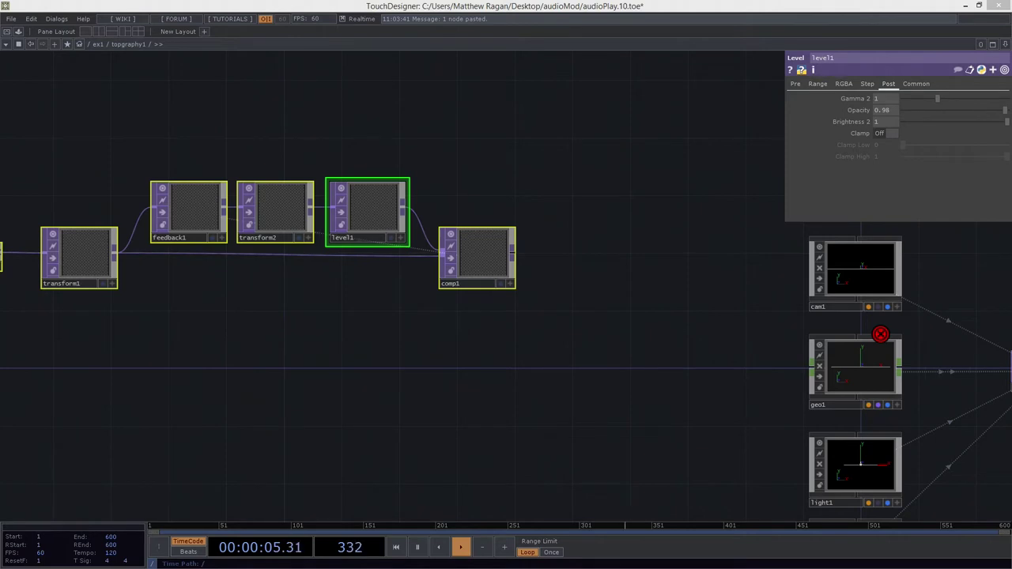
Append a Null TOP to comp1's output.
{"action": "right_click", "coordinate": [513, 254]}
{"action": "type", "text": "nu"}
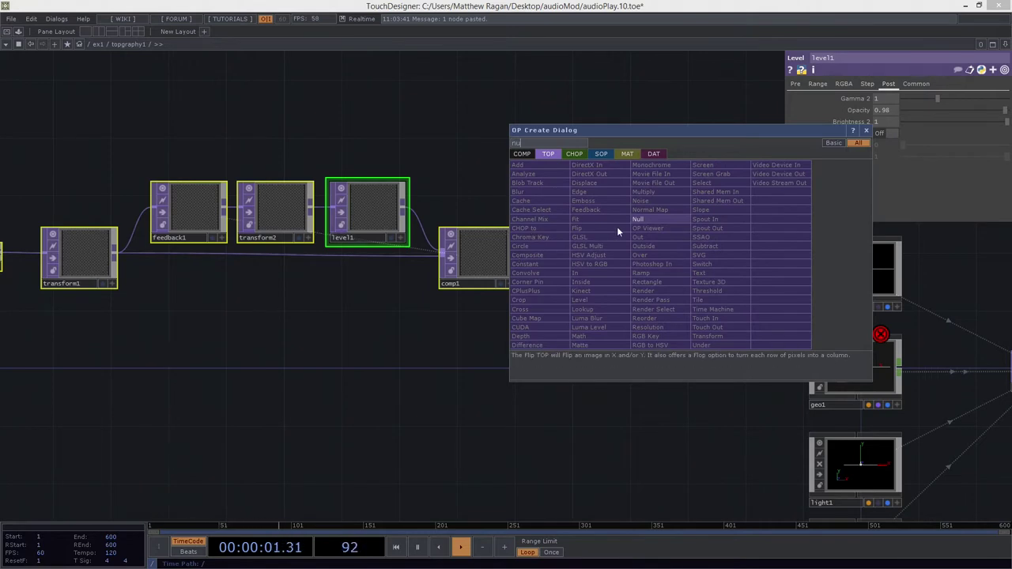
{"action": "left_click", "coordinate": [639, 222]}
{"action": "left_click", "coordinate": [613, 257]}
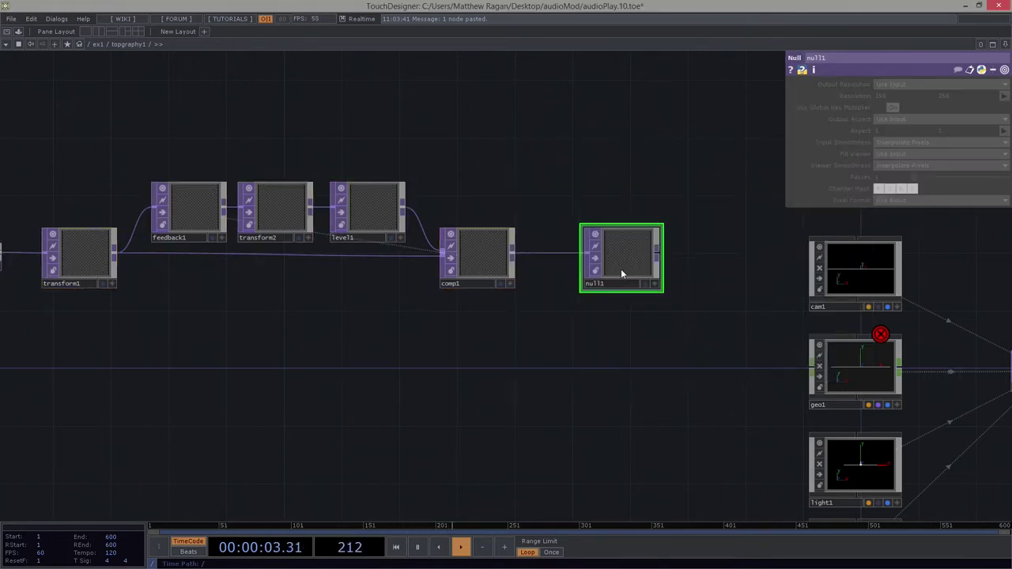
{"action": "scroll", "coordinate": [666, 254], "scroll_direction": "up", "scroll_amount": 3}
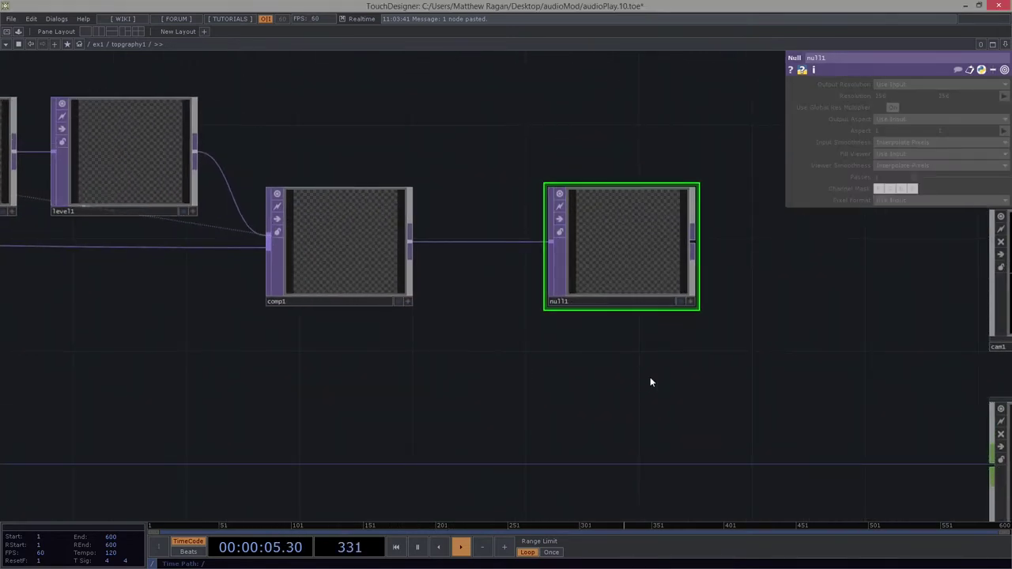
Add a TOP to CHOP that reads null1 and set its download type to Next frame (Fast).
{"action": "left_click_drag", "start_coordinate": [629, 365], "coordinate": [428, 361]}
{"action": "right_click", "coordinate": [494, 241]}
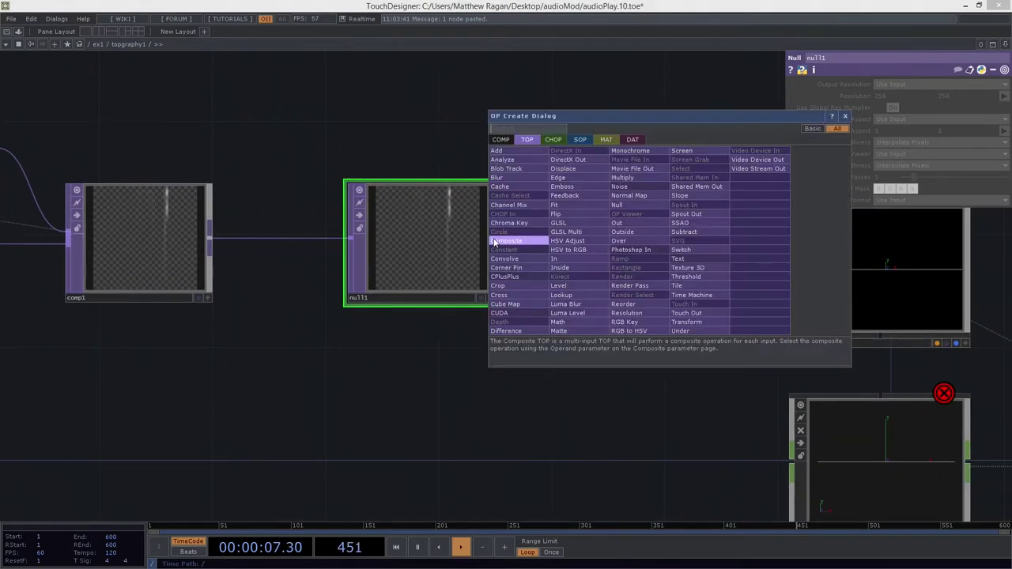
{"action": "left_click", "coordinate": [552, 140]}
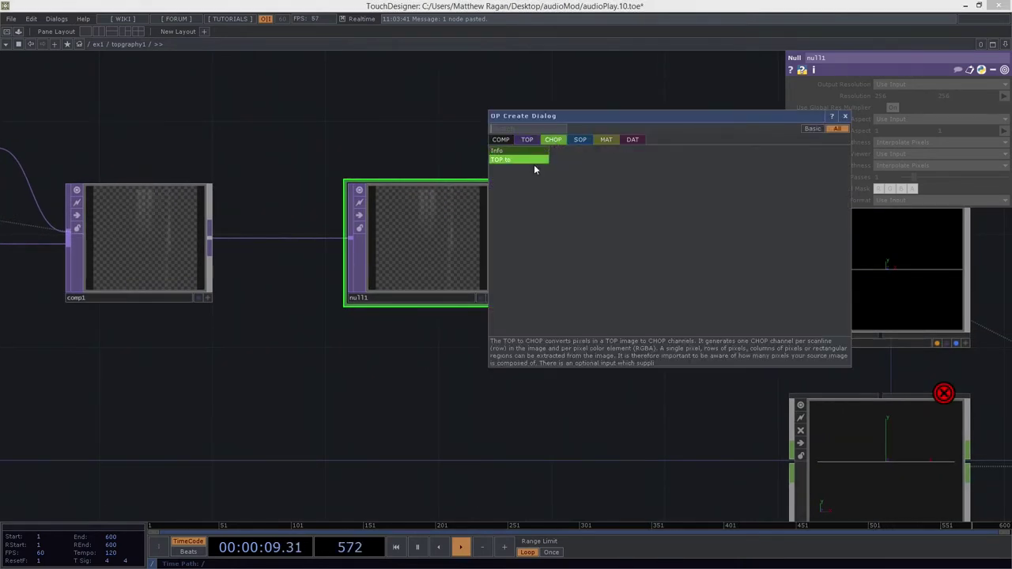
{"action": "left_click", "coordinate": [533, 158]}
{"action": "left_click", "coordinate": [615, 255]}
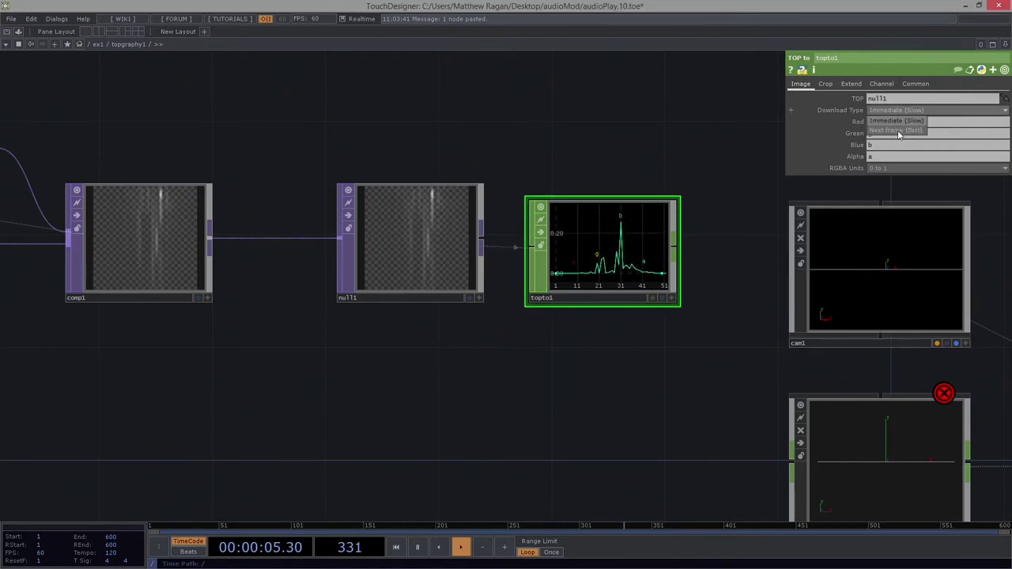
{"action": "left_click", "coordinate": [897, 130]}
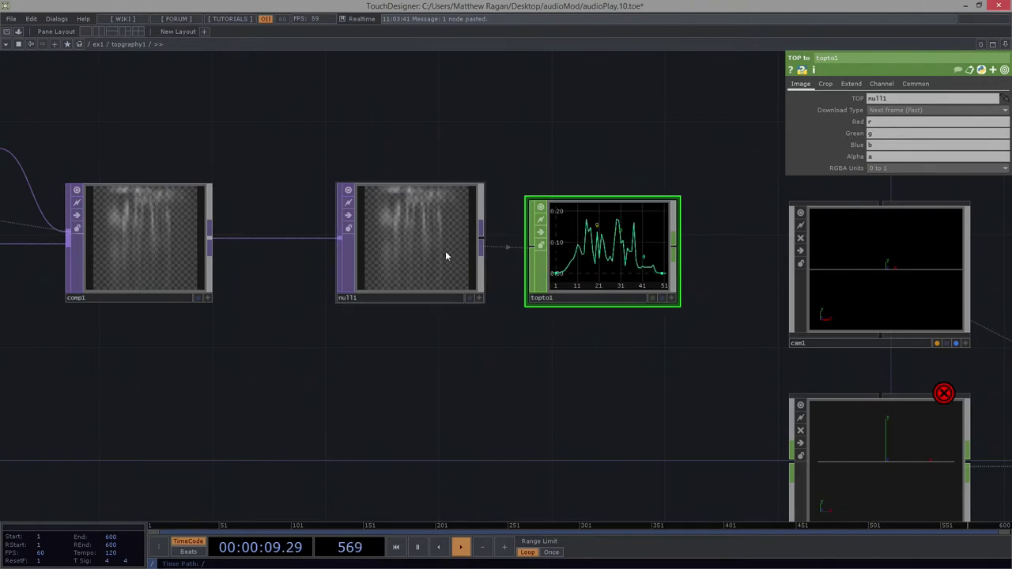
Clear topto1's green, blue and alpha channel names so that only the red channel is extracted.
{"action": "scroll", "coordinate": [445, 251], "scroll_direction": "up", "scroll_amount": 2}
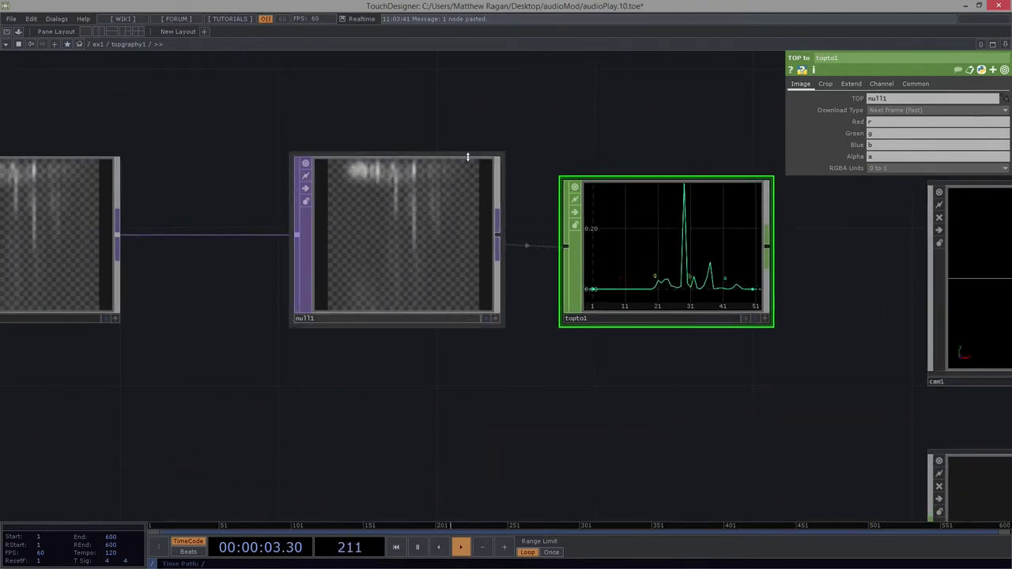
{"action": "left_click_drag", "start_coordinate": [881, 135], "coordinate": [825, 144]}
{"action": "key", "text": "BackSpace"}
{"action": "key", "text": "BackSpace"}
{"action": "left_click", "coordinate": [878, 157]}
{"action": "key", "text": "BackSpace"}
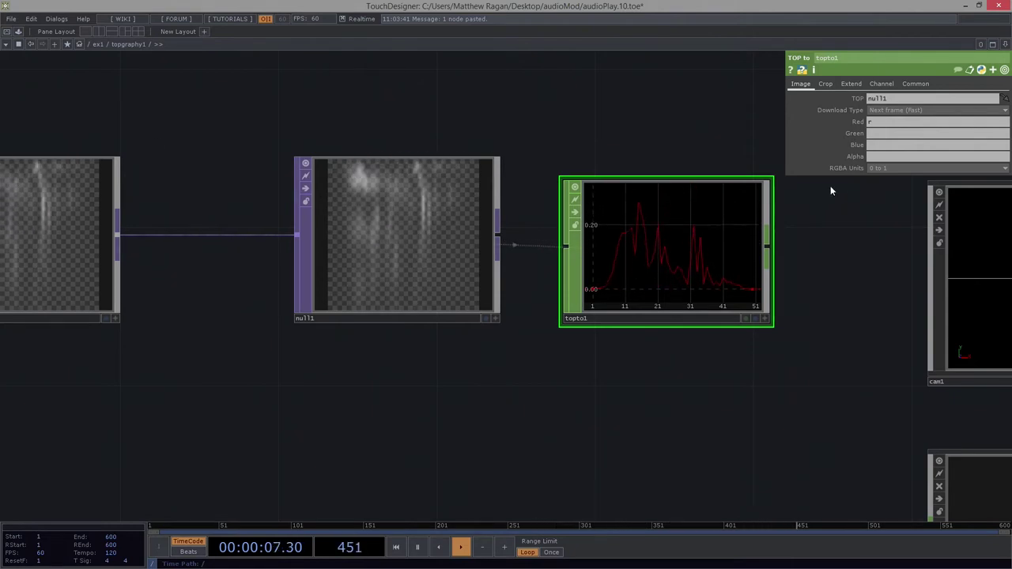
Set topto1's crop to Full Image and inspect its channel information.
{"action": "left_click", "coordinate": [831, 85]}
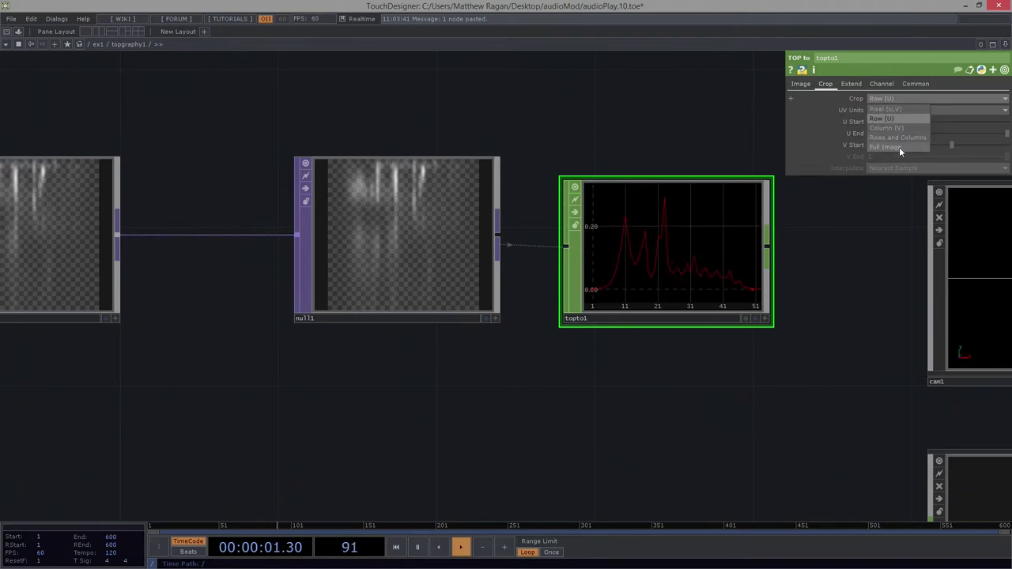
{"action": "left_click", "coordinate": [899, 147]}
{"action": "middle_click_drag", "start_coordinate": [654, 310], "coordinate": [515, 332]}
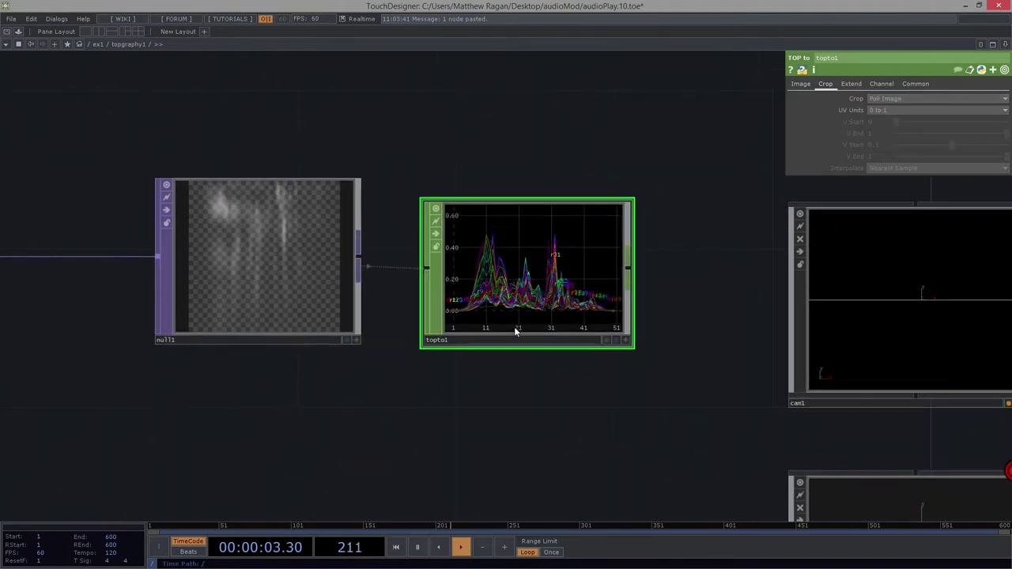
{"action": "scroll", "coordinate": [515, 332], "scroll_direction": "up", "scroll_amount": 3}
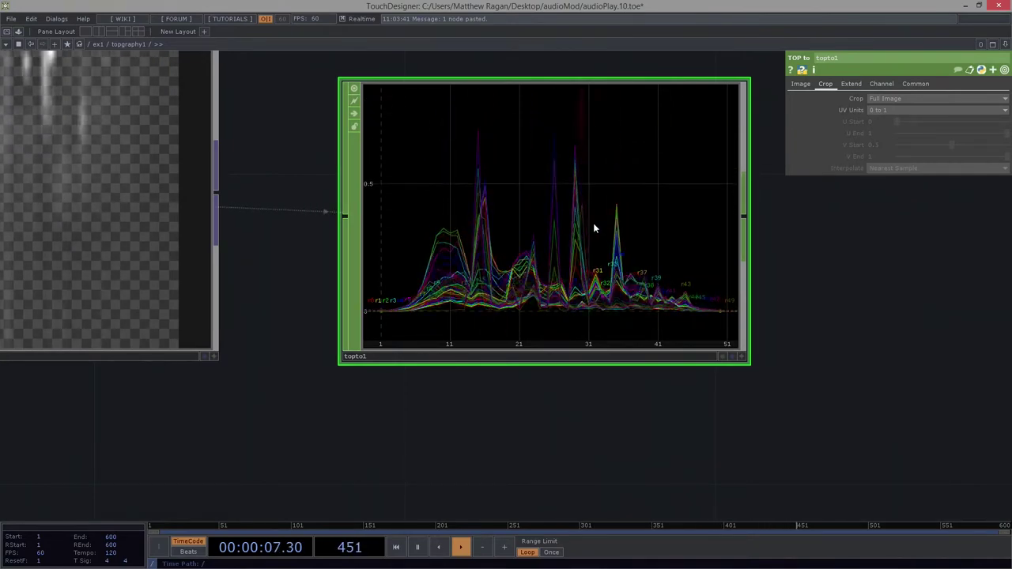
{"action": "middle_click_drag", "start_coordinate": [593, 223], "coordinate": [515, 389]}
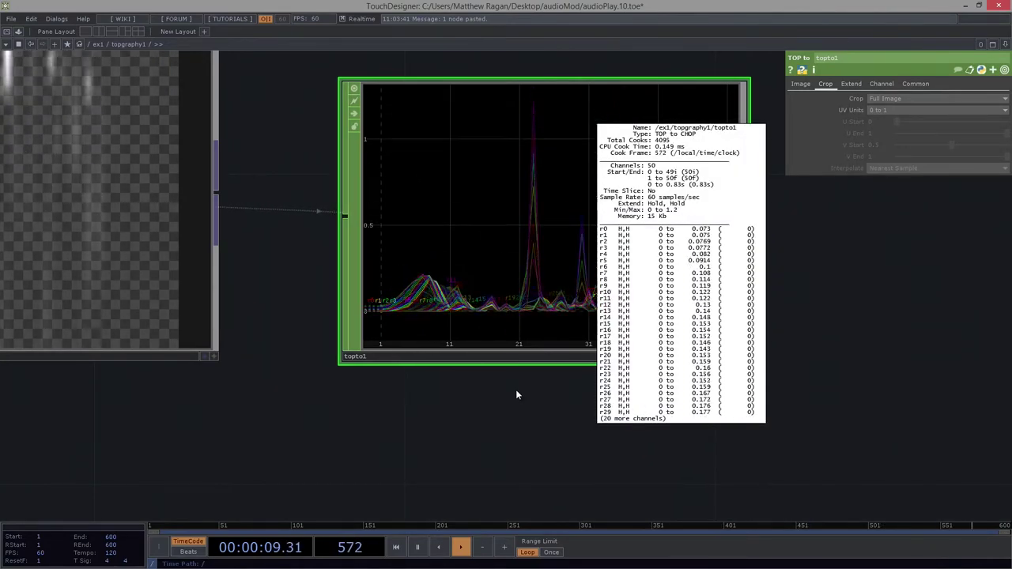
{"action": "scroll", "coordinate": [515, 393], "scroll_direction": "down", "scroll_amount": 5}
{"action": "left_click_drag", "start_coordinate": [506, 429], "coordinate": [558, 382]}
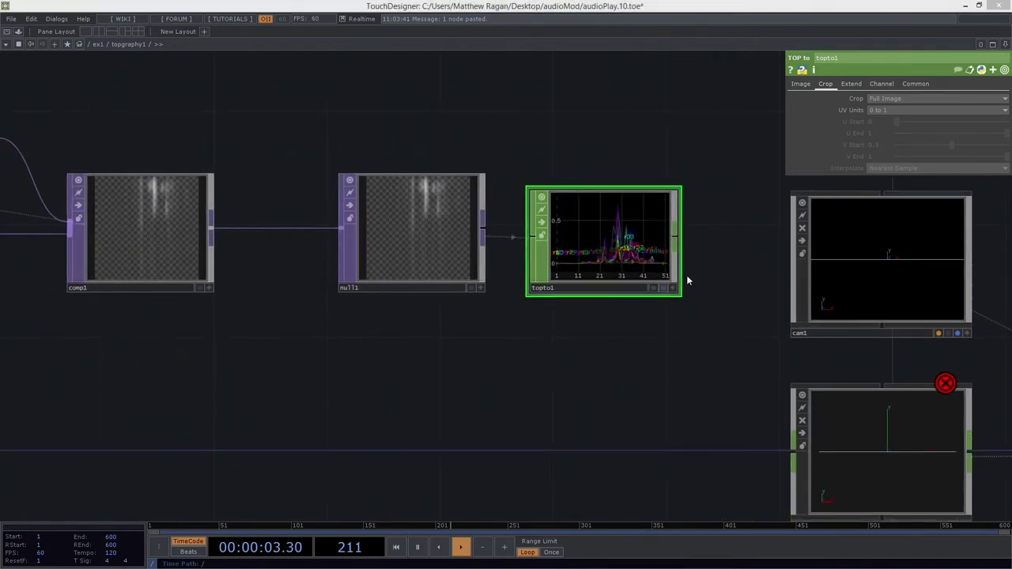
Connect topto1's output to the input of geo1.
{"action": "left_click", "coordinate": [674, 235]}
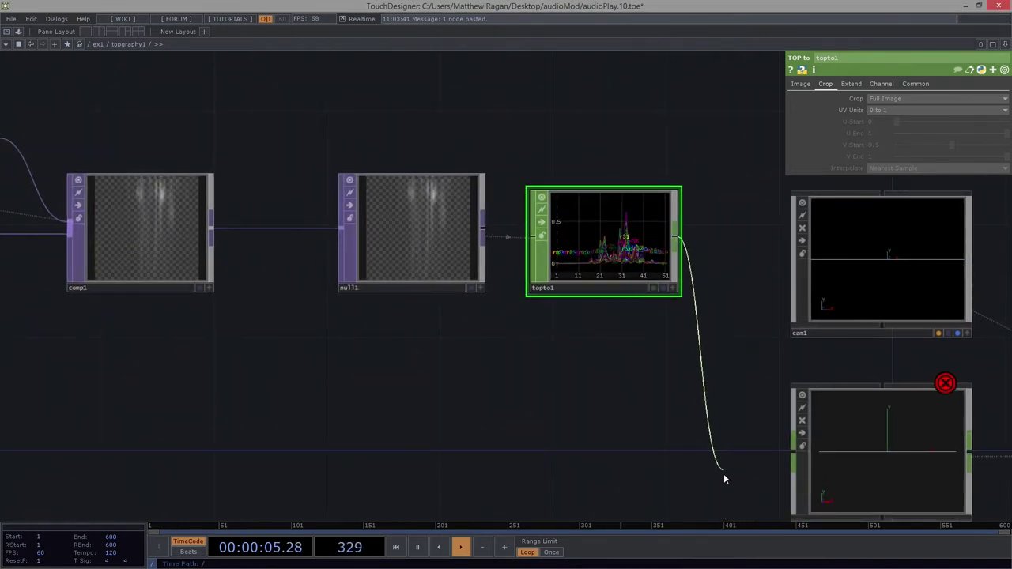
{"action": "left_click_drag", "start_coordinate": [724, 474], "coordinate": [680, 451]}
{"action": "left_click_drag", "start_coordinate": [584, 437], "coordinate": [412, 381]}
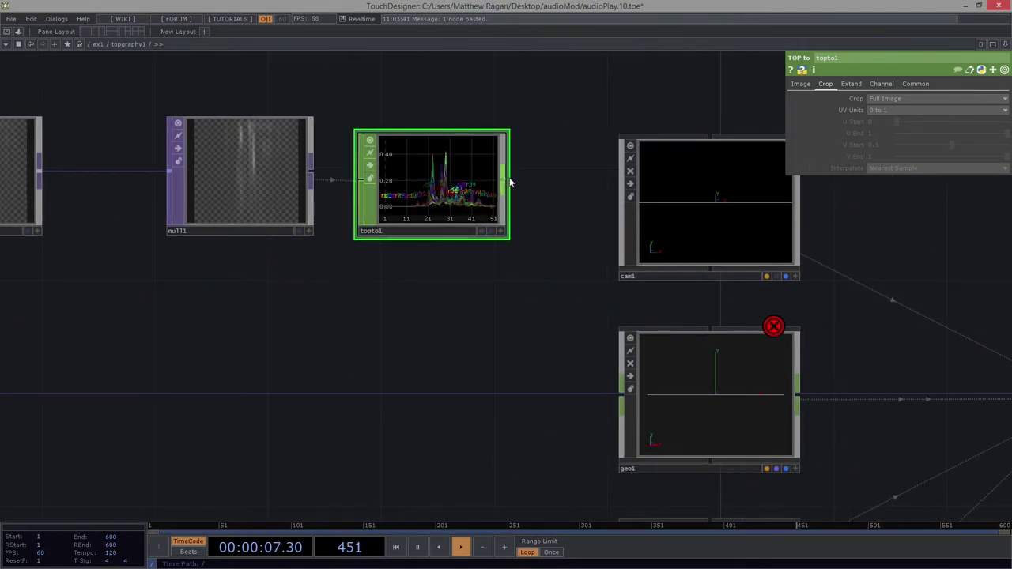
{"action": "left_click_drag", "start_coordinate": [431, 208], "coordinate": [608, 196]}
{"action": "middle_click_drag", "start_coordinate": [605, 177], "coordinate": [457, 349]}
{"action": "left_click_drag", "start_coordinate": [457, 349], "coordinate": [613, 397]}
{"action": "middle_click_drag", "start_coordinate": [613, 398], "coordinate": [603, 350]}
{"action": "scroll", "coordinate": [604, 350], "scroll_direction": "down", "scroll_amount": 2}
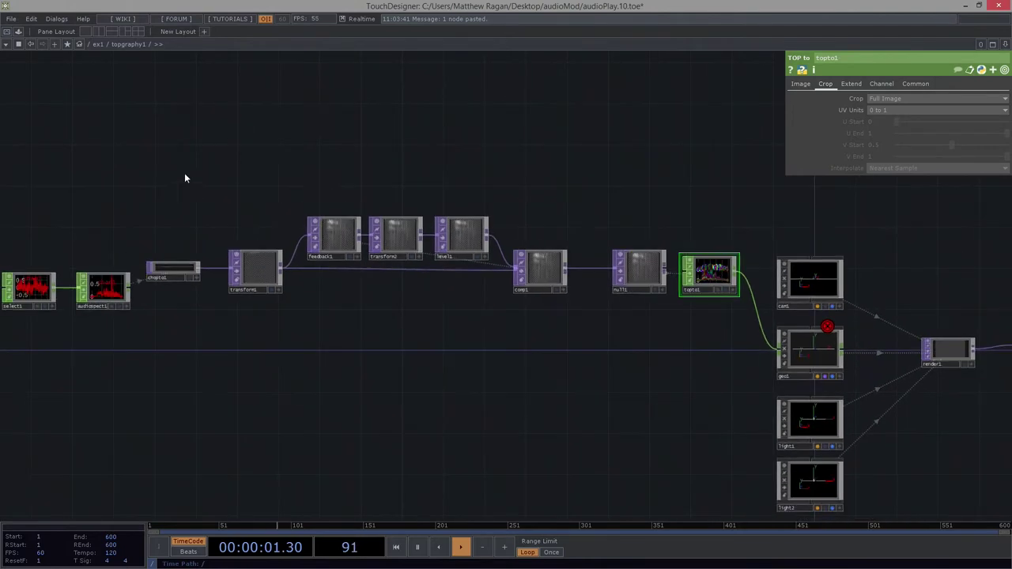
Collapse the selected operators from audiospect1 through topto1 into a single Base component.
{"action": "left_click_drag", "start_coordinate": [214, 129], "coordinate": [925, 391]}
{"action": "right_click_drag", "start_coordinate": [925, 391], "coordinate": [553, 218]}
{"action": "left_click_drag", "start_coordinate": [828, 270], "coordinate": [586, 277]}
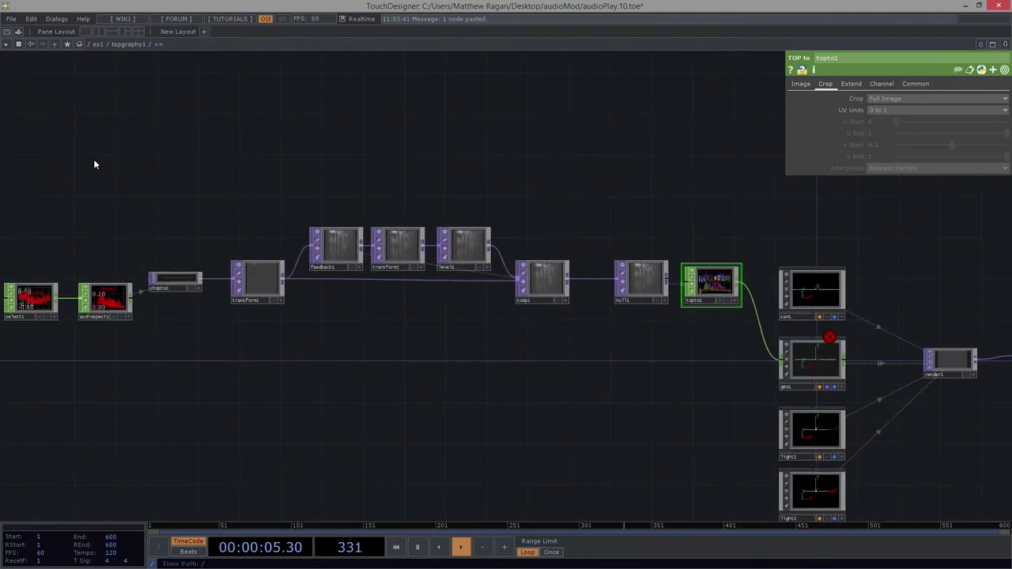
{"action": "left_click_drag", "start_coordinate": [633, 392], "coordinate": [726, 373]}
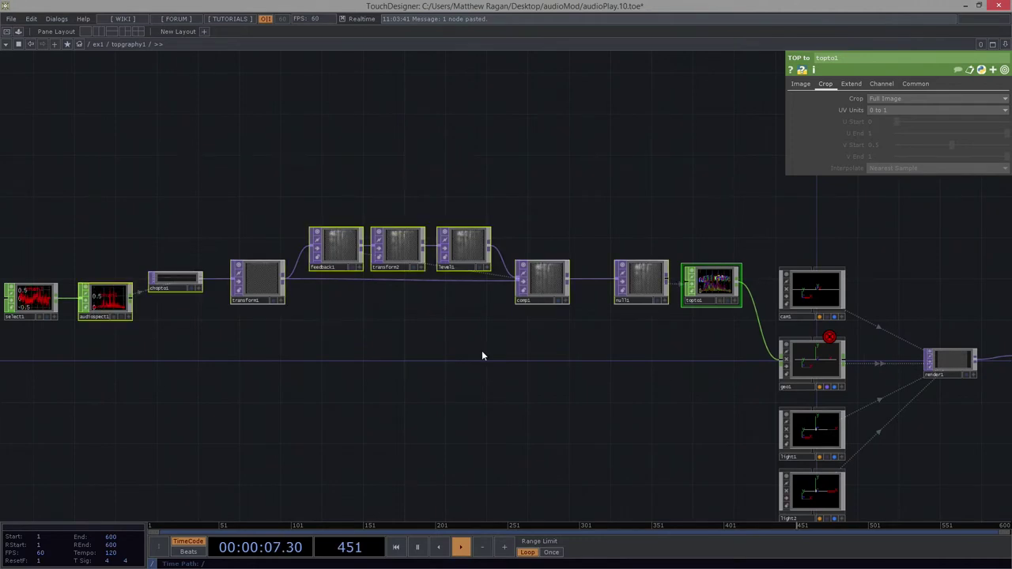
{"action": "right_click", "coordinate": [482, 355]}
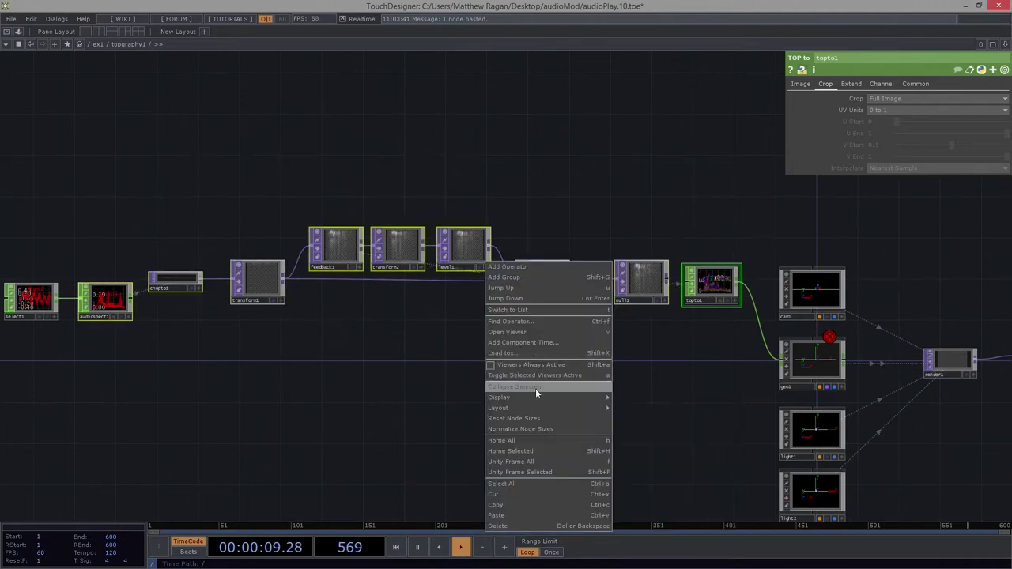
{"action": "left_click", "coordinate": [535, 387]}
Line up select1 and the new Base component directly before geo1, and rename the Base AVprocess.
{"action": "left_click_drag", "start_coordinate": [436, 274], "coordinate": [739, 376]}
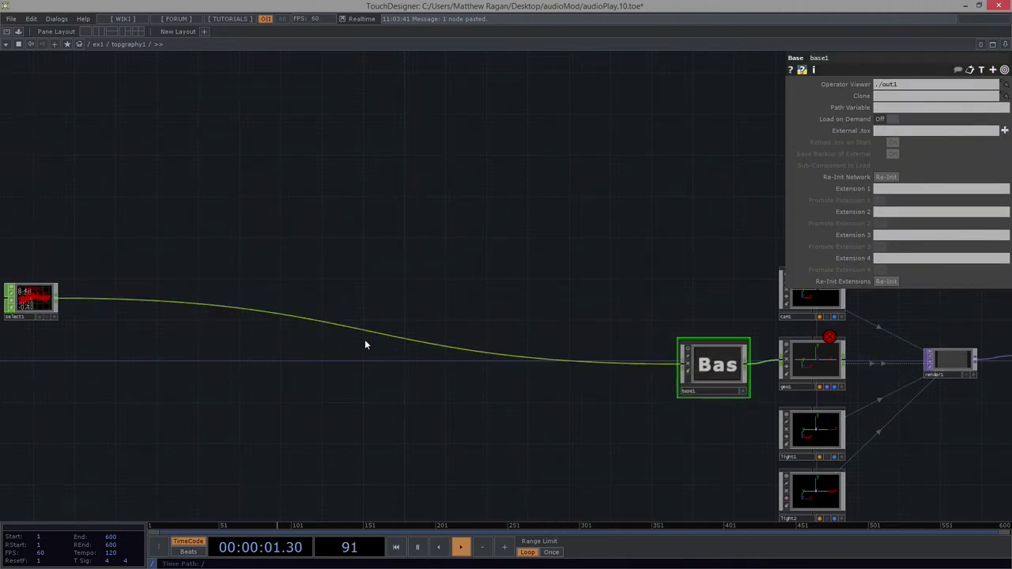
{"action": "left_click_drag", "start_coordinate": [41, 299], "coordinate": [615, 364]}
{"action": "left_click_drag", "start_coordinate": [597, 304], "coordinate": [440, 297]}
{"action": "scroll", "coordinate": [575, 381], "scroll_direction": "up", "scroll_amount": 3}
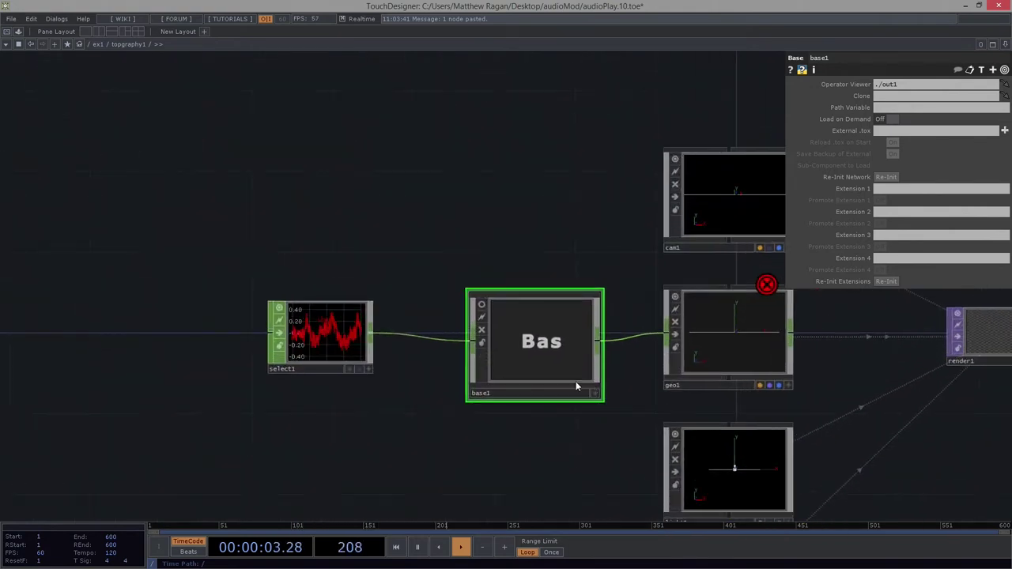
{"action": "left_click_drag", "start_coordinate": [559, 358], "coordinate": [592, 357]}
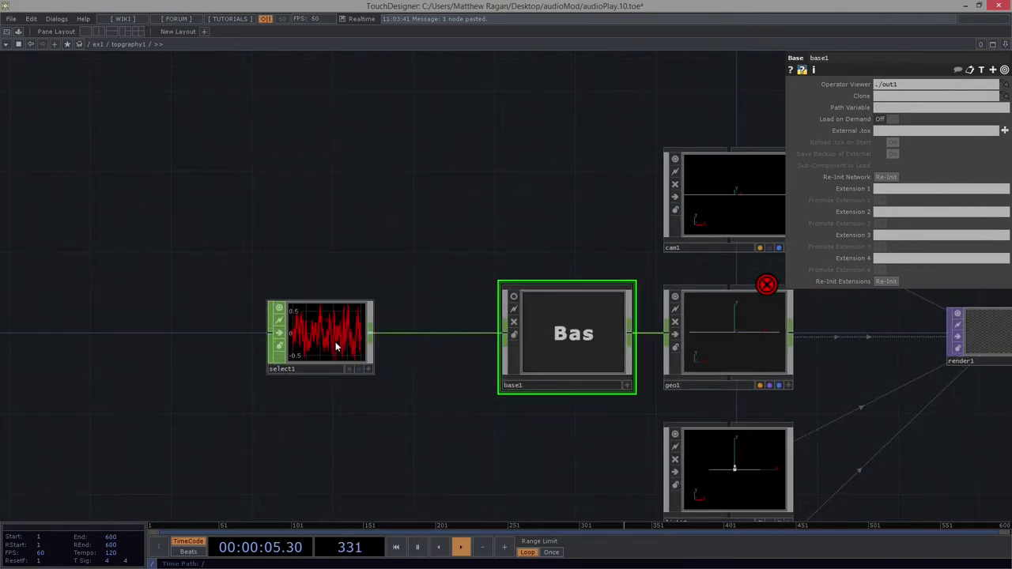
{"action": "left_click_drag", "start_coordinate": [335, 341], "coordinate": [400, 341]}
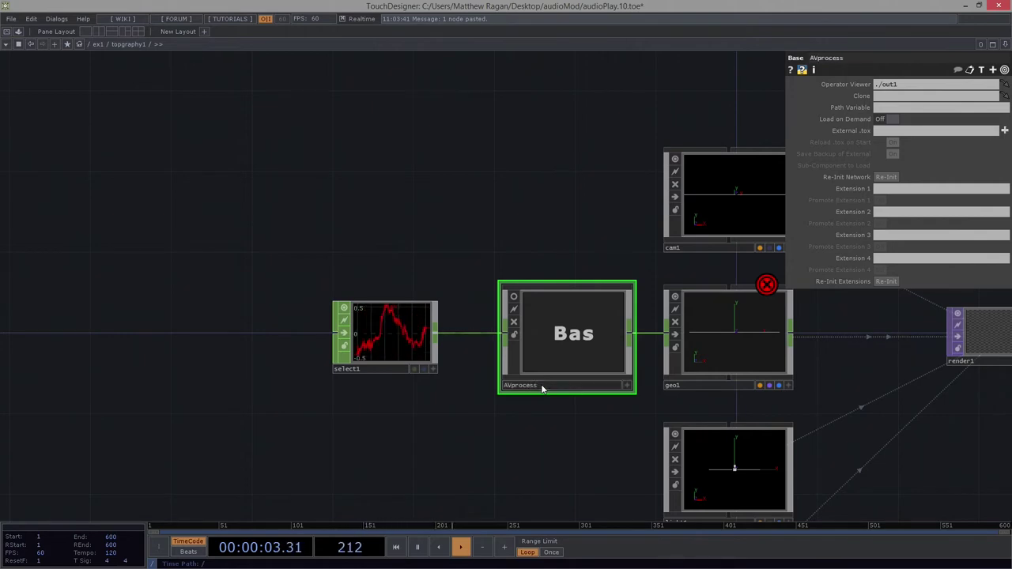
Go inside geo1 and inspect line1's parameters and its connection to chopto1.
{"action": "left_click_drag", "start_coordinate": [553, 420], "coordinate": [401, 393]}
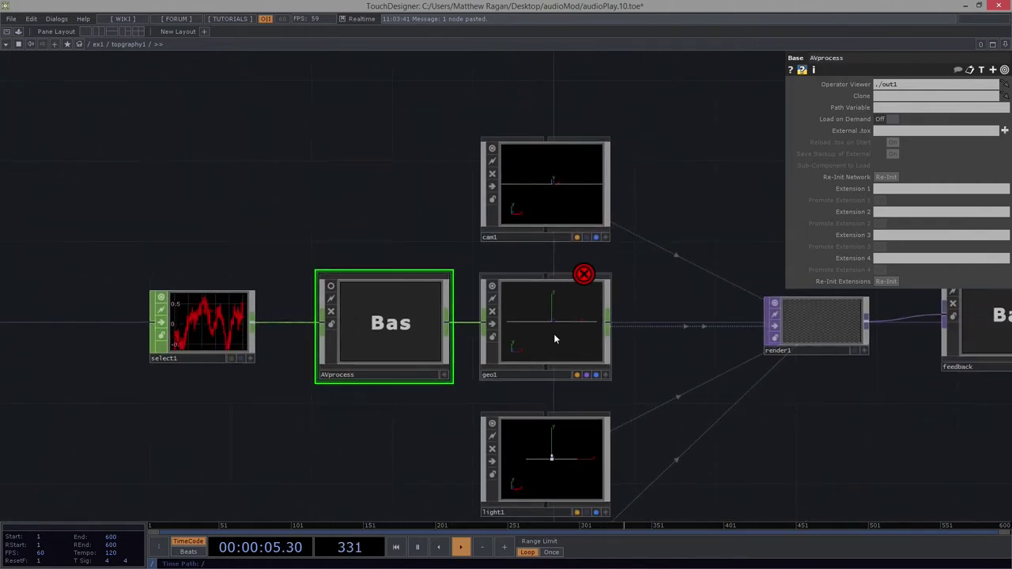
{"action": "scroll", "coordinate": [541, 329], "scroll_direction": "up", "scroll_amount": 5}
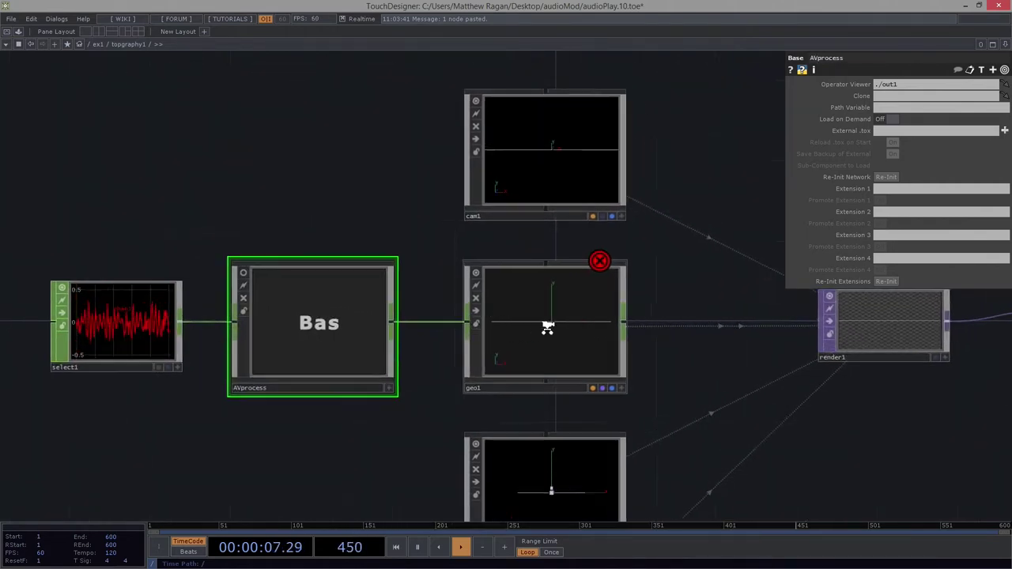
{"action": "key", "text": "p"}
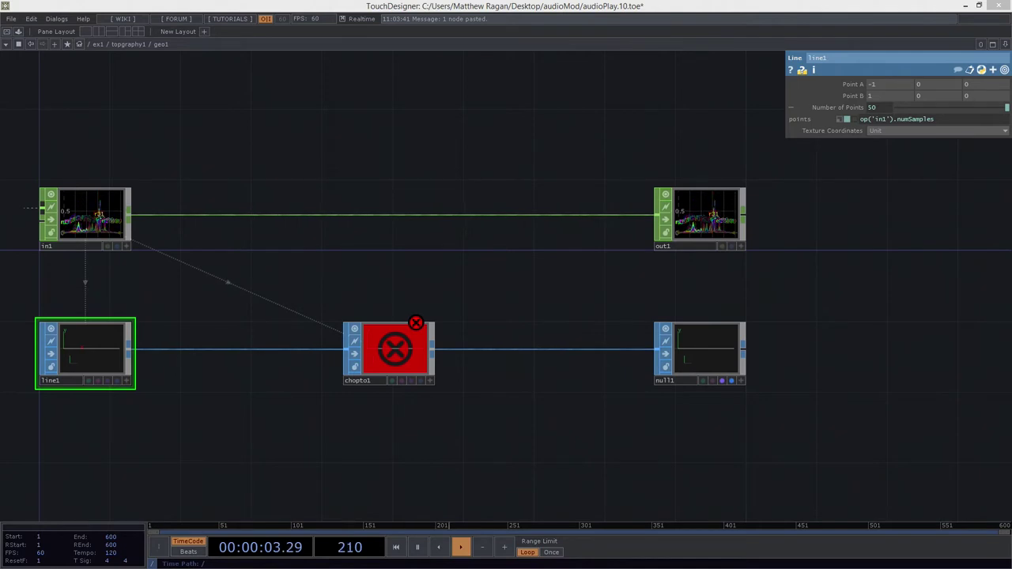
{"action": "left_click_drag", "start_coordinate": [324, 357], "coordinate": [378, 255]}
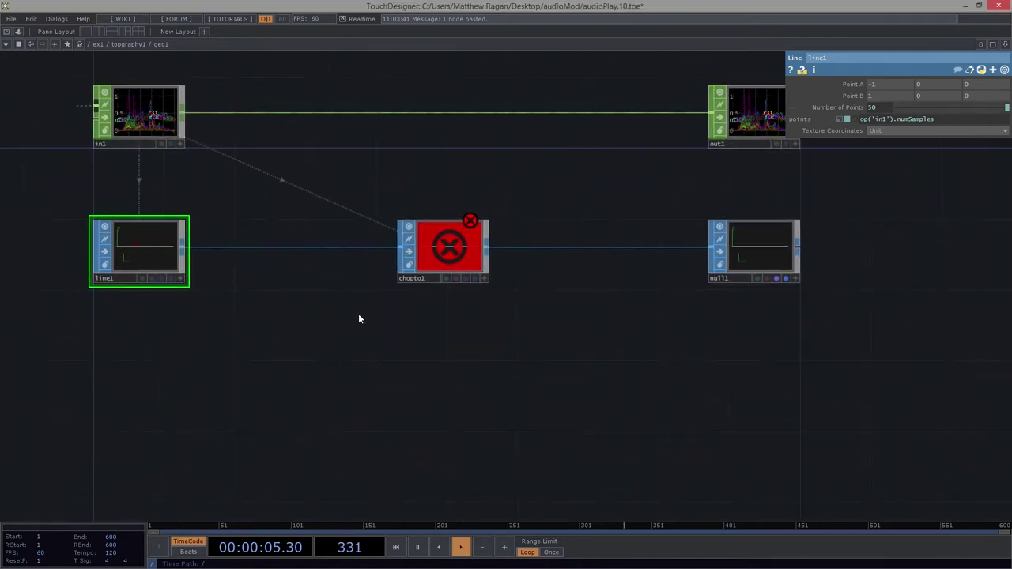
Delete line1 from the network inside geo1.
{"action": "left_click_drag", "start_coordinate": [72, 231], "coordinate": [73, 229]}
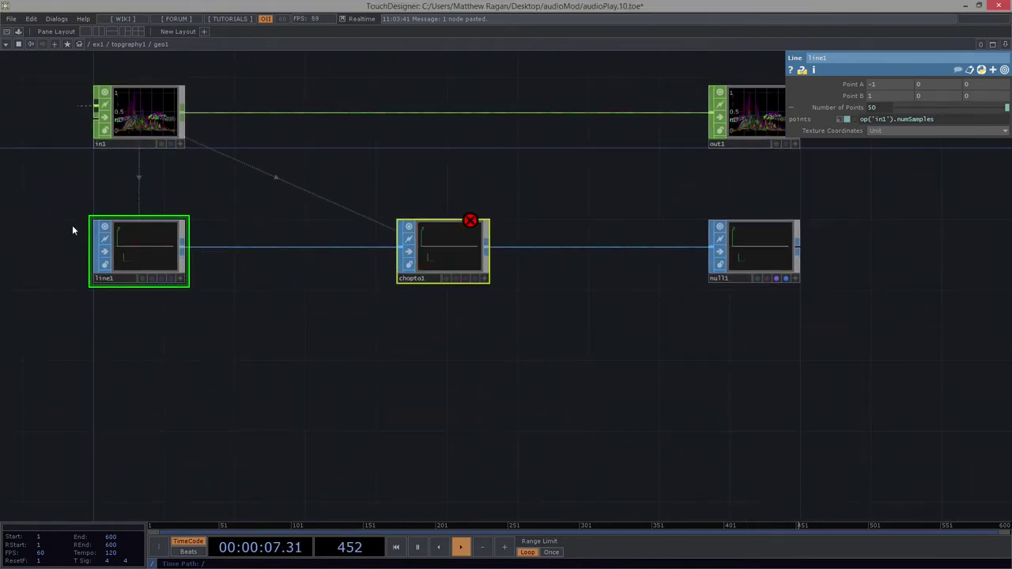
{"action": "left_click_drag", "start_coordinate": [90, 285], "coordinate": [131, 199]}
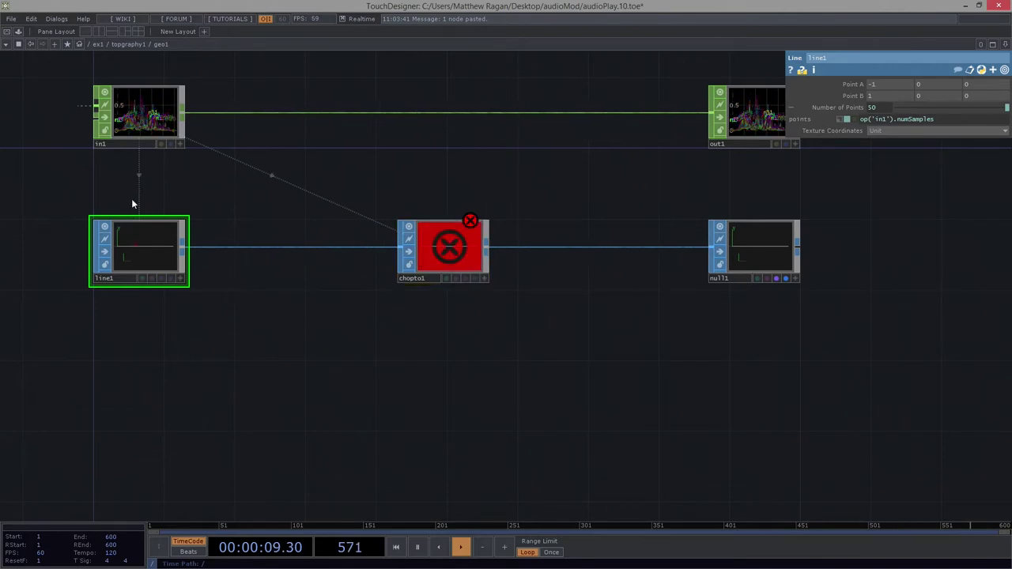
{"action": "key", "text": "Delete"}
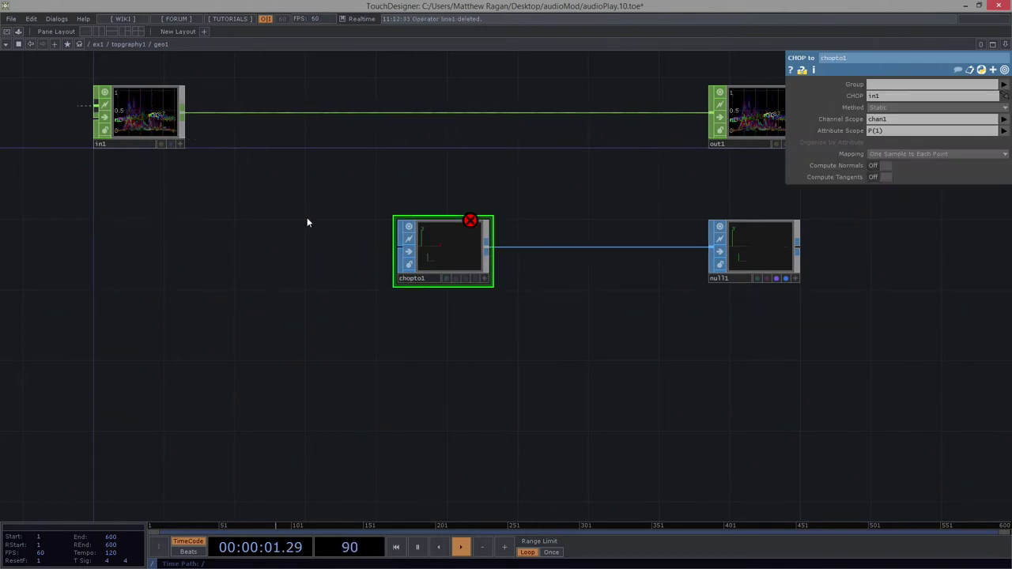
Add a Grid SOP below in1, in the place of the former line before chopto1.
{"action": "key", "text": "Tab"}
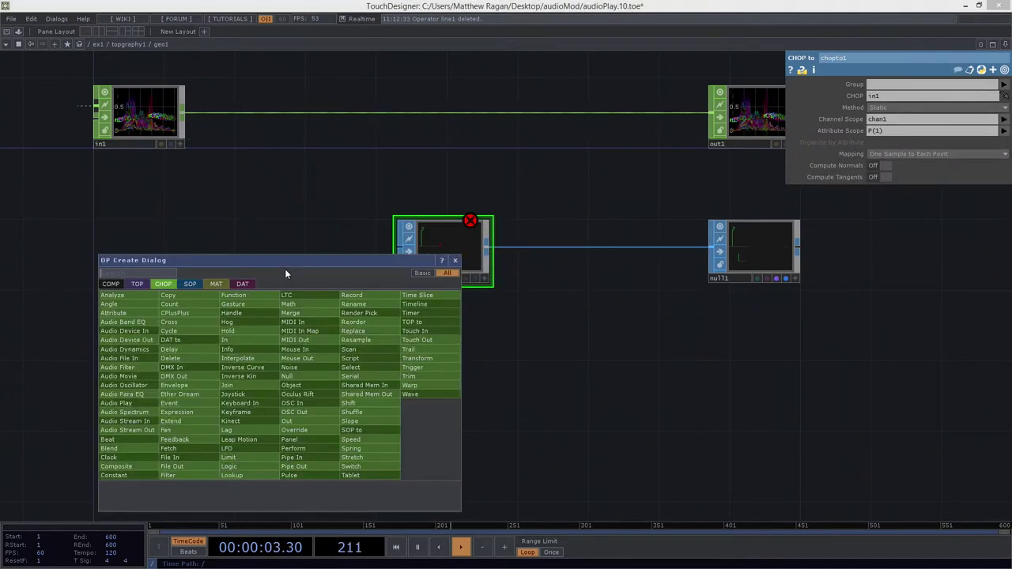
{"action": "left_click", "coordinate": [200, 288]}
{"action": "type", "text": "gri"}
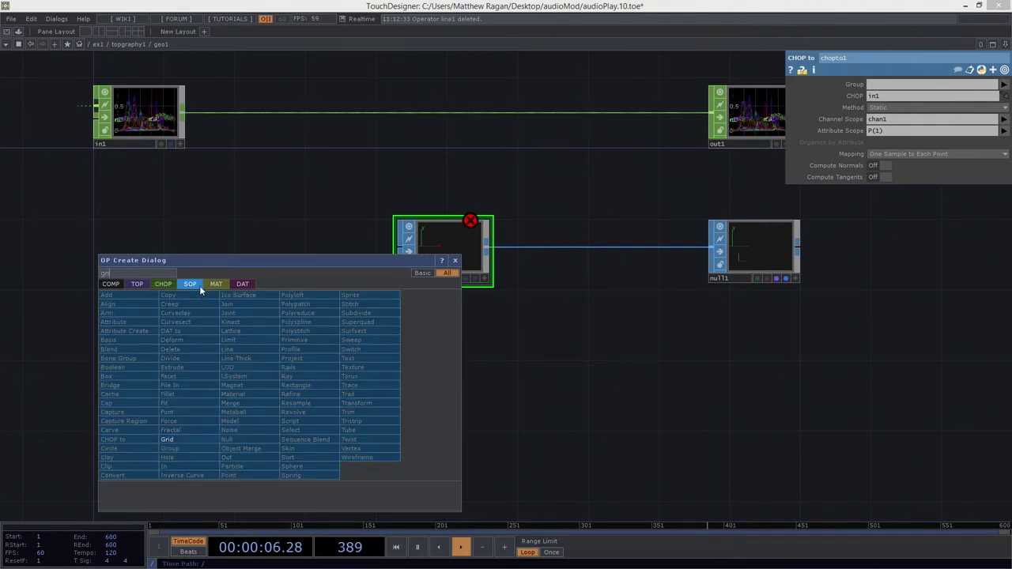
{"action": "left_click", "coordinate": [180, 441]}
{"action": "left_click", "coordinate": [150, 266]}
{"action": "left_click_drag", "start_coordinate": [148, 266], "coordinate": [140, 262]}
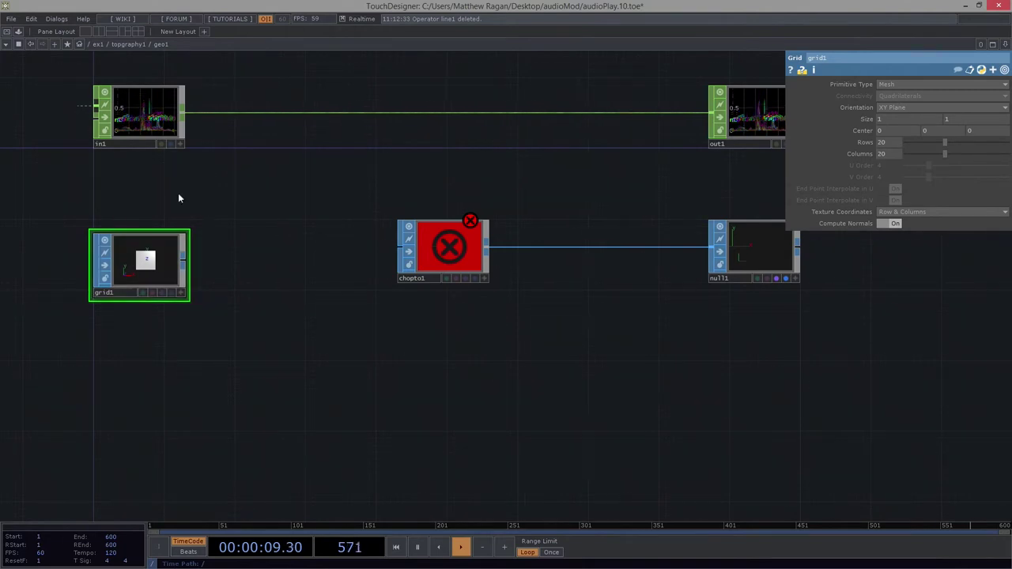
{"action": "left_click_drag", "start_coordinate": [365, 404], "coordinate": [471, 507]}
{"action": "mouse_move", "coordinate": [248, 362]}
{"action": "left_mouse_down"}
{"action": "mouse_move", "coordinate": [245, 340]}
{"action": "mouse_move", "coordinate": [249, 349]}
{"action": "left_mouse_up"}
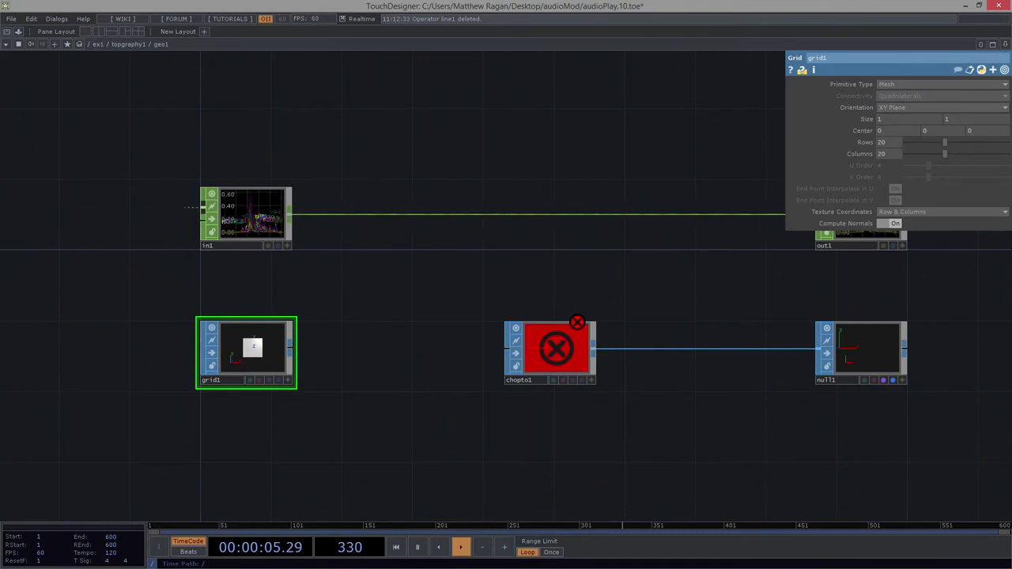
Go into the AVprocess component and check the texture size in null1's operator info.
{"action": "key", "text": "u"}
{"action": "left_click_drag", "start_coordinate": [245, 407], "coordinate": [893, 383]}
{"action": "key", "text": "i"}
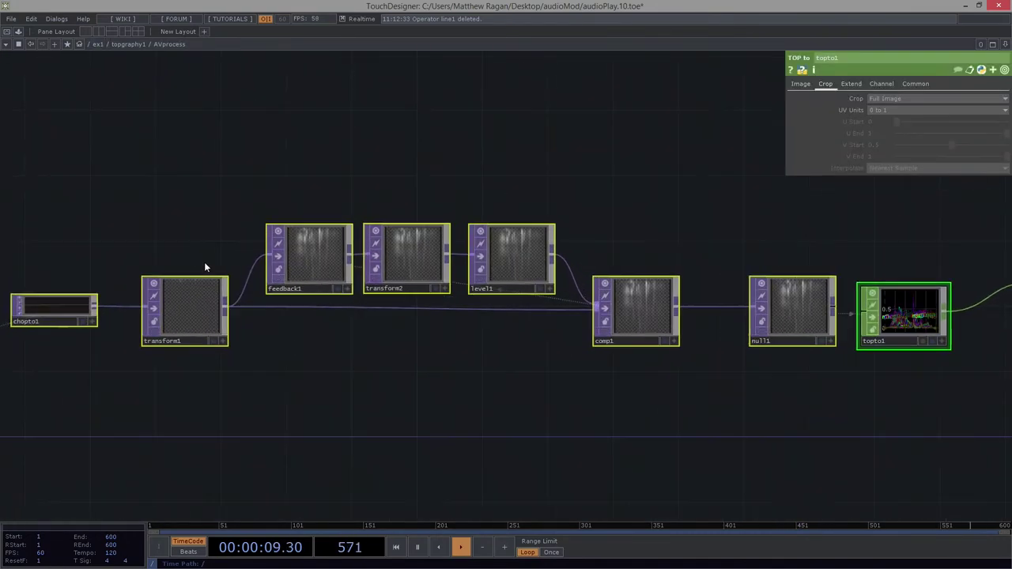
{"action": "left_click", "coordinate": [796, 315]}
{"action": "left_click_drag", "start_coordinate": [720, 239], "coordinate": [600, 248]}
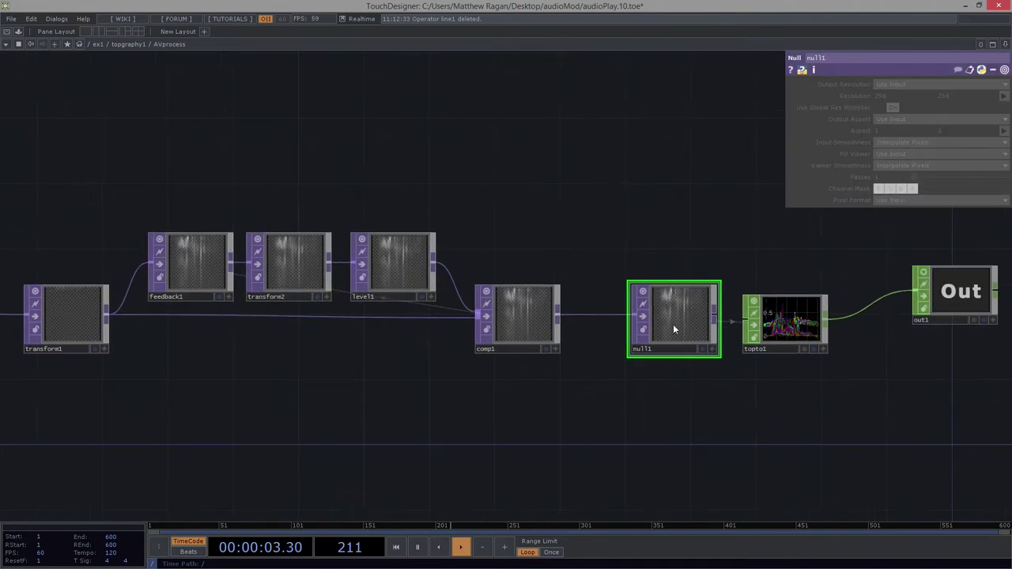
{"action": "middle_click", "coordinate": [681, 310]}
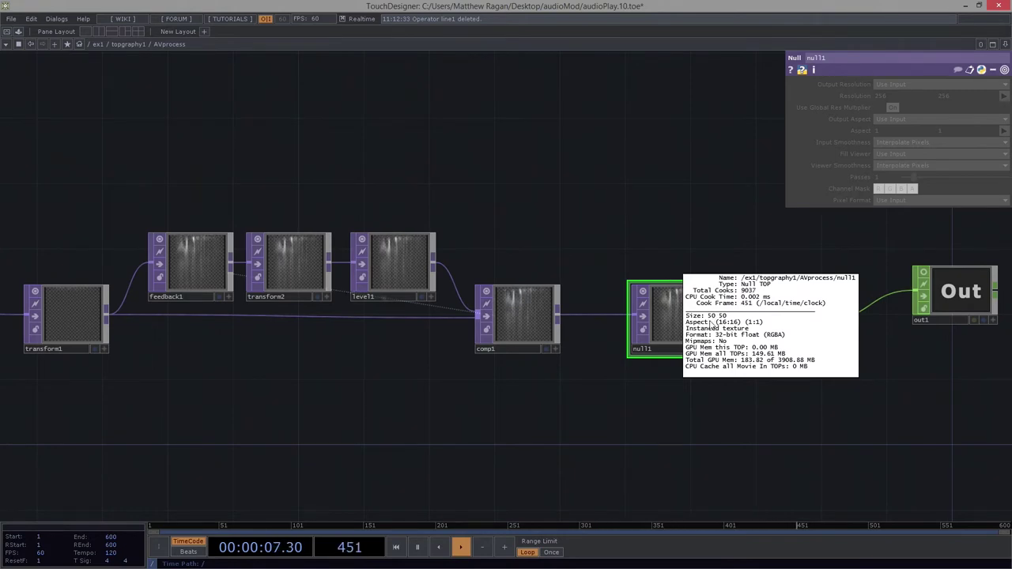
{"action": "left_click_drag", "start_coordinate": [702, 236], "coordinate": [599, 243]}
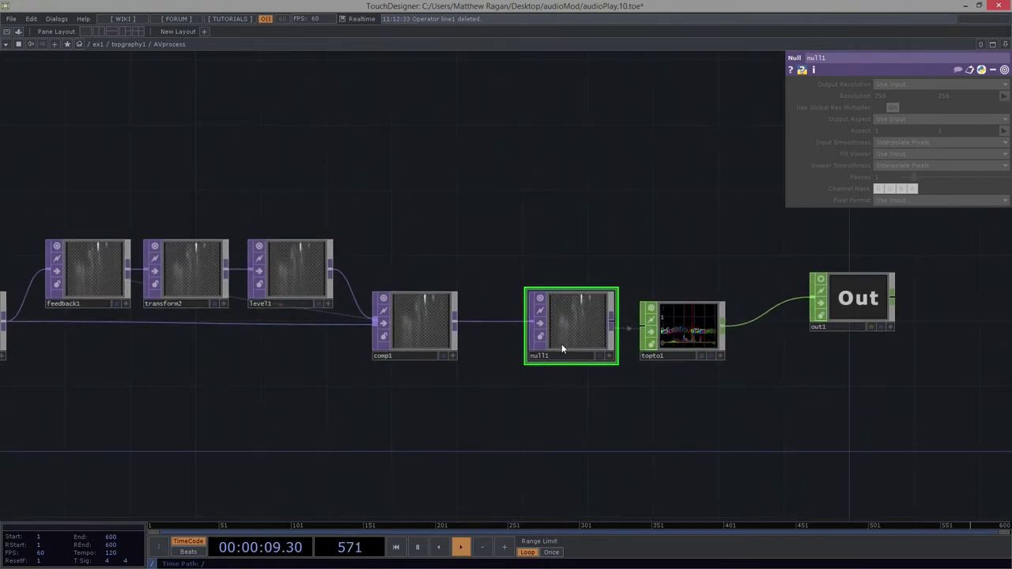
{"action": "left_click_drag", "start_coordinate": [869, 314], "coordinate": [834, 343]}
Examine the full operator chain inside AVprocess from in1 through the feedback loop to out1.
{"action": "scroll", "coordinate": [534, 372], "scroll_direction": "down", "scroll_amount": 3}
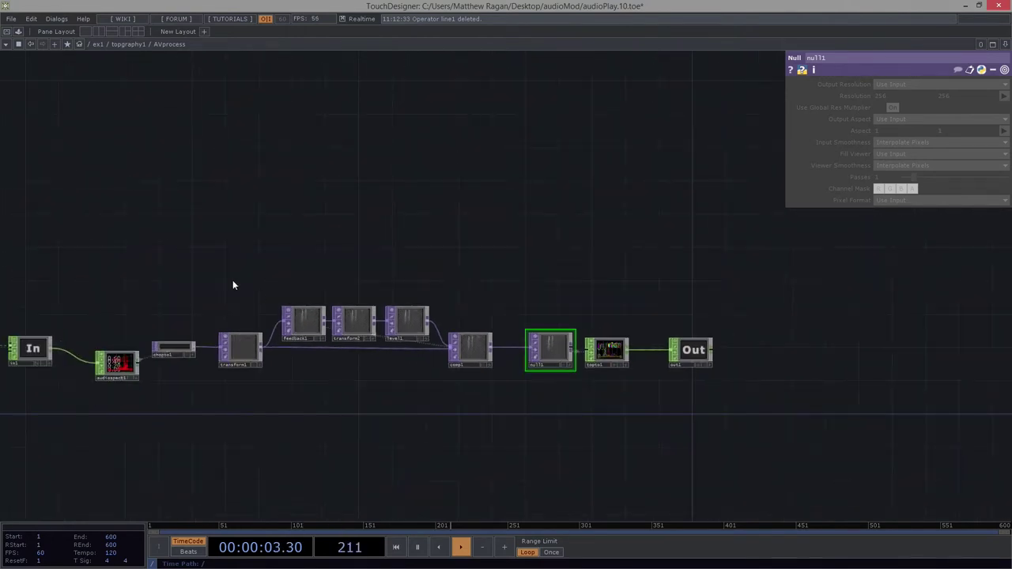
{"action": "left_click_drag", "start_coordinate": [210, 300], "coordinate": [417, 268]}
{"action": "left_click_drag", "start_coordinate": [224, 323], "coordinate": [244, 338]}
{"action": "right_click_drag", "start_coordinate": [226, 221], "coordinate": [911, 421]}
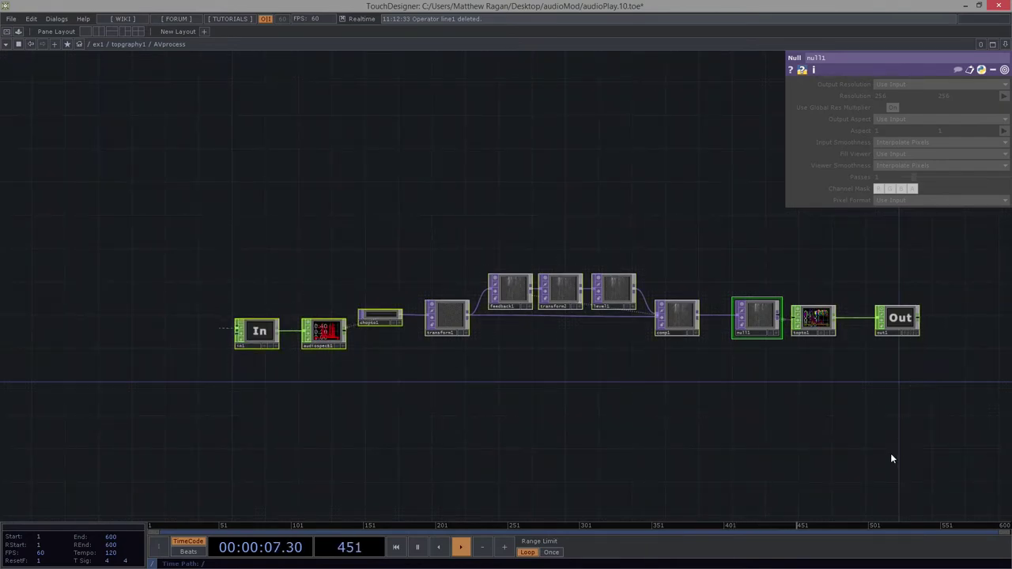
{"action": "left_click_drag", "start_coordinate": [890, 453], "coordinate": [519, 425]}
{"action": "left_click_drag", "start_coordinate": [186, 270], "coordinate": [805, 305]}
{"action": "scroll", "coordinate": [620, 347], "scroll_direction": "up", "scroll_amount": 3}
{"action": "left_click_drag", "start_coordinate": [522, 350], "coordinate": [608, 342]}
{"action": "left_click_drag", "start_coordinate": [472, 433], "coordinate": [47, 435]}
{"action": "scroll", "coordinate": [588, 380], "scroll_direction": "down", "scroll_amount": 2}
{"action": "left_click_drag", "start_coordinate": [657, 391], "coordinate": [588, 392]}
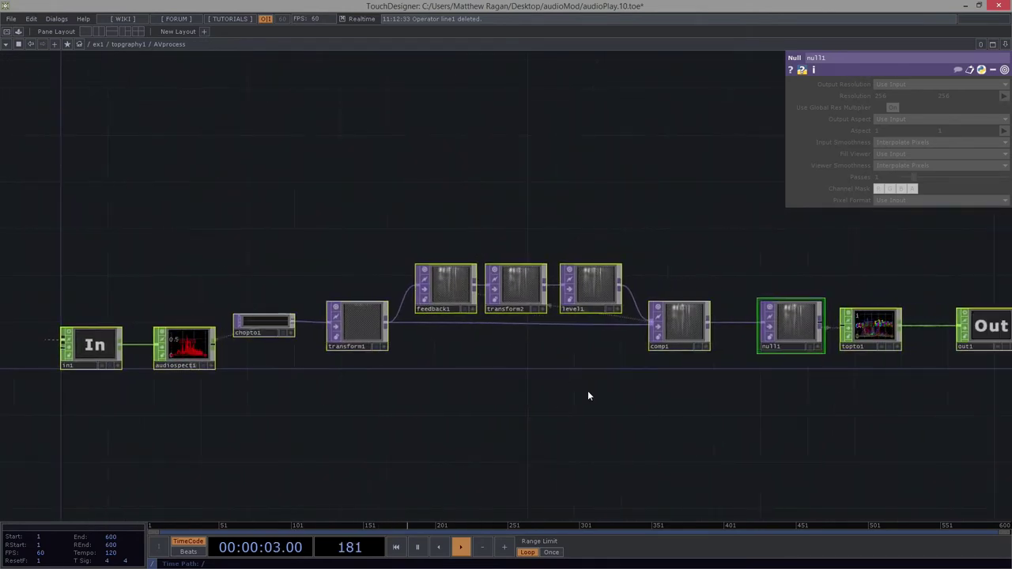
{"action": "left_click", "coordinate": [761, 404]}
Return to the network inside geo1 and split the workspace into two side-by-side panes.
{"action": "scroll", "coordinate": [533, 443], "scroll_direction": "down", "scroll_amount": 5}
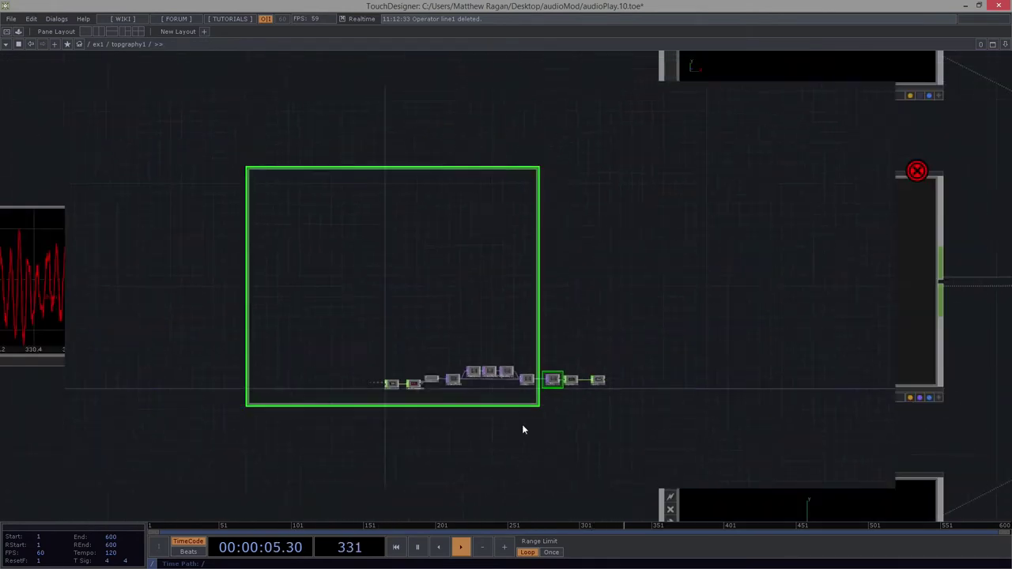
{"action": "left_click_drag", "start_coordinate": [511, 445], "coordinate": [219, 454]}
{"action": "scroll", "coordinate": [532, 293], "scroll_direction": "up", "scroll_amount": 6}
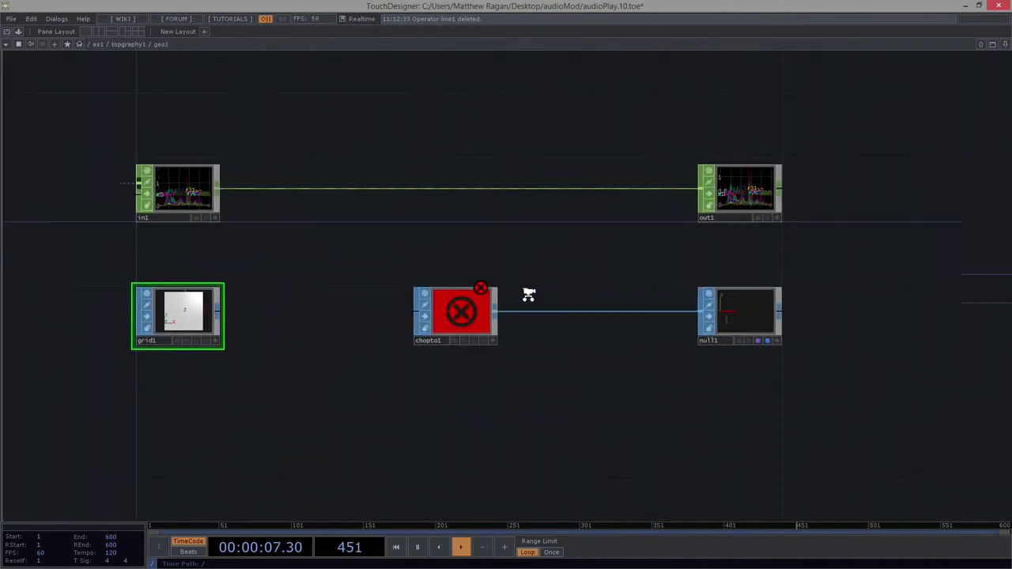
{"action": "left_click_drag", "start_coordinate": [440, 271], "coordinate": [544, 262]}
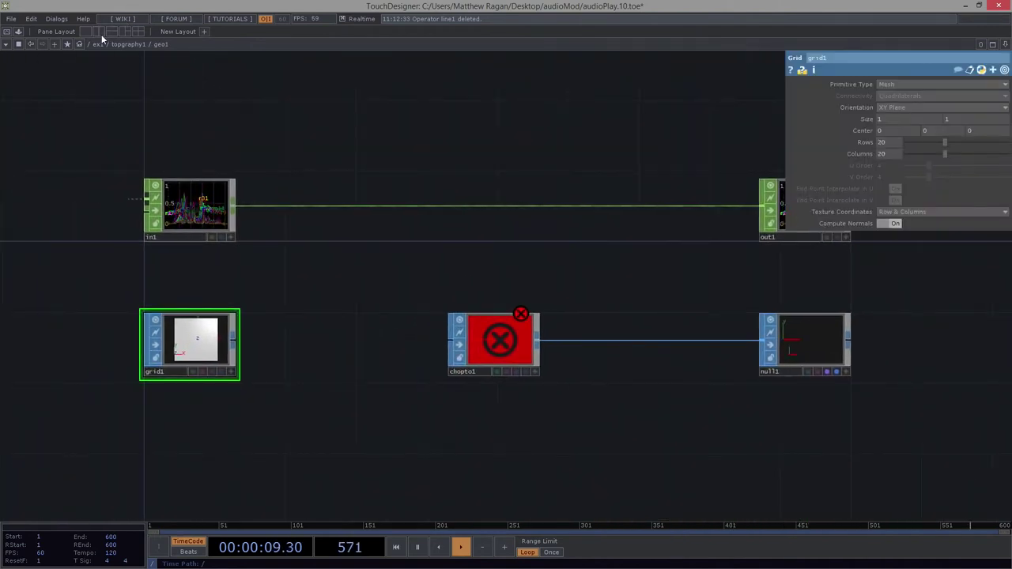
{"action": "left_click", "coordinate": [100, 32]}
{"action": "scroll", "coordinate": [169, 377], "scroll_direction": "down", "scroll_amount": 5}
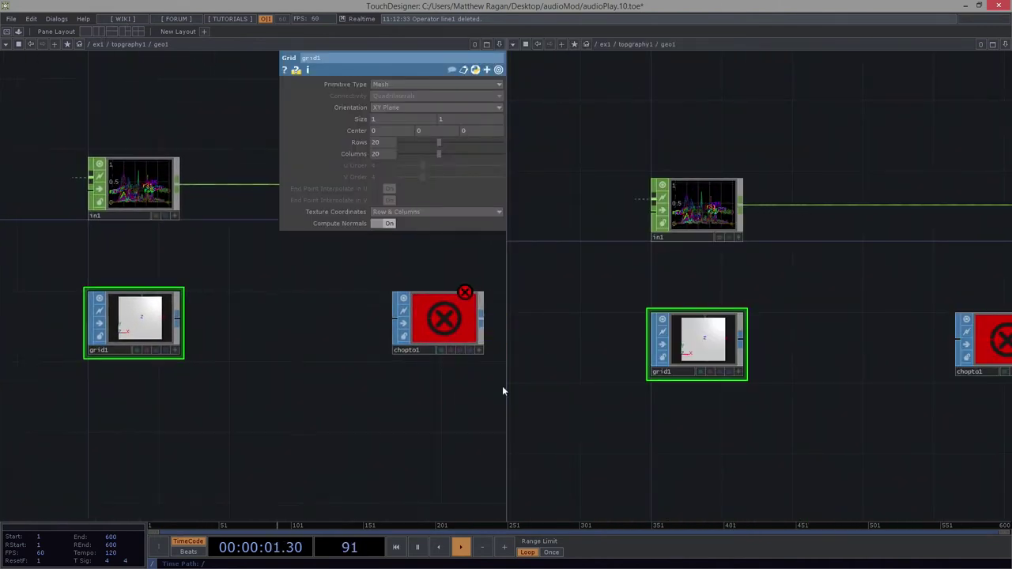
Show the inside of AVprocess around null1 and topto1 in the second pane, keeping geo1 in the first.
{"action": "scroll", "coordinate": [174, 384], "scroll_direction": "up", "scroll_amount": 3}
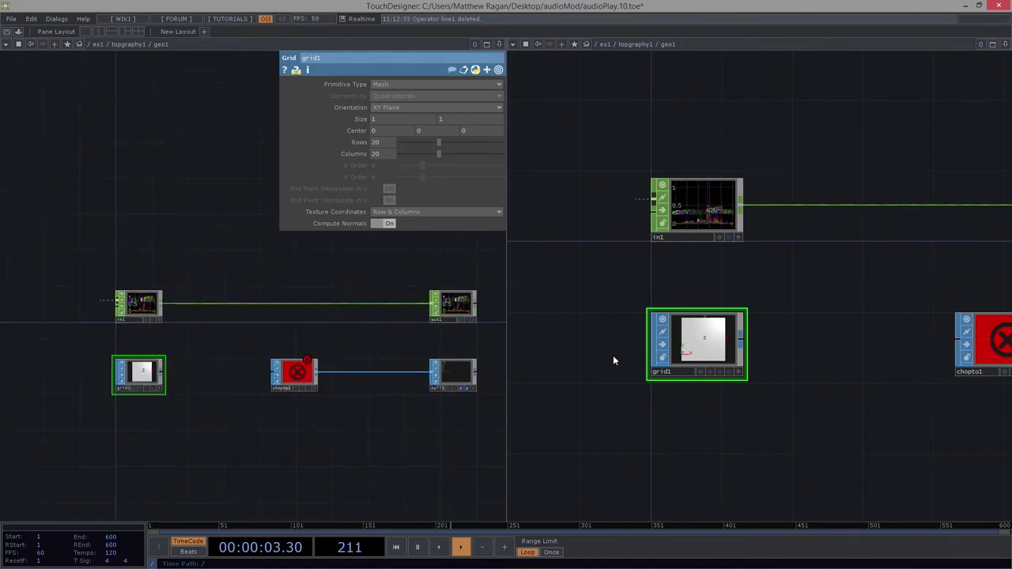
{"action": "scroll", "coordinate": [688, 344], "scroll_direction": "down", "scroll_amount": 10}
{"action": "scroll", "coordinate": [613, 245], "scroll_direction": "up", "scroll_amount": 10}
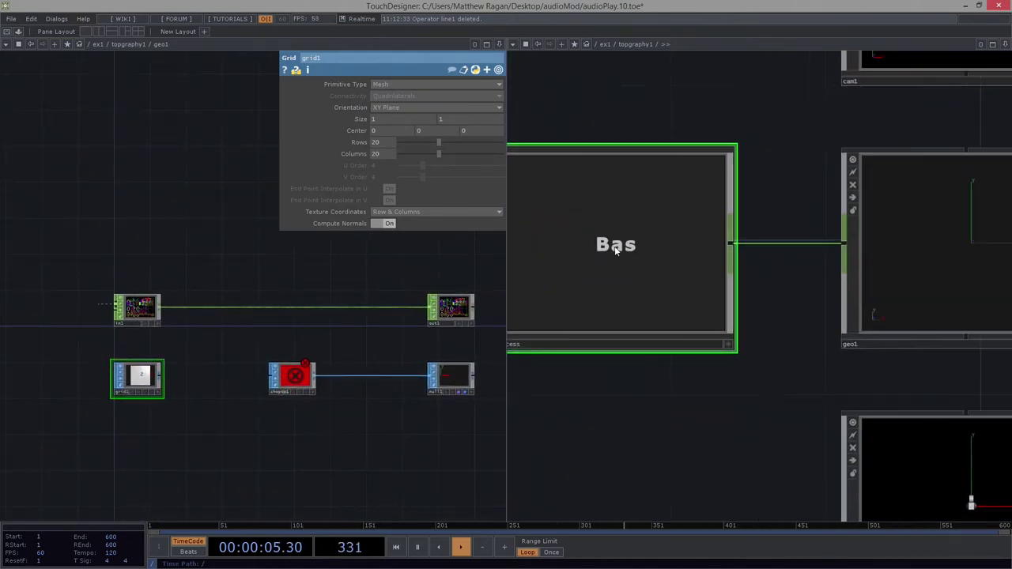
{"action": "scroll", "coordinate": [822, 223], "scroll_direction": "up", "scroll_amount": 6}
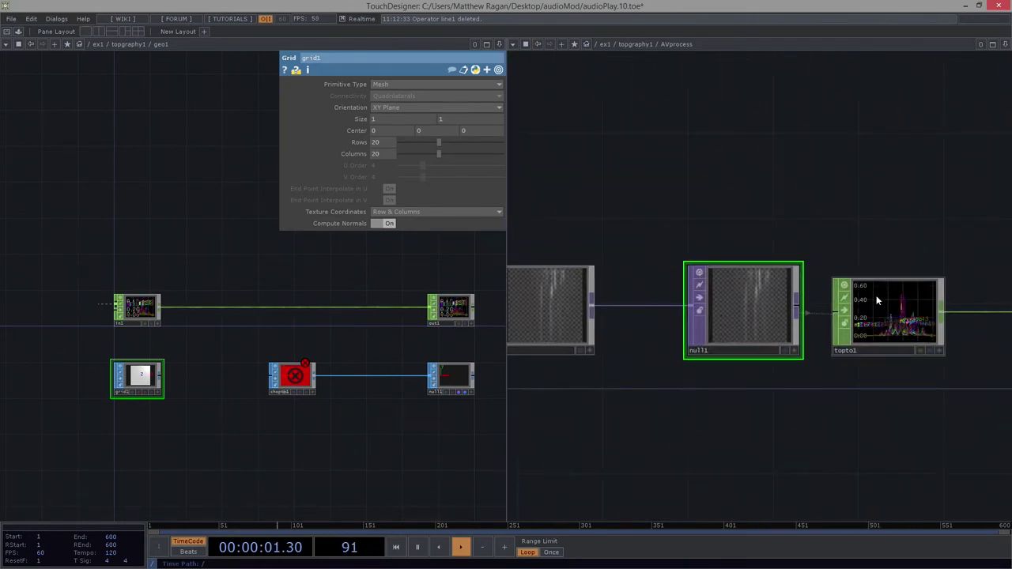
{"action": "left_click_drag", "start_coordinate": [371, 456], "coordinate": [310, 456]}
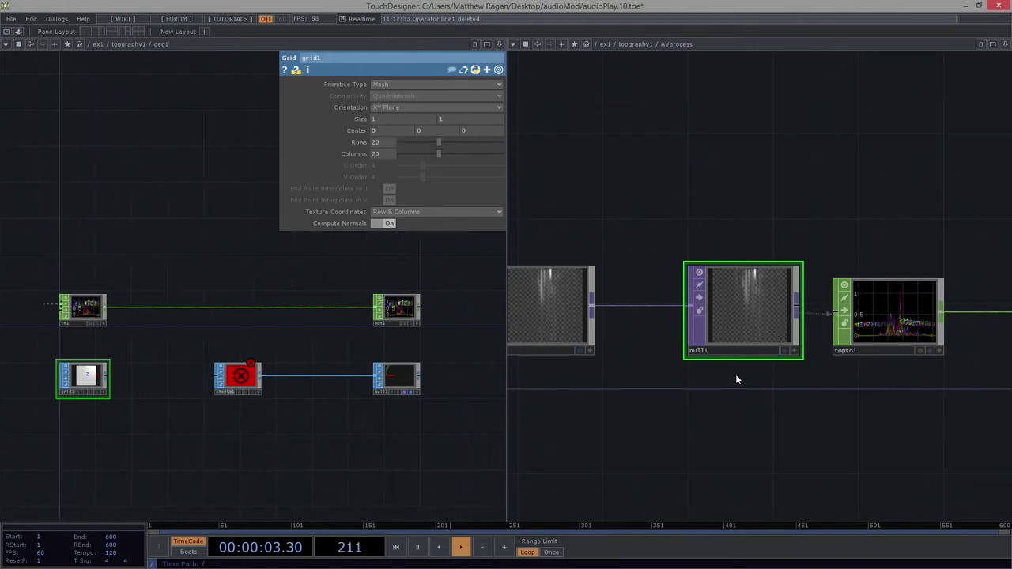
Drive grid1's Rows with the expression op('../AVprocess/null1').width.
{"action": "scroll", "coordinate": [186, 412], "scroll_direction": "up", "scroll_amount": 4}
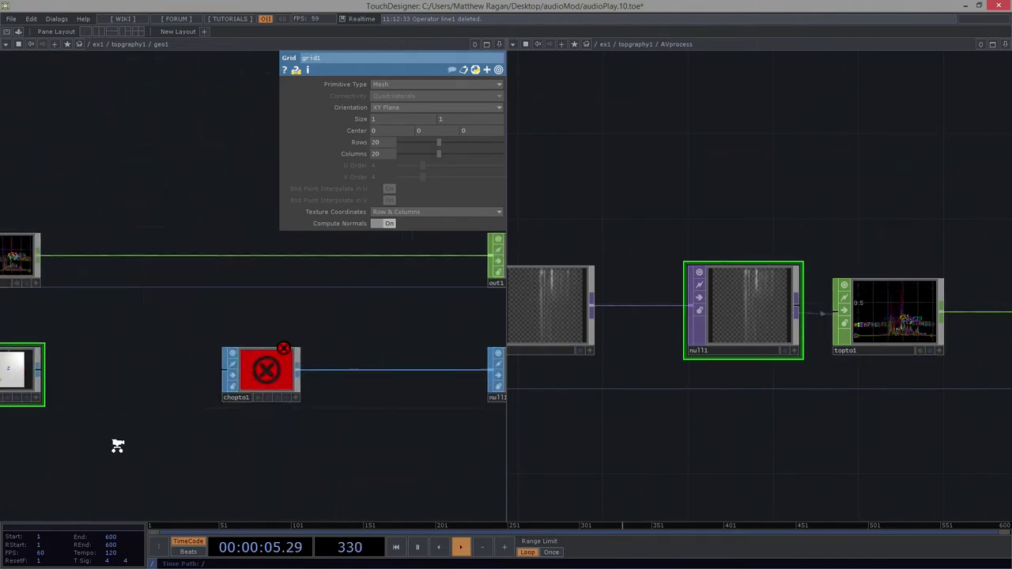
{"action": "left_click_drag", "start_coordinate": [59, 442], "coordinate": [284, 463]}
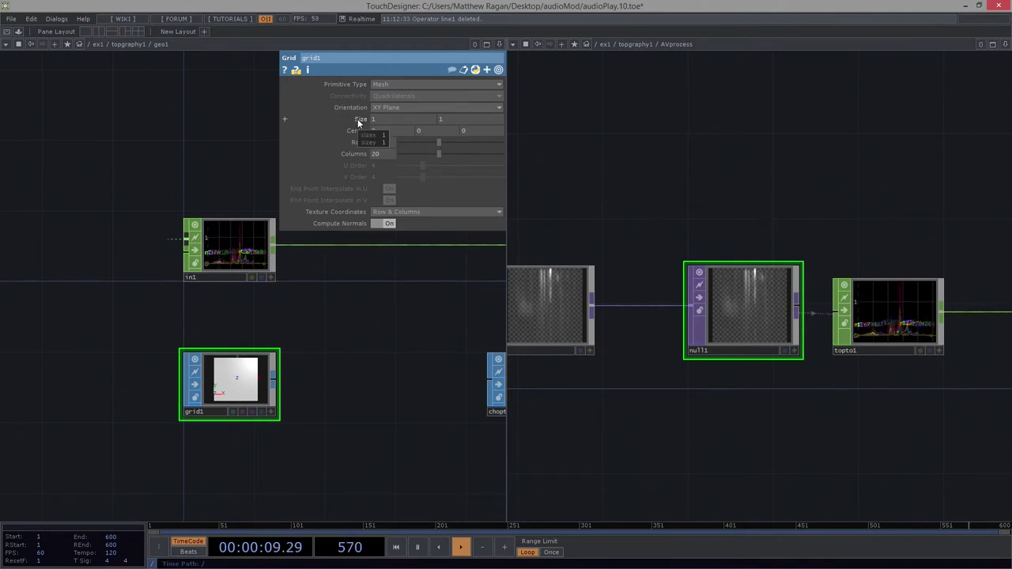
{"action": "left_click", "coordinate": [359, 141]}
{"action": "left_click", "coordinate": [357, 165]}
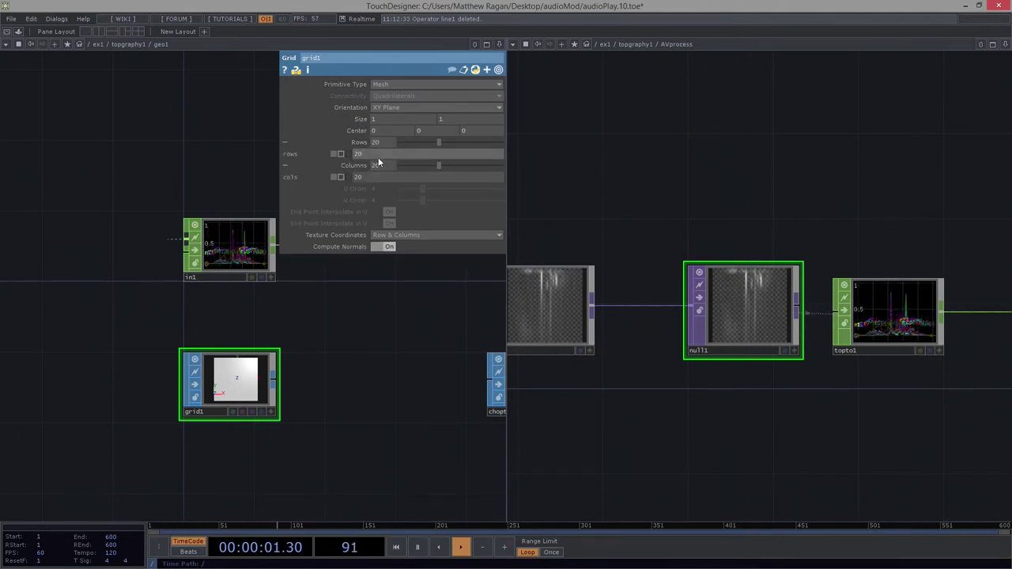
{"action": "type", "text": "('')"}
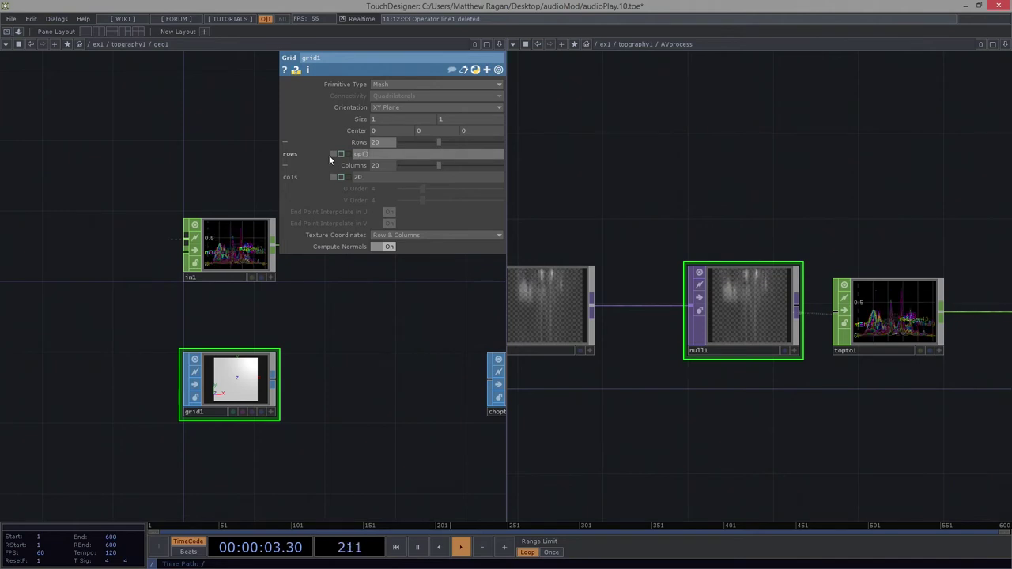
{"action": "type", "text": "../"}
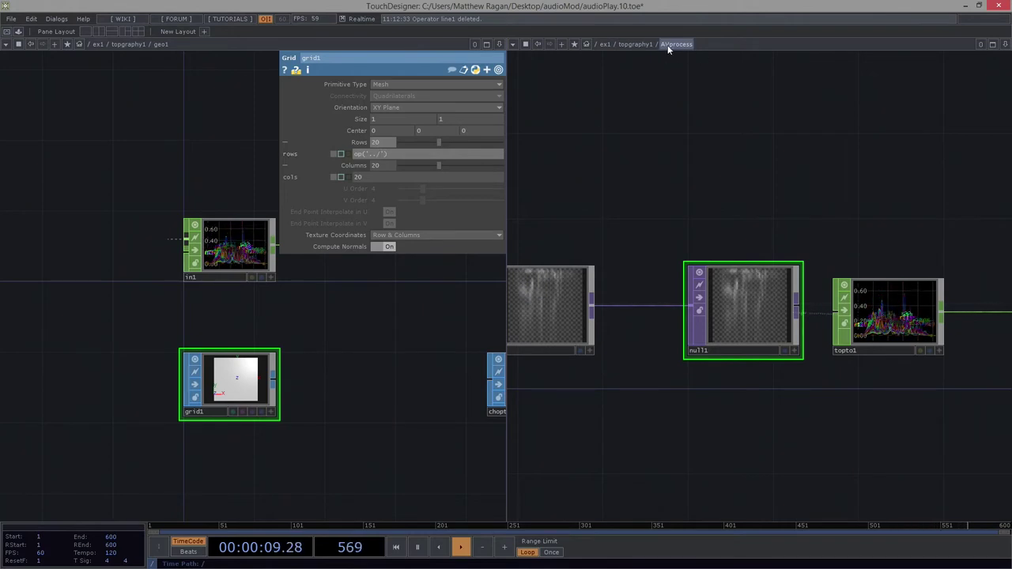
{"action": "type", "text": "AVprocess/null1"}
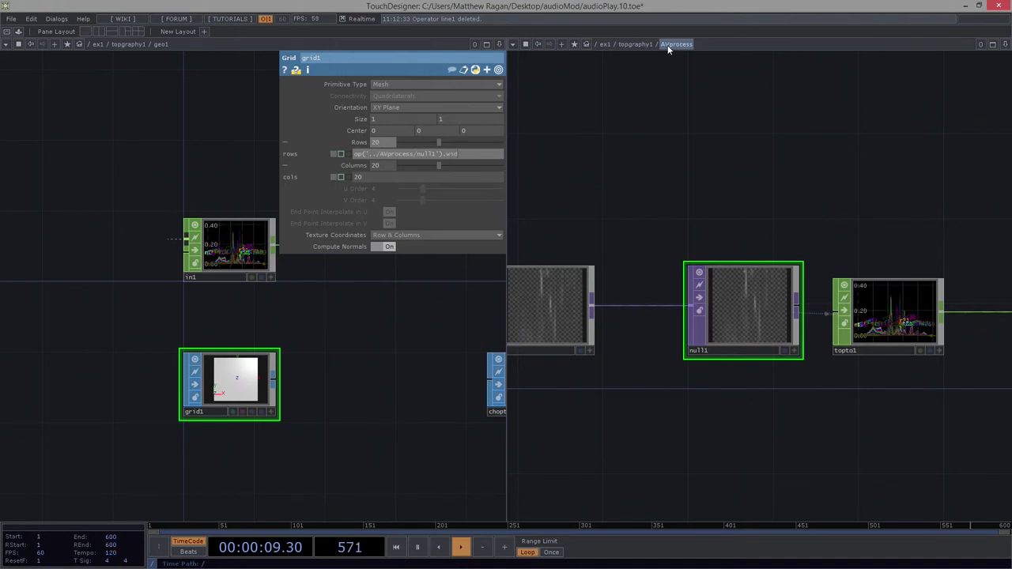
{"action": "key", "text": "Return"}
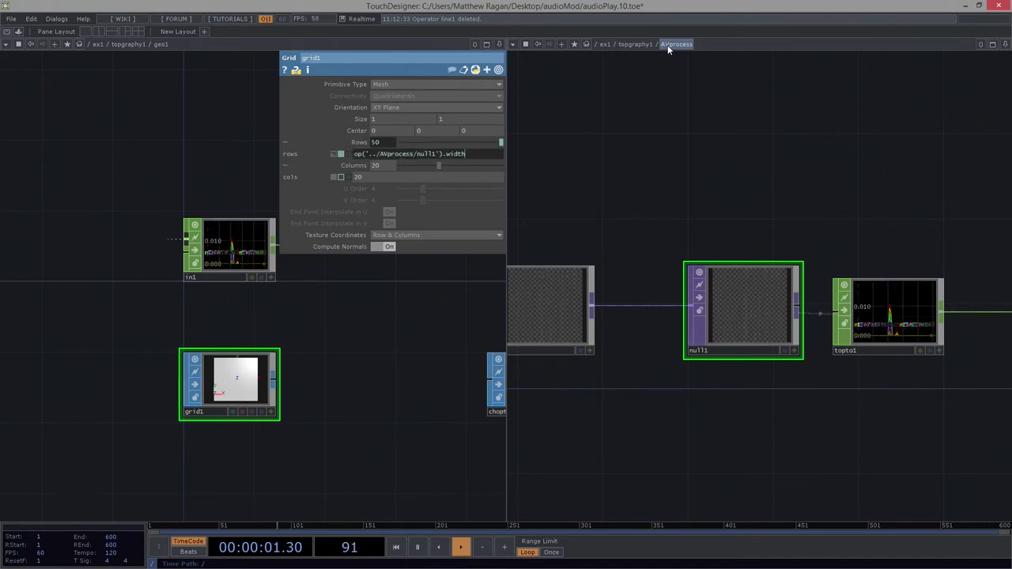
Drive grid1's Columns with the expression op('../AVprocess/null1').height.
{"action": "left_click", "coordinate": [333, 176]}
{"action": "type", "text": "op('../AVprocess/null1').width"}
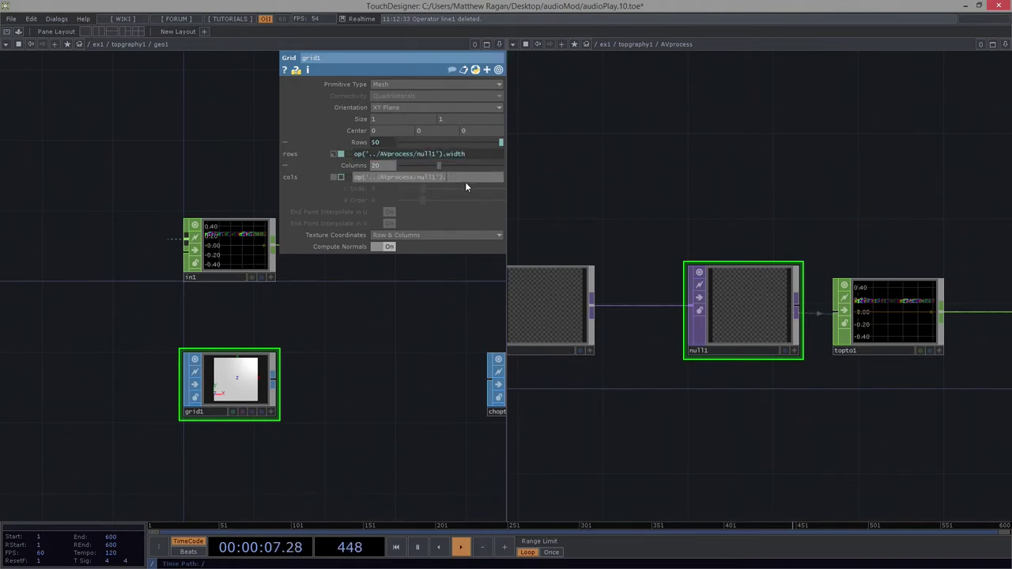
{"action": "type", "text": "height"}
{"action": "key", "text": "Return"}
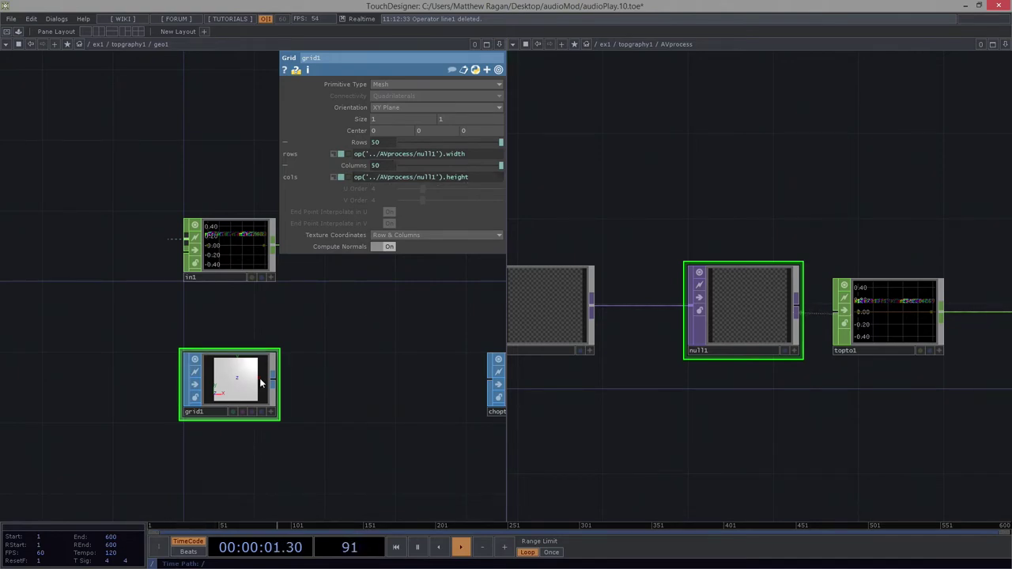
Compare the texture size in null1's operator info with grid1's row and column counts.
{"action": "scroll", "coordinate": [273, 393], "scroll_direction": "up", "scroll_amount": 3}
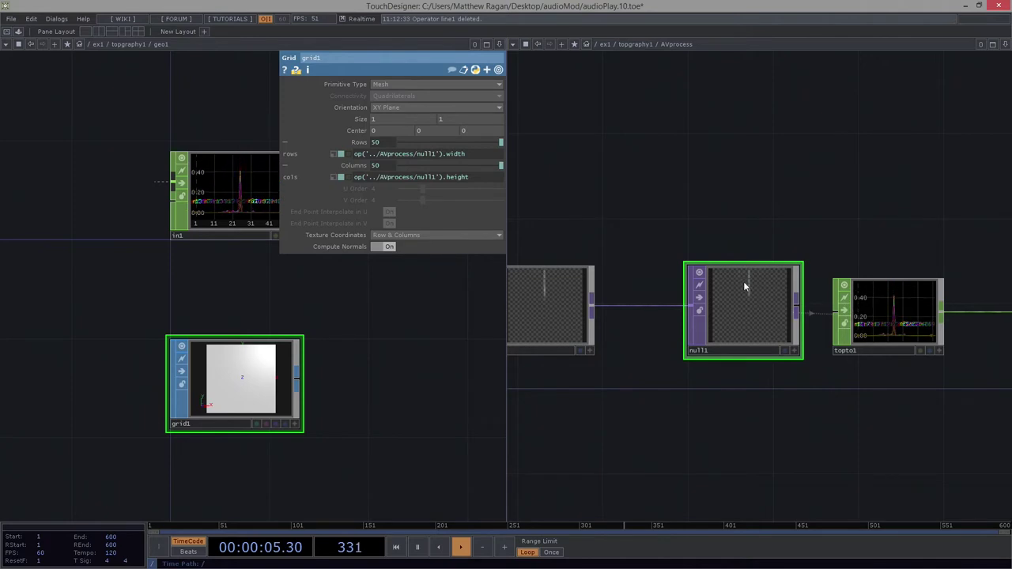
{"action": "middle_click_drag", "start_coordinate": [744, 287], "coordinate": [812, 307]}
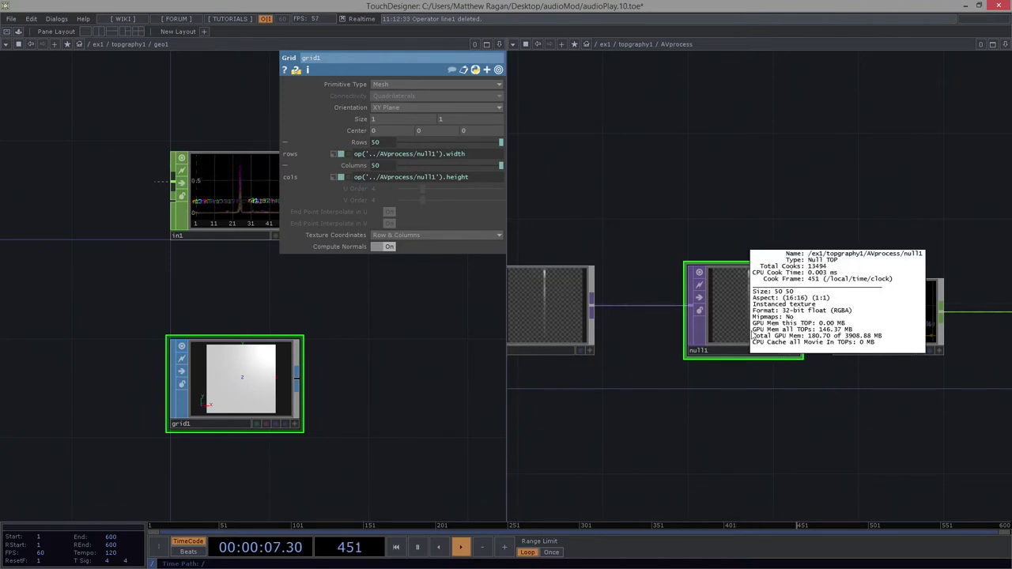
{"action": "middle_click_drag", "start_coordinate": [743, 322], "coordinate": [666, 262]}
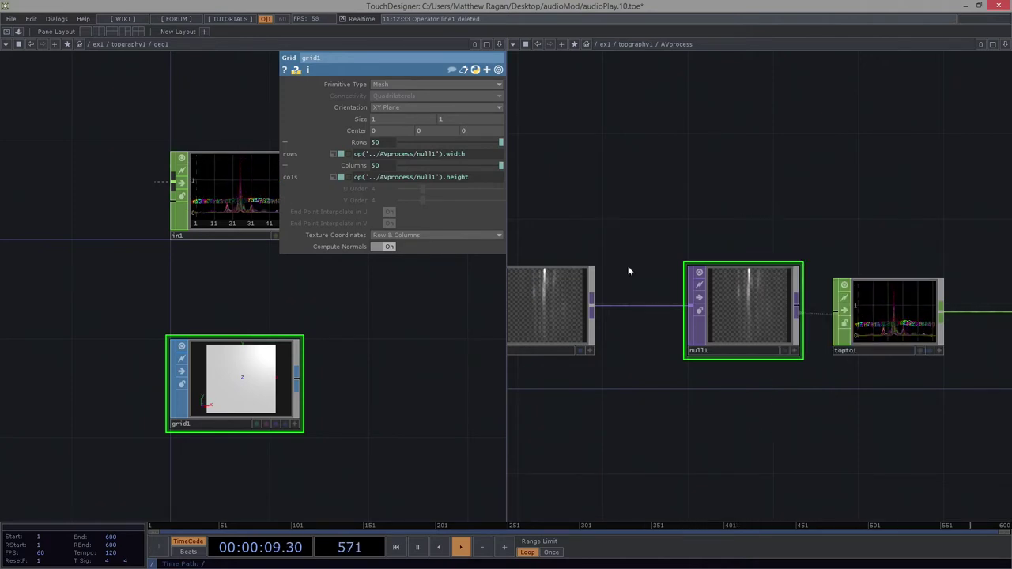
{"action": "scroll", "coordinate": [373, 425], "scroll_direction": "down", "scroll_amount": 2}
{"action": "left_click_drag", "start_coordinate": [387, 423], "coordinate": [276, 400]}
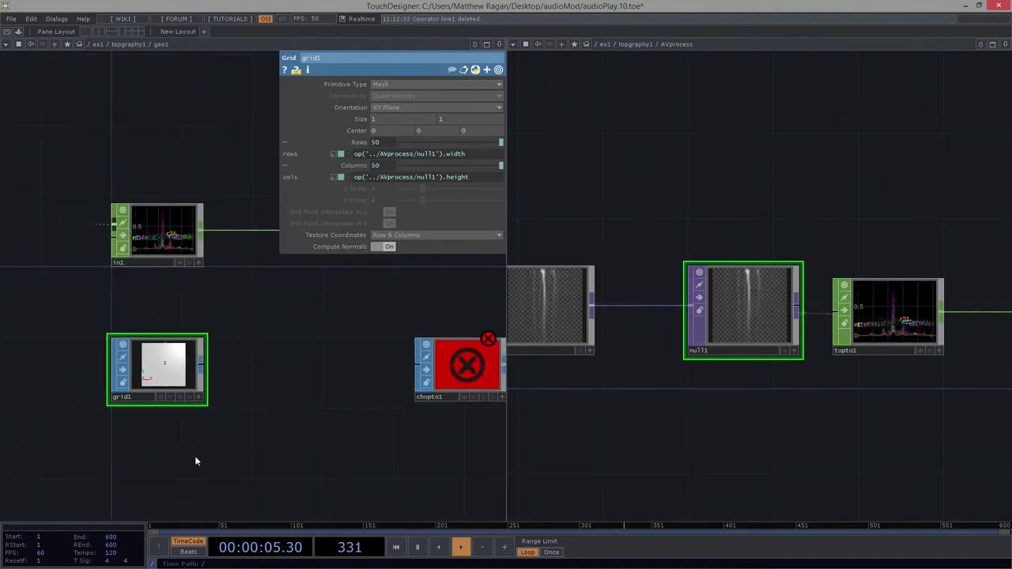
Display grid1 as a wireframe in its viewer and inspect its rows and columns from tilted and straight-on views.
{"action": "scroll", "coordinate": [271, 380], "scroll_direction": "up", "scroll_amount": 3}
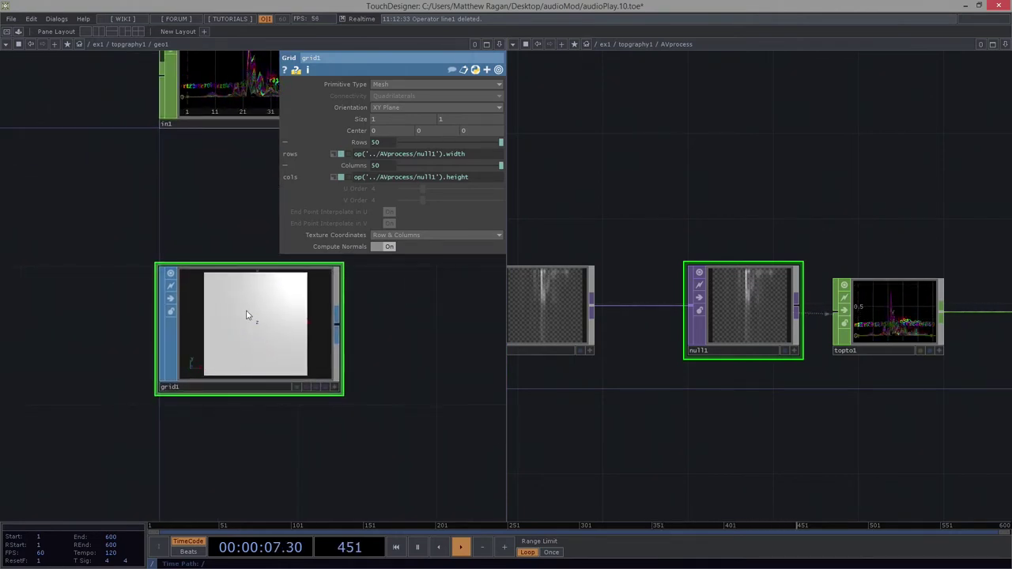
{"action": "scroll", "coordinate": [253, 308], "scroll_direction": "up", "scroll_amount": 2}
{"action": "key", "text": "a"}
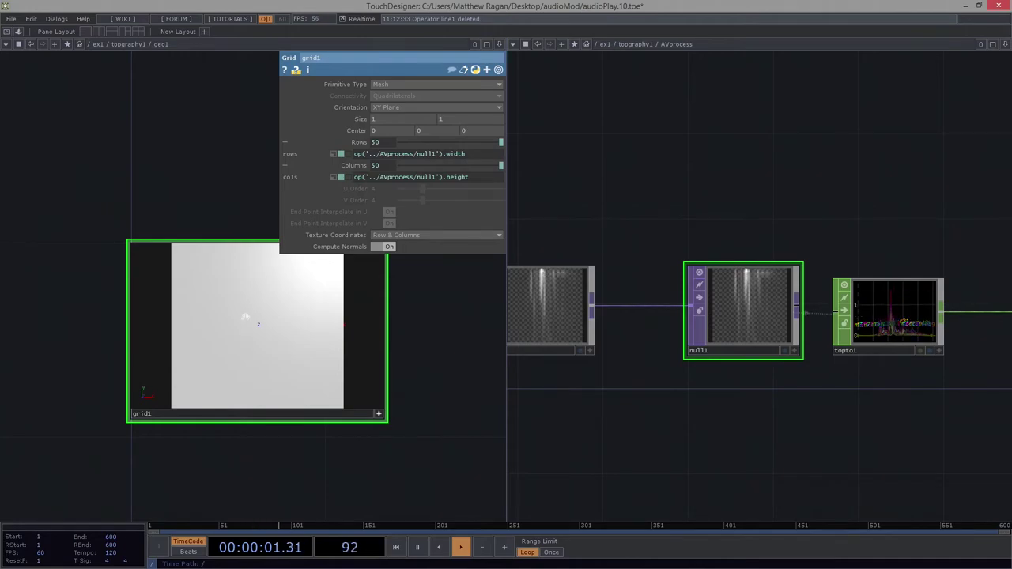
{"action": "key", "text": "w"}
{"action": "left_click_drag", "start_coordinate": [278, 365], "coordinate": [275, 336]}
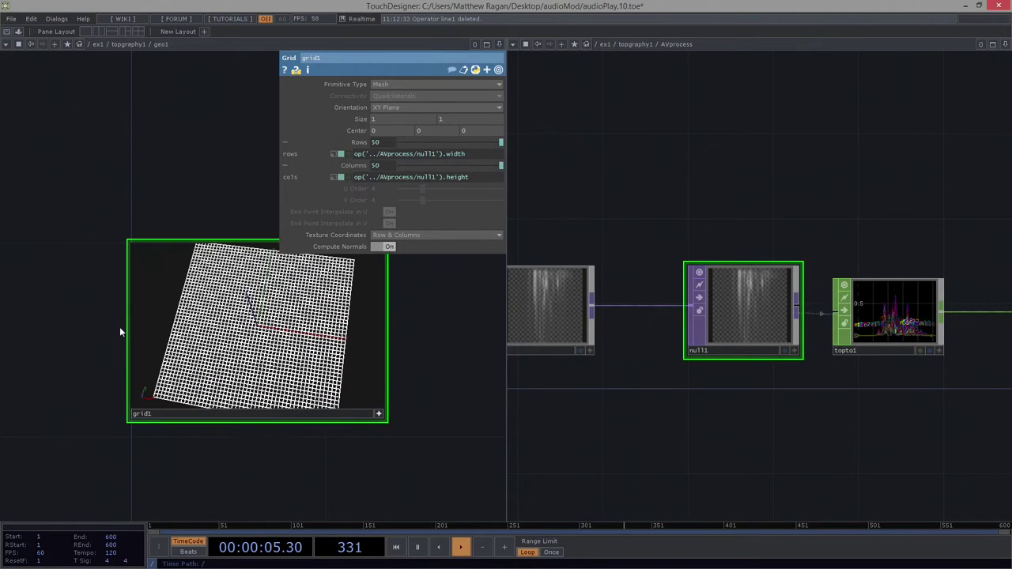
{"action": "left_click_drag", "start_coordinate": [120, 328], "coordinate": [316, 334]}
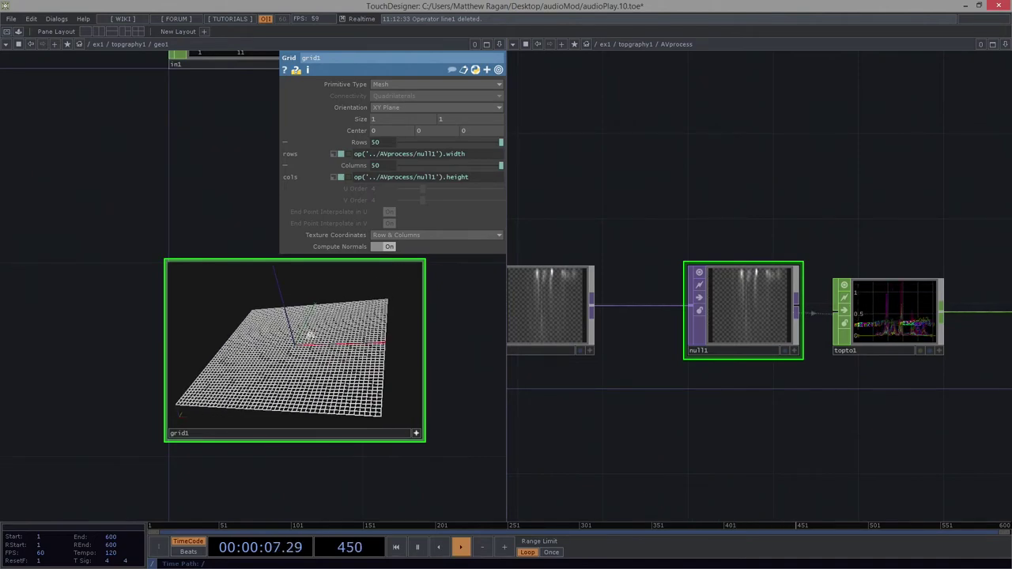
{"action": "key", "text": "h"}
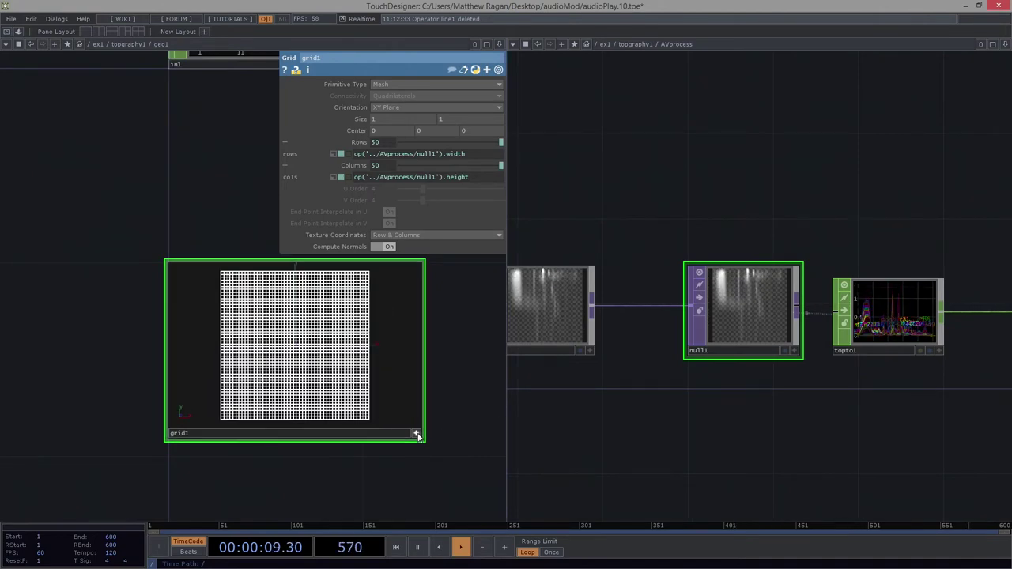
{"action": "left_click", "coordinate": [416, 435]}
Close the AVprocess network pane so that geo1's network fills the whole workspace.
{"action": "scroll", "coordinate": [277, 388], "scroll_direction": "down", "scroll_amount": 2}
{"action": "scroll", "coordinate": [746, 408], "scroll_direction": "down", "scroll_amount": 5}
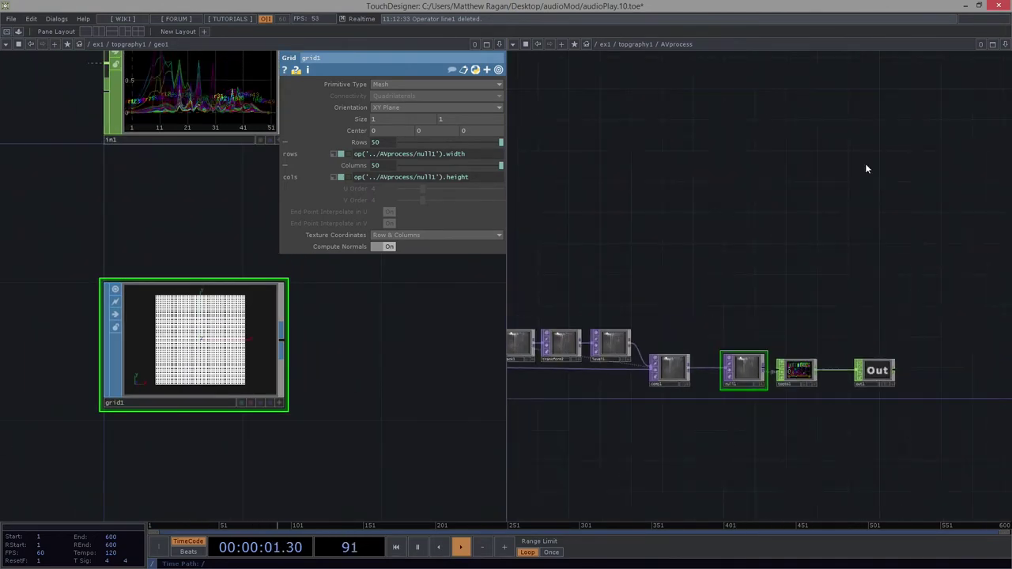
{"action": "left_click", "coordinate": [993, 44]}
{"action": "left_click", "coordinate": [960, 116]}
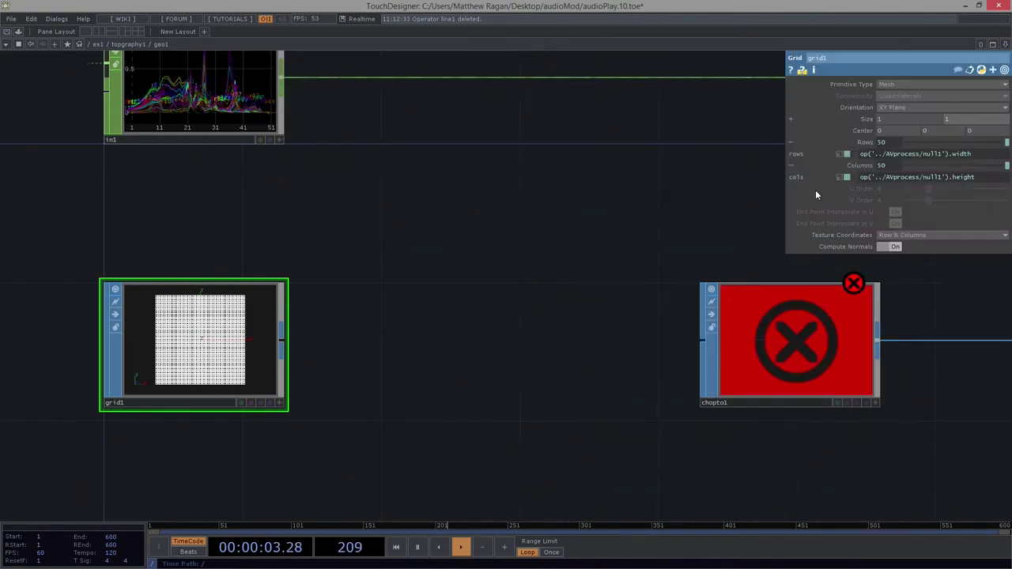
Connect grid1's output to the input of chopto1.
{"action": "scroll", "coordinate": [519, 305], "scroll_direction": "down", "scroll_amount": 2}
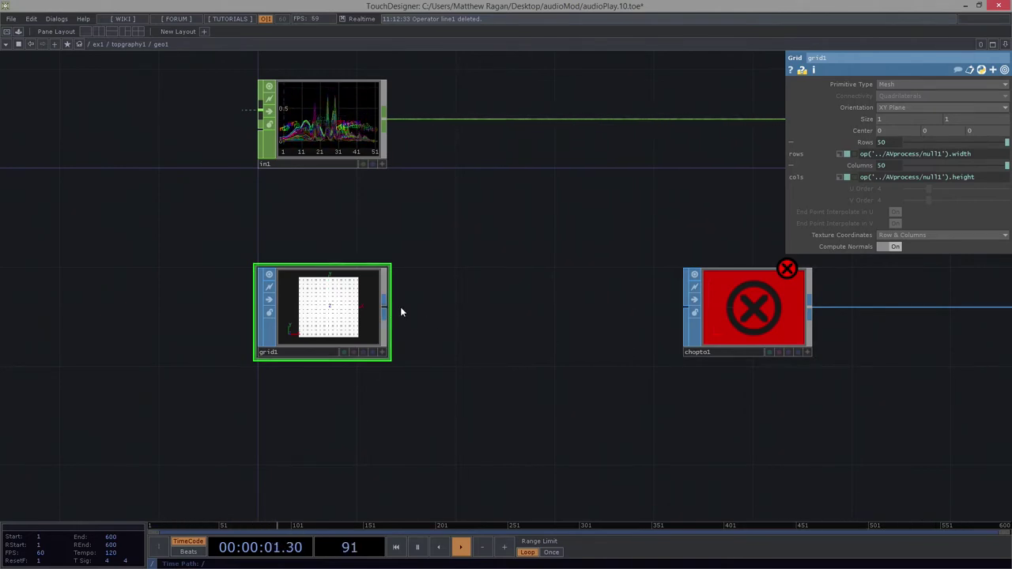
{"action": "left_click_drag", "start_coordinate": [385, 307], "coordinate": [685, 307]}
{"action": "left_click_drag", "start_coordinate": [714, 382], "coordinate": [501, 371]}
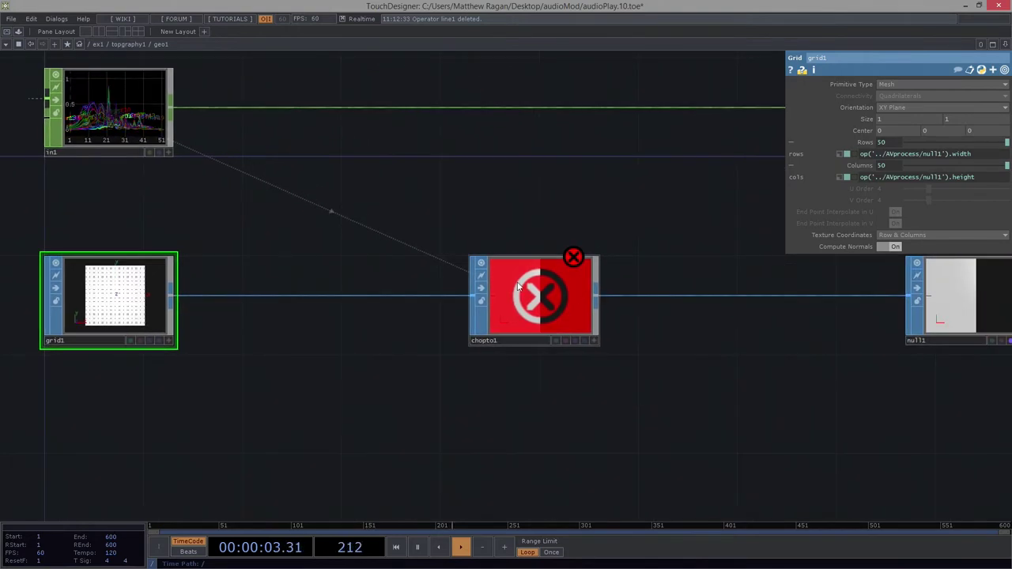
{"action": "scroll", "coordinate": [518, 294], "scroll_direction": "down", "scroll_amount": 3}
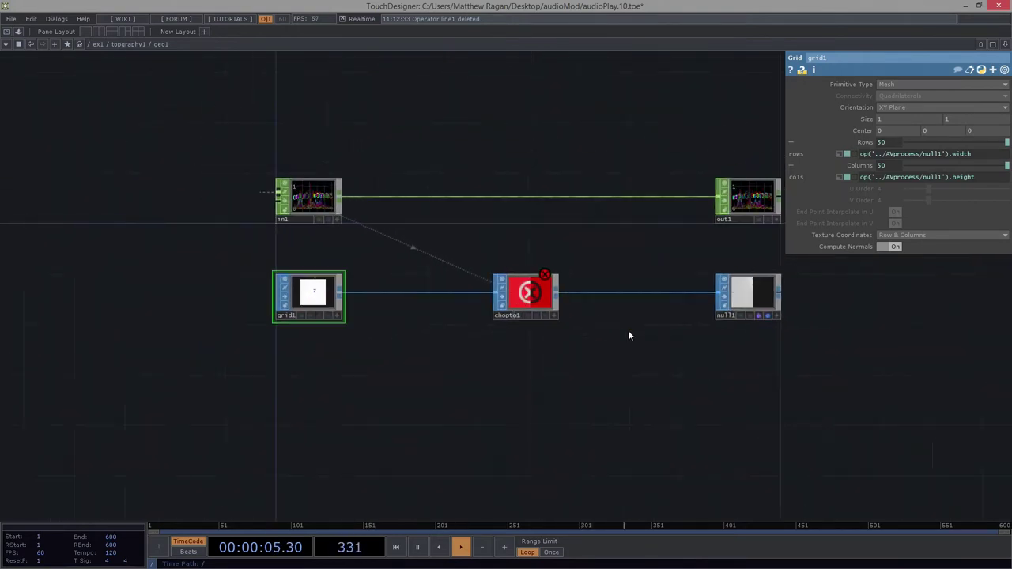
{"action": "left_click_drag", "start_coordinate": [296, 275], "coordinate": [271, 264]}
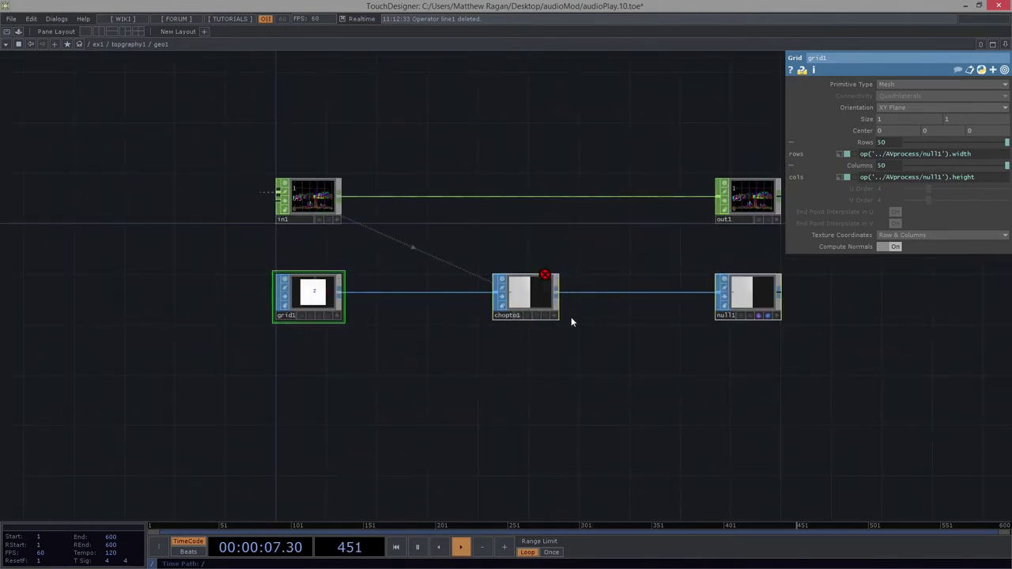
{"action": "left_click_drag", "start_coordinate": [533, 296], "coordinate": [648, 300]}
{"action": "key", "text": "ctrl+z"}
{"action": "key", "text": "ctrl+z"}
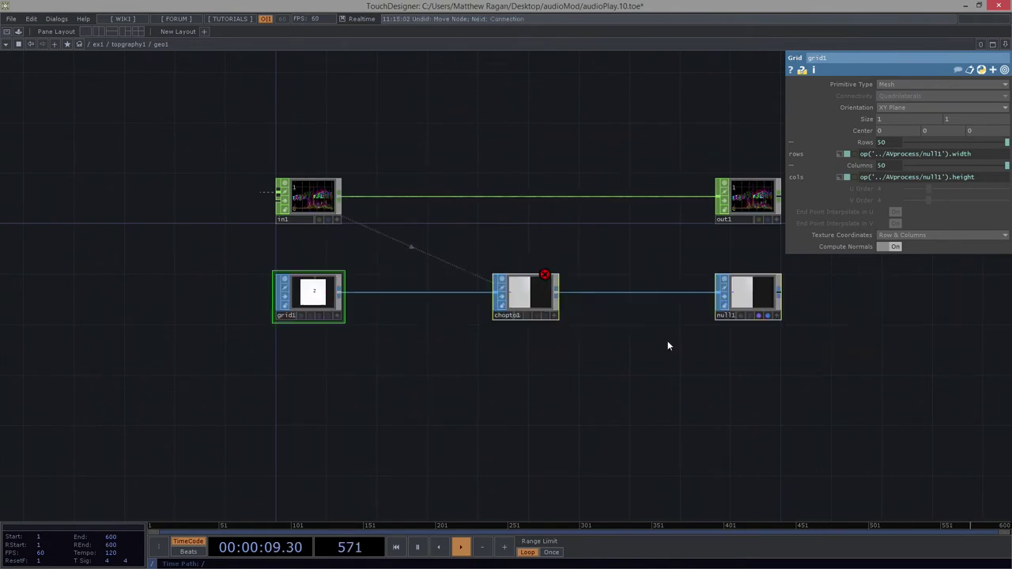
Move chopto1 close to null1, leaving a wide gap between it and grid1.
{"action": "left_click", "coordinate": [528, 298]}
{"action": "left_click_drag", "start_coordinate": [528, 297], "coordinate": [649, 297]}
{"action": "left_click_drag", "start_coordinate": [321, 278], "coordinate": [402, 319]}
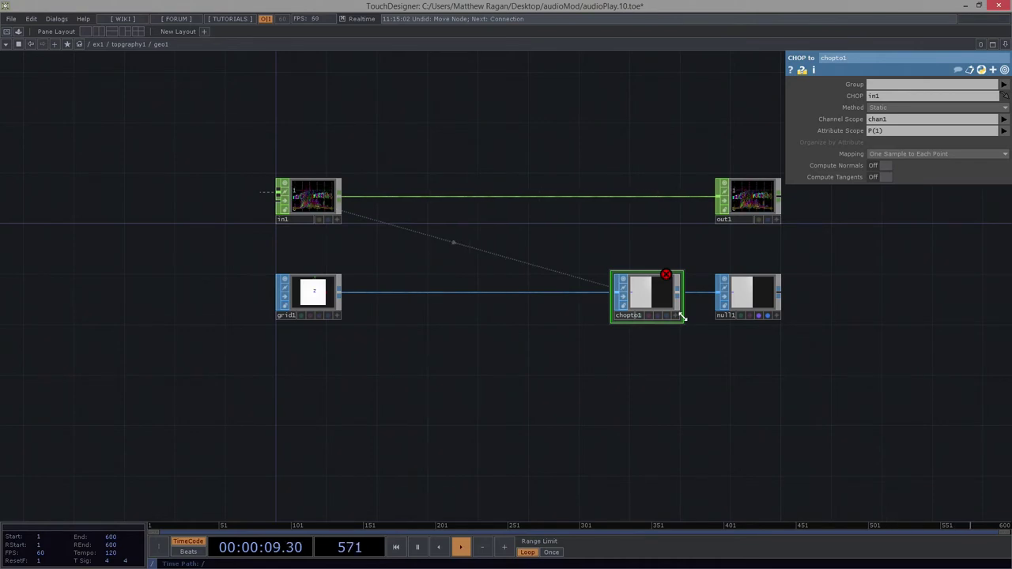
{"action": "left_click_drag", "start_coordinate": [551, 316], "coordinate": [696, 321]}
Insert a Shuffle CHOP on the wire between in1 and out1, just after in1.
{"action": "scroll", "coordinate": [474, 222], "scroll_direction": "up", "scroll_amount": 3}
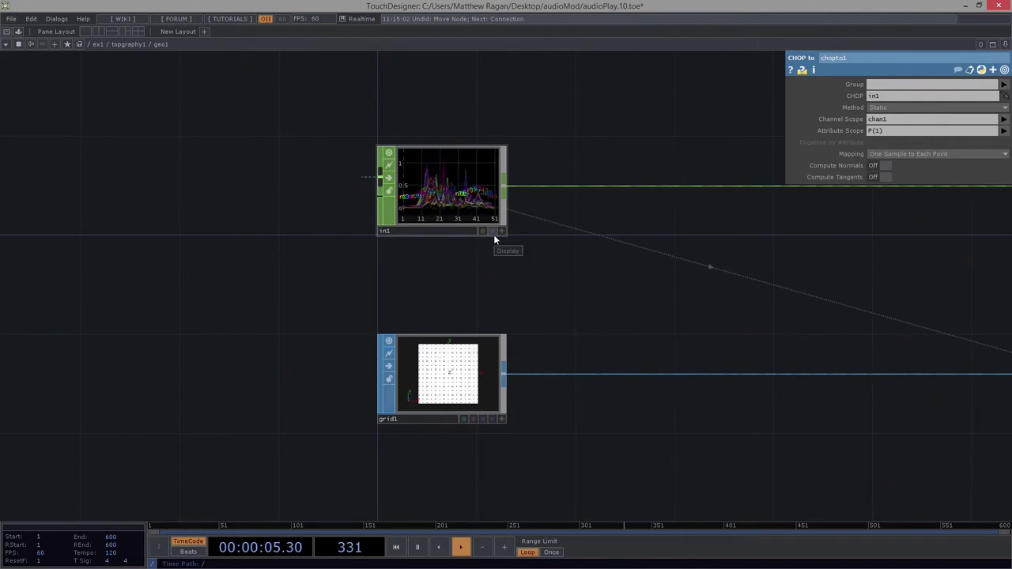
{"action": "left_click_drag", "start_coordinate": [819, 260], "coordinate": [381, 233]}
{"action": "left_click_drag", "start_coordinate": [607, 327], "coordinate": [855, 426]}
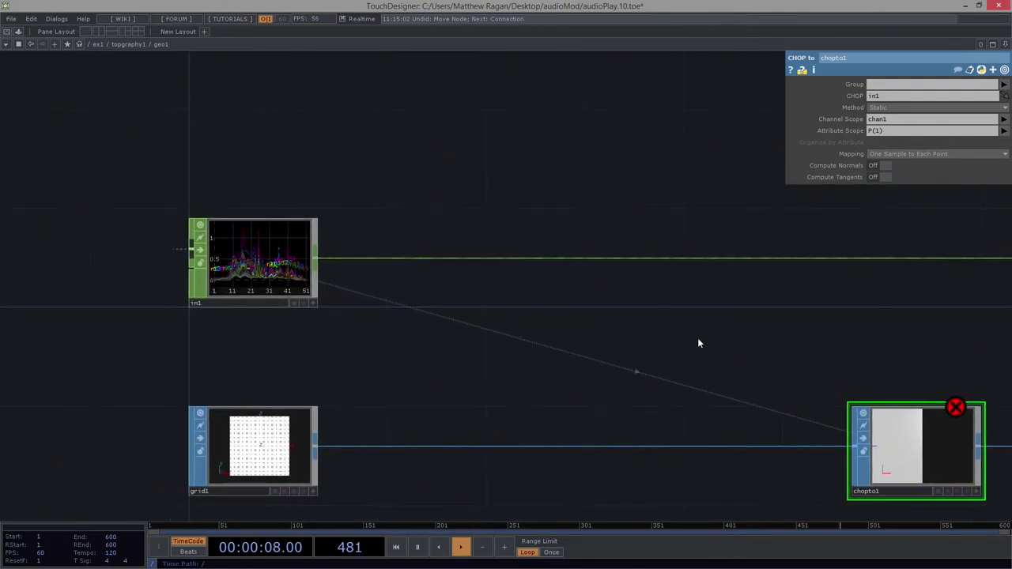
{"action": "right_click", "coordinate": [359, 257]}
{"action": "left_click", "coordinate": [392, 246]}
{"action": "type", "text": "shuff"}
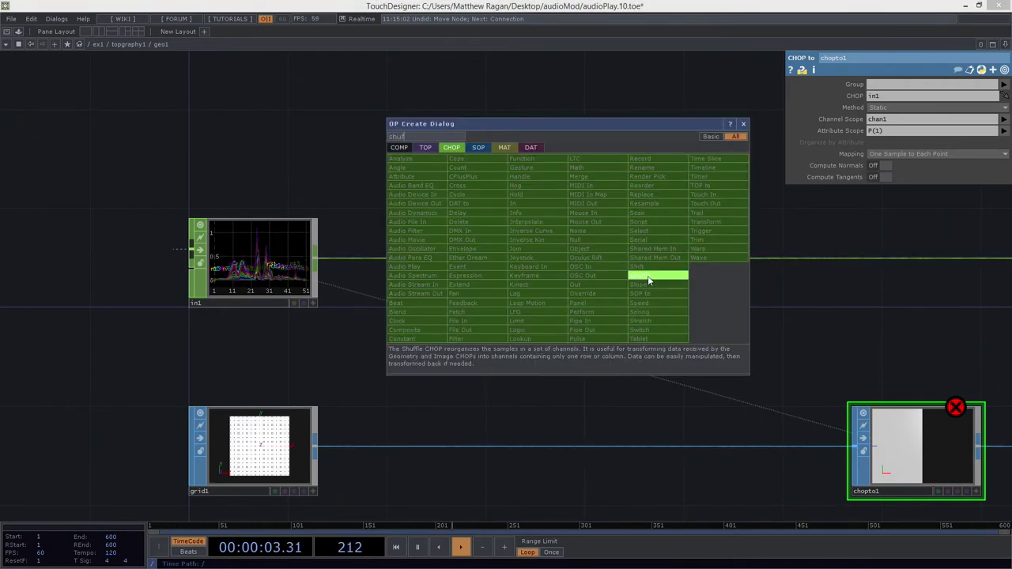
{"action": "left_click", "coordinate": [644, 275]}
{"action": "left_click", "coordinate": [404, 261]}
Set shuffle1's Method to Sequence Channels by Name.
{"action": "scroll", "coordinate": [404, 261], "scroll_direction": "up", "scroll_amount": 4}
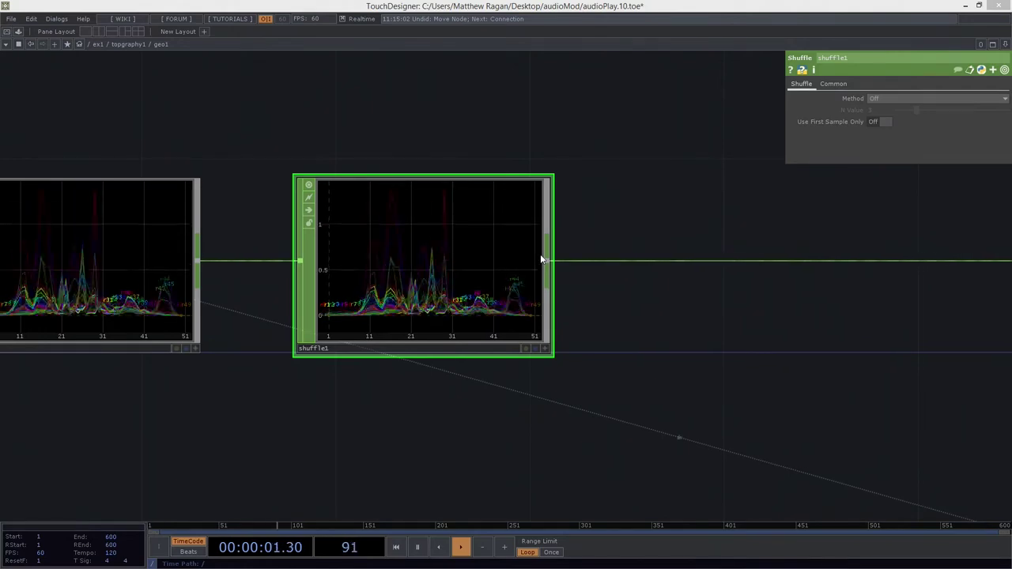
{"action": "left_click", "coordinate": [909, 99]}
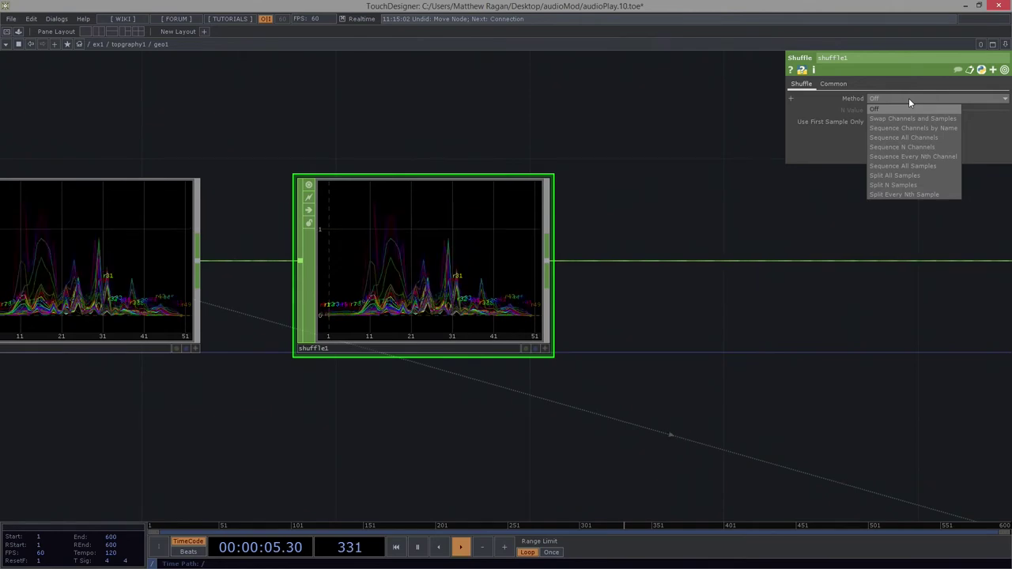
{"action": "left_click", "coordinate": [941, 128]}
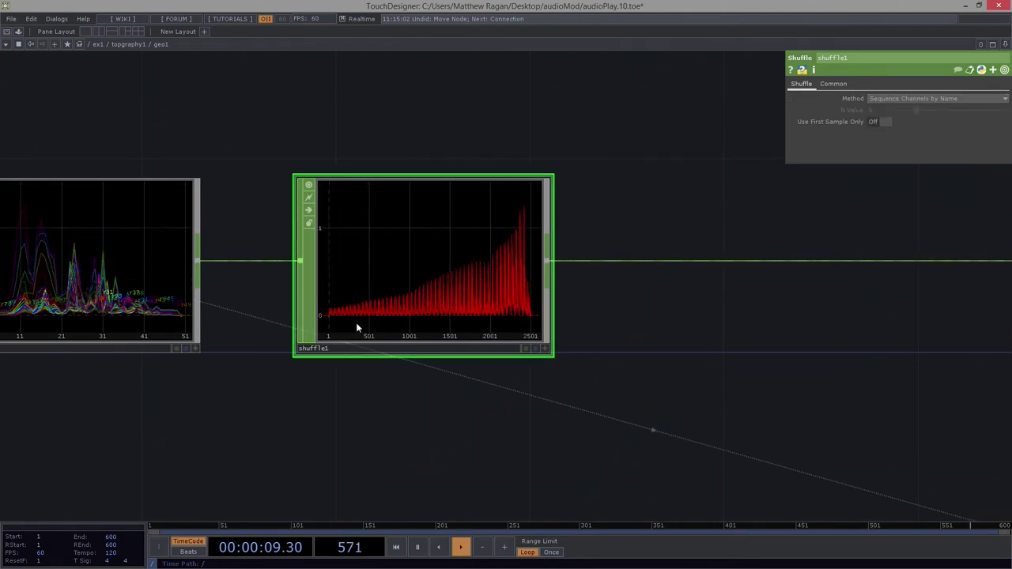
Examine grid1's wireframe mesh up close, tilting it to see how the plane is oriented against its axes.
{"action": "scroll", "coordinate": [657, 289], "scroll_direction": "down", "scroll_amount": 5}
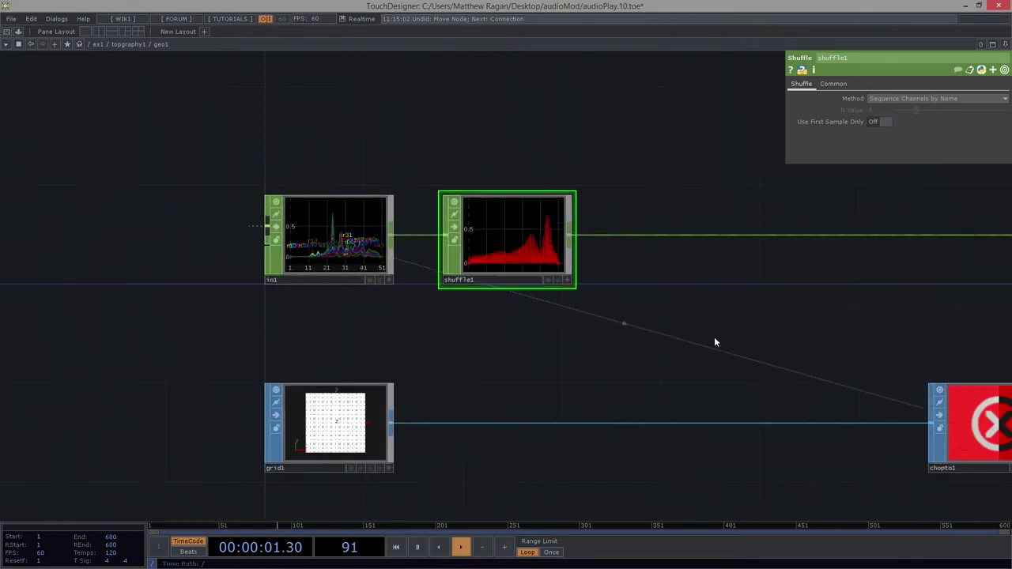
{"action": "left_click_drag", "start_coordinate": [722, 315], "coordinate": [521, 207]}
{"action": "left_click_drag", "start_coordinate": [388, 387], "coordinate": [730, 457]}
{"action": "scroll", "coordinate": [432, 429], "scroll_direction": "up", "scroll_amount": 4}
{"action": "scroll", "coordinate": [478, 299], "scroll_direction": "up", "scroll_amount": 2}
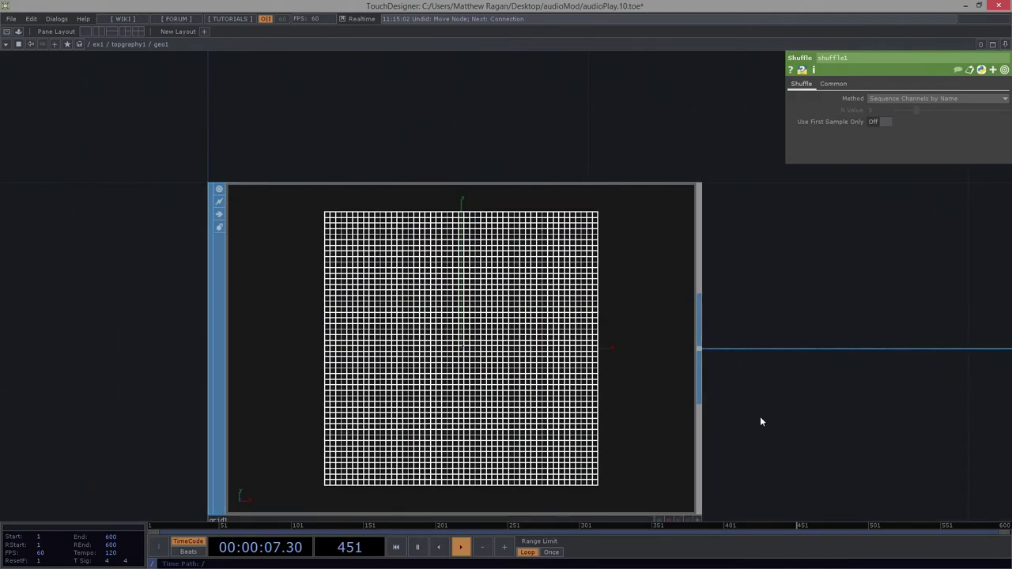
{"action": "left_click", "coordinate": [686, 504]}
{"action": "left_click_drag", "start_coordinate": [583, 430], "coordinate": [463, 404]}
{"action": "left_click_drag", "start_coordinate": [459, 431], "coordinate": [474, 348]}
{"action": "left_click", "coordinate": [685, 506]}
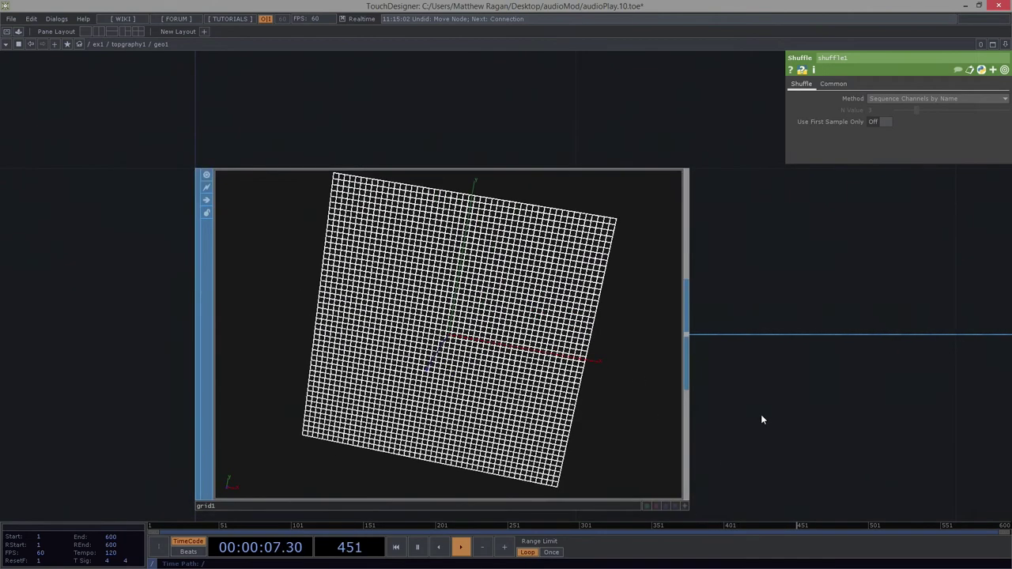
Try grid1's Orientation as YZ Plane, settle on ZX Plane, and check the mesh from several angles.
{"action": "left_click", "coordinate": [592, 398]}
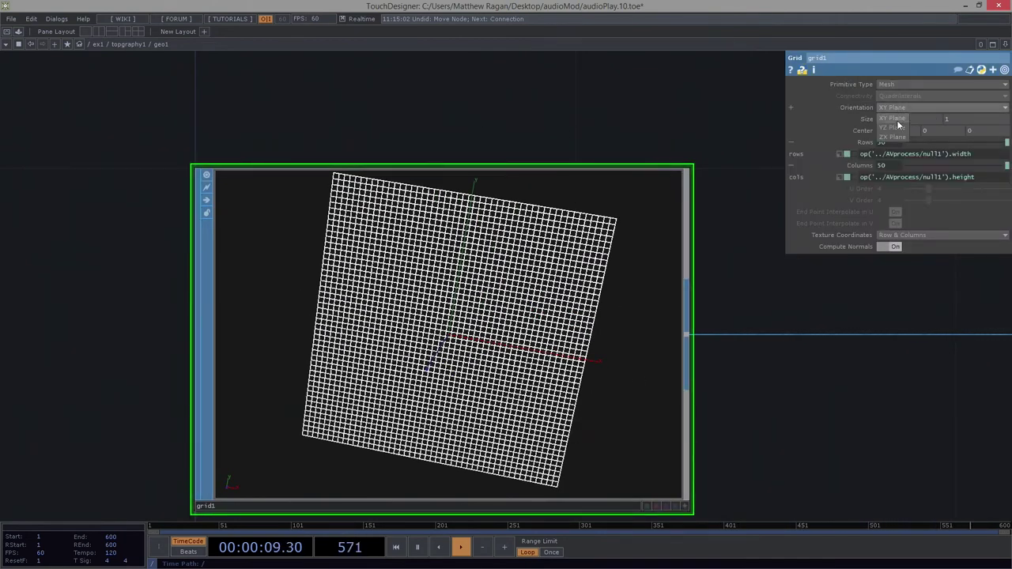
{"action": "left_click", "coordinate": [897, 128]}
{"action": "left_click", "coordinate": [897, 111]}
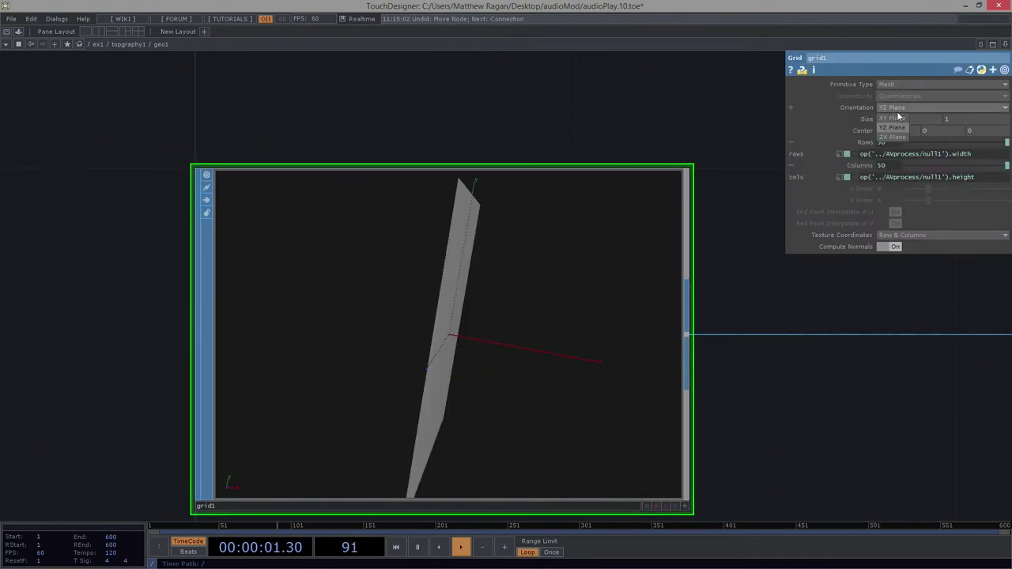
{"action": "left_click", "coordinate": [897, 136]}
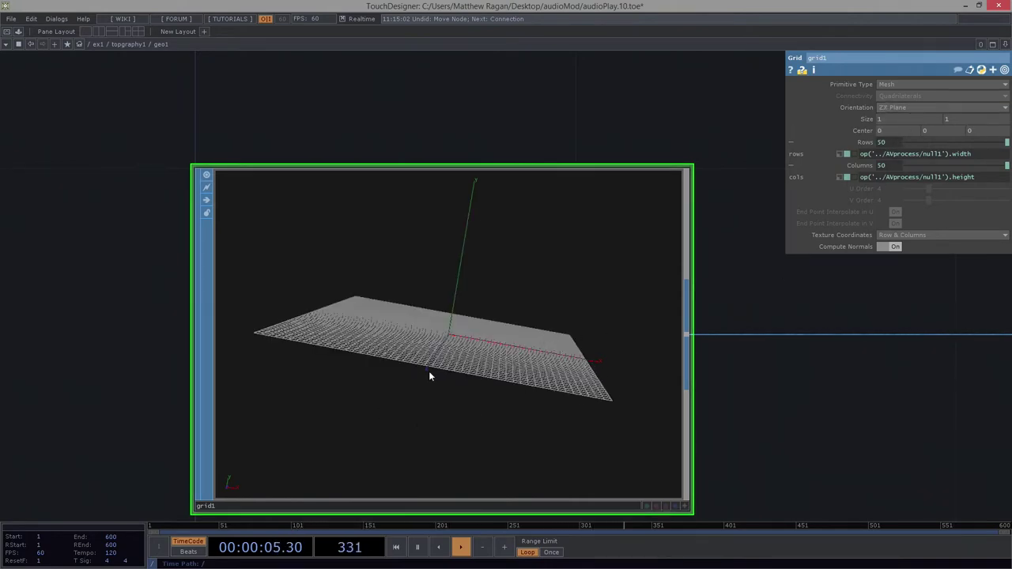
{"action": "left_click_drag", "start_coordinate": [429, 376], "coordinate": [439, 357]}
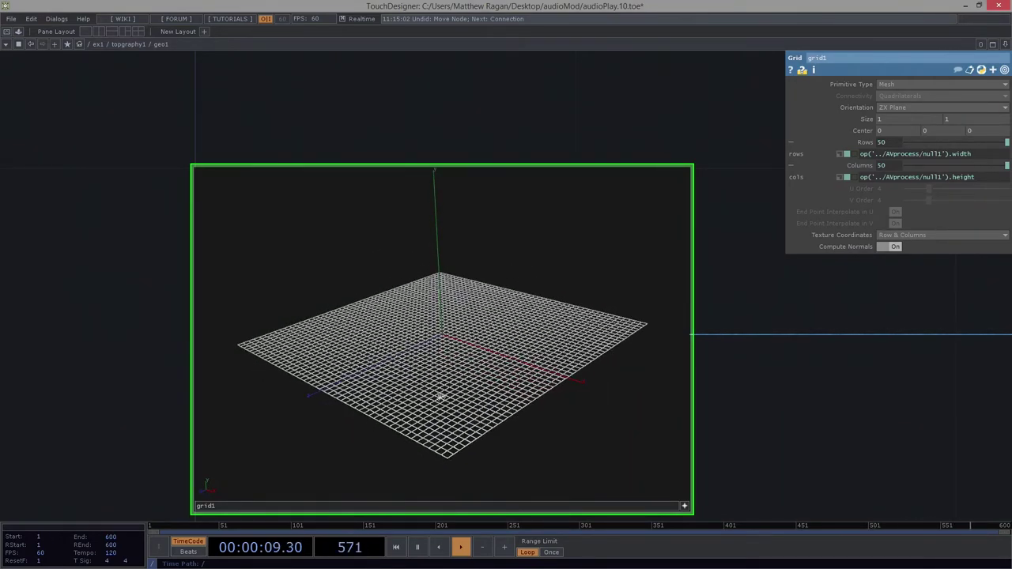
{"action": "left_click_drag", "start_coordinate": [440, 403], "coordinate": [504, 411]}
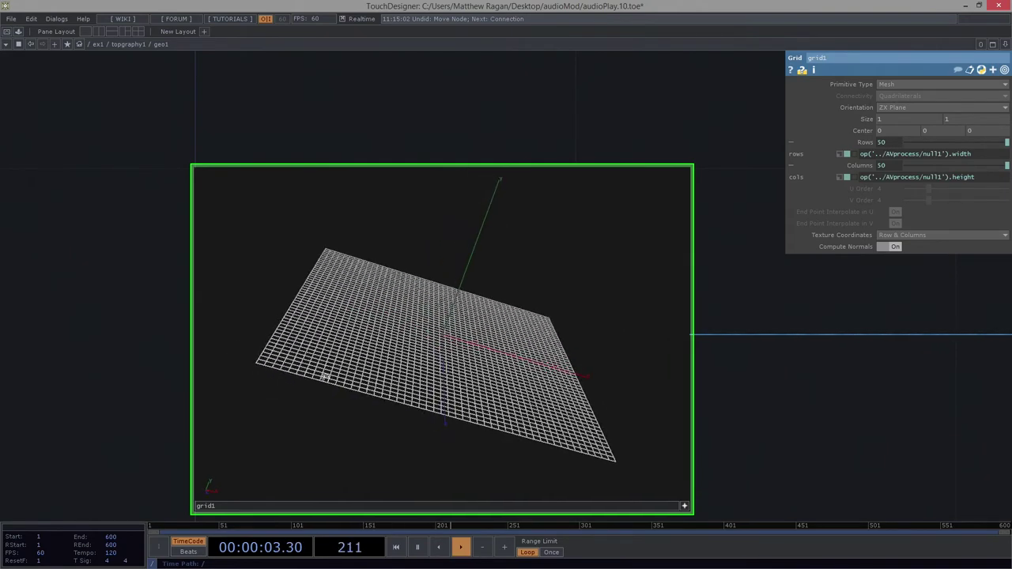
{"action": "left_click_drag", "start_coordinate": [720, 328], "coordinate": [508, 349]}
Add a SOP to CHOP that reads grid1's points and place it below the grid1 wire.
{"action": "middle_click_drag", "start_coordinate": [508, 350], "coordinate": [527, 244]}
{"action": "left_click_drag", "start_coordinate": [571, 117], "coordinate": [349, 315]}
{"action": "scroll", "coordinate": [525, 195], "scroll_direction": "down", "scroll_amount": 5}
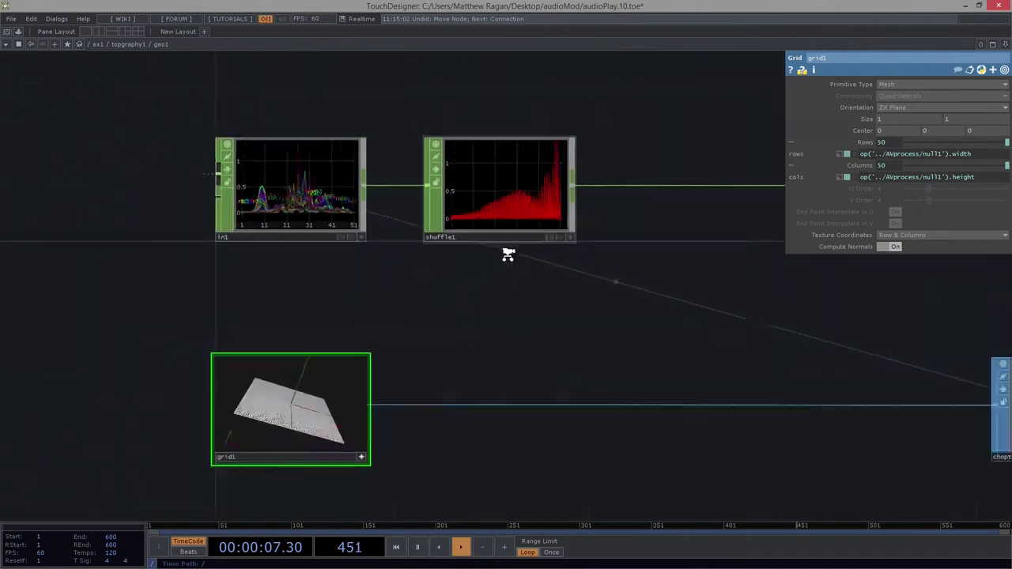
{"action": "left_click", "coordinate": [424, 355]}
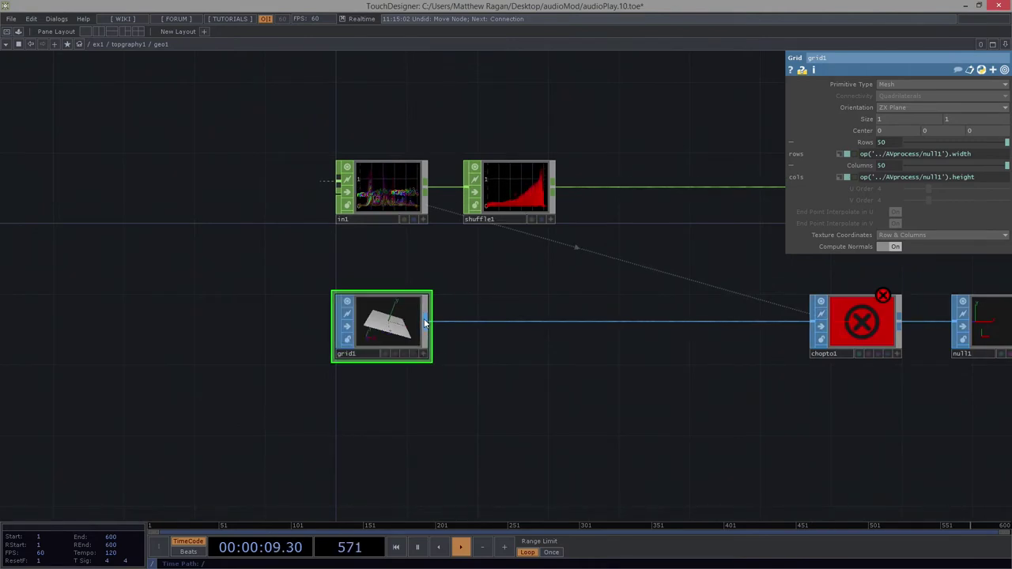
{"action": "right_click", "coordinate": [425, 324]}
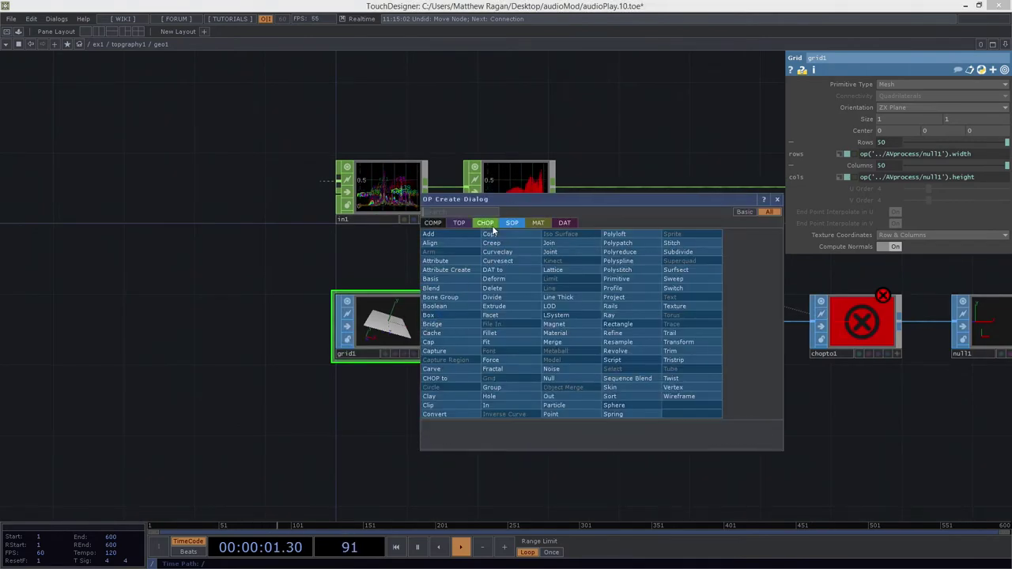
{"action": "left_click", "coordinate": [492, 225]}
{"action": "left_click", "coordinate": [442, 241]}
{"action": "left_click", "coordinate": [531, 391]}
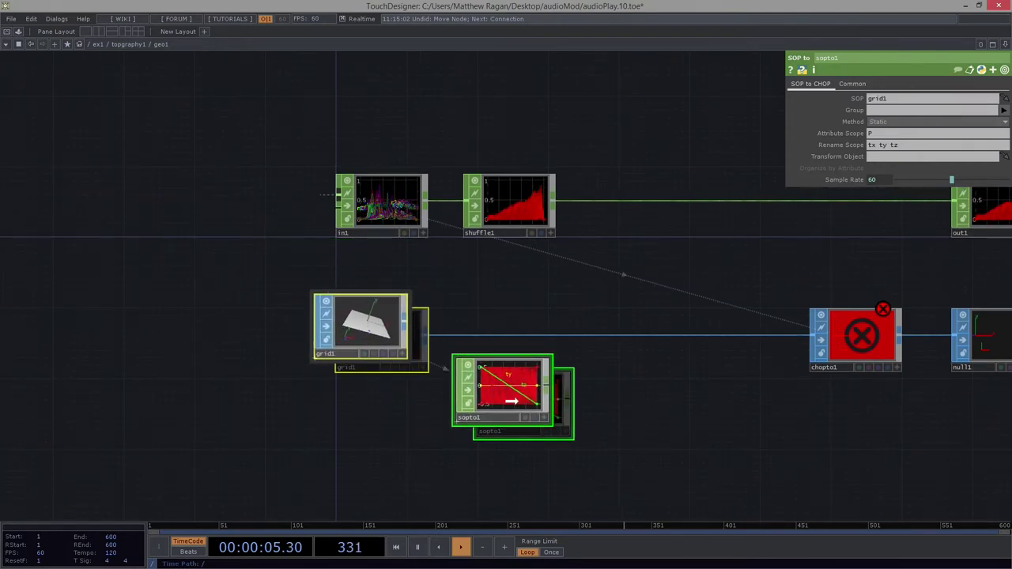
Rearrange the network with grid1, chopto1 and null1 in a lower row and sopto1 between in1 and grid1.
{"action": "left_click_drag", "start_coordinate": [549, 410], "coordinate": [327, 282]}
{"action": "left_click_drag", "start_coordinate": [678, 411], "coordinate": [585, 410]}
{"action": "scroll", "coordinate": [586, 410], "scroll_direction": "down", "scroll_amount": 3}
{"action": "left_click_drag", "start_coordinate": [835, 479], "coordinate": [354, 342]}
{"action": "left_click_drag", "start_coordinate": [360, 354], "coordinate": [364, 429]}
{"action": "scroll", "coordinate": [367, 371], "scroll_direction": "up", "scroll_amount": 2}
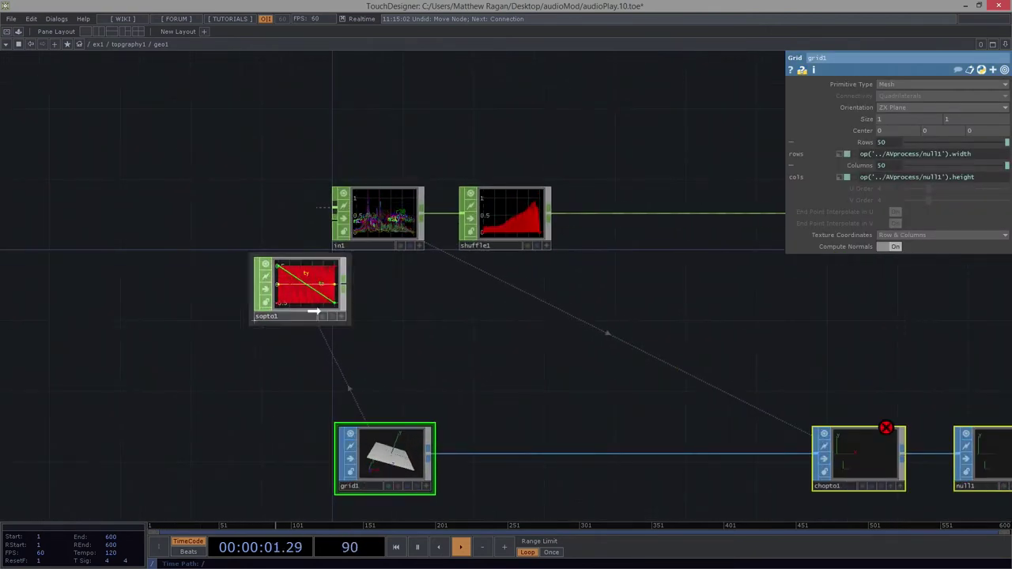
{"action": "left_click_drag", "start_coordinate": [310, 295], "coordinate": [396, 359]}
{"action": "scroll", "coordinate": [395, 360], "scroll_direction": "up", "scroll_amount": 2}
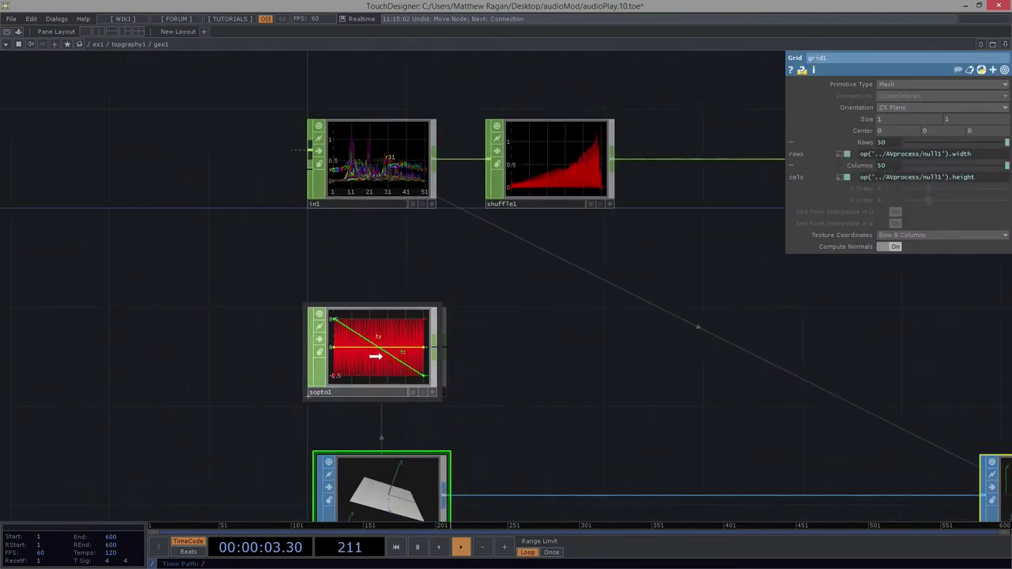
{"action": "left_click_drag", "start_coordinate": [542, 340], "coordinate": [394, 489]}
Add a Select CHOP after sopto1 and set its Channel Names to ty.
{"action": "scroll", "coordinate": [340, 347], "scroll_direction": "up", "scroll_amount": 2}
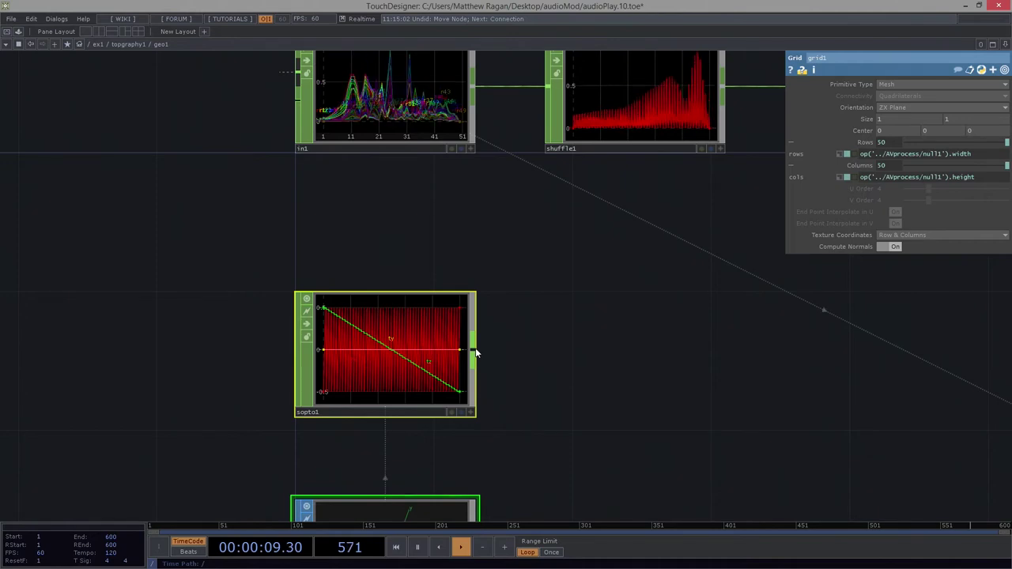
{"action": "right_click", "coordinate": [475, 354]}
{"action": "type", "text": "se"}
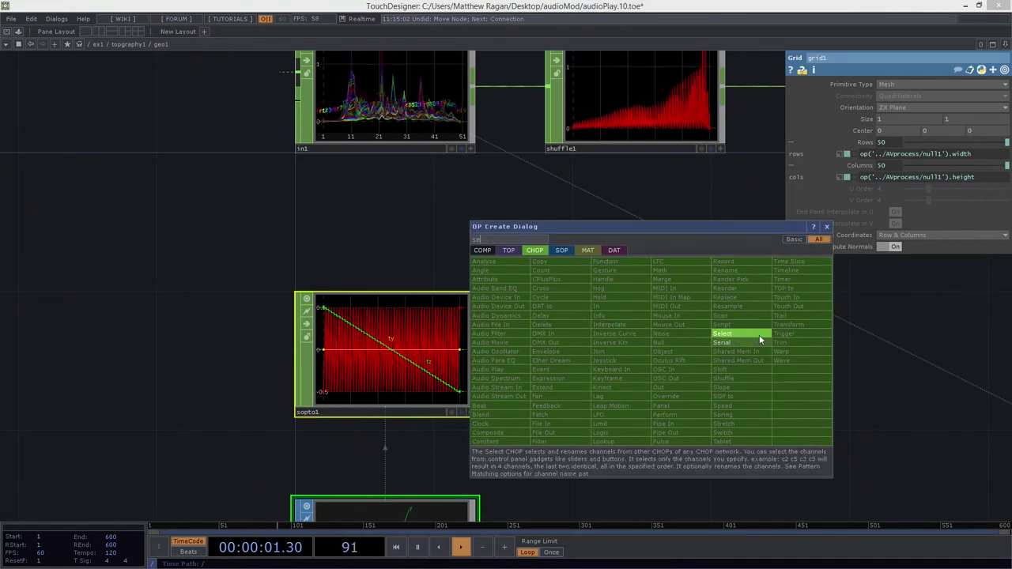
{"action": "left_click", "coordinate": [759, 336]}
{"action": "left_click", "coordinate": [647, 355]}
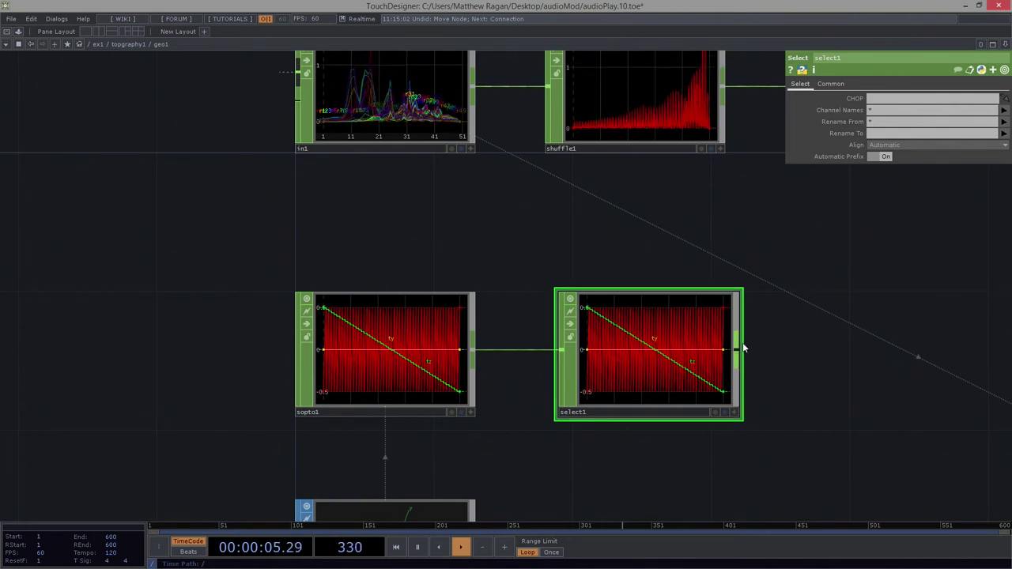
{"action": "left_click", "coordinate": [897, 113]}
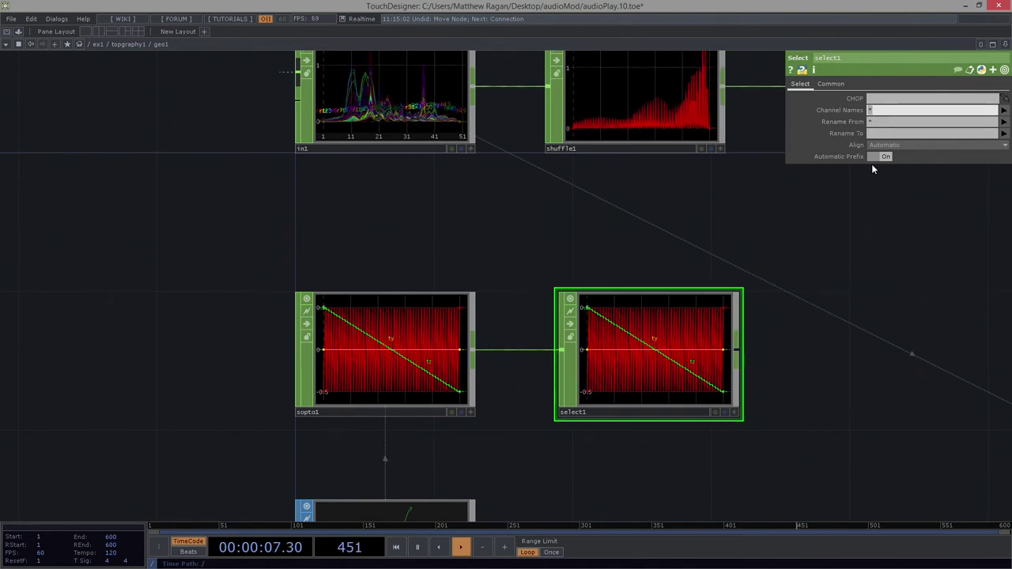
{"action": "type", "text": "ty"}
{"action": "key", "text": "Return"}
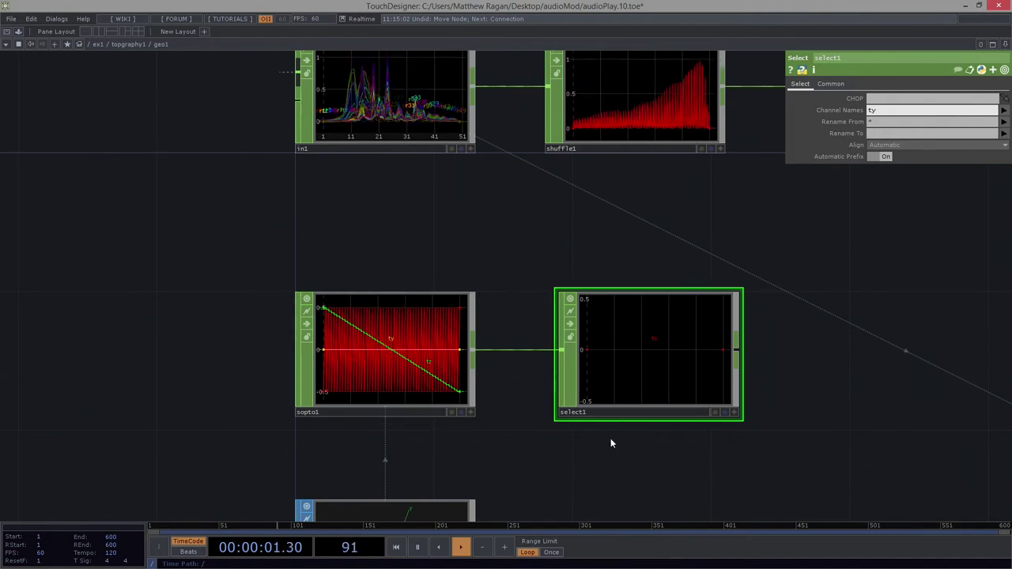
Add a Math CHOP fed by select1 and shuffle1, with Combine CHOPs set to Add.
{"action": "scroll", "coordinate": [508, 355], "scroll_direction": "down", "scroll_amount": 5}
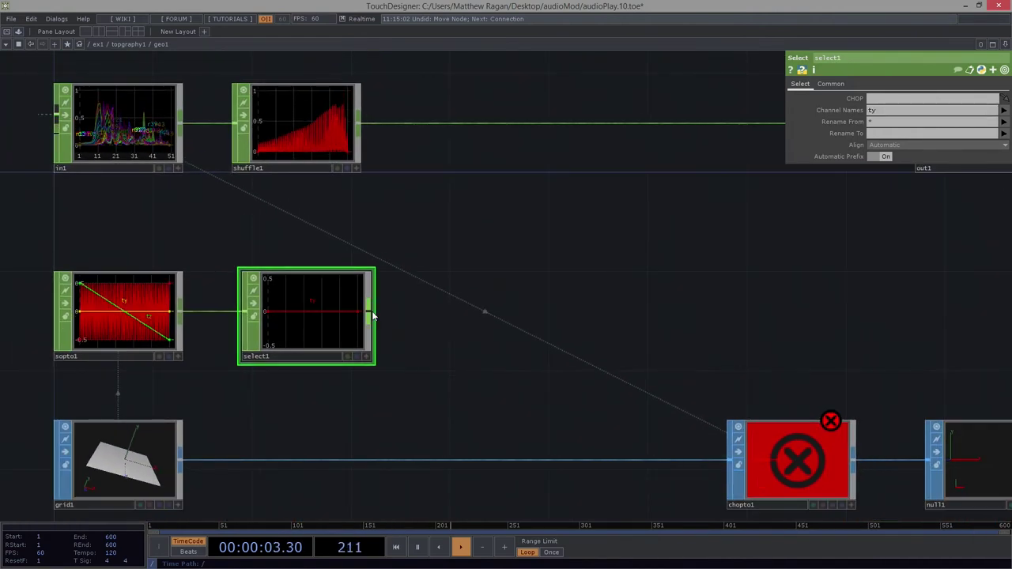
{"action": "key", "text": "Tab"}
{"action": "type", "text": "m"}
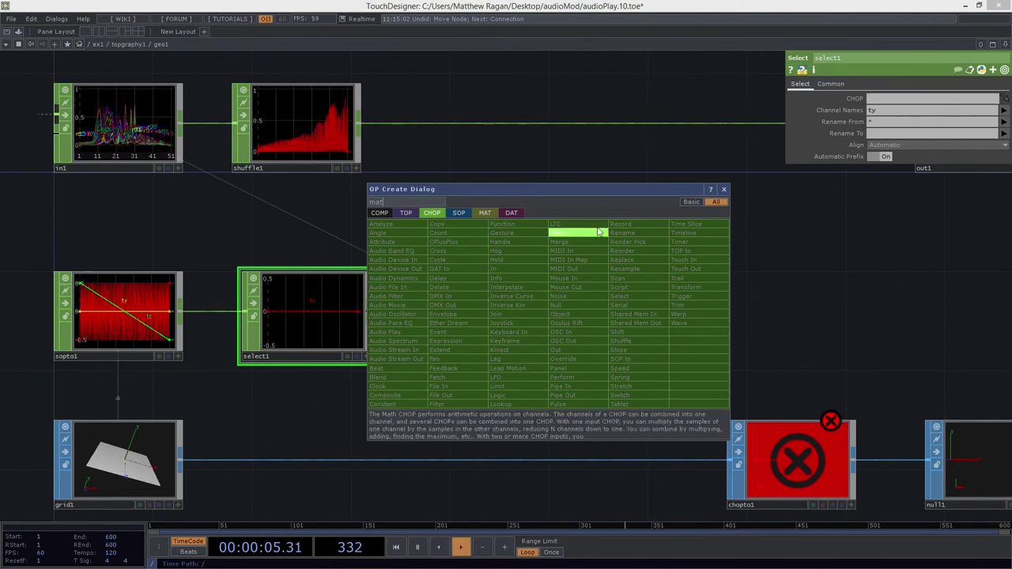
{"action": "left_click", "coordinate": [592, 235]}
{"action": "left_click", "coordinate": [519, 318]}
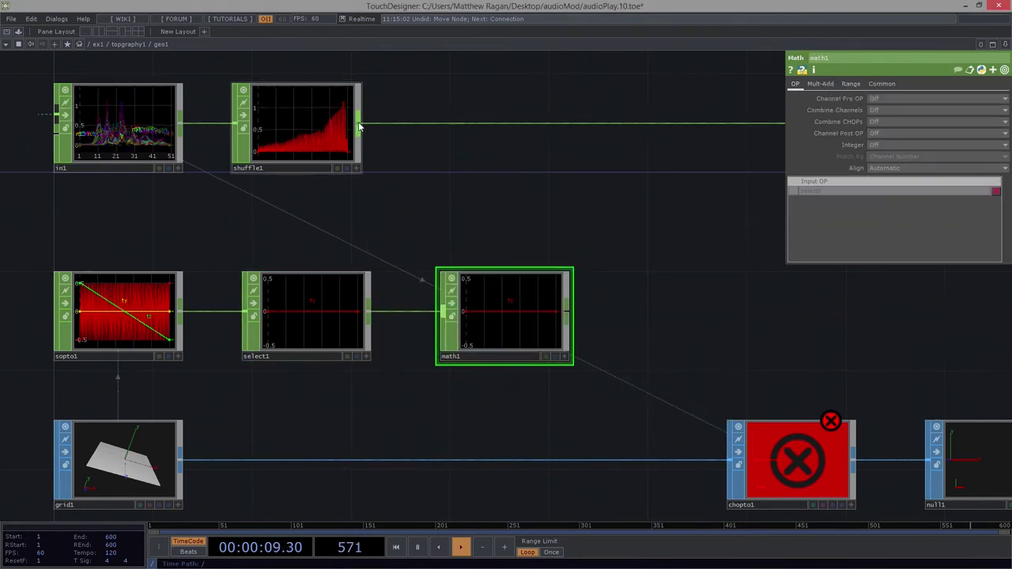
{"action": "left_click", "coordinate": [442, 308]}
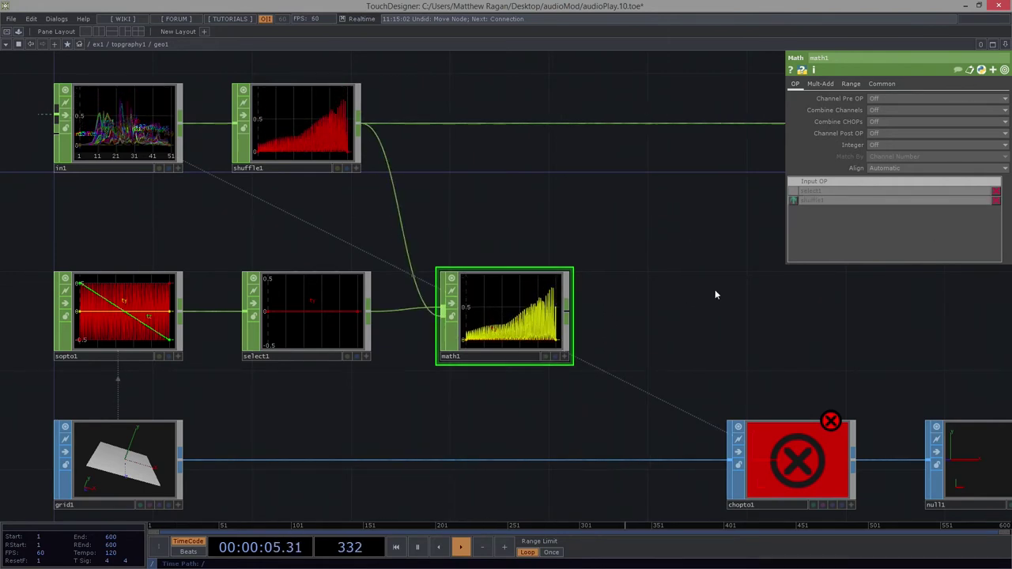
{"action": "left_click", "coordinate": [877, 121]}
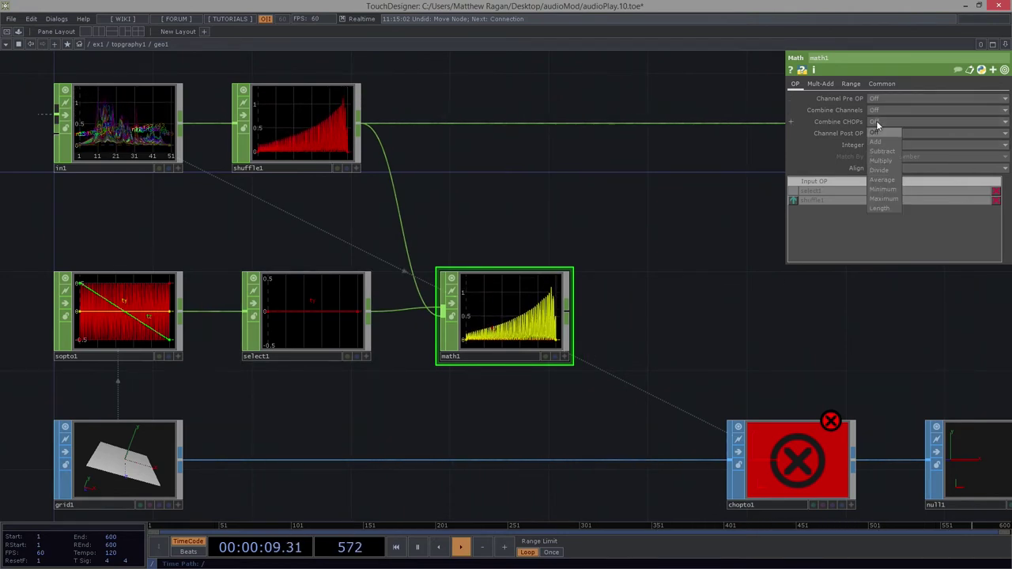
{"action": "left_click", "coordinate": [877, 141]}
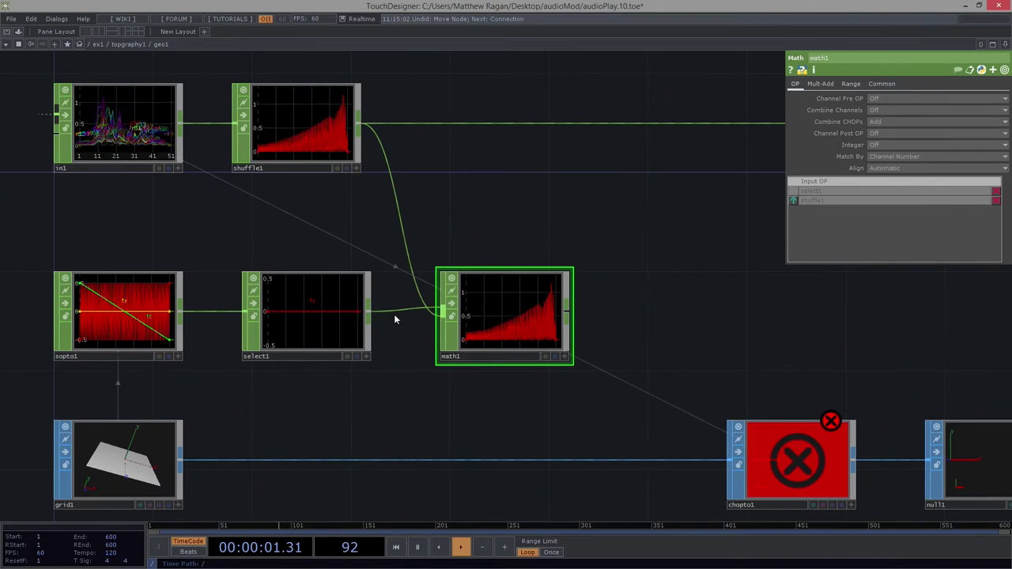
Pause the timeline, compare math1's waveform with those of select1 and shuffle1, and resume playback.
{"action": "scroll", "coordinate": [515, 390], "scroll_direction": "up", "scroll_amount": 3}
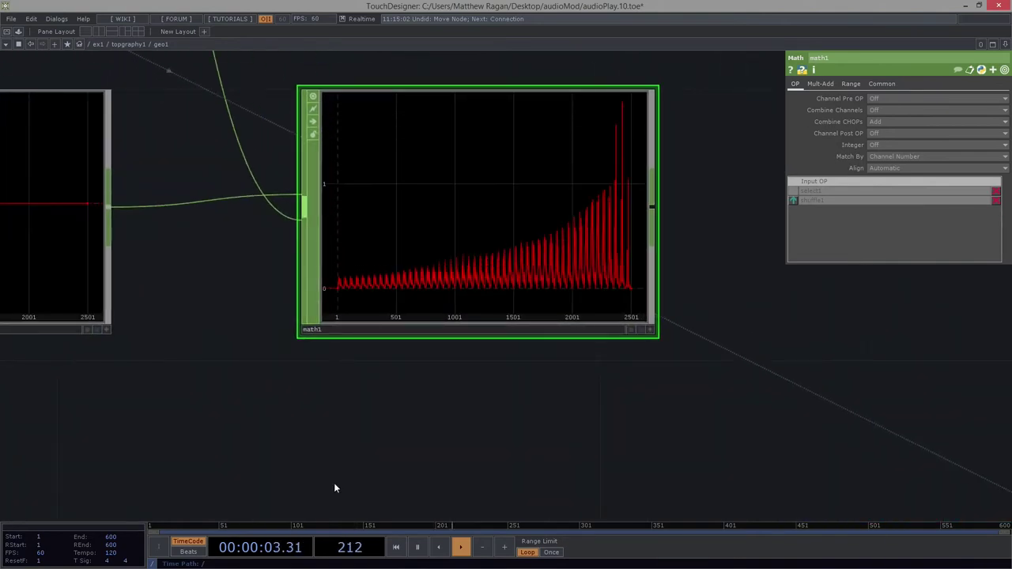
{"action": "left_click", "coordinate": [419, 547]}
{"action": "left_click_drag", "start_coordinate": [535, 218], "coordinate": [540, 268]}
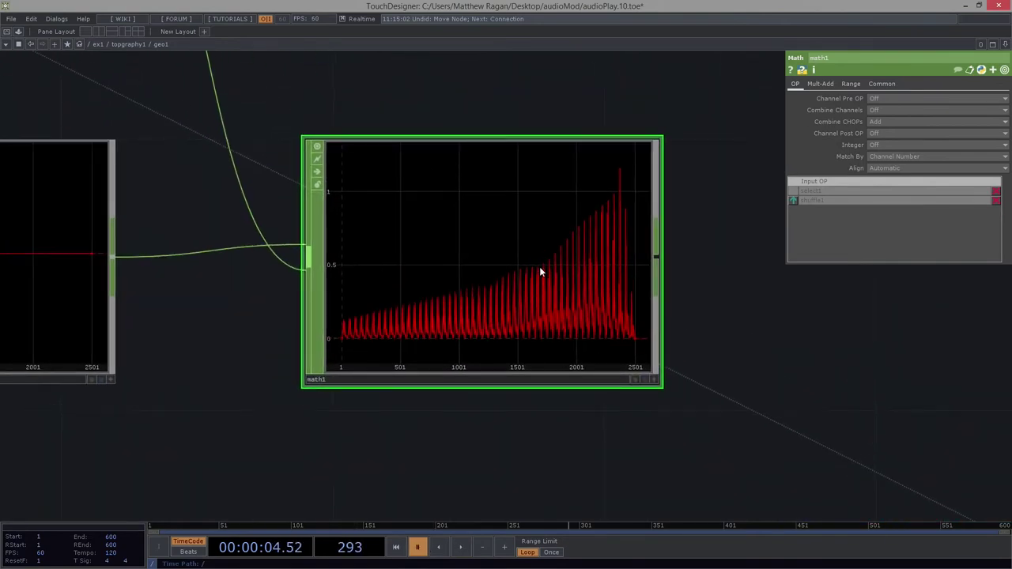
{"action": "scroll", "coordinate": [541, 272], "scroll_direction": "up", "scroll_amount": 2}
{"action": "scroll", "coordinate": [512, 235], "scroll_direction": "down", "scroll_amount": 2}
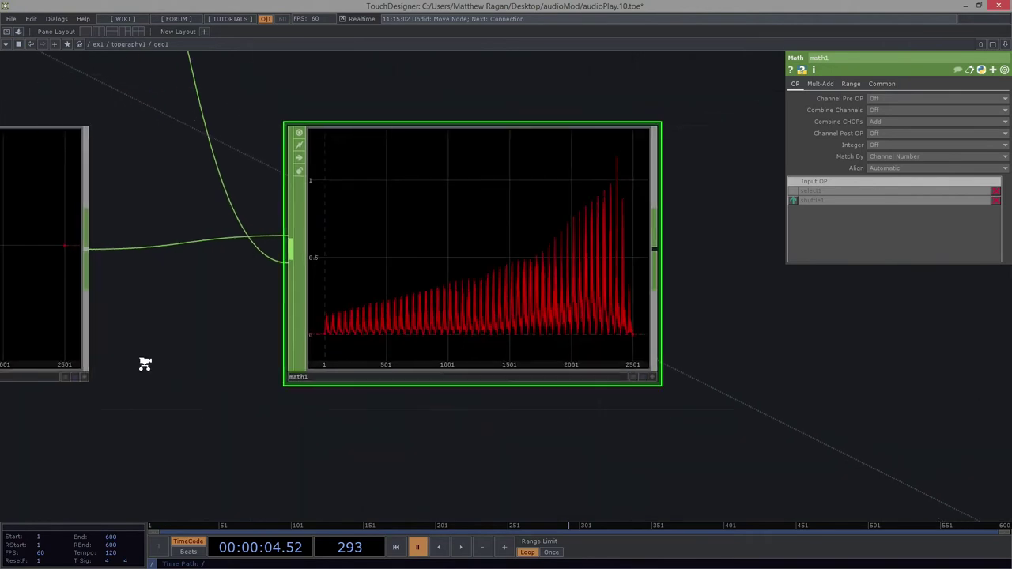
{"action": "left_click_drag", "start_coordinate": [145, 360], "coordinate": [505, 385]}
{"action": "scroll", "coordinate": [458, 364], "scroll_direction": "down", "scroll_amount": 4}
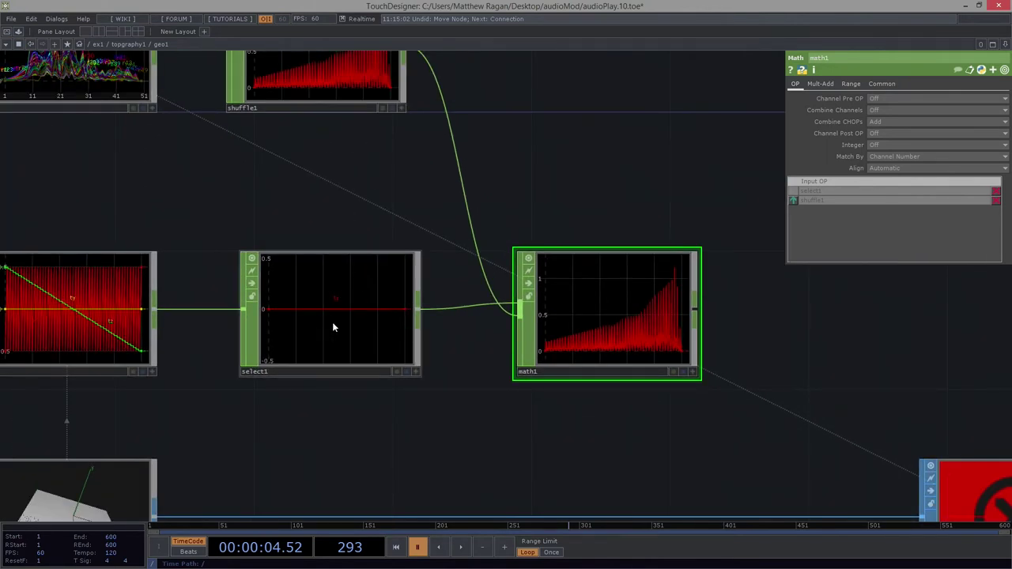
{"action": "left_click_drag", "start_coordinate": [416, 206], "coordinate": [416, 269]}
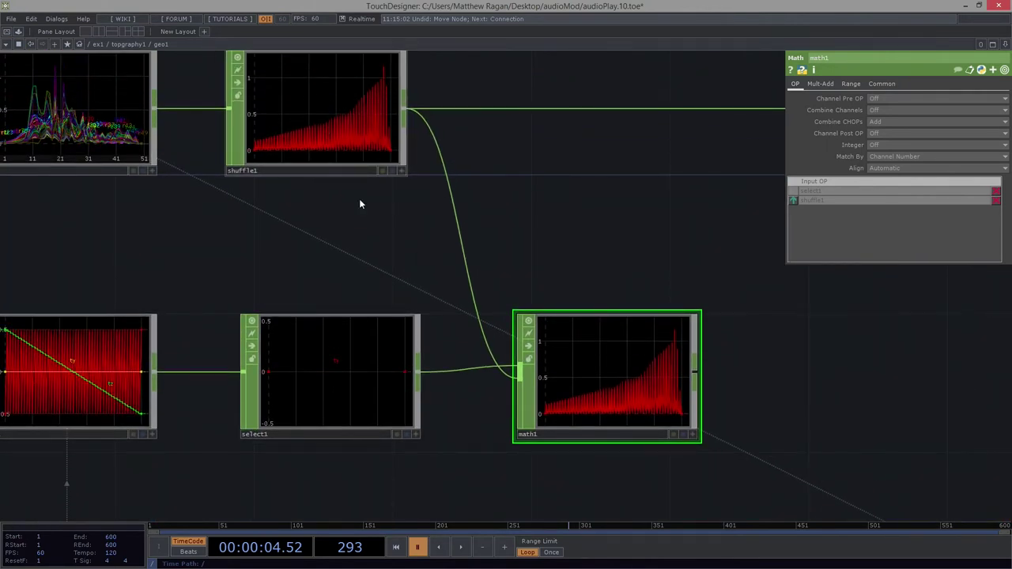
{"action": "left_click", "coordinate": [465, 556]}
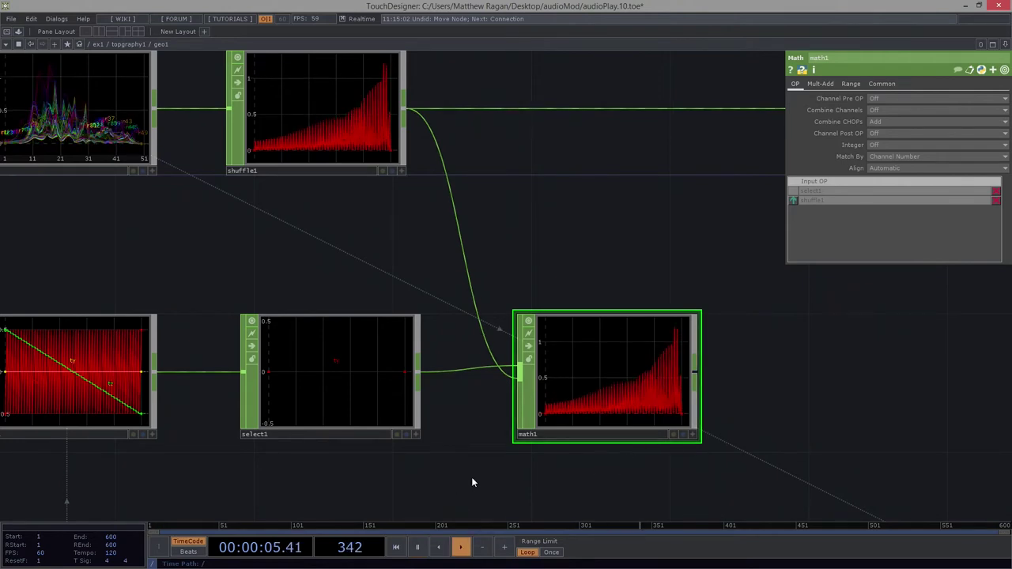
Add an unconnected Replace CHOP in the open space between math1 and out1.
{"action": "left_click_drag", "start_coordinate": [578, 413], "coordinate": [321, 340]}
{"action": "scroll", "coordinate": [410, 320], "scroll_direction": "up", "scroll_amount": 3}
{"action": "scroll", "coordinate": [409, 320], "scroll_direction": "down", "scroll_amount": 5}
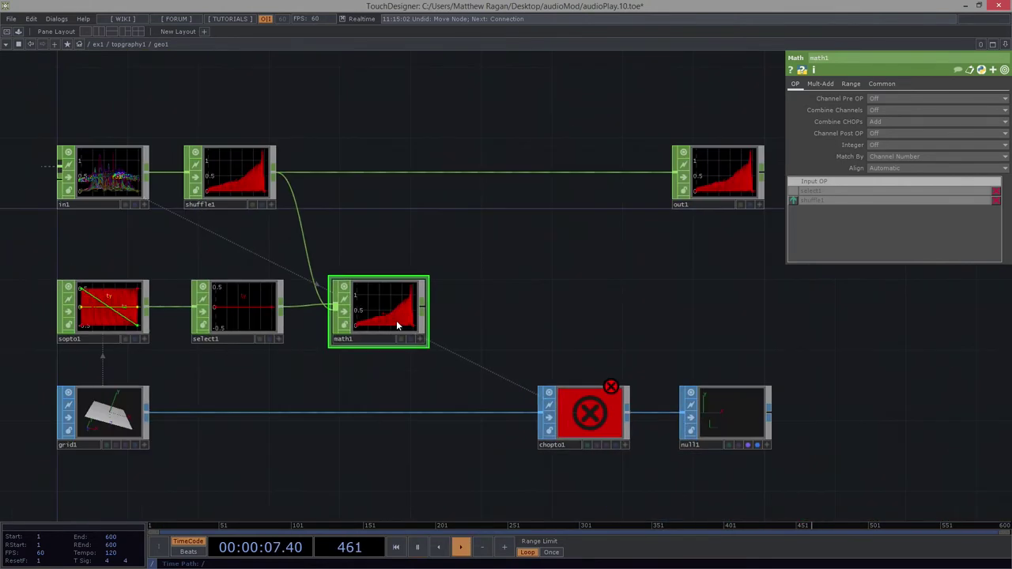
{"action": "key", "text": "Tab"}
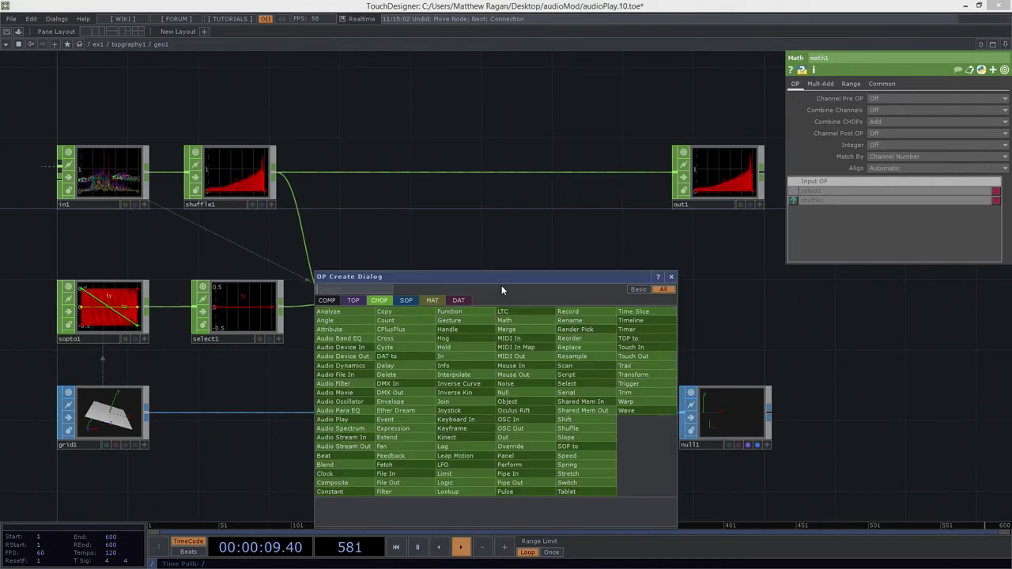
{"action": "type", "text": "rep"}
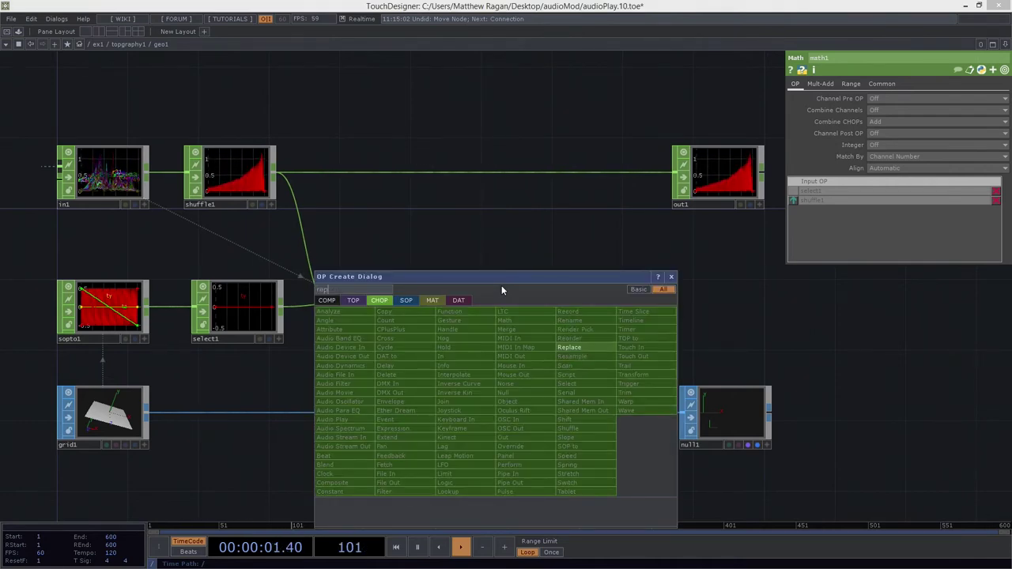
{"action": "key", "text": "Return"}
{"action": "left_click", "coordinate": [546, 254]}
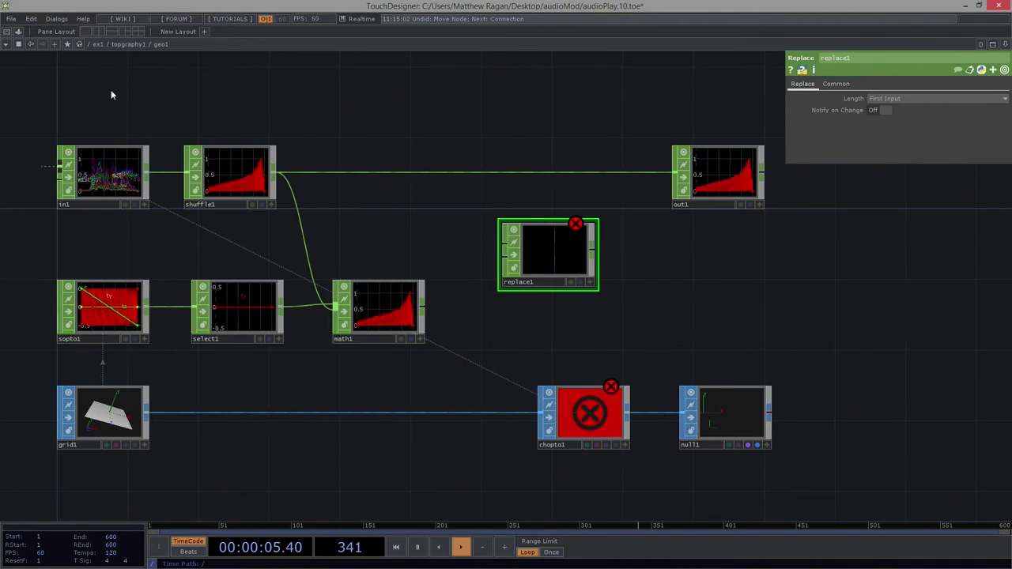
Move sopto1 above the select1 row, wire it into replace1's first input, and bring replace1 level with it.
{"action": "left_click_drag", "start_coordinate": [283, 448], "coordinate": [296, 340]}
{"action": "right_click_drag", "start_coordinate": [843, 441], "coordinate": [17, 215]}
{"action": "left_click_drag", "start_coordinate": [127, 196], "coordinate": [127, 267]}
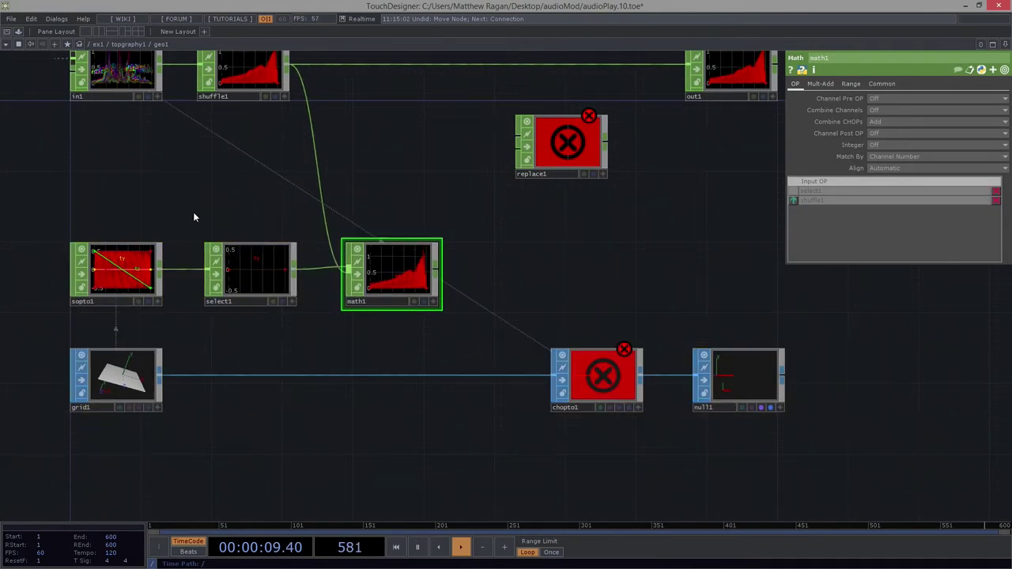
{"action": "left_click_drag", "start_coordinate": [416, 194], "coordinate": [403, 230]}
{"action": "right_click_drag", "start_coordinate": [111, 242], "coordinate": [133, 329]}
{"action": "left_click_drag", "start_coordinate": [121, 307], "coordinate": [505, 174]}
{"action": "left_click_drag", "start_coordinate": [571, 195], "coordinate": [565, 230]}
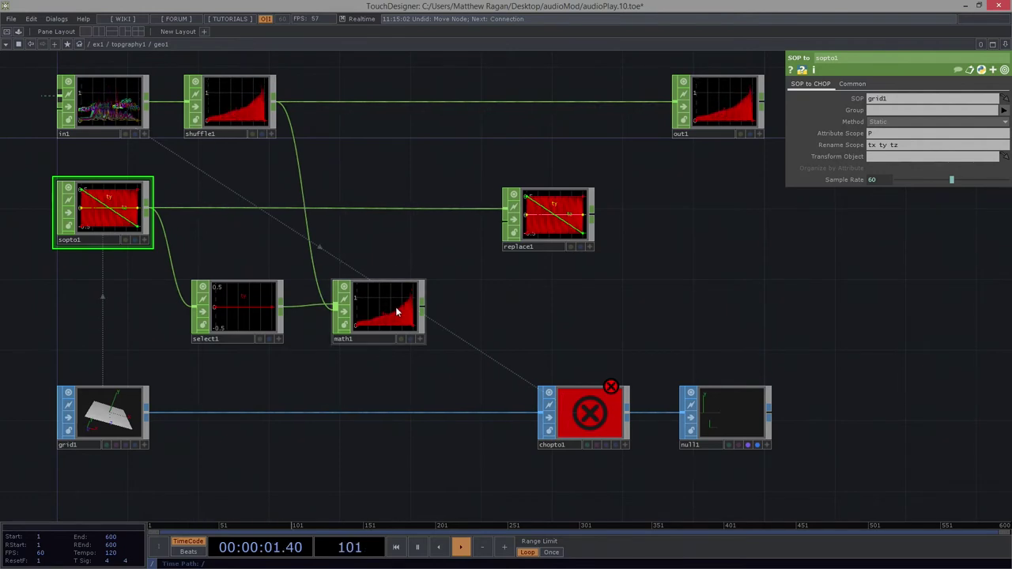
Wire math1 into replace1's second input.
{"action": "scroll", "coordinate": [387, 325], "scroll_direction": "up", "scroll_amount": 2}
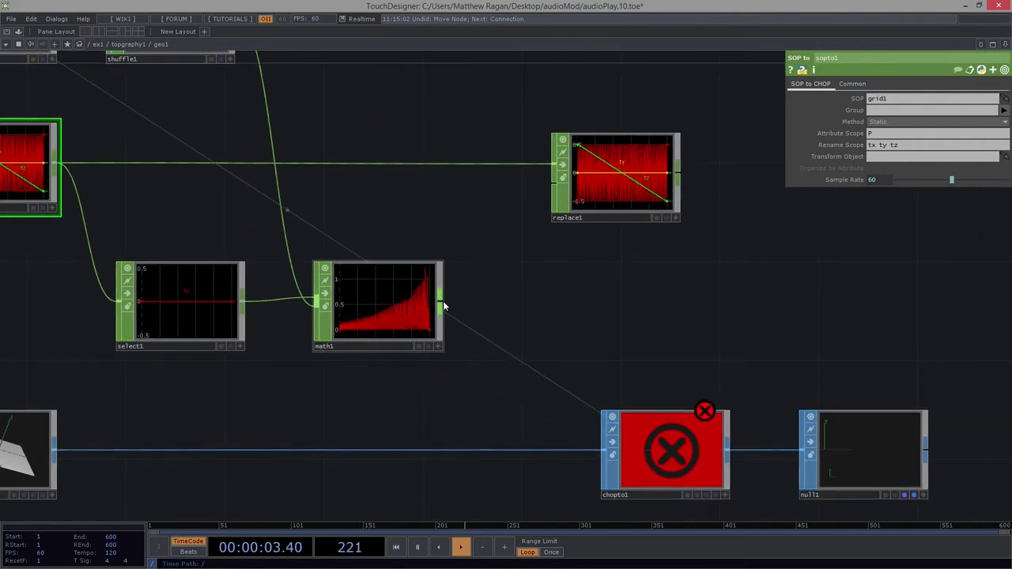
{"action": "left_click_drag", "start_coordinate": [524, 252], "coordinate": [552, 194]}
{"action": "left_click", "coordinate": [552, 197]}
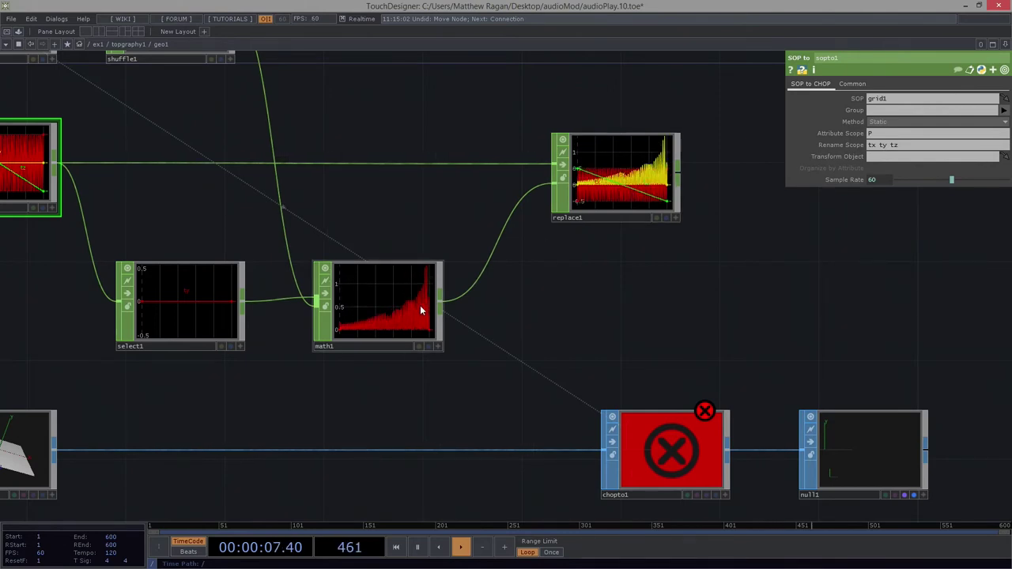
Move grid1, chopto1 and null1 together into a row above all the CHOPs.
{"action": "scroll", "coordinate": [420, 306], "scroll_direction": "down", "scroll_amount": 2}
{"action": "left_click_drag", "start_coordinate": [619, 354], "coordinate": [656, 401]}
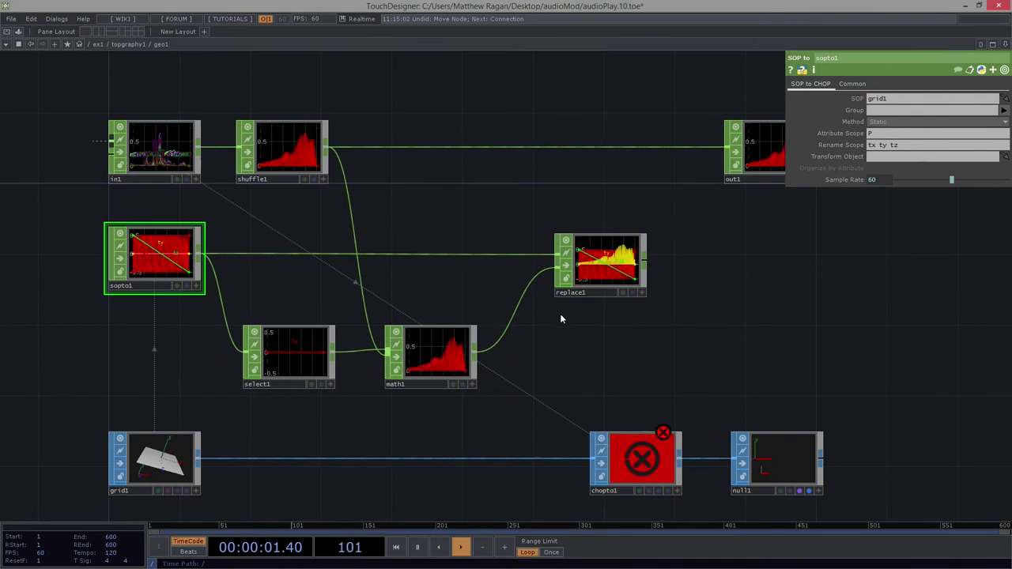
{"action": "scroll", "coordinate": [561, 312], "scroll_direction": "down", "scroll_amount": 3}
{"action": "right_click_drag", "start_coordinate": [753, 438], "coordinate": [337, 369]}
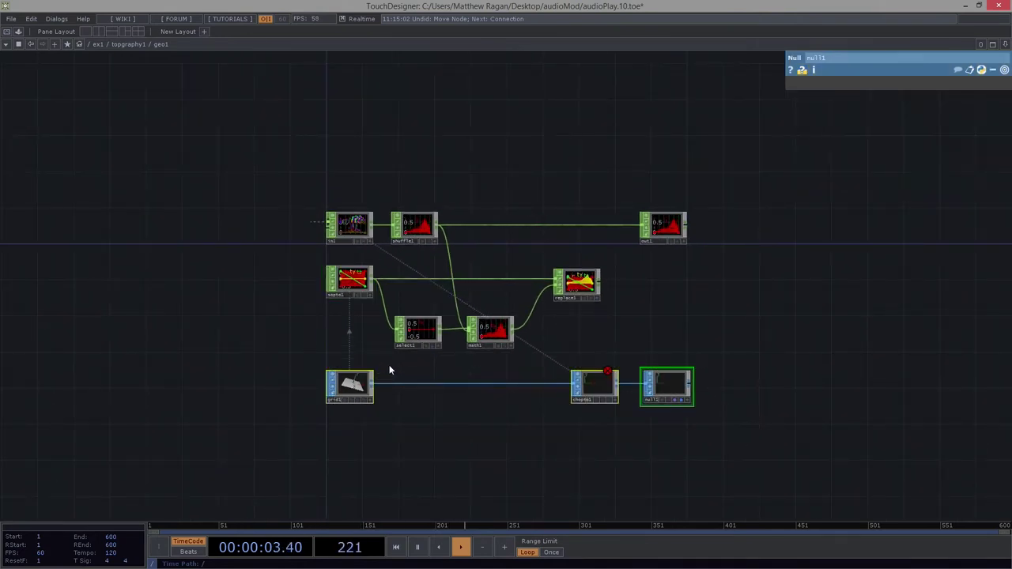
{"action": "left_click_drag", "start_coordinate": [387, 388], "coordinate": [340, 168]}
{"action": "left_click", "coordinate": [338, 166]}
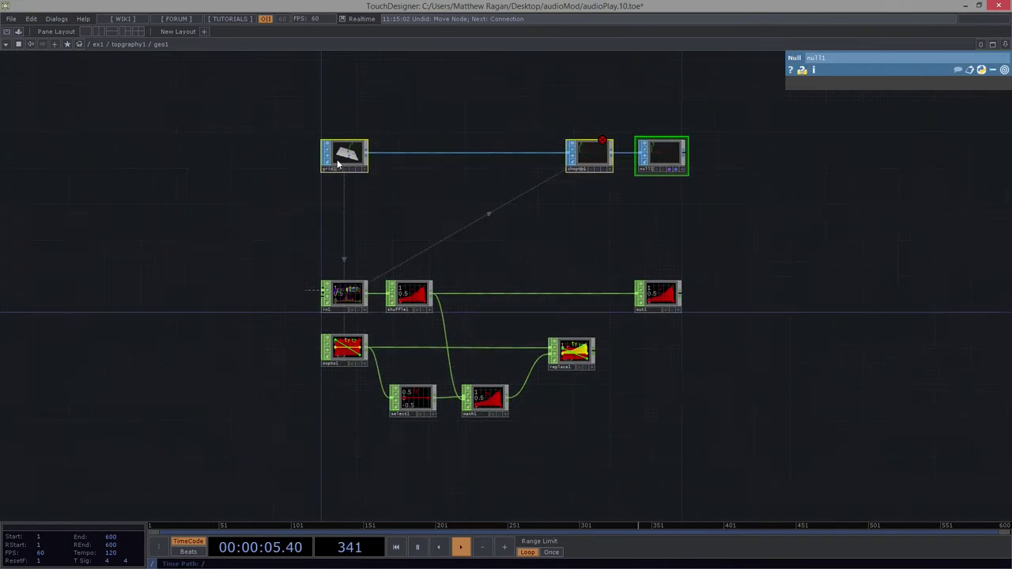
Move sopto1, select1, math1 and replace1 as a group between the grid1 row and the in1 row.
{"action": "scroll", "coordinate": [340, 162], "scroll_direction": "up", "scroll_amount": 2}
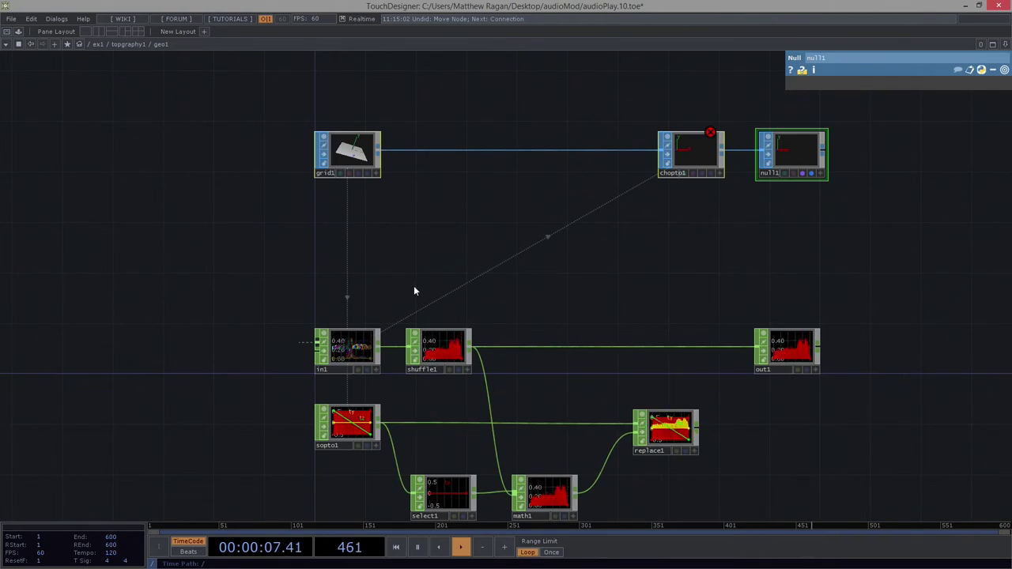
{"action": "left_click_drag", "start_coordinate": [674, 451], "coordinate": [667, 420]}
{"action": "right_click_drag", "start_coordinate": [741, 377], "coordinate": [332, 493]}
{"action": "left_click_drag", "start_coordinate": [333, 401], "coordinate": [333, 193]}
{"action": "left_click_drag", "start_coordinate": [638, 286], "coordinate": [630, 303]}
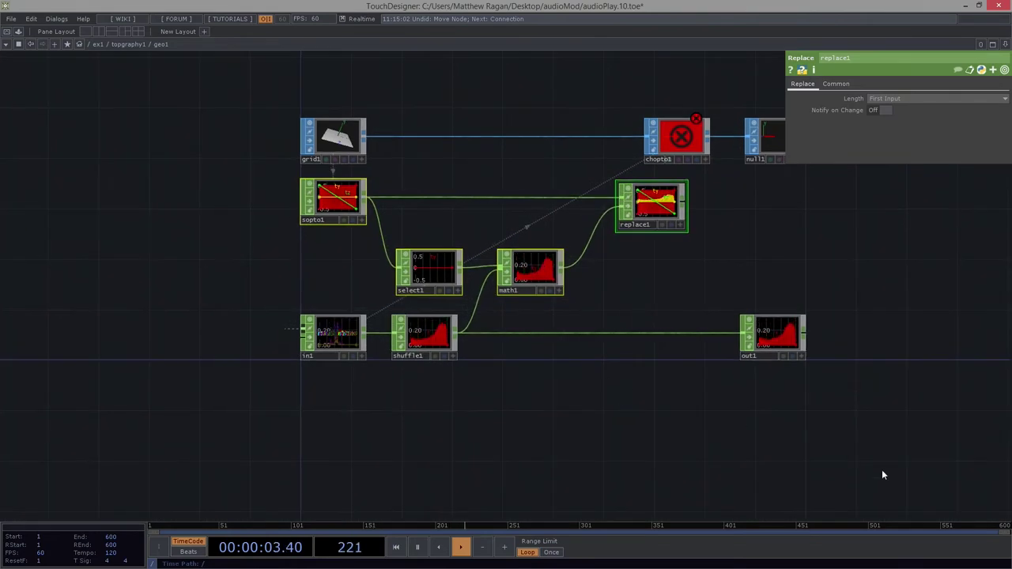
Shift the grid1 row and the sopto1 group up together to leave more space above in1 and shuffle1.
{"action": "left_click_drag", "start_coordinate": [555, 78], "coordinate": [500, 178]}
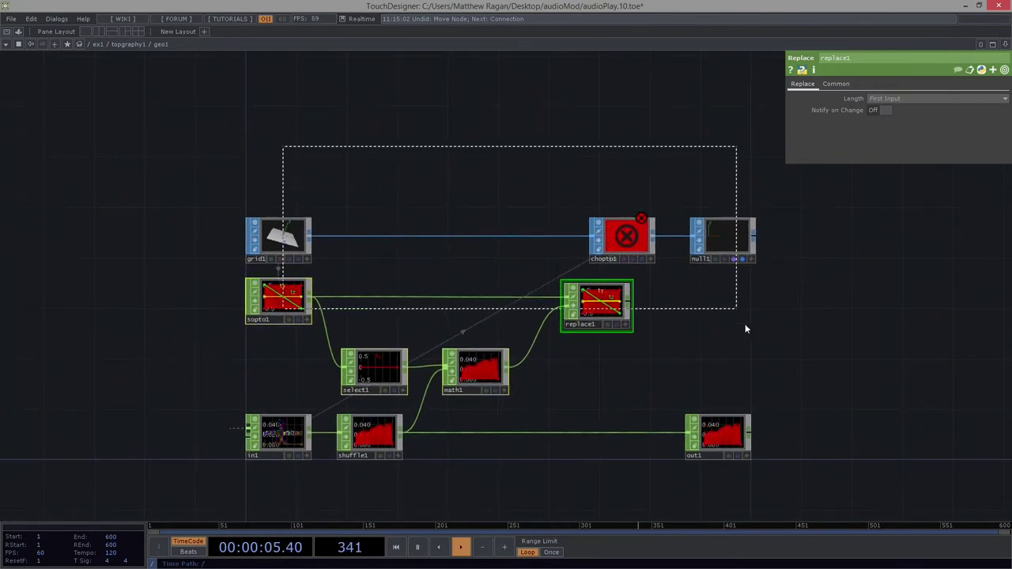
{"action": "right_click_drag", "start_coordinate": [745, 325], "coordinate": [794, 397]}
{"action": "left_click_drag", "start_coordinate": [366, 377], "coordinate": [366, 356]}
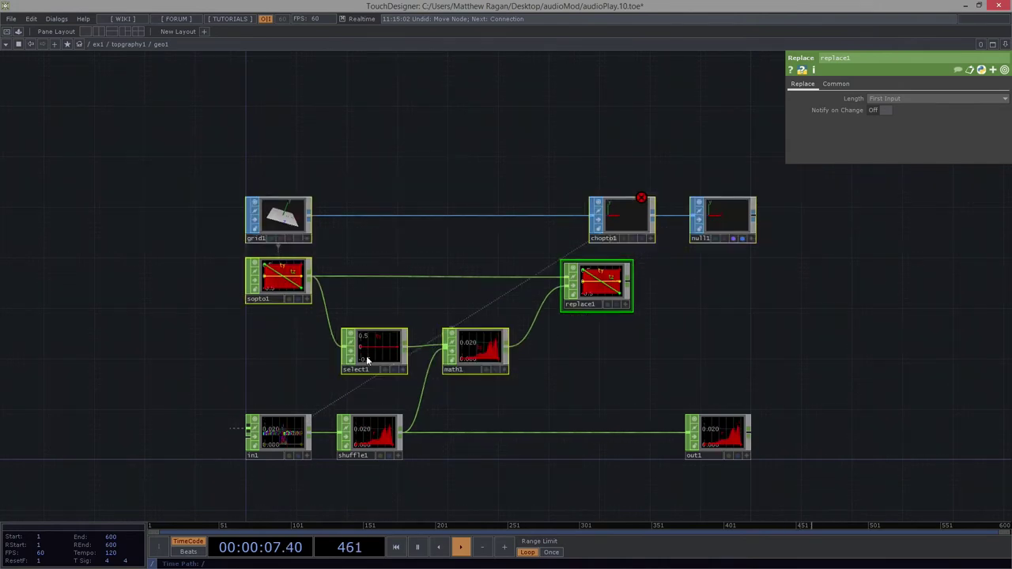
{"action": "scroll", "coordinate": [492, 366], "scroll_direction": "up", "scroll_amount": 3}
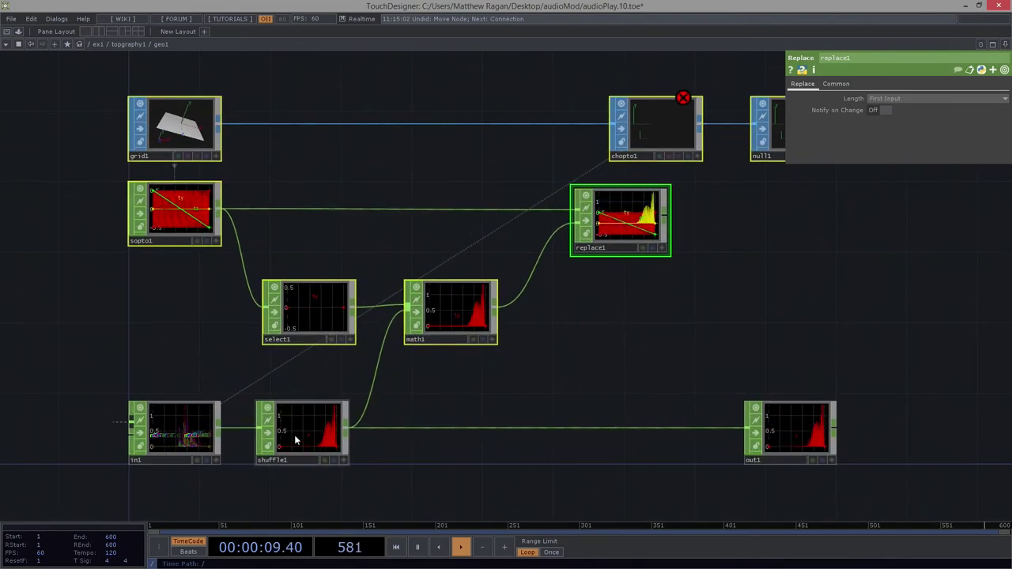
Move select1 and math1 up together, closer to the sopto1 and replace1 wire.
{"action": "scroll", "coordinate": [594, 313], "scroll_direction": "up", "scroll_amount": 3}
{"action": "scroll", "coordinate": [546, 332], "scroll_direction": "down", "scroll_amount": 4}
{"action": "left_click", "coordinate": [427, 375]}
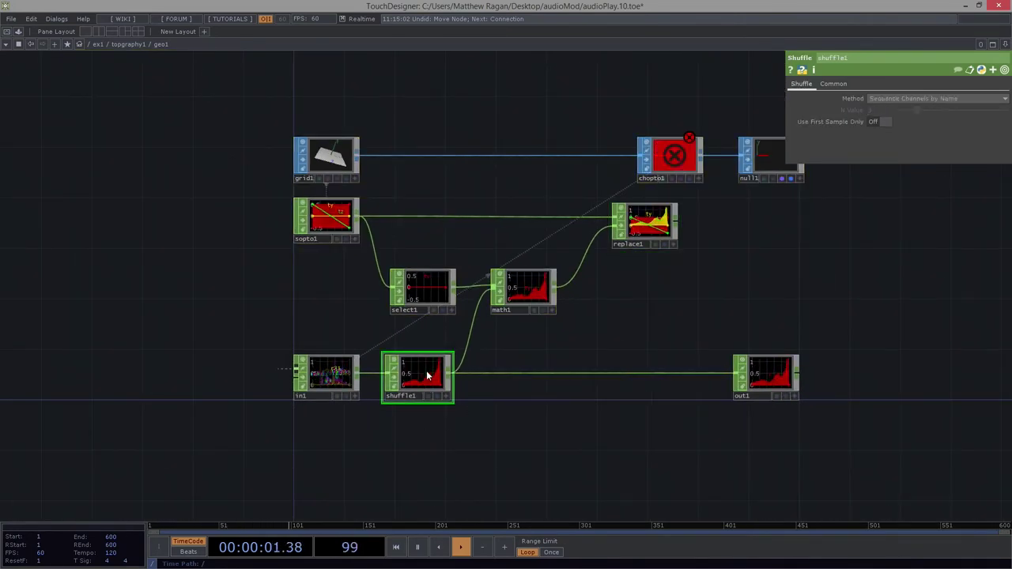
{"action": "left_click_drag", "start_coordinate": [396, 242], "coordinate": [551, 297]}
{"action": "scroll", "coordinate": [502, 203], "scroll_direction": "up", "scroll_amount": 3}
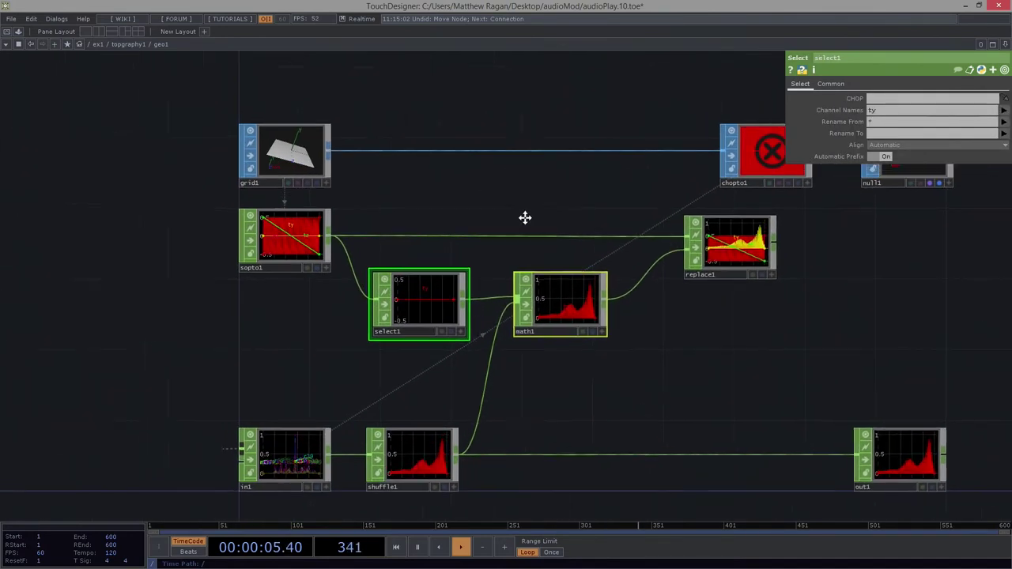
Examine how the grid's point positions and the shuffled audio data from in1 flow through select1 and math1 into replace1.
{"action": "scroll", "coordinate": [291, 161], "scroll_direction": "up", "scroll_amount": 3}
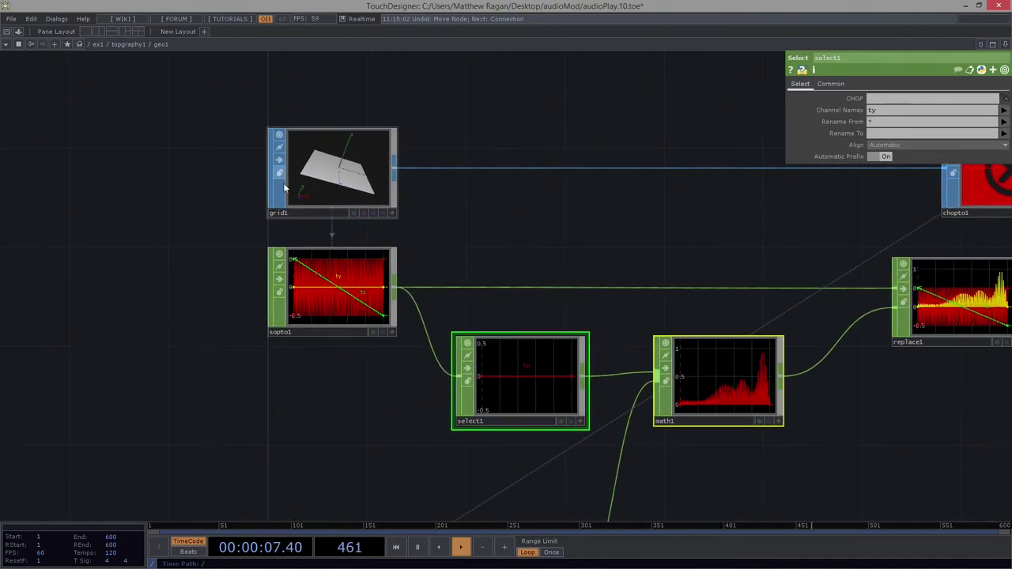
{"action": "scroll", "coordinate": [348, 290], "scroll_direction": "up", "scroll_amount": 3}
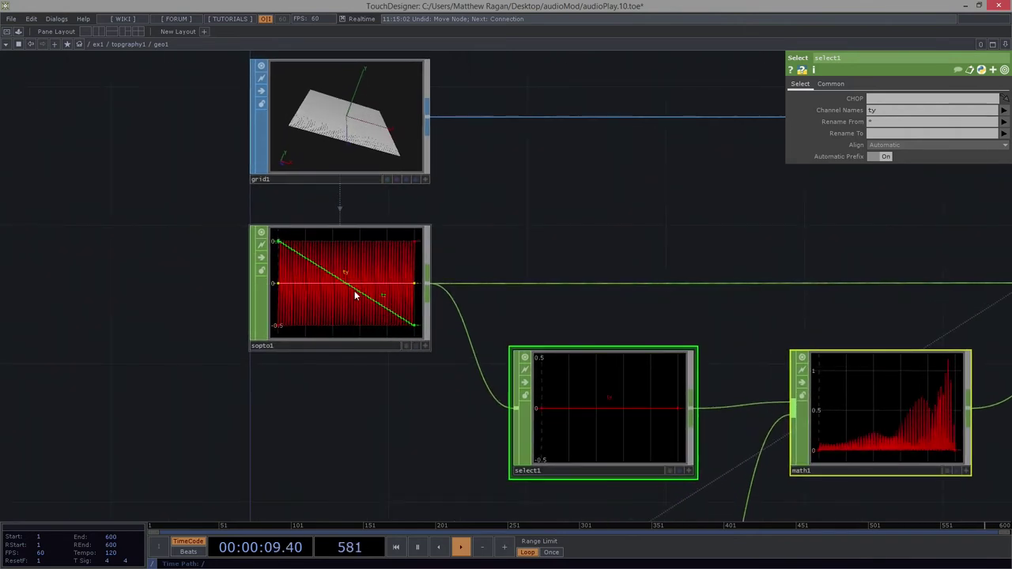
{"action": "scroll", "coordinate": [364, 276], "scroll_direction": "up", "scroll_amount": 3}
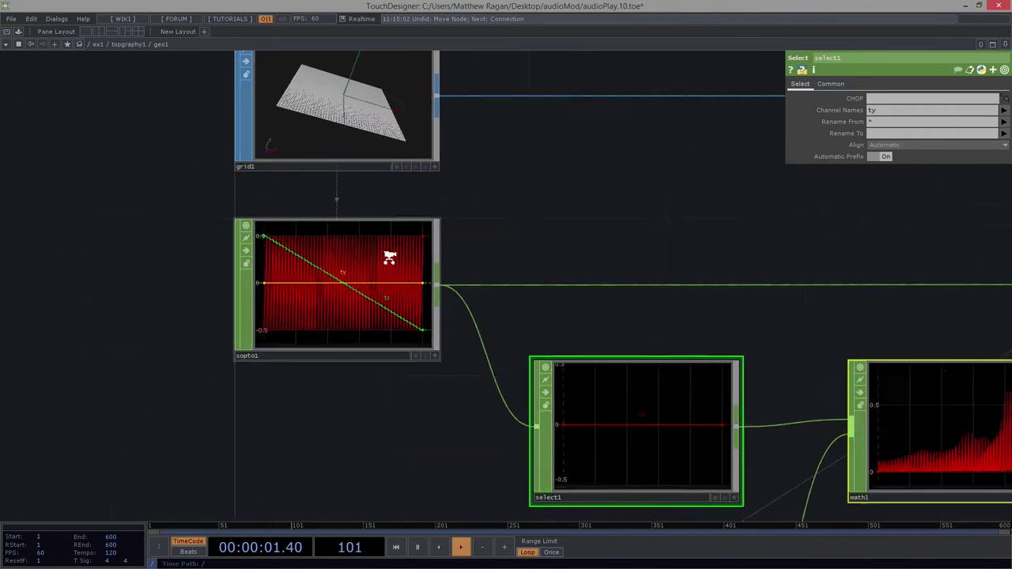
{"action": "scroll", "coordinate": [326, 272], "scroll_direction": "down", "scroll_amount": 5}
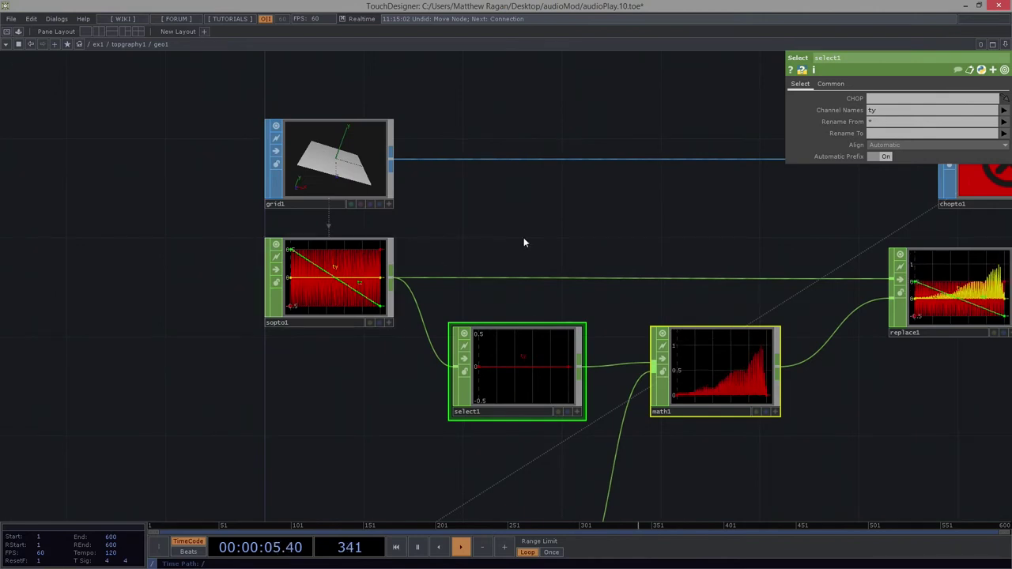
{"action": "left_click_drag", "start_coordinate": [451, 170], "coordinate": [317, 80]}
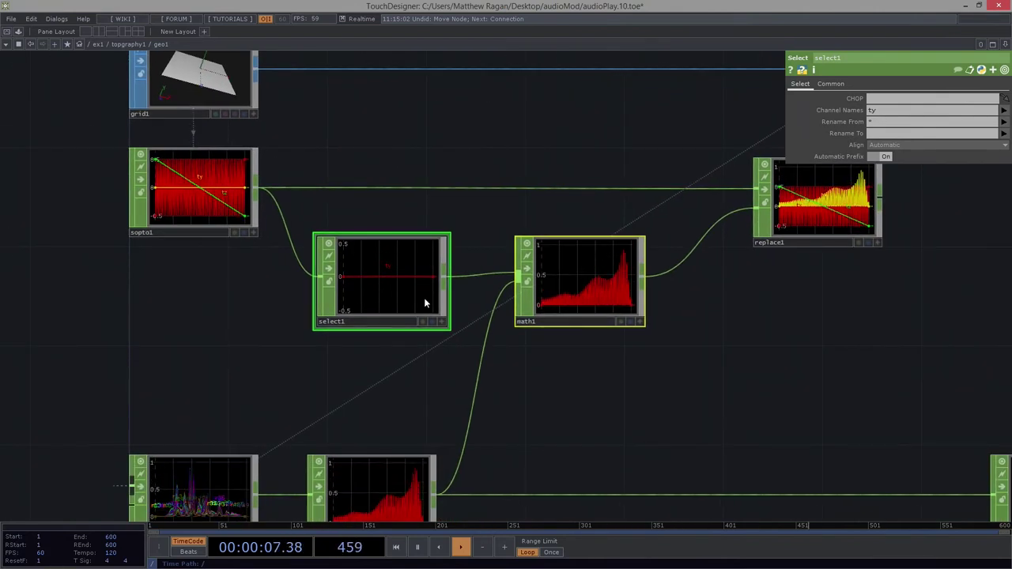
{"action": "left_click_drag", "start_coordinate": [131, 351], "coordinate": [84, 312]}
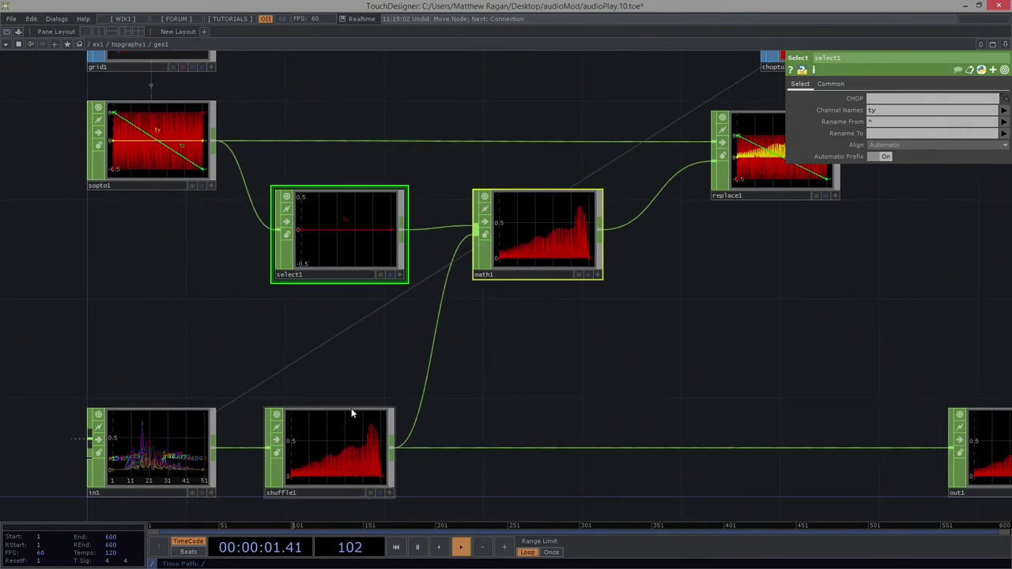
{"action": "right_click_drag", "start_coordinate": [367, 397], "coordinate": [320, 459]}
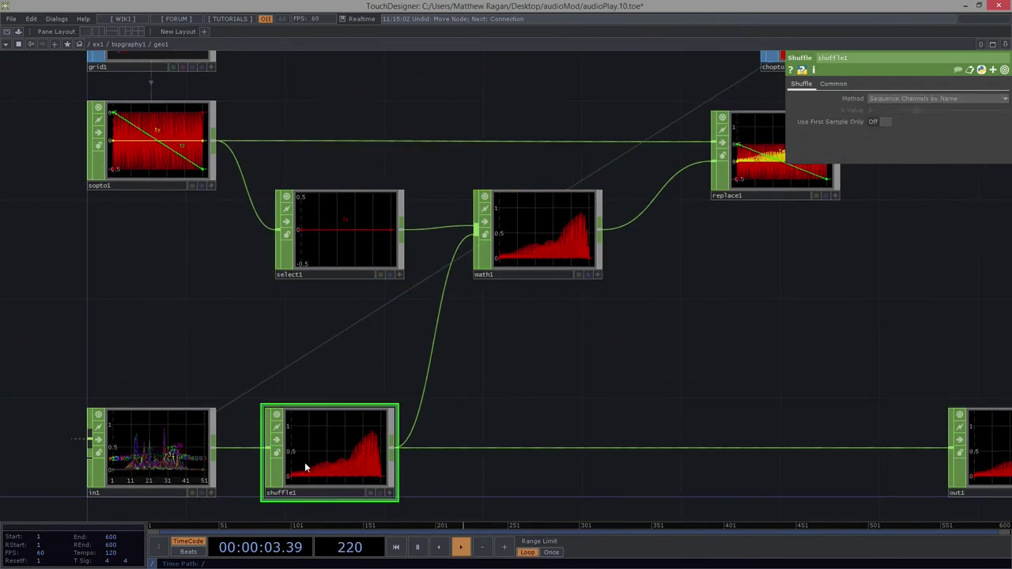
{"action": "left_click_drag", "start_coordinate": [473, 378], "coordinate": [456, 341]}
{"action": "middle_click_drag", "start_coordinate": [115, 415], "coordinate": [185, 427]}
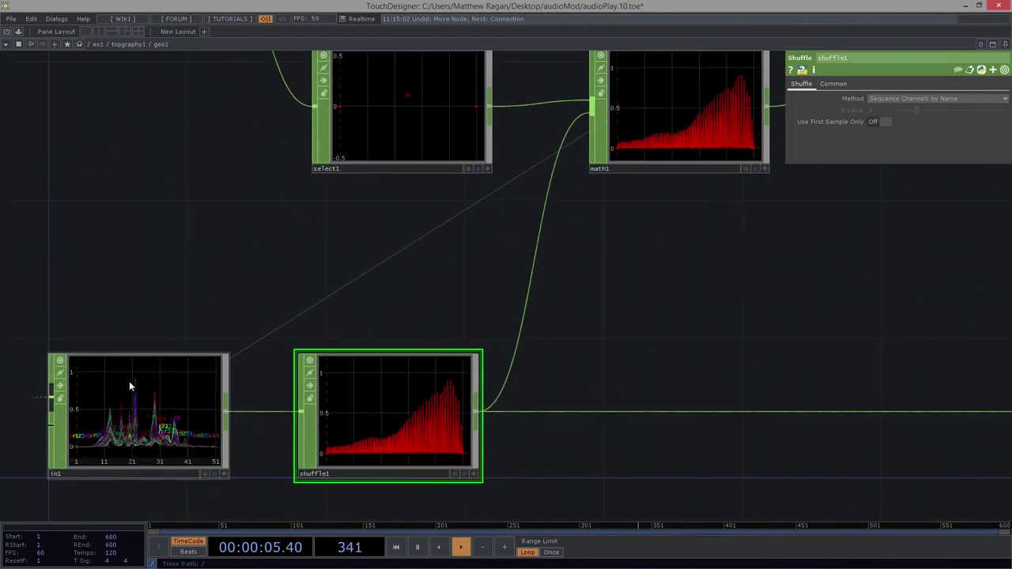
{"action": "scroll", "coordinate": [142, 426], "scroll_direction": "up", "scroll_amount": 2}
{"action": "right_click_drag", "start_coordinate": [56, 244], "coordinate": [158, 401]}
{"action": "scroll", "coordinate": [142, 415], "scroll_direction": "down", "scroll_amount": 5}
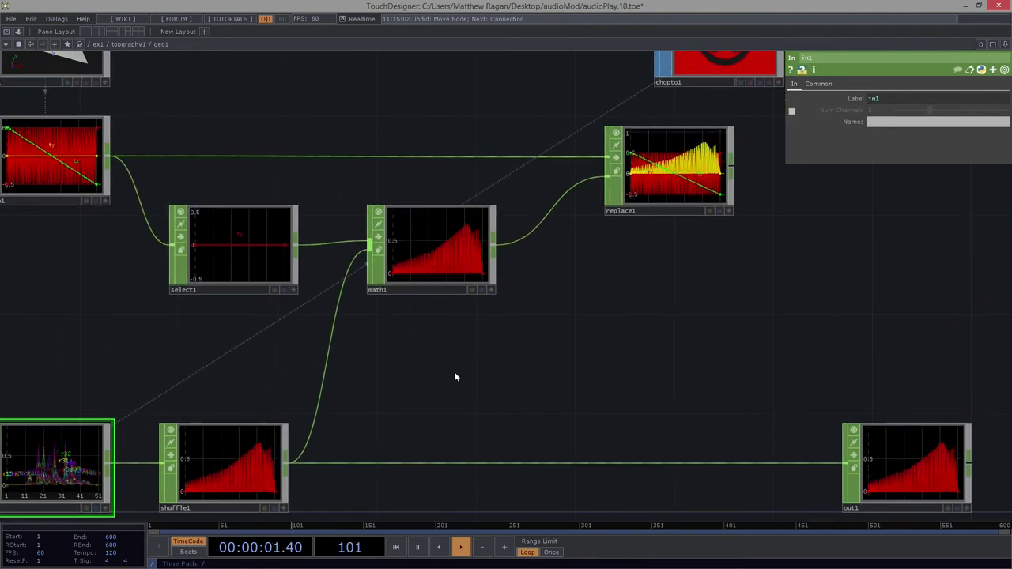
{"action": "left_click_drag", "start_coordinate": [506, 371], "coordinate": [326, 443]}
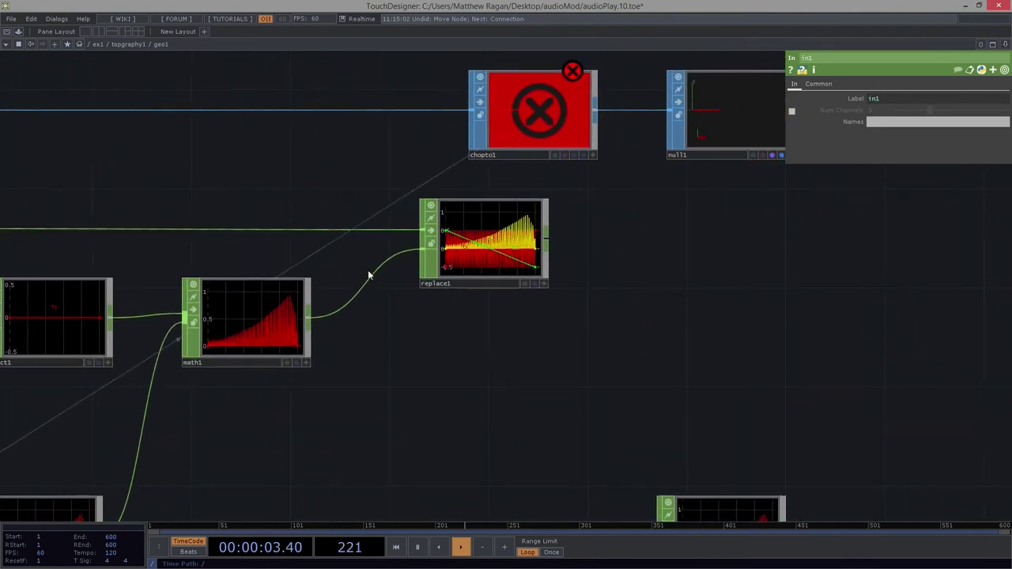
{"action": "scroll", "coordinate": [463, 316], "scroll_direction": "up", "scroll_amount": 4}
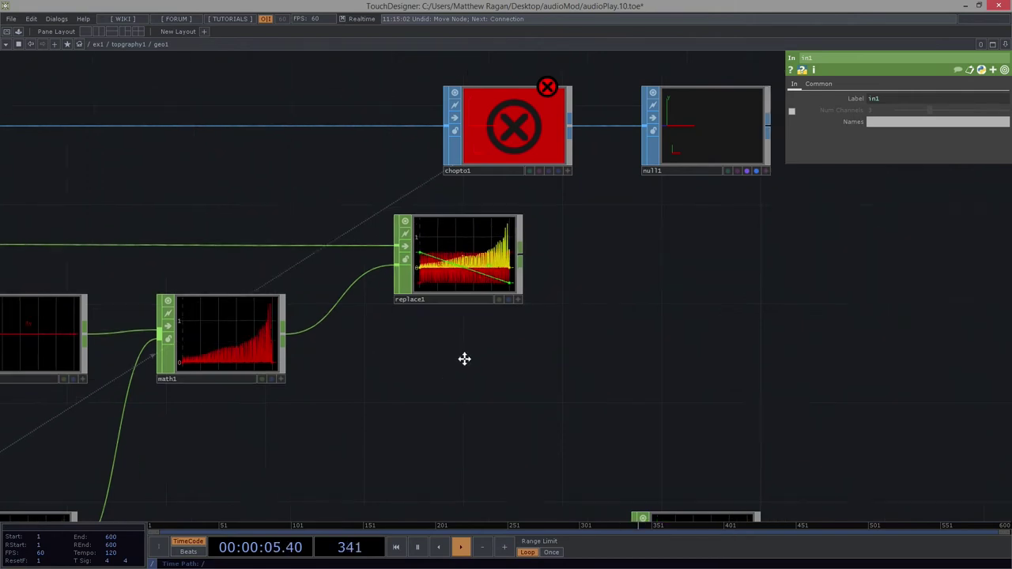
{"action": "left_click_drag", "start_coordinate": [164, 425], "coordinate": [344, 425]}
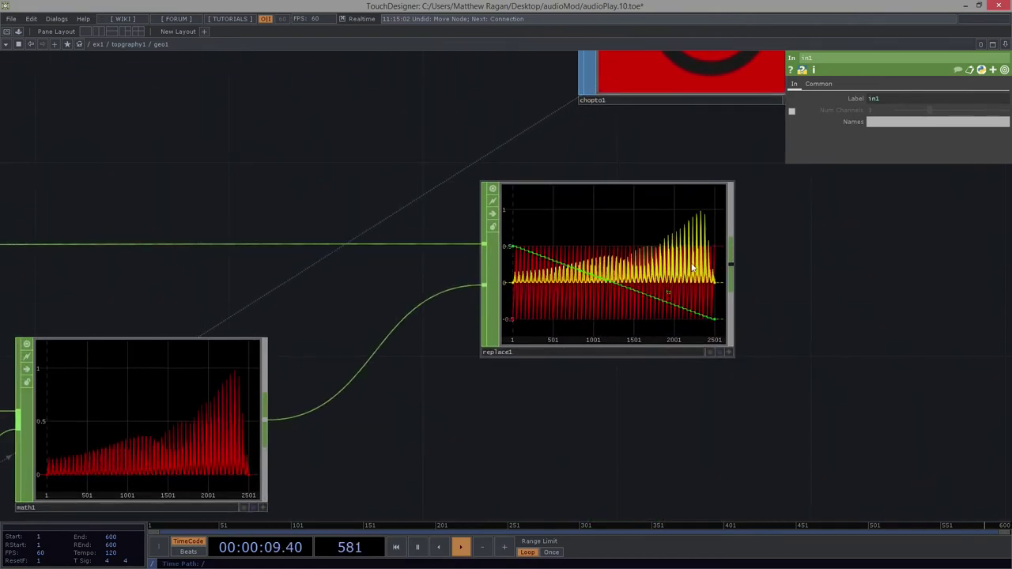
{"action": "scroll", "coordinate": [767, 354], "scroll_direction": "down", "scroll_amount": 2}
{"action": "left_click_drag", "start_coordinate": [625, 393], "coordinate": [228, 468]}
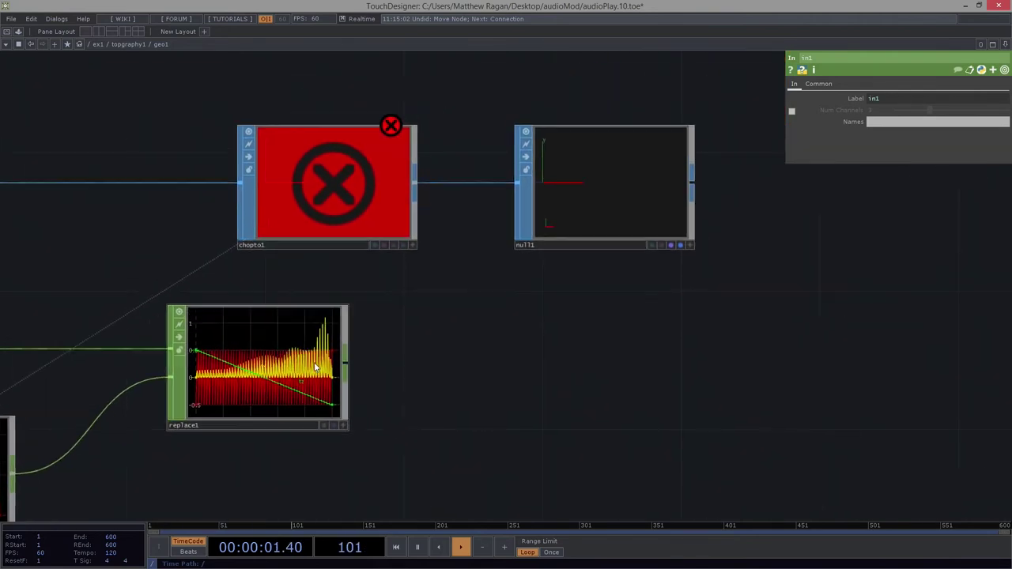
Move replace1 away from chopto1 and add a Null CHOP connected to replace1's output.
{"action": "left_click_drag", "start_coordinate": [262, 359], "coordinate": [155, 367]}
{"action": "right_click", "coordinate": [279, 363]}
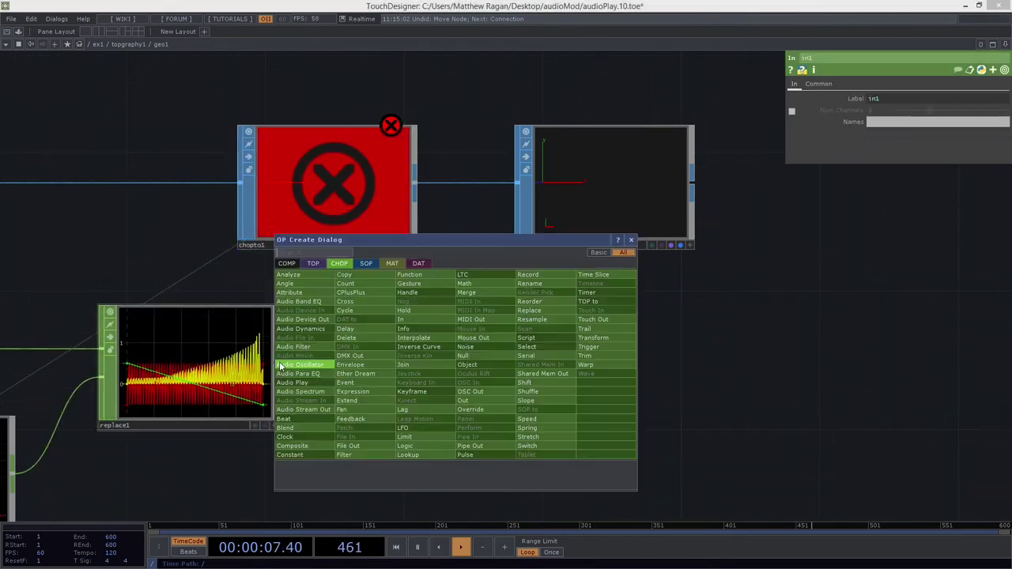
{"action": "type", "text": "null"}
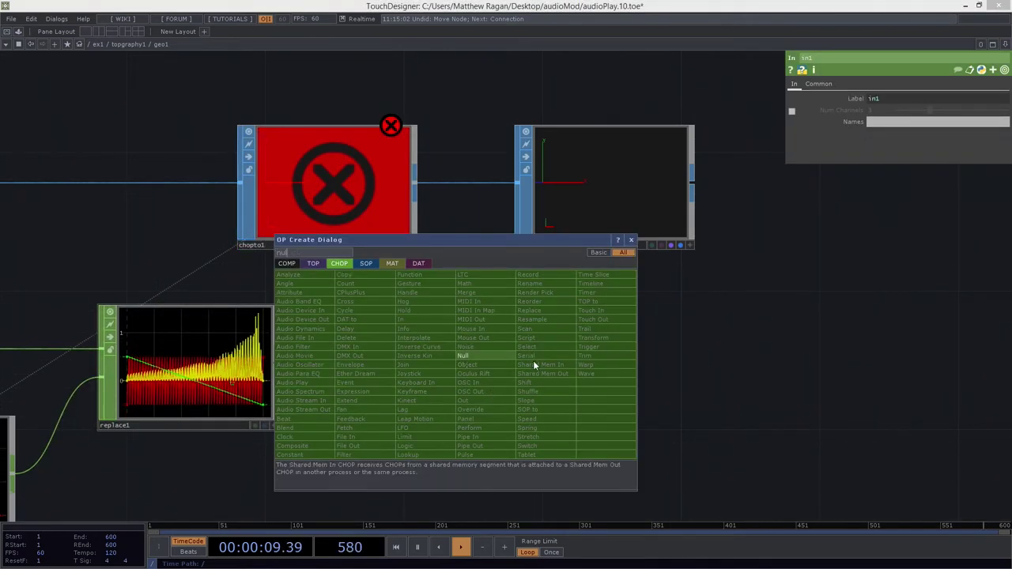
{"action": "left_click", "coordinate": [509, 360]}
{"action": "left_click", "coordinate": [405, 362]}
{"action": "scroll", "coordinate": [411, 368], "scroll_direction": "down", "scroll_amount": 3}
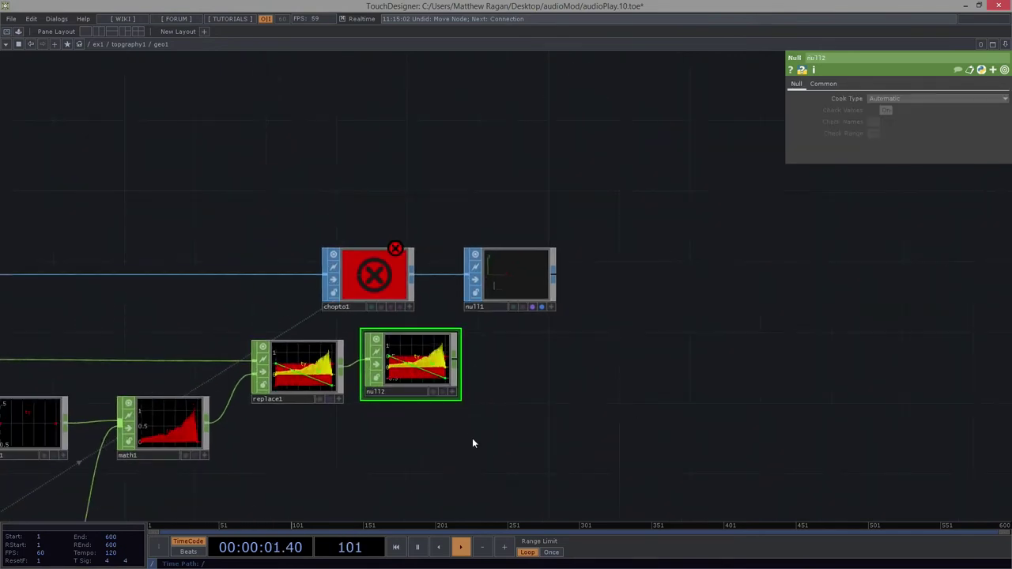
{"action": "scroll", "coordinate": [427, 389], "scroll_direction": "down", "scroll_amount": 2}
{"action": "scroll", "coordinate": [461, 404], "scroll_direction": "up", "scroll_amount": 3}
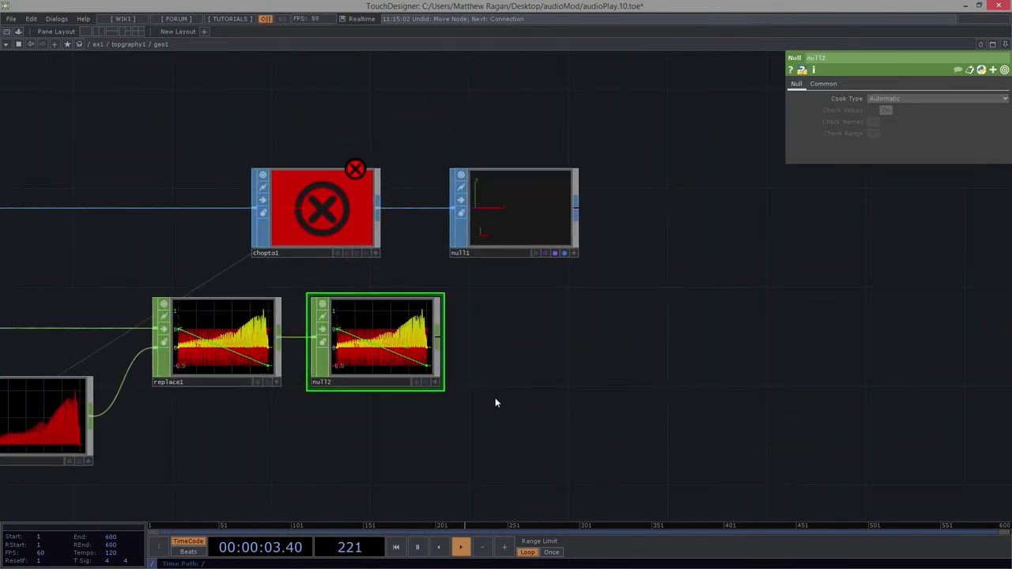
Assign null2 as the source CHOP of chopto1.
{"action": "left_click_drag", "start_coordinate": [387, 336], "coordinate": [320, 217]}
{"action": "scroll", "coordinate": [455, 400], "scroll_direction": "down", "scroll_amount": 2}
{"action": "left_click_drag", "start_coordinate": [455, 400], "coordinate": [381, 293]}
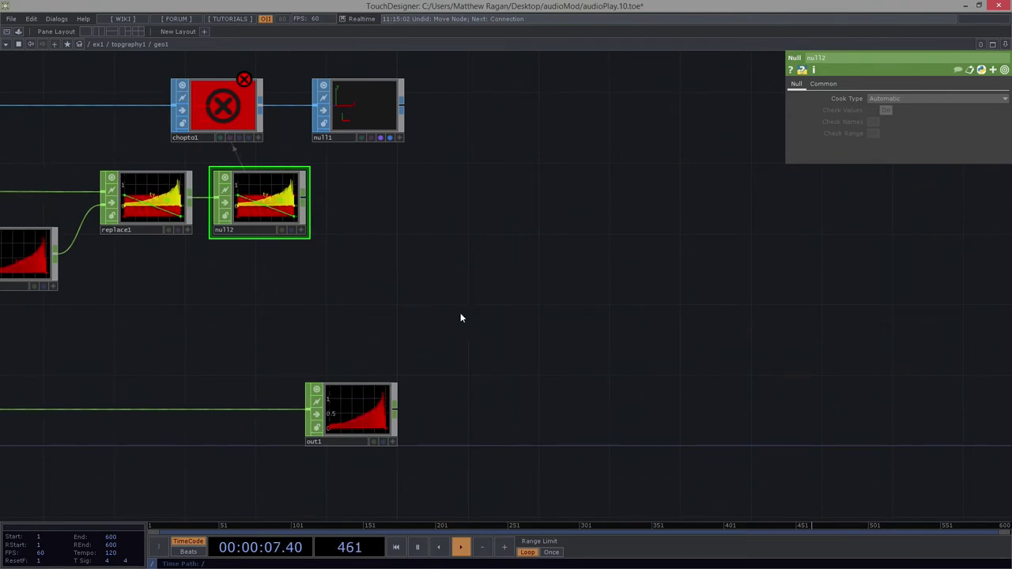
Shift null2, chopto1, null1 and out1 right, lining chopto1 up above null2 and out1 roughly beneath null1.
{"action": "right_click_drag", "start_coordinate": [556, 495], "coordinate": [556, 494]}
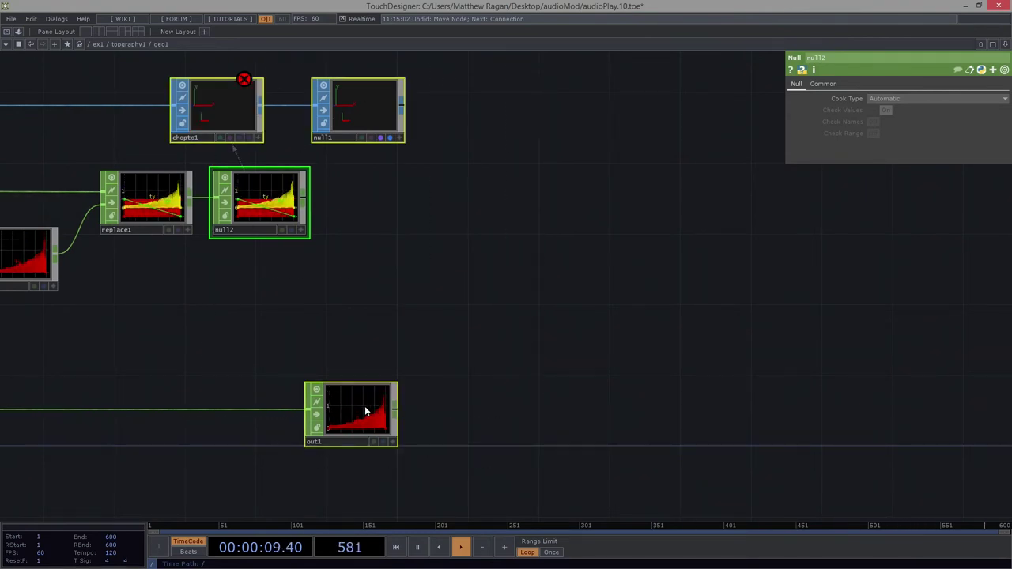
{"action": "left_click_drag", "start_coordinate": [367, 410], "coordinate": [459, 408]}
{"action": "right_click_drag", "start_coordinate": [578, 98], "coordinate": [317, 96]}
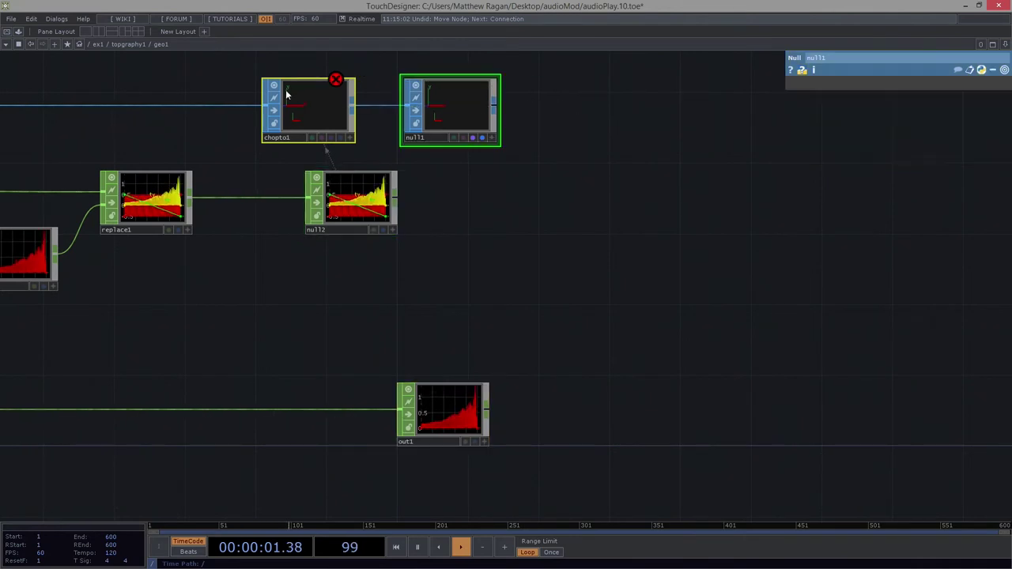
{"action": "left_click_drag", "start_coordinate": [288, 91], "coordinate": [337, 90]}
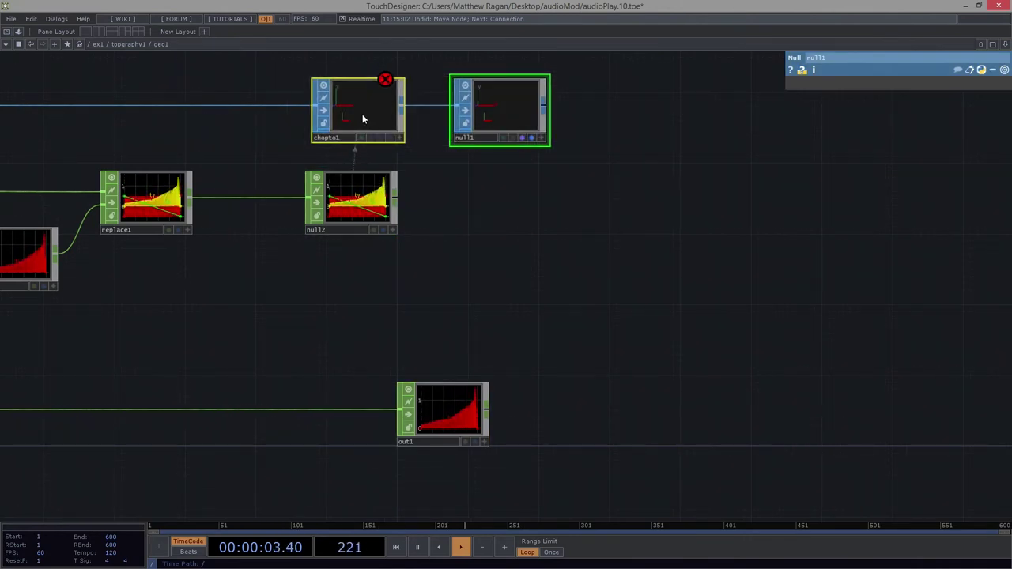
{"action": "scroll", "coordinate": [570, 272], "scroll_direction": "down", "scroll_amount": 6}
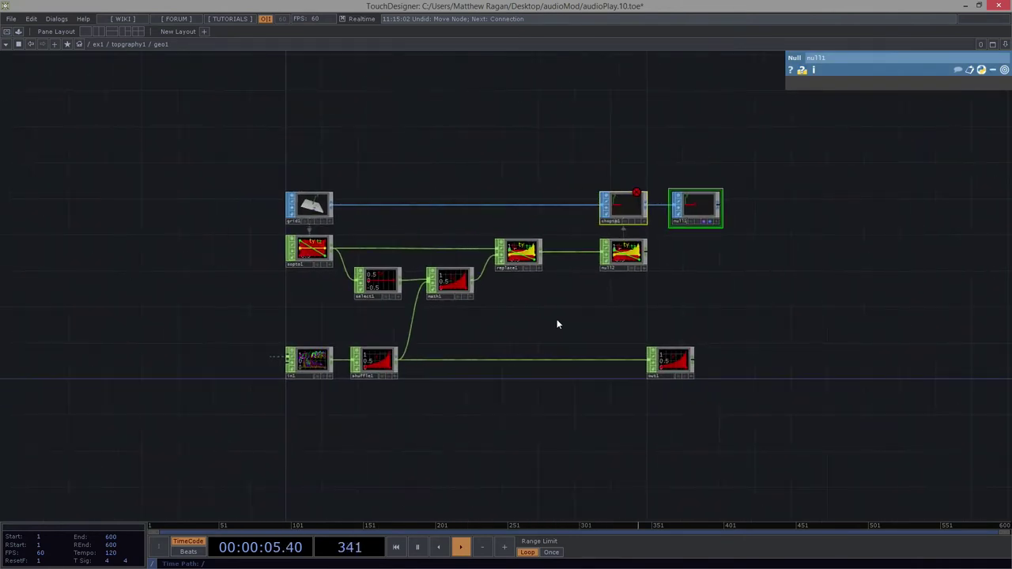
{"action": "scroll", "coordinate": [617, 259], "scroll_direction": "up", "scroll_amount": 3}
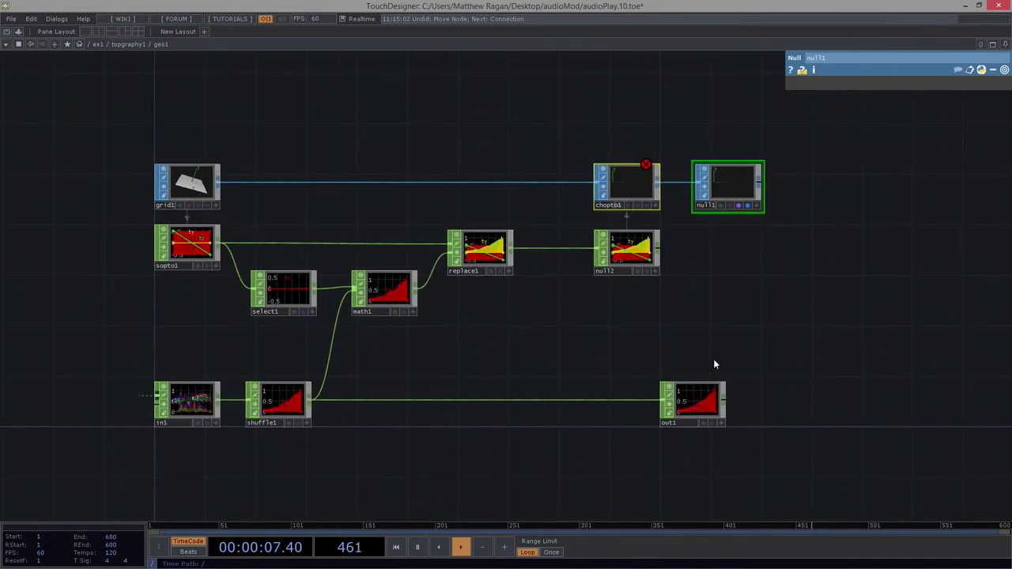
{"action": "left_click_drag", "start_coordinate": [685, 401], "coordinate": [719, 401]}
{"action": "scroll", "coordinate": [788, 348], "scroll_direction": "up", "scroll_amount": 3}
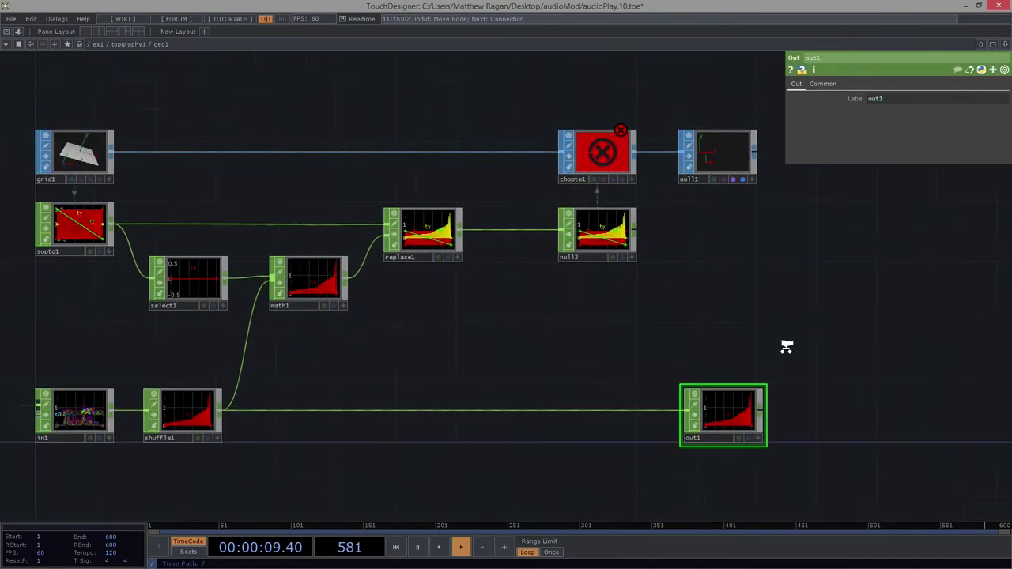
Set chopto1's Channel Scope to t[xyz] and its Attribute Scope to P (Point Position X, Y, Z).
{"action": "left_click_drag", "start_coordinate": [614, 100], "coordinate": [598, 231]}
{"action": "scroll", "coordinate": [600, 228], "scroll_direction": "up", "scroll_amount": 2}
{"action": "right_click_drag", "start_coordinate": [630, 152], "coordinate": [492, 311]}
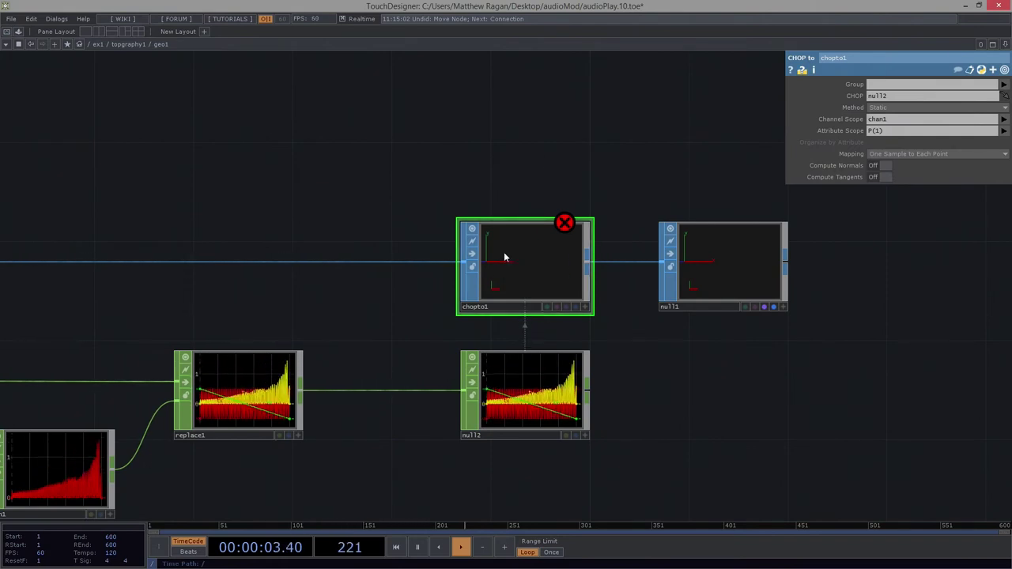
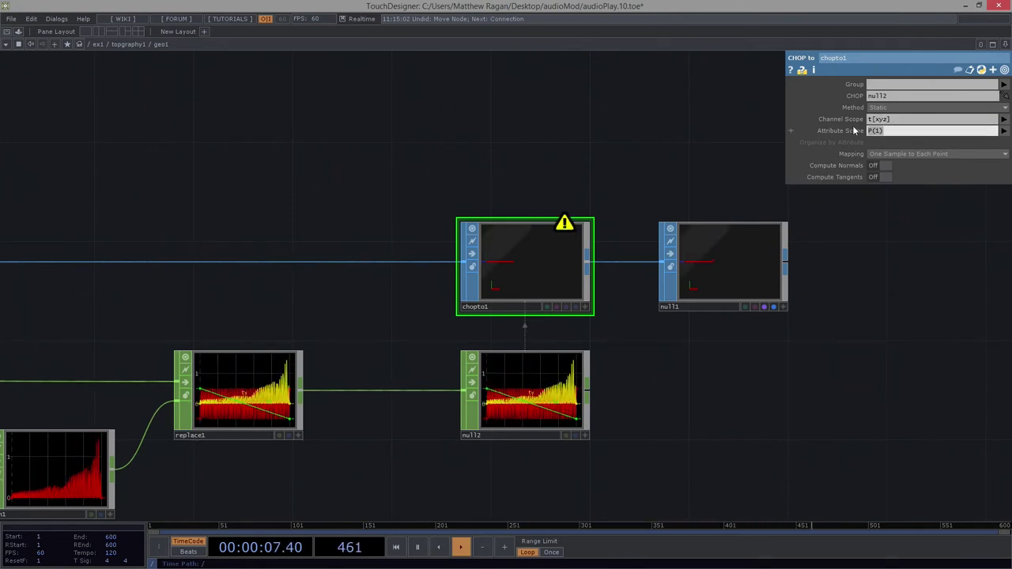
{"action": "left_click", "coordinate": [1001, 133]}
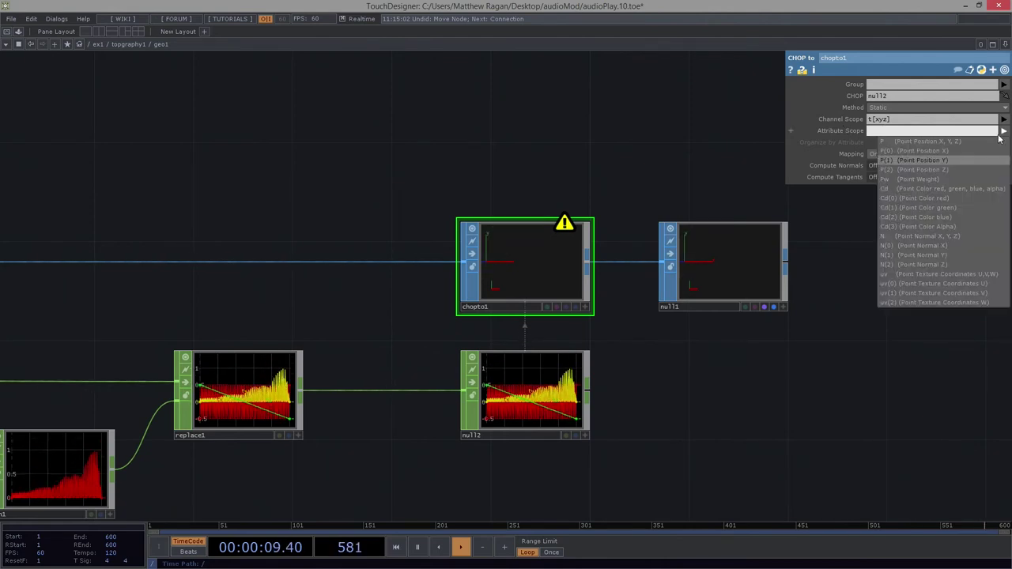
{"action": "left_click", "coordinate": [955, 142]}
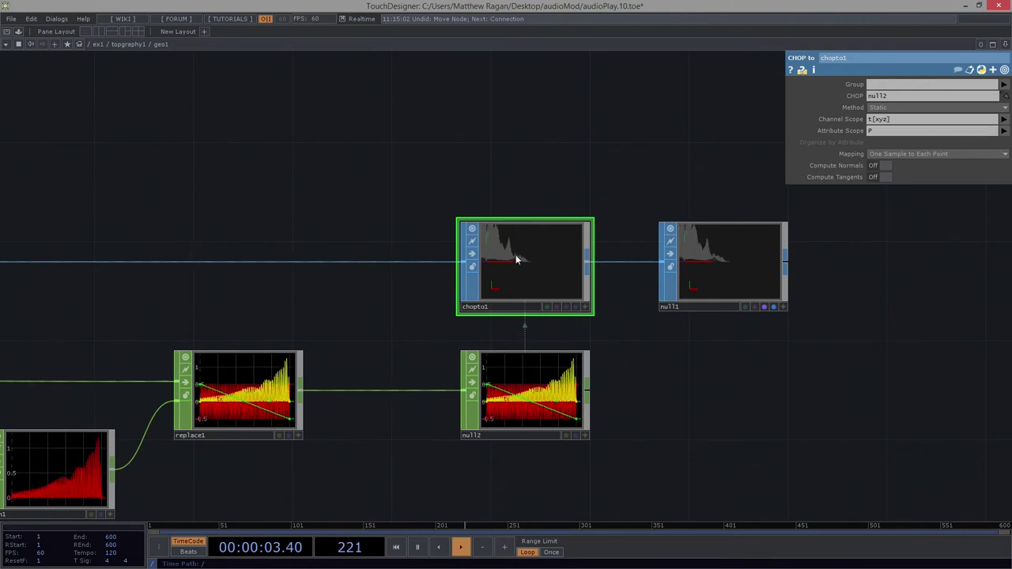
Activate chopto1's viewer and orbit around the audio-displaced grid to inspect the moving peaks from several angles.
{"action": "left_click", "coordinate": [586, 307]}
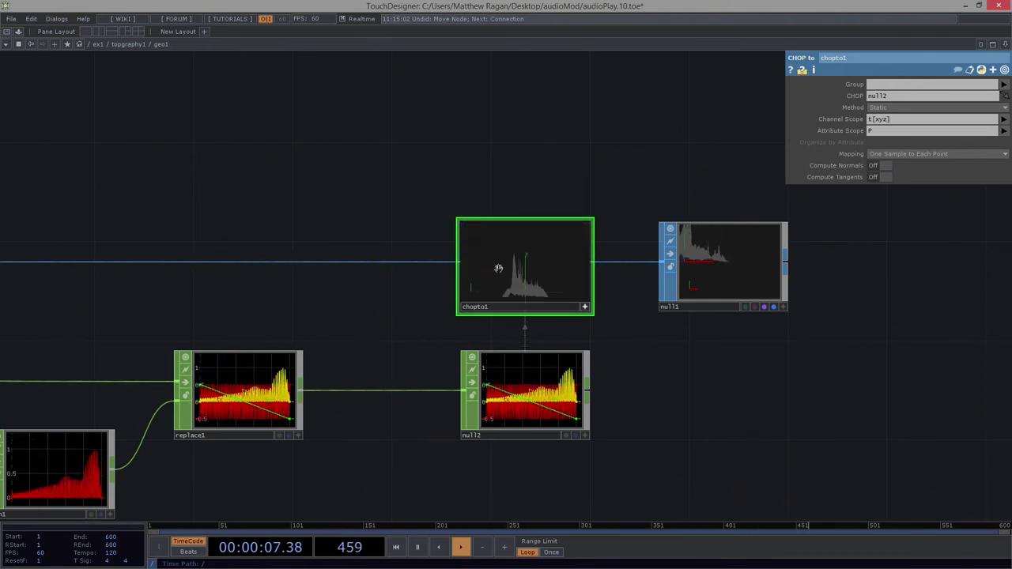
{"action": "left_click_drag", "start_coordinate": [524, 285], "coordinate": [526, 260]}
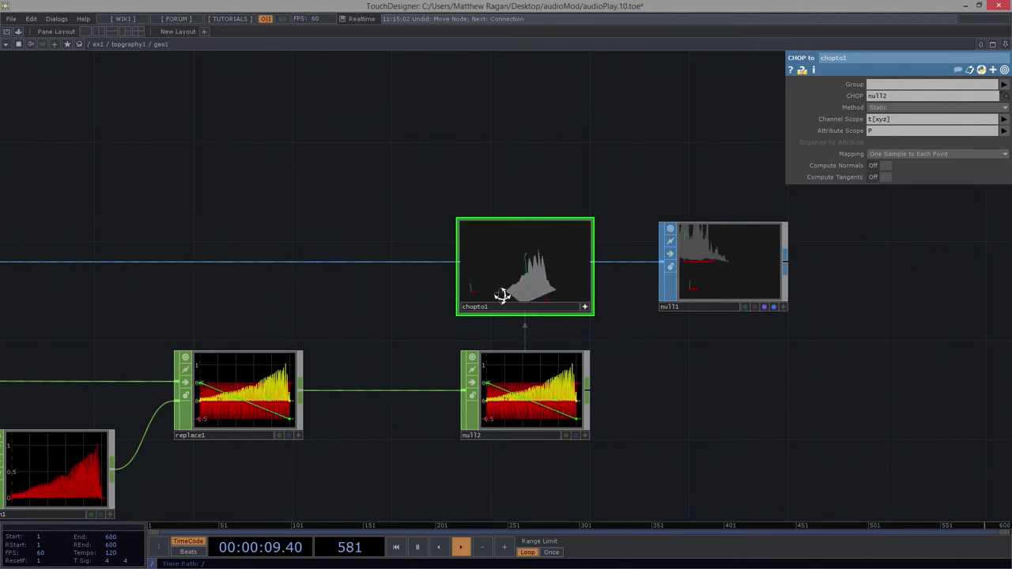
{"action": "scroll", "coordinate": [526, 292], "scroll_direction": "up", "scroll_amount": 2}
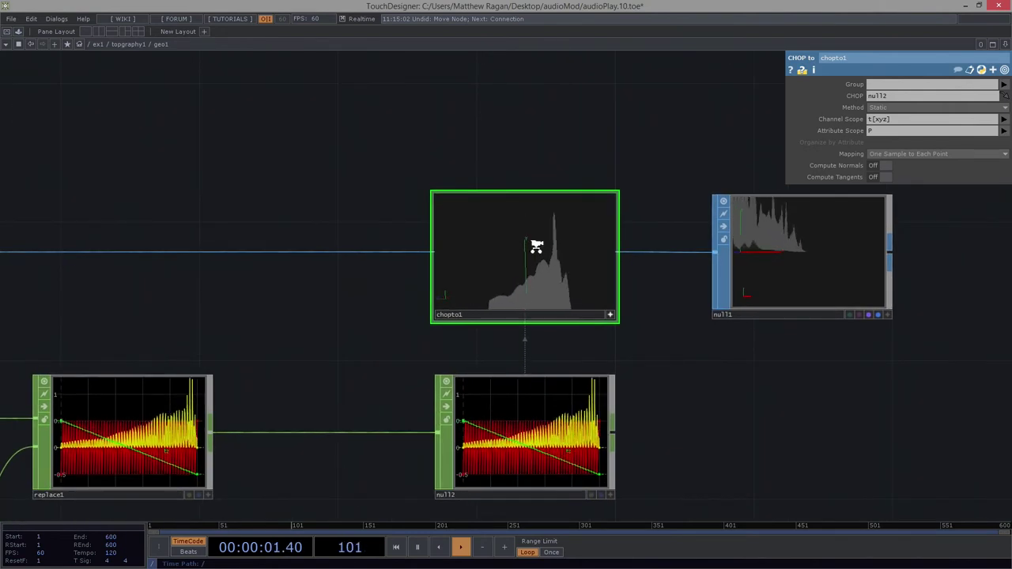
{"action": "left_click_drag", "start_coordinate": [537, 245], "coordinate": [592, 296]}
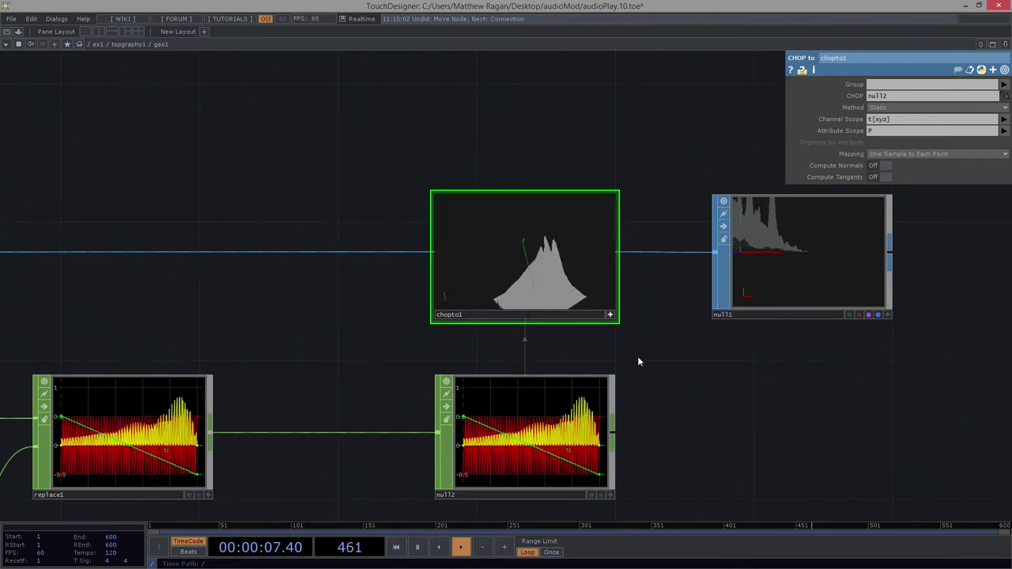
{"action": "scroll", "coordinate": [455, 296], "scroll_direction": "up", "scroll_amount": 5}
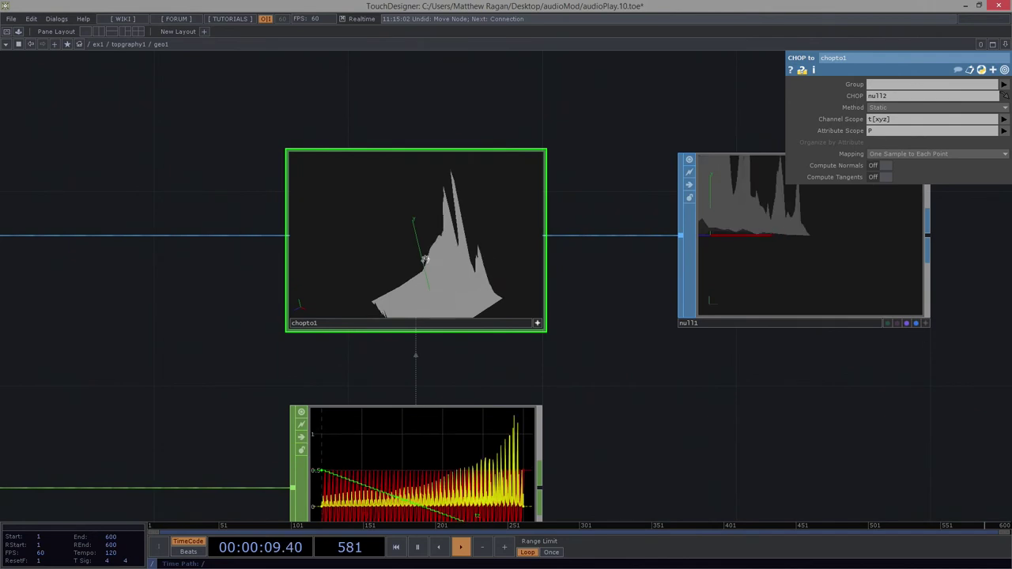
{"action": "left_click_drag", "start_coordinate": [424, 258], "coordinate": [467, 309]}
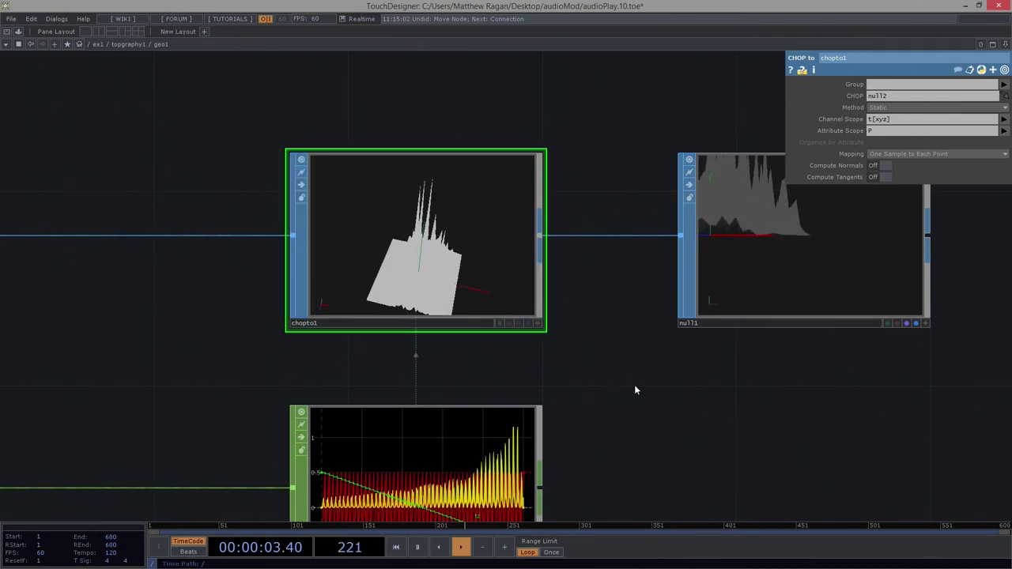
Move null1 farther right along the SOP row to open up space after chopto1.
{"action": "scroll", "coordinate": [634, 384], "scroll_direction": "down", "scroll_amount": 5}
{"action": "left_click_drag", "start_coordinate": [489, 281], "coordinate": [736, 279]}
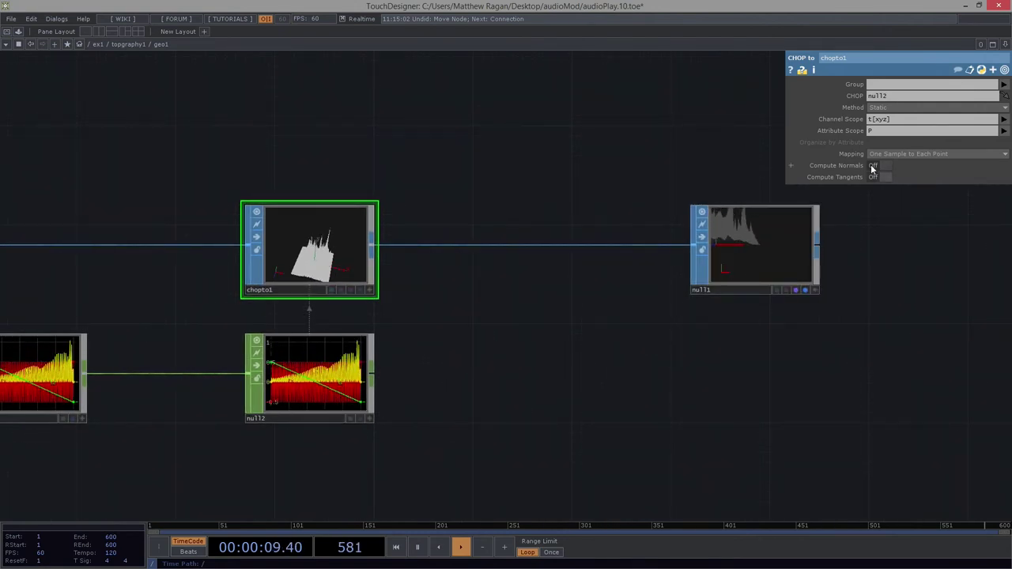
Undo the last move of null1 so it sits back beside chopto1.
{"action": "scroll", "coordinate": [527, 210], "scroll_direction": "down", "scroll_amount": 5}
{"action": "key", "text": "ctrl+z"}
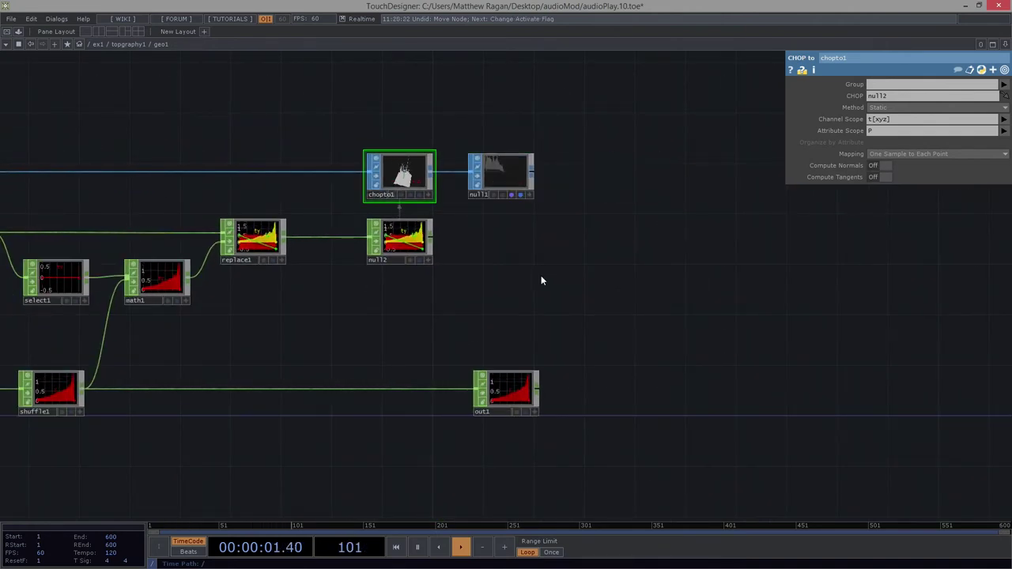
{"action": "left_click_drag", "start_coordinate": [423, 140], "coordinate": [531, 209]}
{"action": "scroll", "coordinate": [529, 207], "scroll_direction": "up", "scroll_amount": 5}
{"action": "right_click_drag", "start_coordinate": [490, 151], "coordinate": [564, 315]}
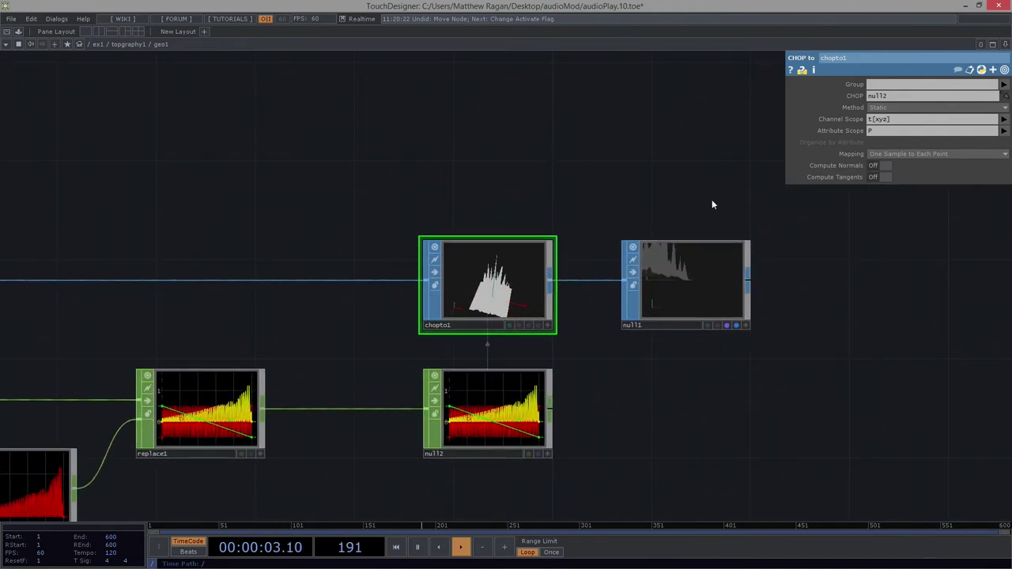
Turn on Compute Normals for chopto1.
{"action": "left_click", "coordinate": [874, 166]}
{"action": "scroll", "coordinate": [514, 317], "scroll_direction": "up", "scroll_amount": 5}
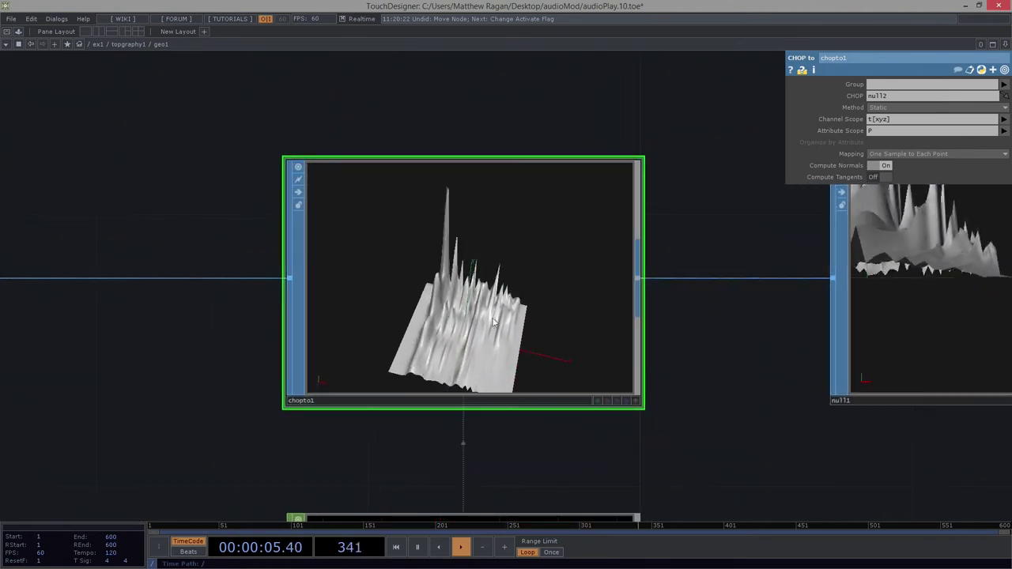
{"action": "scroll", "coordinate": [493, 328], "scroll_direction": "up", "scroll_amount": 2}
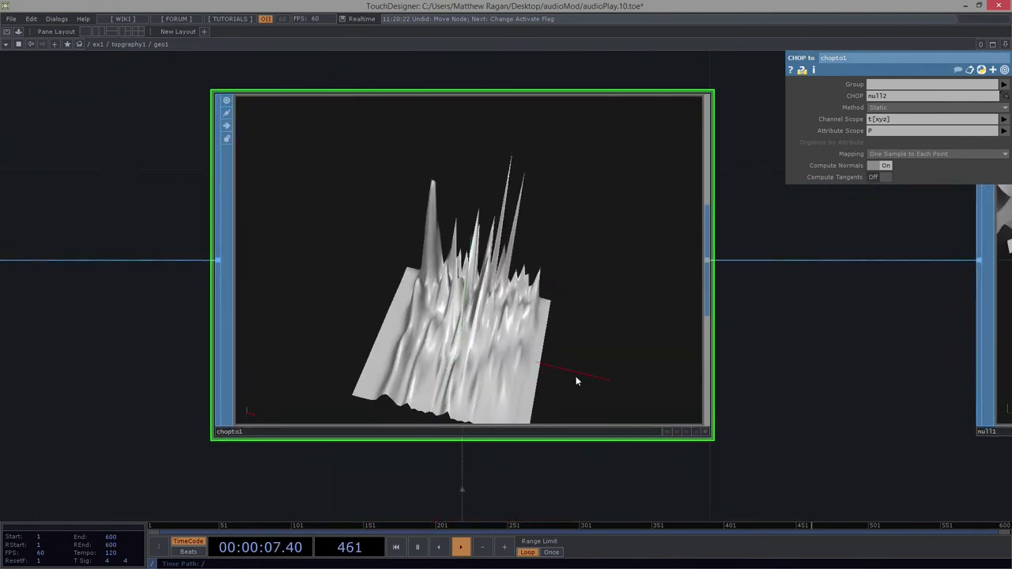
Orbit around the shaded surface in chopto1's viewer, home the view, and deactivate the viewer.
{"action": "left_click_drag", "start_coordinate": [599, 400], "coordinate": [468, 304]}
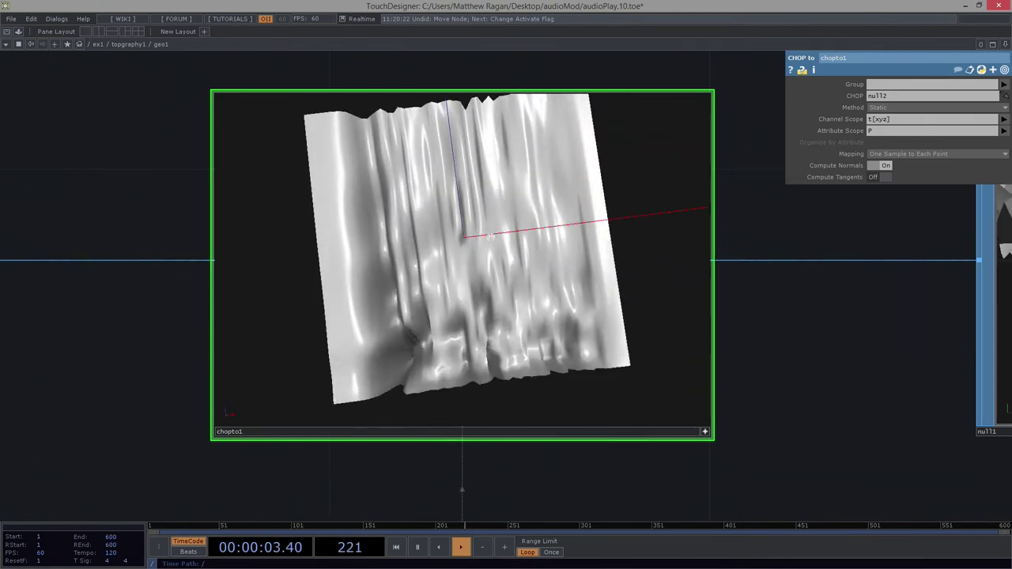
{"action": "left_click_drag", "start_coordinate": [488, 236], "coordinate": [511, 351]}
{"action": "key", "text": "h"}
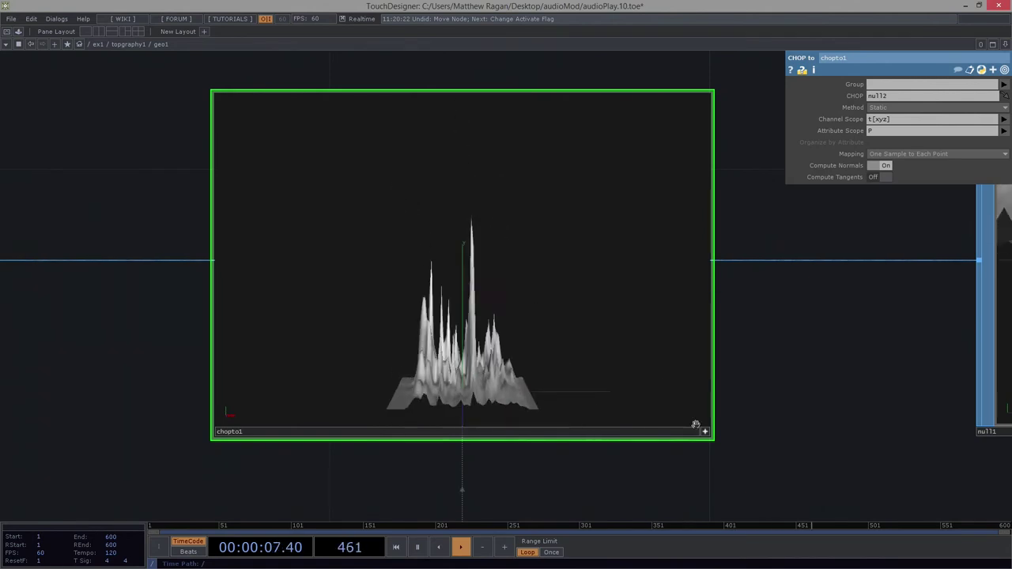
{"action": "left_click", "coordinate": [705, 432]}
{"action": "left_click_drag", "start_coordinate": [721, 452], "coordinate": [507, 367]}
{"action": "scroll", "coordinate": [327, 304], "scroll_direction": "down", "scroll_amount": 1}
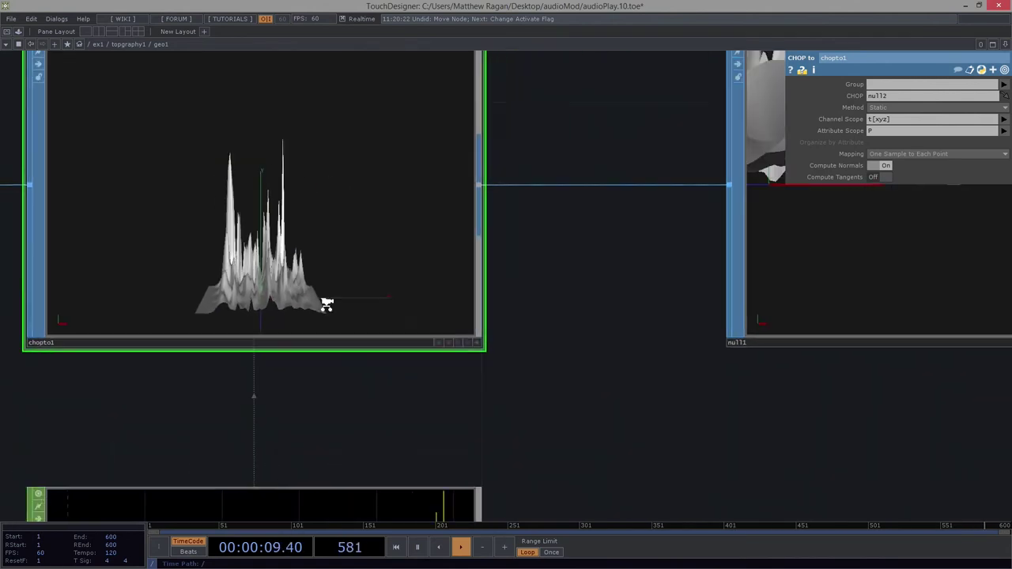
{"action": "scroll", "coordinate": [327, 305], "scroll_direction": "down", "scroll_amount": 3}
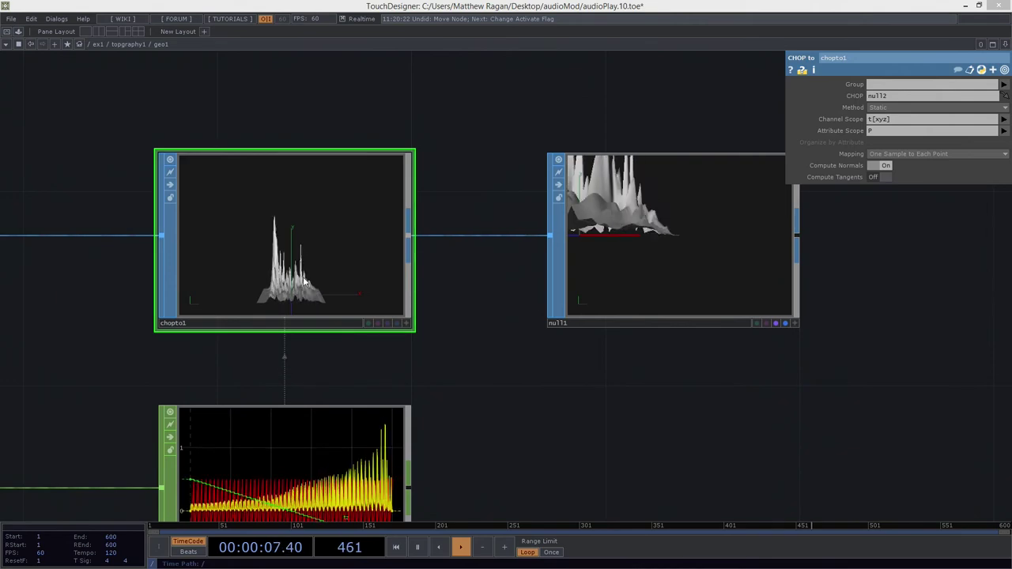
Set grid1's Primitive Type to Polygon and its Connectivity to Columns.
{"action": "left_click_drag", "start_coordinate": [365, 357], "coordinate": [590, 347]}
{"action": "scroll", "coordinate": [590, 347], "scroll_direction": "down", "scroll_amount": 4}
{"action": "left_click_drag", "start_coordinate": [320, 348], "coordinate": [485, 335]}
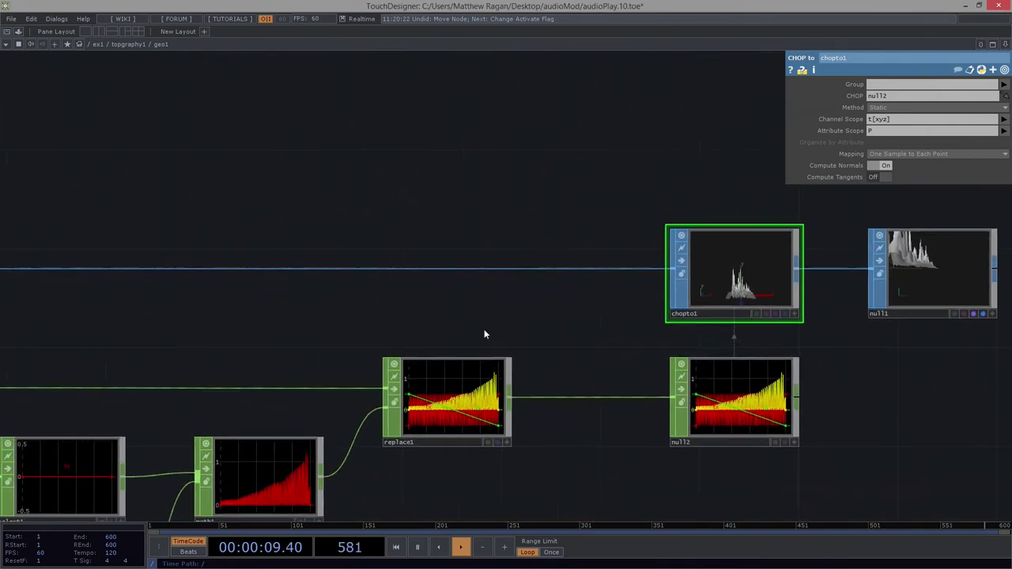
{"action": "scroll", "coordinate": [311, 353], "scroll_direction": "down", "scroll_amount": 3}
{"action": "right_click_drag", "start_coordinate": [268, 248], "coordinate": [163, 315]}
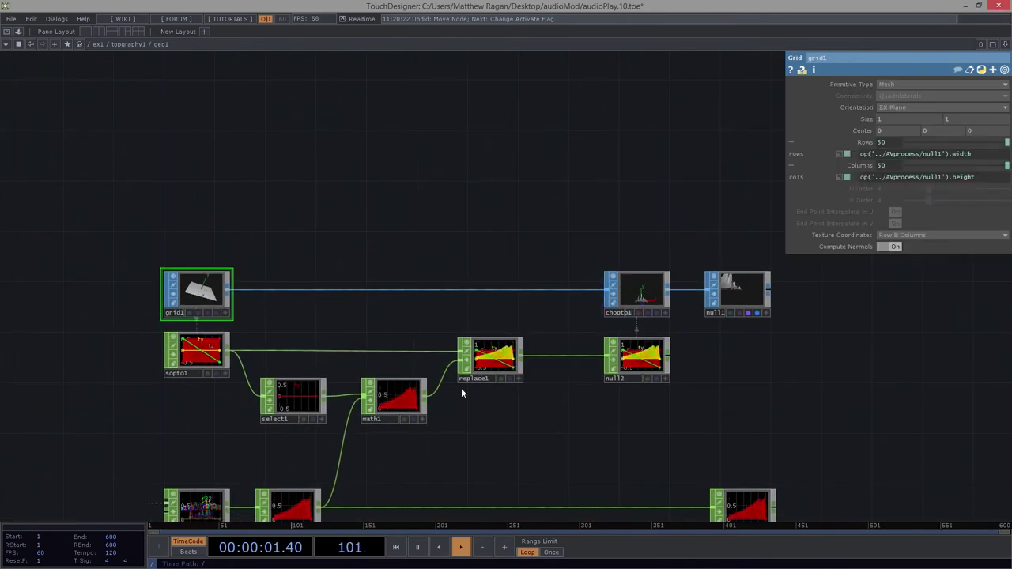
{"action": "left_click_drag", "start_coordinate": [725, 395], "coordinate": [558, 403]}
{"action": "scroll", "coordinate": [537, 281], "scroll_direction": "up", "scroll_amount": 8}
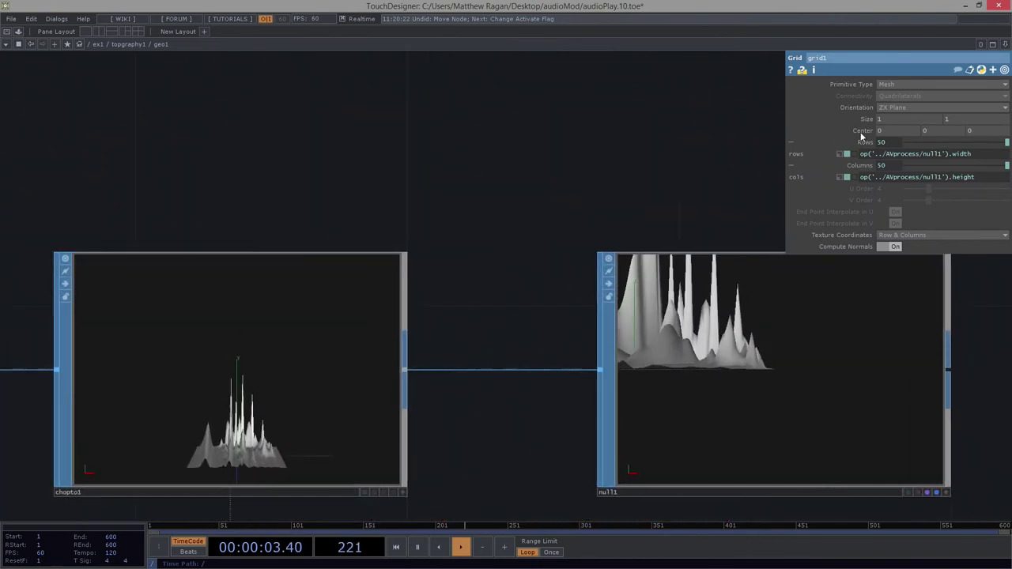
{"action": "left_click", "coordinate": [897, 85]}
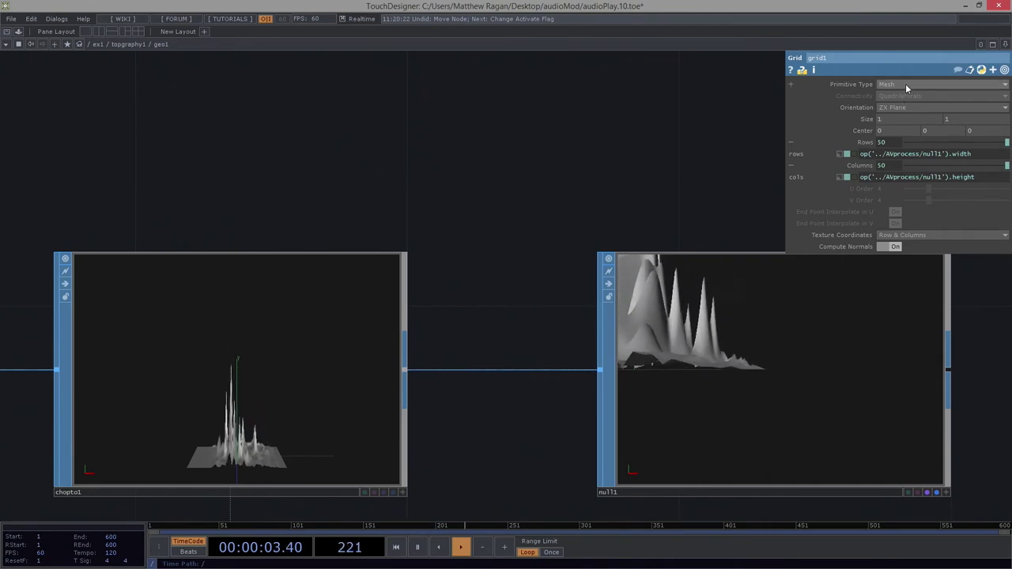
{"action": "left_click", "coordinate": [906, 83]}
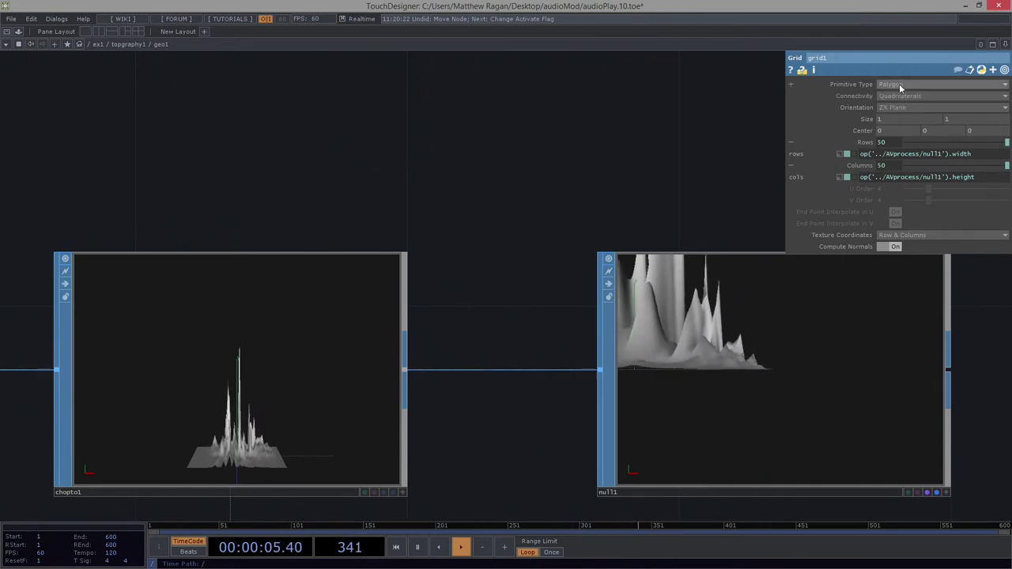
{"action": "left_click", "coordinate": [899, 84]}
{"action": "left_click", "coordinate": [901, 96]}
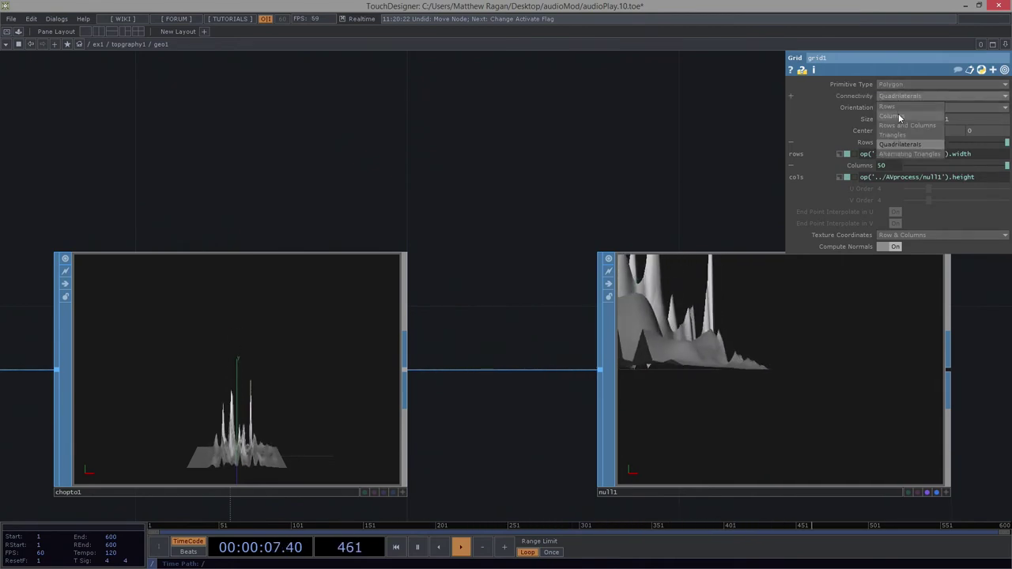
{"action": "left_click", "coordinate": [898, 113]}
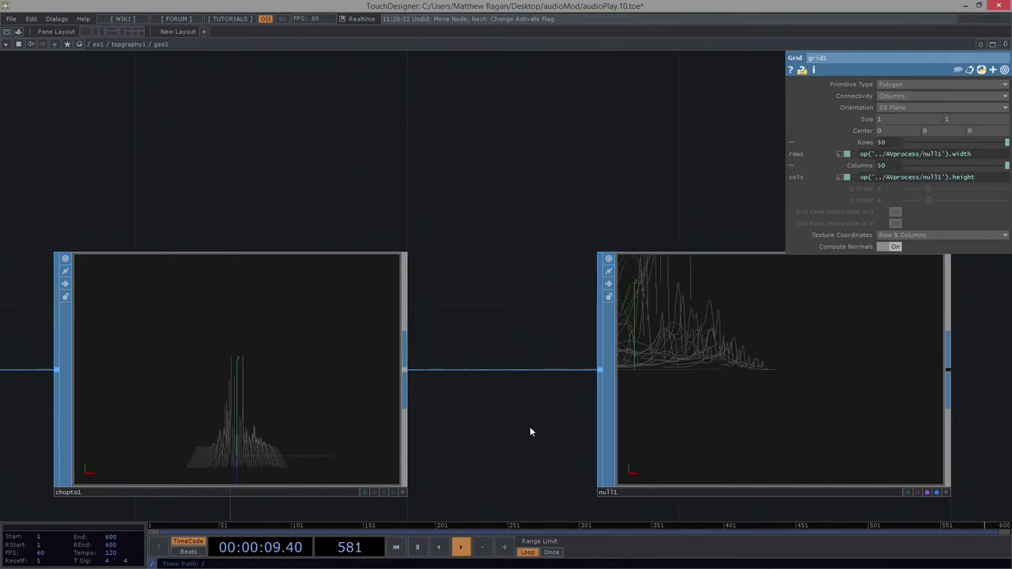
Activate chopto1's viewer and orbit around the audio-displaced column lines.
{"action": "left_click_drag", "start_coordinate": [520, 455], "coordinate": [577, 448]}
{"action": "scroll", "coordinate": [321, 451], "scroll_direction": "up", "scroll_amount": 3}
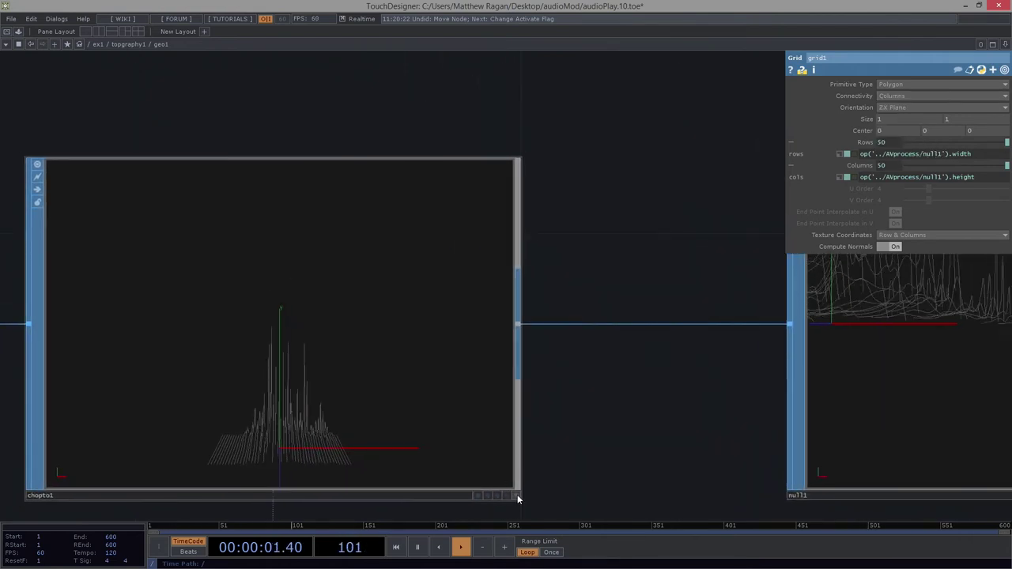
{"action": "mouse_move", "coordinate": [427, 464]}
{"action": "left_mouse_down"}
{"action": "mouse_move", "coordinate": [400, 465]}
{"action": "mouse_move", "coordinate": [425, 422]}
{"action": "mouse_move", "coordinate": [432, 367]}
{"action": "mouse_move", "coordinate": [441, 458]}
{"action": "left_mouse_up"}
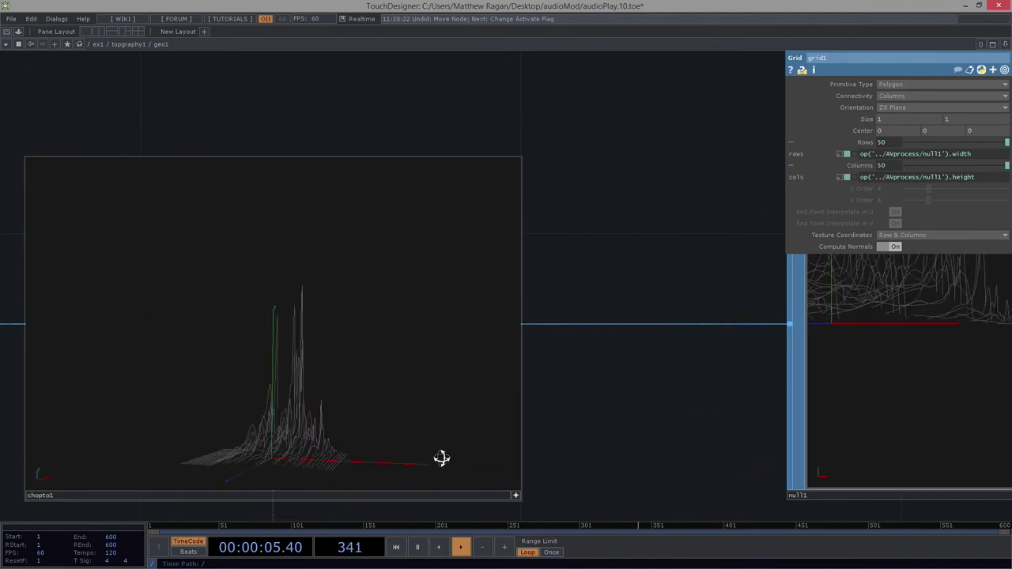
Switch chopto1's Compute Normals off and back on to compare how the column lines are drawn.
{"action": "left_click", "coordinate": [507, 493]}
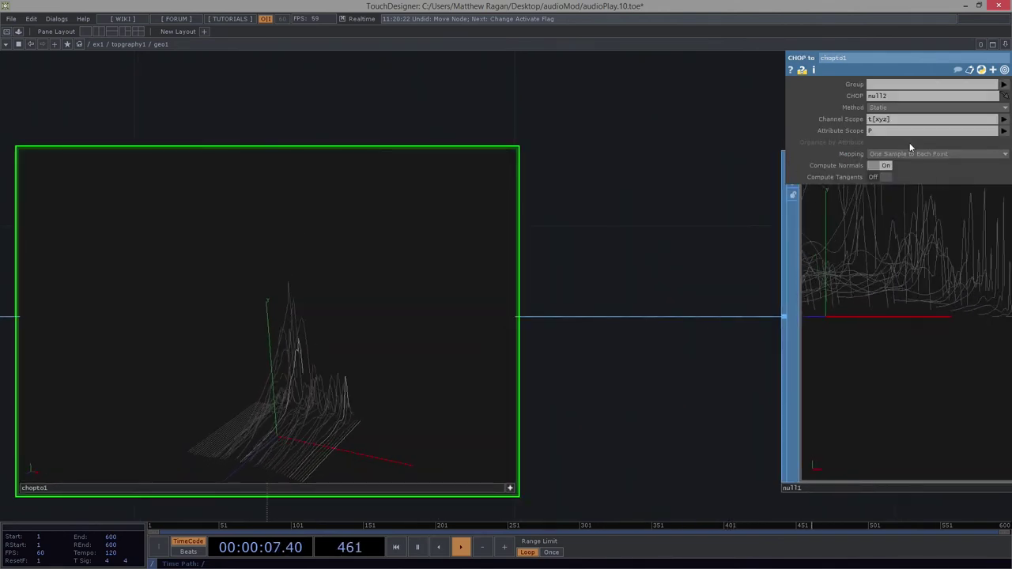
{"action": "left_click_drag", "start_coordinate": [545, 404], "coordinate": [592, 364]}
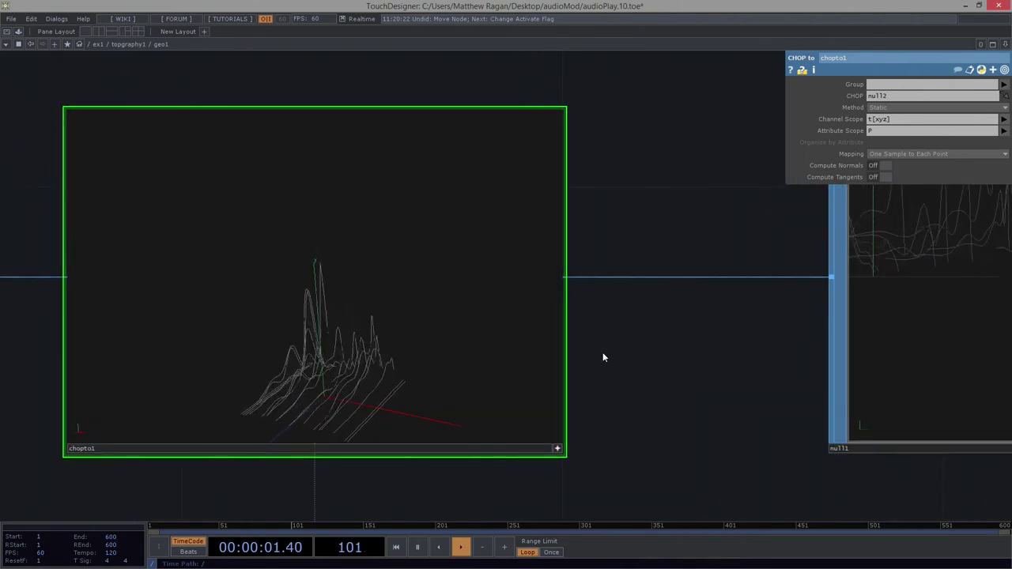
{"action": "left_click", "coordinate": [887, 166]}
{"action": "left_click_drag", "start_coordinate": [721, 369], "coordinate": [717, 360]}
{"action": "scroll", "coordinate": [327, 368], "scroll_direction": "down", "scroll_amount": 3}
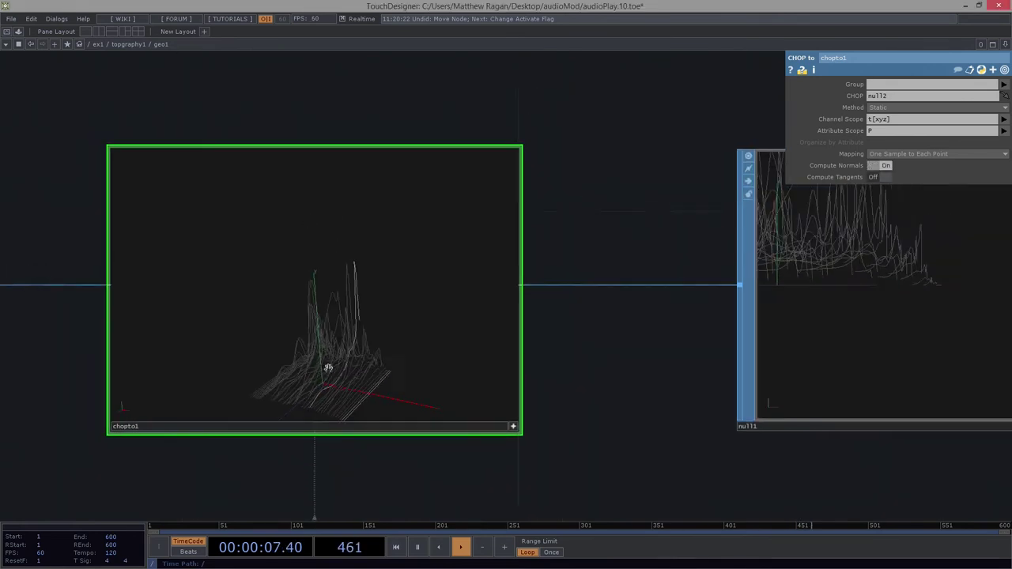
Leave the geo1 network for topgraphy1 and examine the column-line geometry in render1.
{"action": "left_click_drag", "start_coordinate": [560, 387], "coordinate": [542, 334]}
{"action": "scroll", "coordinate": [543, 339], "scroll_direction": "down", "scroll_amount": 3}
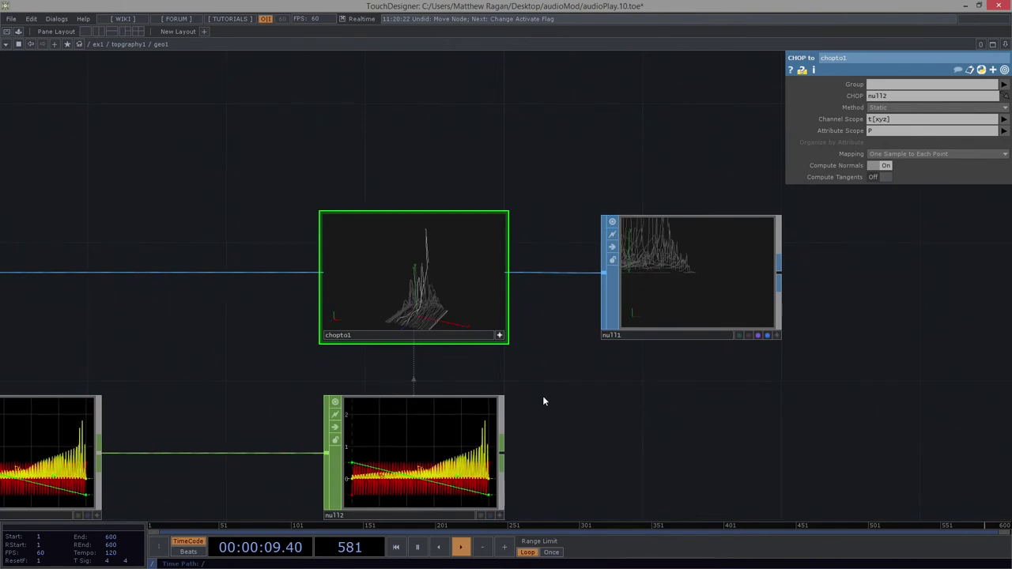
{"action": "scroll", "coordinate": [506, 344], "scroll_direction": "down", "scroll_amount": 6}
{"action": "scroll", "coordinate": [461, 376], "scroll_direction": "down", "scroll_amount": 3}
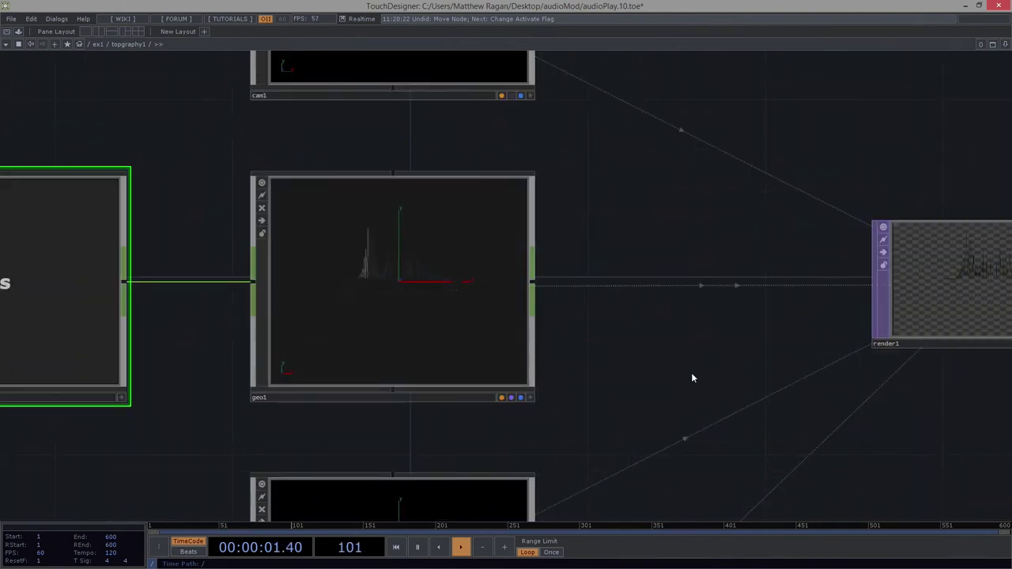
{"action": "left_click_drag", "start_coordinate": [692, 375], "coordinate": [246, 402]}
{"action": "scroll", "coordinate": [553, 313], "scroll_direction": "up", "scroll_amount": 5}
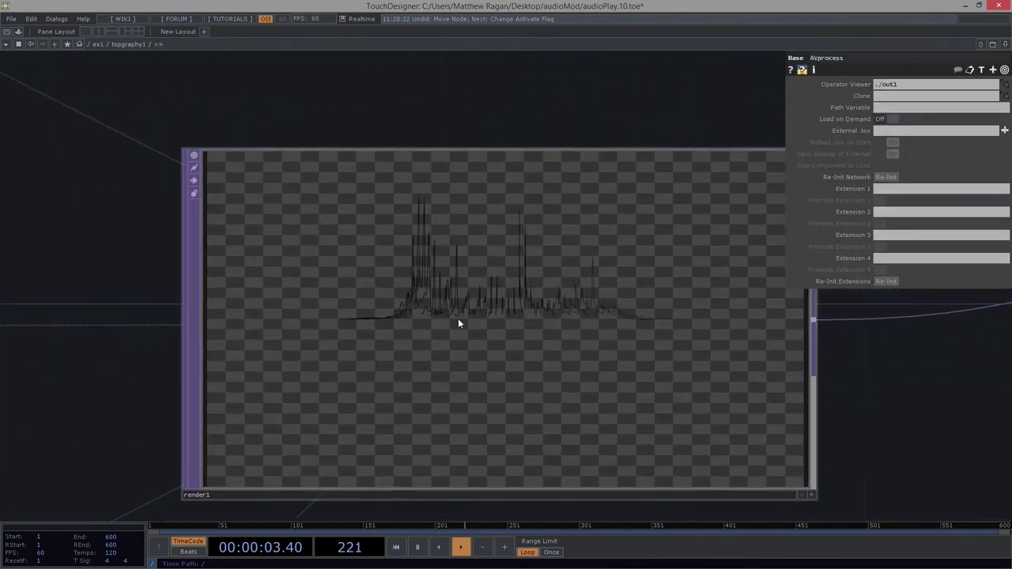
{"action": "scroll", "coordinate": [489, 301], "scroll_direction": "down", "scroll_amount": 4}
{"action": "scroll", "coordinate": [309, 359], "scroll_direction": "up", "scroll_amount": 4}
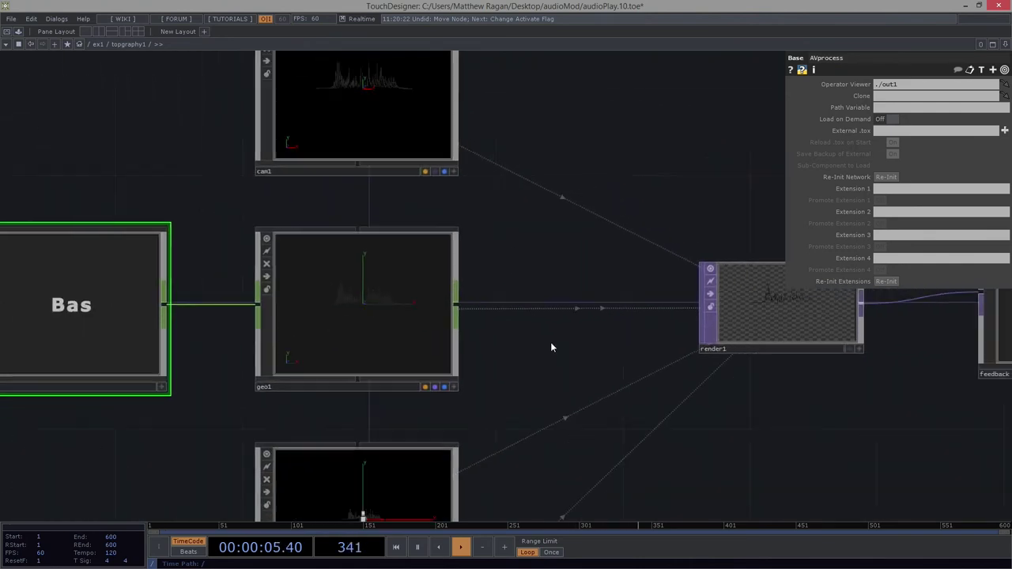
Reset geo1's X and Y Scale to 1 in its transform parameters.
{"action": "left_click", "coordinate": [371, 317]}
{"action": "left_click_drag", "start_coordinate": [747, 375], "coordinate": [578, 385]}
{"action": "scroll", "coordinate": [658, 348], "scroll_direction": "up", "scroll_amount": 5}
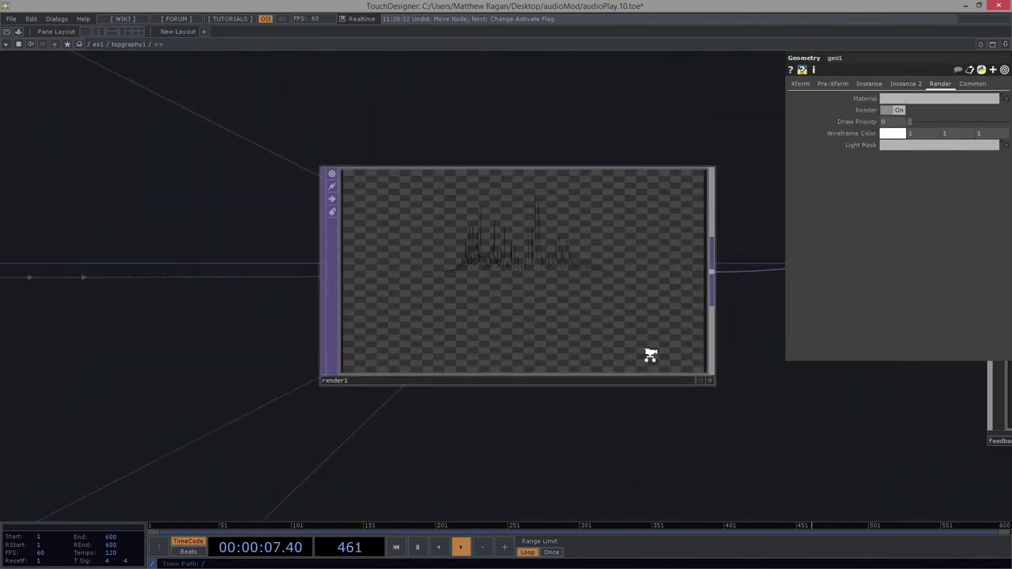
{"action": "left_click", "coordinate": [833, 84]}
{"action": "left_click", "coordinate": [800, 84]}
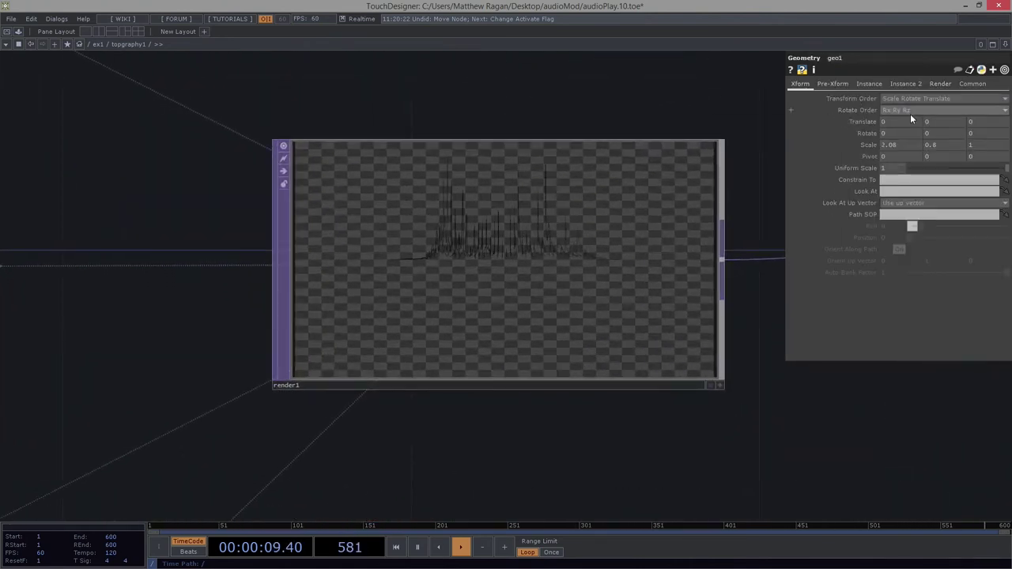
{"action": "type", "text": "0"}
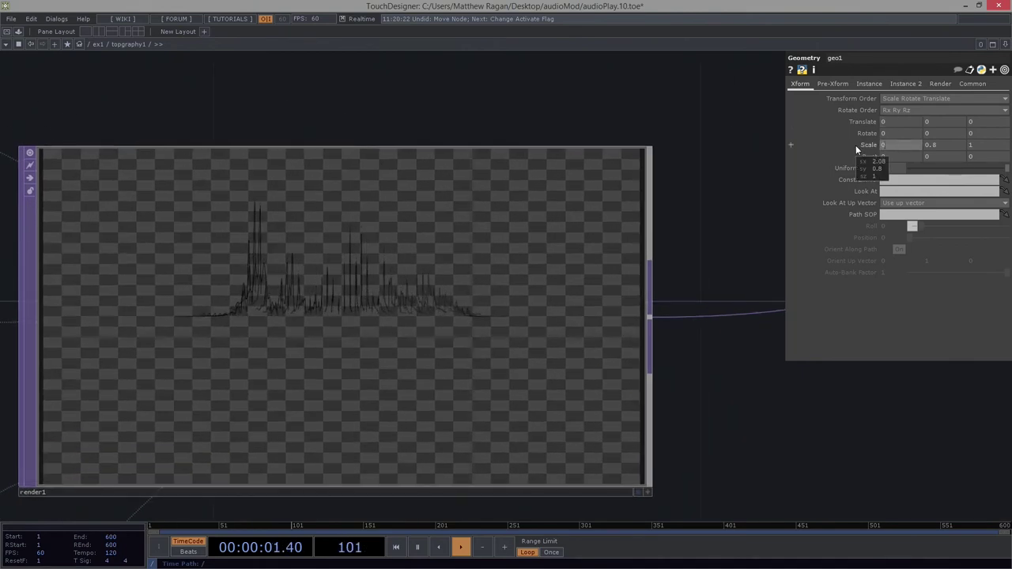
{"action": "key", "text": "Tab"}
{"action": "type", "text": "0"}
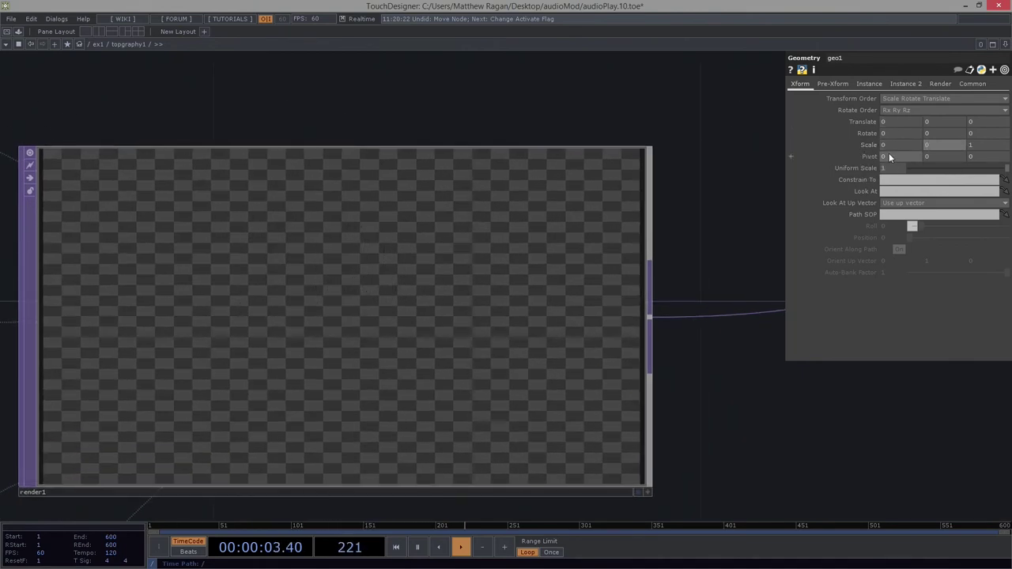
{"action": "left_click", "coordinate": [889, 148]}
{"action": "type", "text": "1"}
{"action": "key", "text": "Tab"}
{"action": "type", "text": "1"}
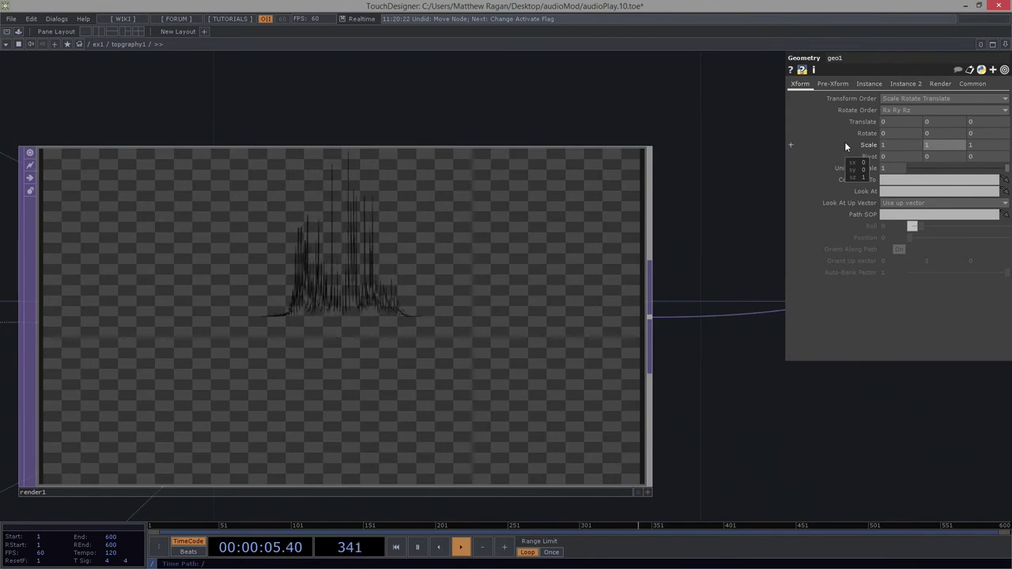
Try shifting geo1 by 1 along X and return its translation to 0.
{"action": "left_click_drag", "start_coordinate": [906, 121], "coordinate": [907, 104]}
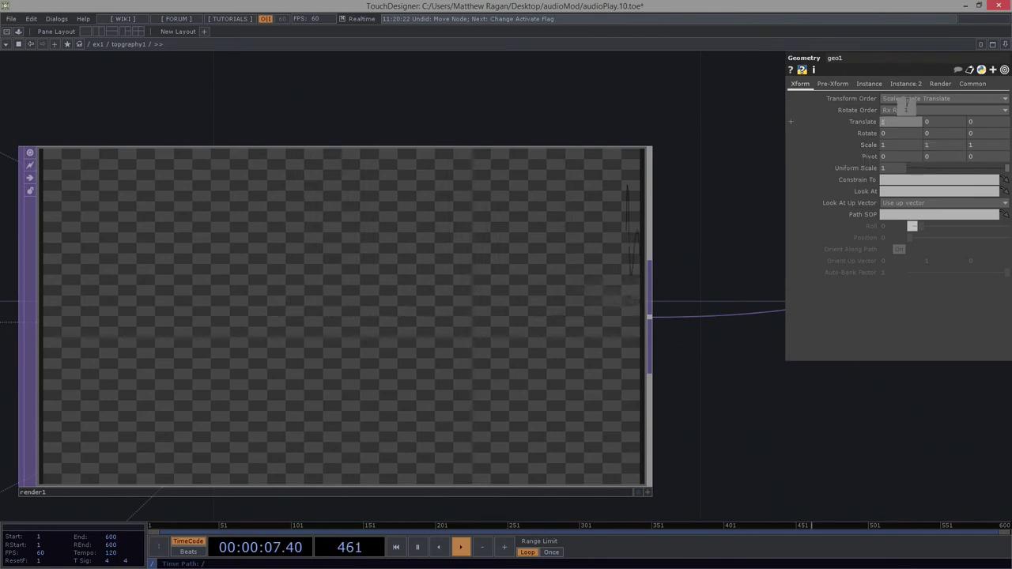
{"action": "middle_click_drag", "start_coordinate": [909, 106], "coordinate": [906, 105]}
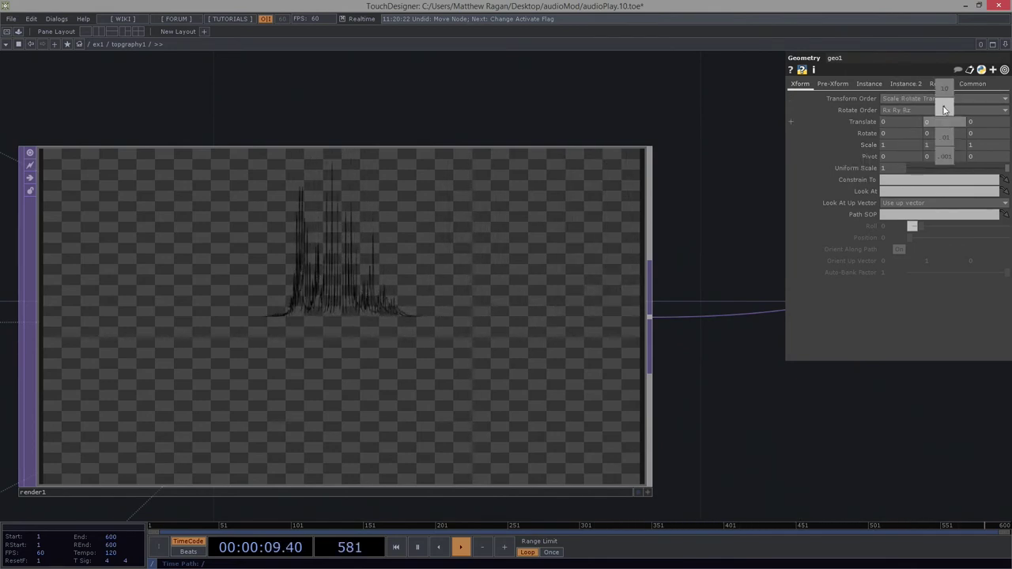
Assign geo1 as the Look At target of cam1.
{"action": "scroll", "coordinate": [724, 221], "scroll_direction": "down", "scroll_amount": 5}
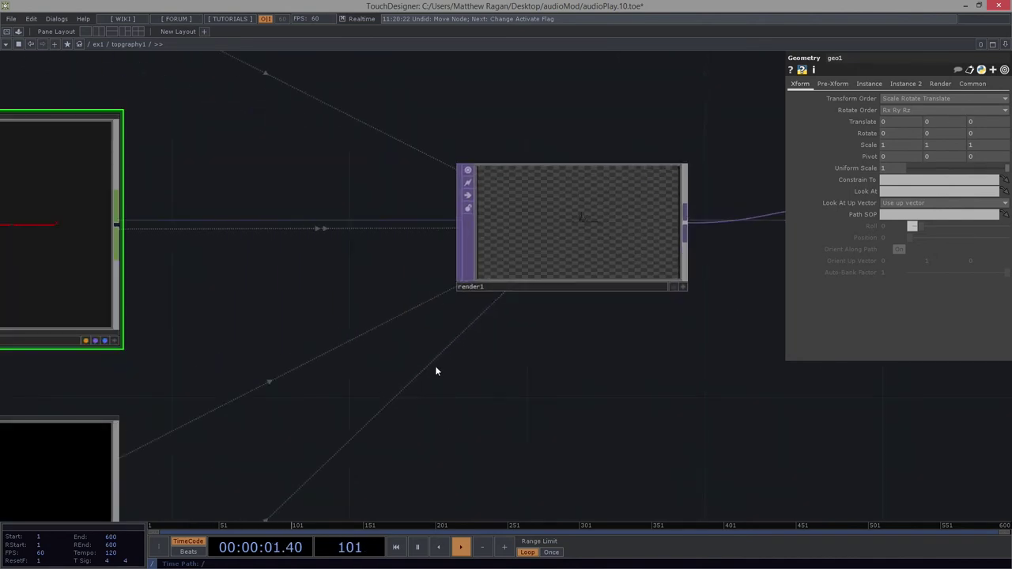
{"action": "scroll", "coordinate": [404, 312], "scroll_direction": "down", "scroll_amount": 3}
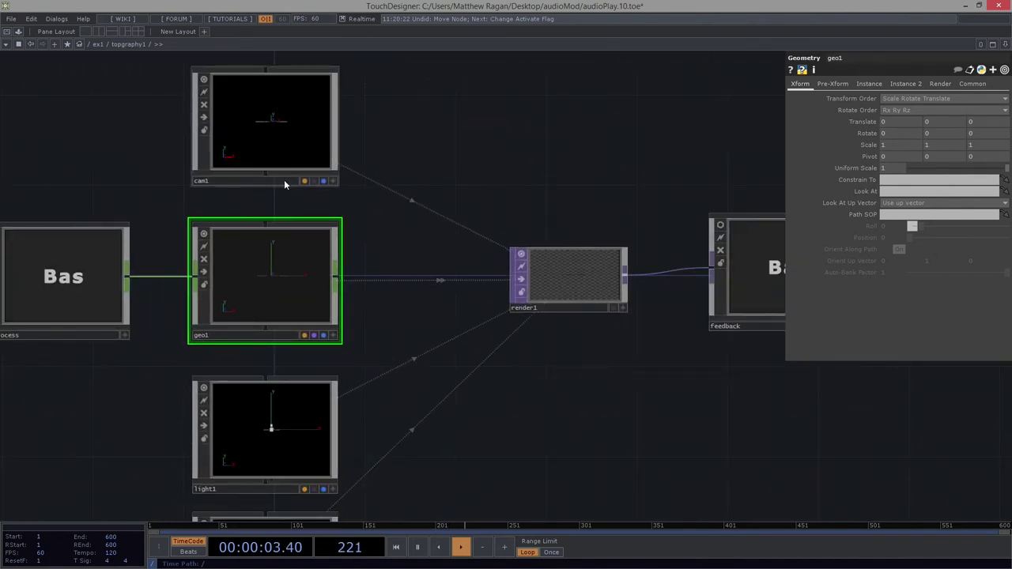
{"action": "left_click_drag", "start_coordinate": [438, 94], "coordinate": [222, 152]}
{"action": "right_click_drag", "start_coordinate": [296, 136], "coordinate": [352, 124]}
{"action": "left_click_drag", "start_coordinate": [428, 144], "coordinate": [399, 294]}
{"action": "left_click_drag", "start_coordinate": [195, 287], "coordinate": [253, 302]}
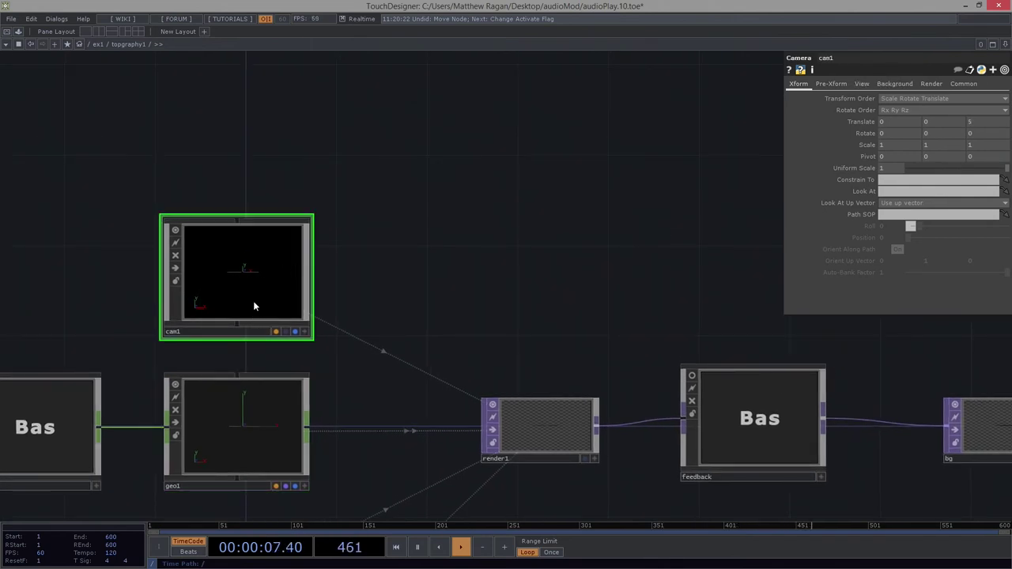
{"action": "left_click_drag", "start_coordinate": [242, 427], "coordinate": [913, 197]}
{"action": "scroll", "coordinate": [533, 267], "scroll_direction": "up", "scroll_amount": 3}
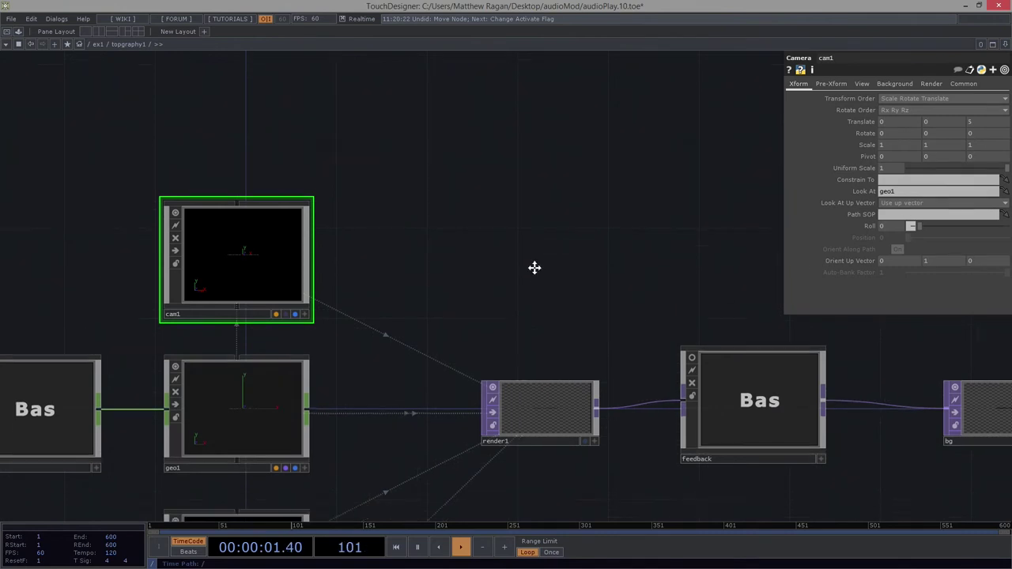
Split the network pane left/right and switch the new pane to a geometry viewer of the topography scene.
{"action": "left_click_drag", "start_coordinate": [436, 177], "coordinate": [297, 147]}
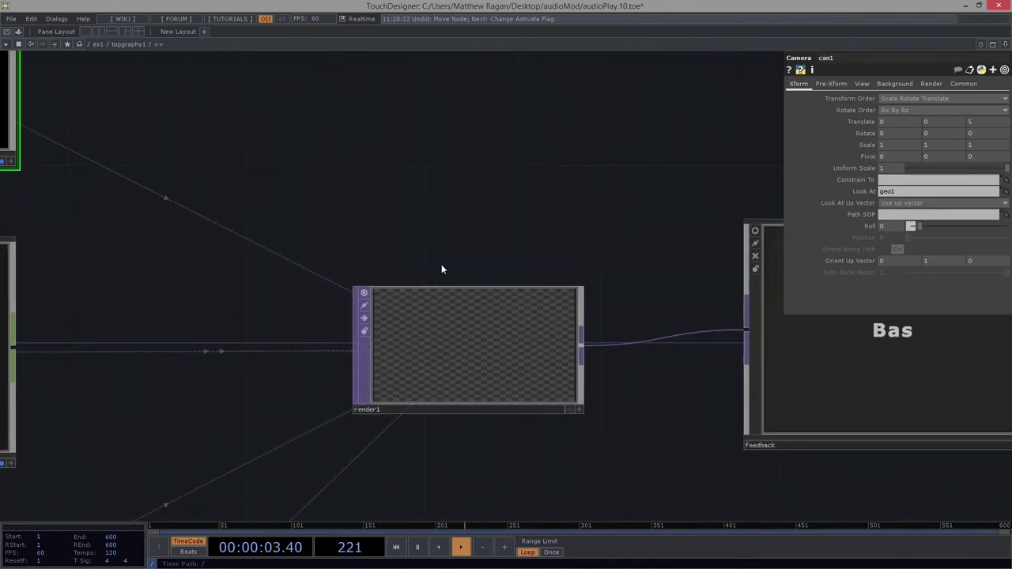
{"action": "left_click_drag", "start_coordinate": [539, 186], "coordinate": [716, 165]}
{"action": "scroll", "coordinate": [264, 163], "scroll_direction": "down", "scroll_amount": 2}
{"action": "scroll", "coordinate": [554, 288], "scroll_direction": "up", "scroll_amount": 6}
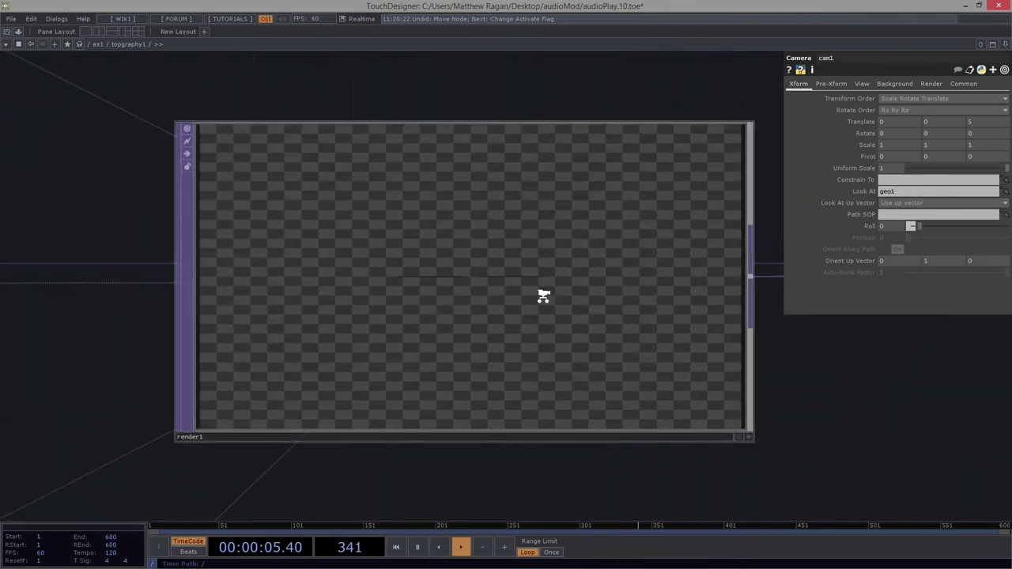
{"action": "scroll", "coordinate": [463, 300], "scroll_direction": "down", "scroll_amount": 3}
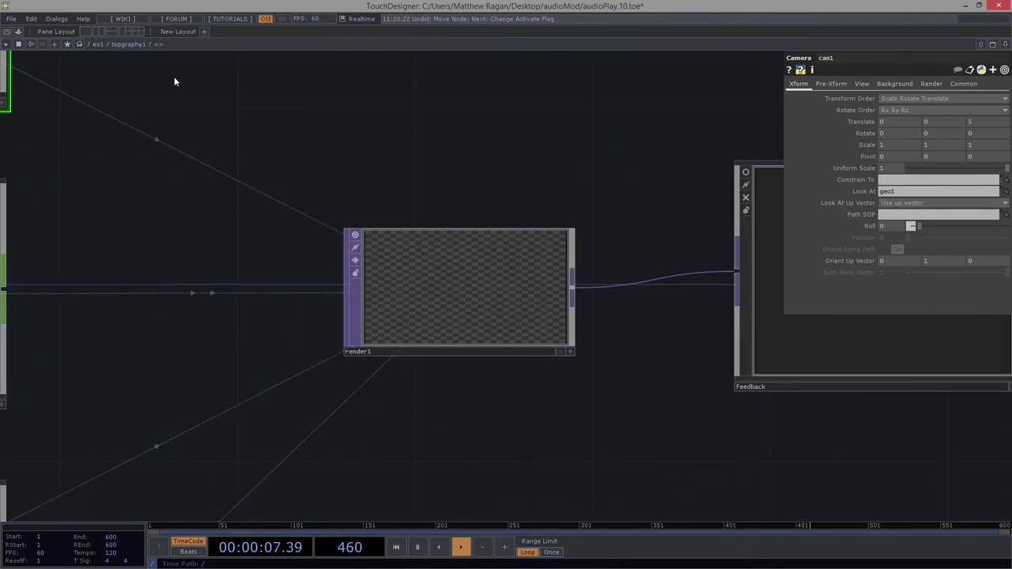
{"action": "key", "text": "alt+]"}
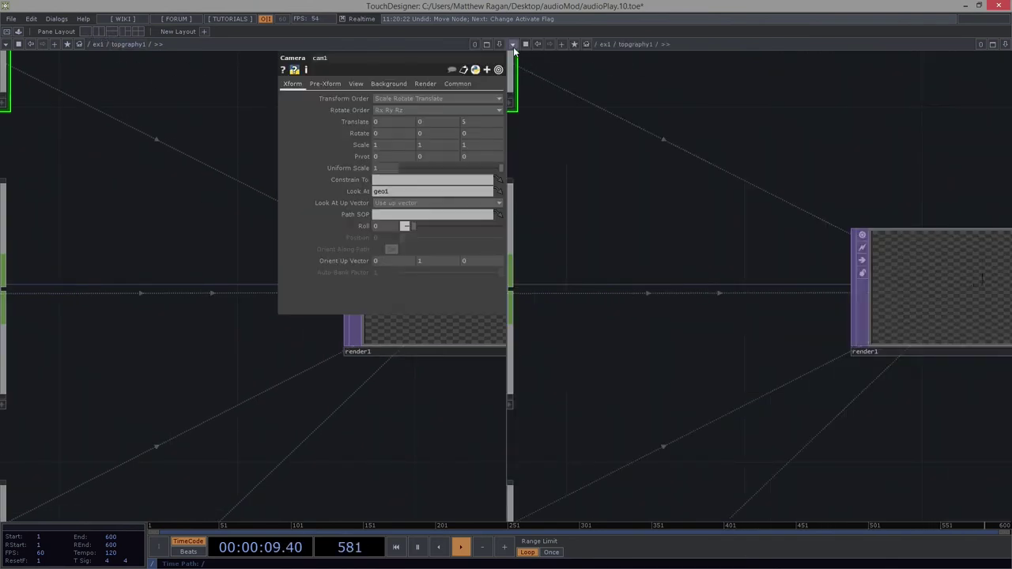
{"action": "left_click", "coordinate": [513, 47]}
{"action": "left_click", "coordinate": [545, 79]}
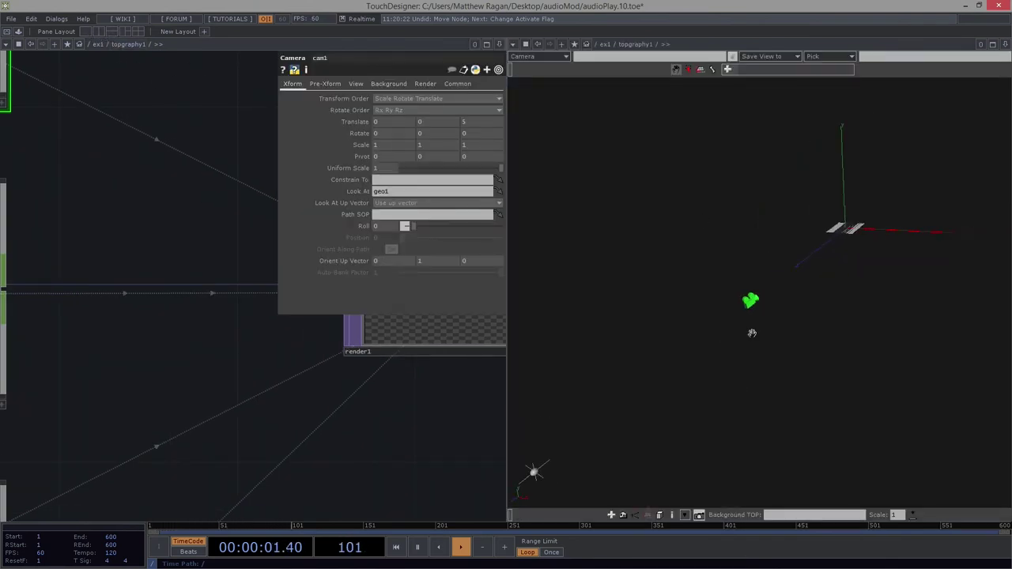
Set cam1's translation to 2, 1, 3 and check the reframed geometry in render1.
{"action": "left_click_drag", "start_coordinate": [192, 258], "coordinate": [368, 350]}
{"action": "left_click_drag", "start_coordinate": [180, 219], "coordinate": [236, 307]}
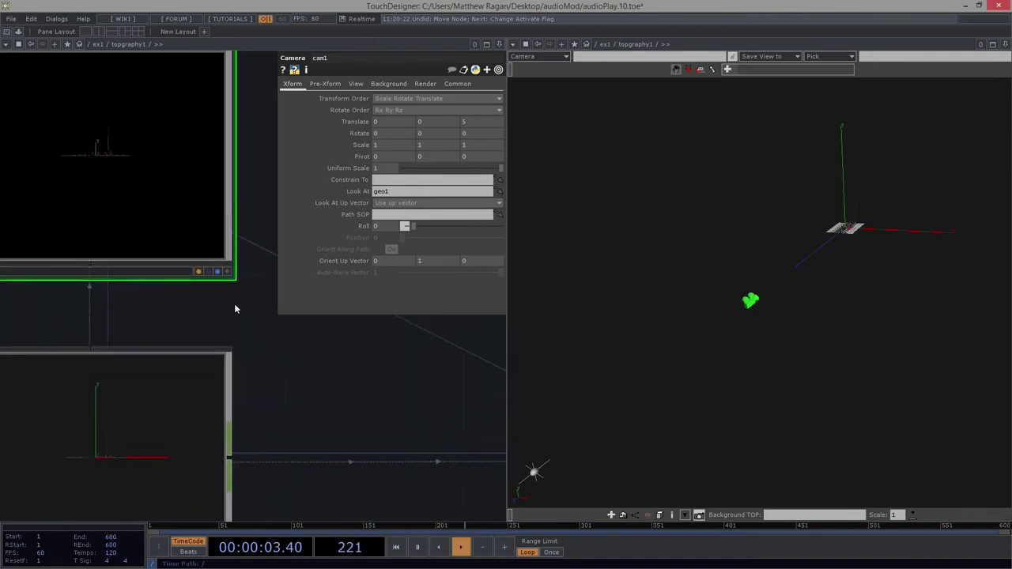
{"action": "scroll", "coordinate": [236, 310], "scroll_direction": "down", "scroll_amount": 3}
{"action": "scroll", "coordinate": [408, 117], "scroll_direction": "down", "scroll_amount": 2}
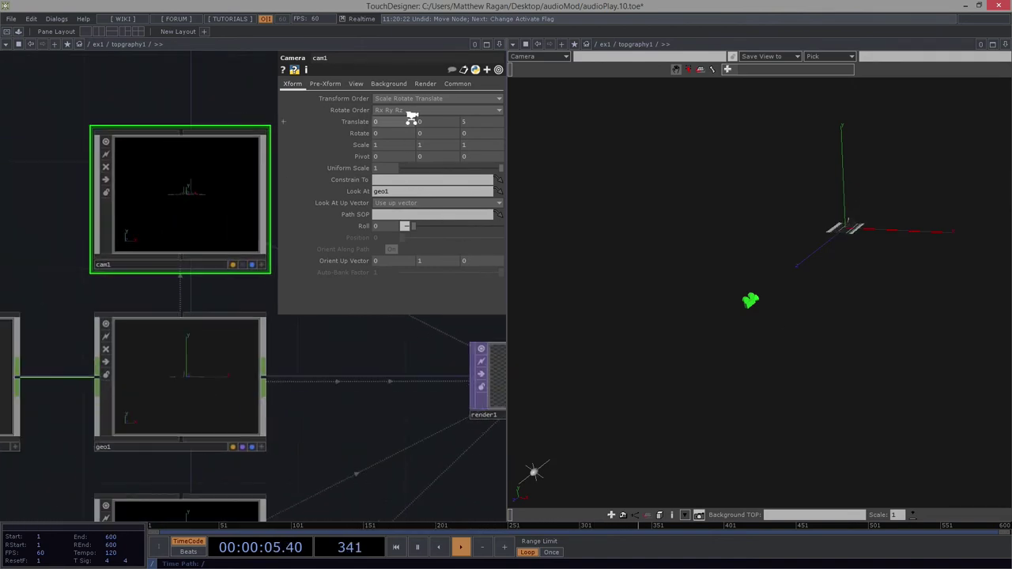
{"action": "scroll", "coordinate": [402, 124], "scroll_direction": "up", "scroll_amount": 2}
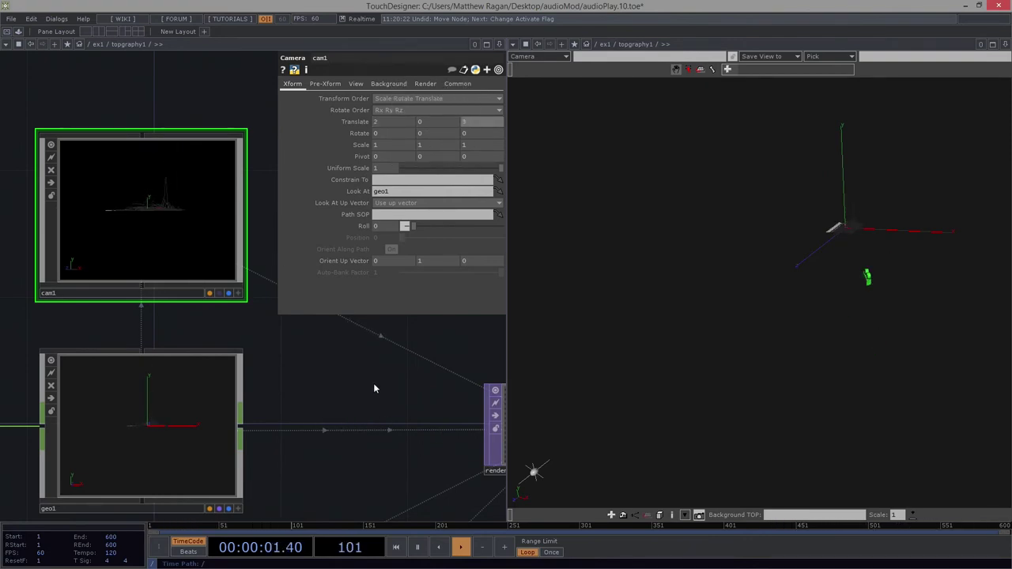
{"action": "left_click_drag", "start_coordinate": [375, 387], "coordinate": [87, 337]}
{"action": "scroll", "coordinate": [322, 476], "scroll_direction": "up", "scroll_amount": 3}
{"action": "left_click_drag", "start_coordinate": [300, 437], "coordinate": [297, 495]}
{"action": "scroll", "coordinate": [259, 355], "scroll_direction": "up", "scroll_amount": 2}
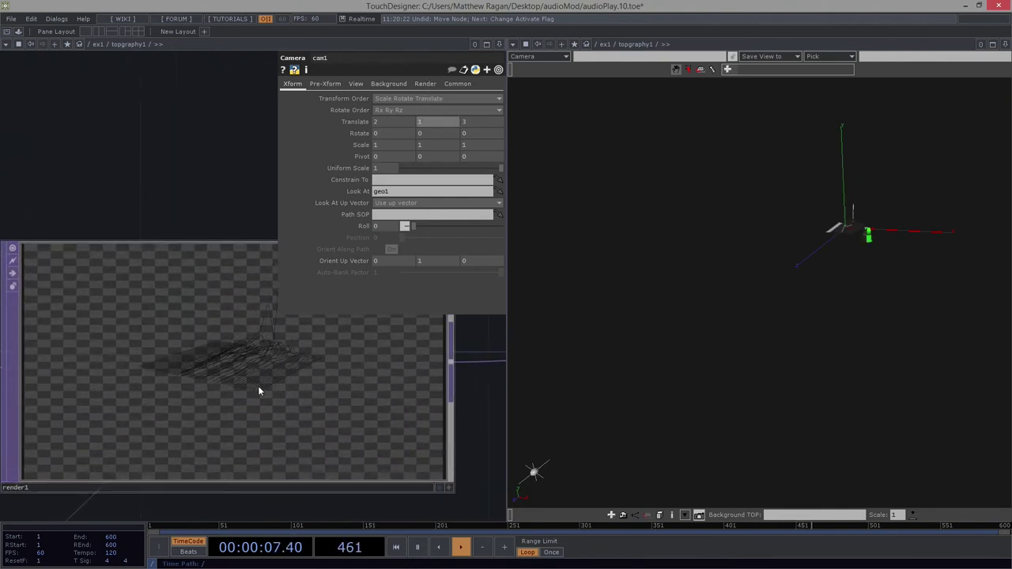
{"action": "left_click_drag", "start_coordinate": [202, 178], "coordinate": [137, 222]}
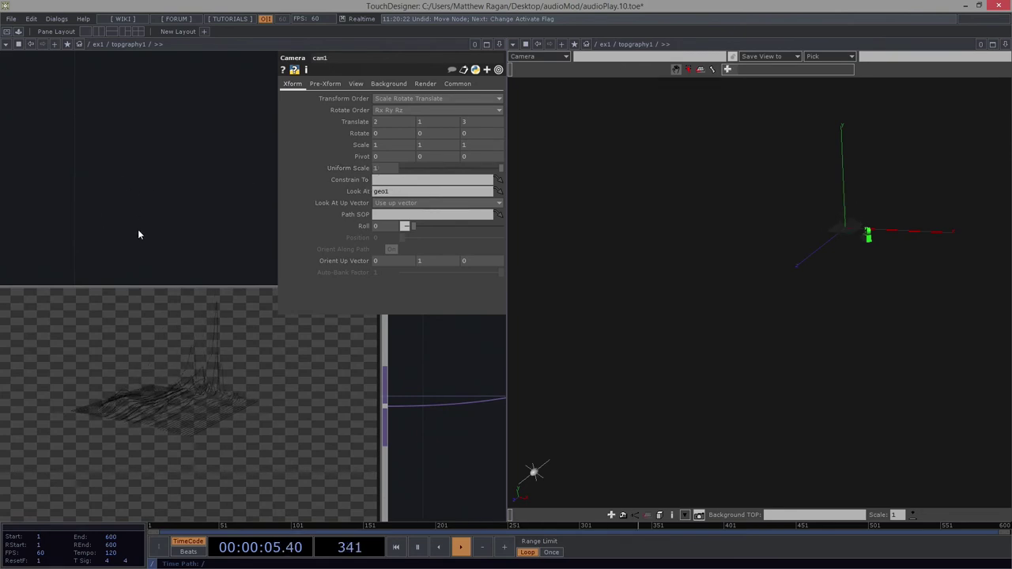
Set the Uniform Scale of light1 and light2 to 5.
{"action": "scroll", "coordinate": [139, 235], "scroll_direction": "down", "scroll_amount": 1}
{"action": "left_click_drag", "start_coordinate": [111, 272], "coordinate": [163, 192]}
{"action": "scroll", "coordinate": [163, 192], "scroll_direction": "down", "scroll_amount": 4}
{"action": "left_click_drag", "start_coordinate": [163, 377], "coordinate": [272, 354]}
{"action": "left_click_drag", "start_coordinate": [28, 353], "coordinate": [152, 289]}
{"action": "scroll", "coordinate": [152, 288], "scroll_direction": "down", "scroll_amount": 1}
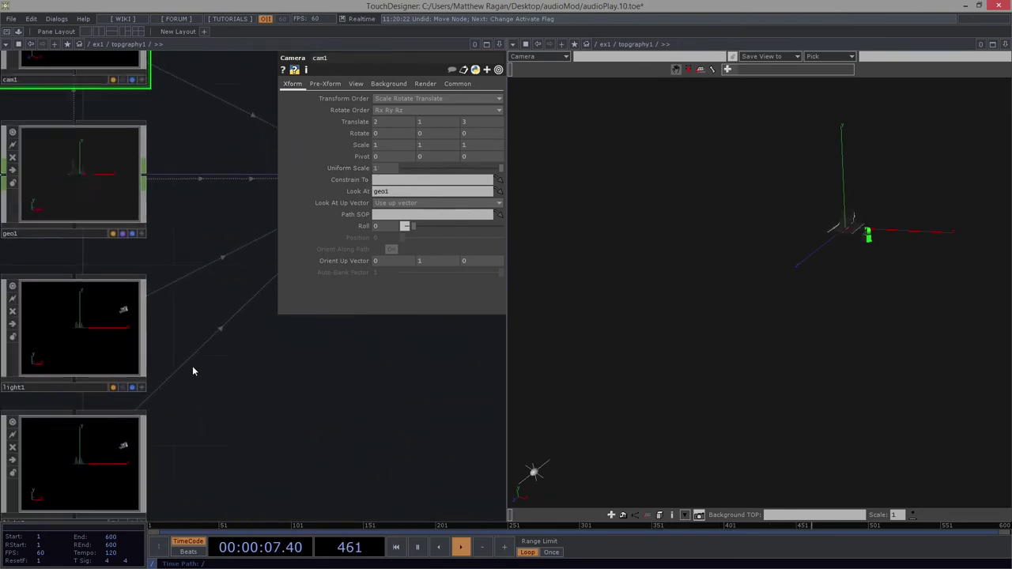
{"action": "left_click_drag", "start_coordinate": [193, 367], "coordinate": [230, 331]}
{"action": "left_click", "coordinate": [118, 304]}
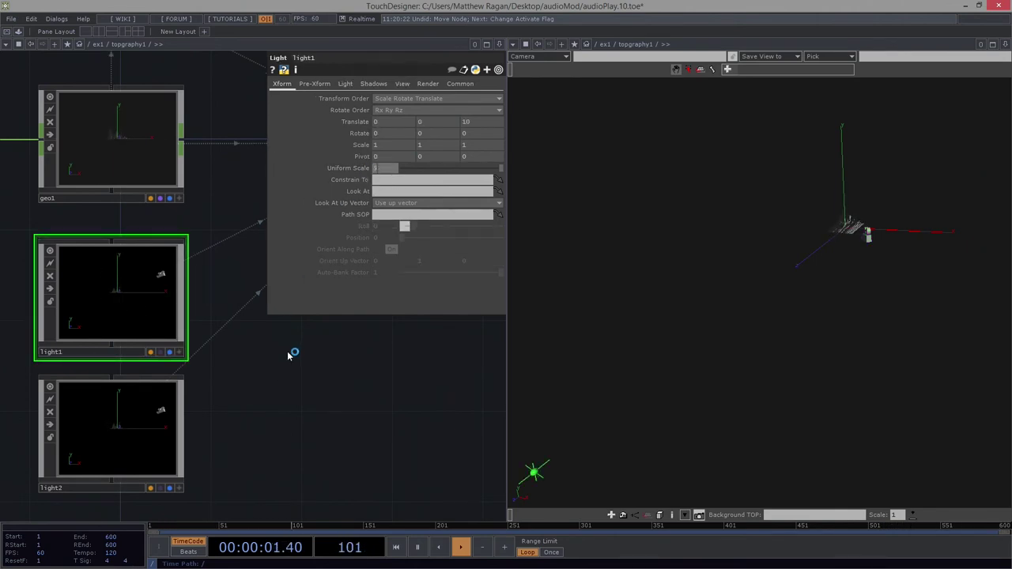
{"action": "left_click", "coordinate": [167, 380]}
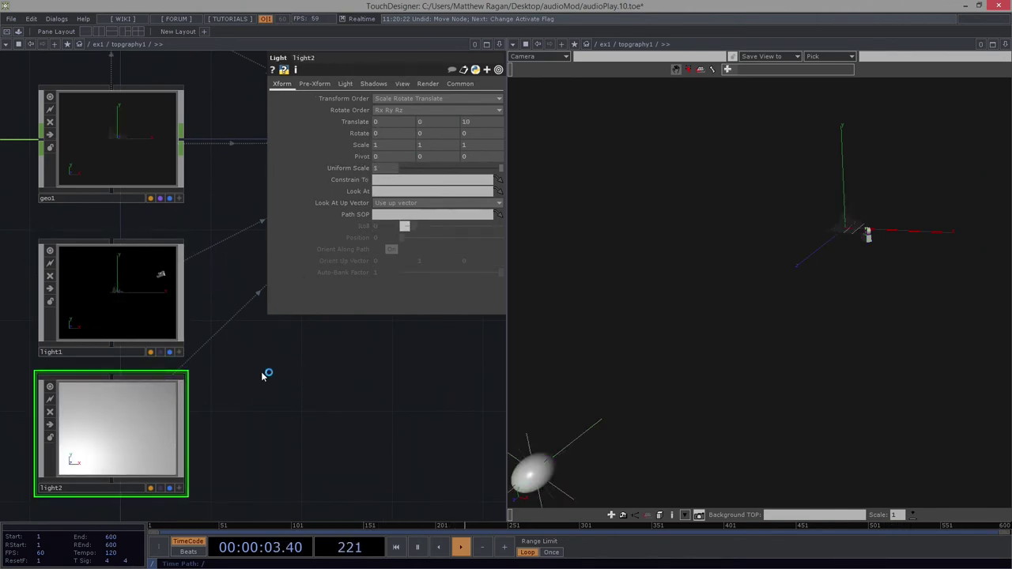
{"action": "left_click", "coordinate": [154, 310]}
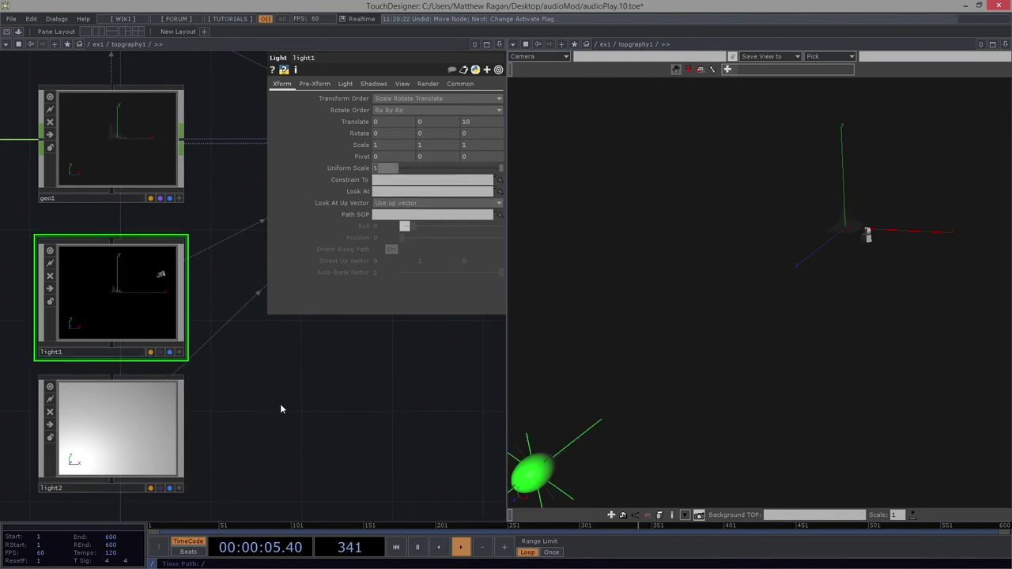
{"action": "left_click", "coordinate": [111, 472]}
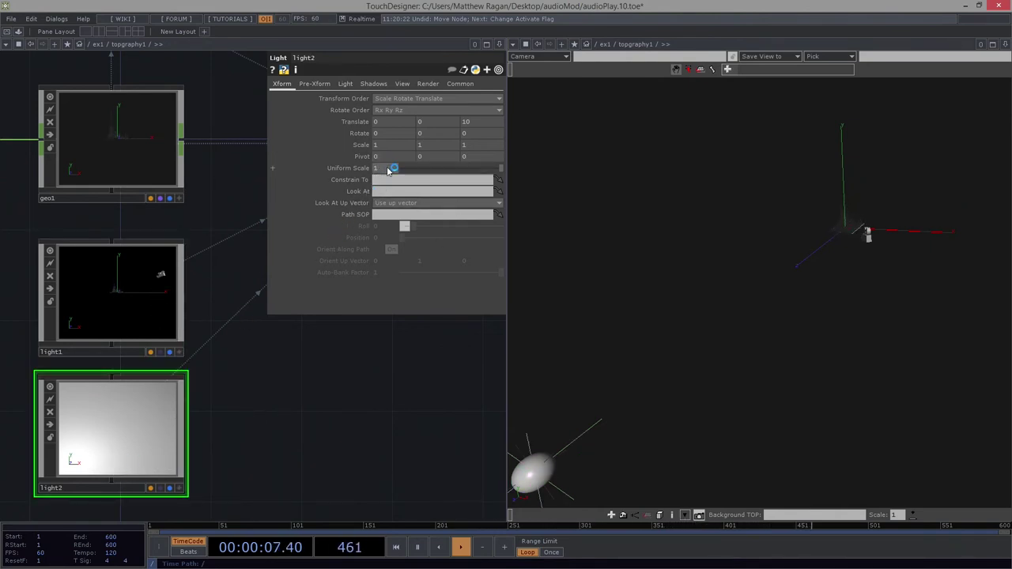
{"action": "type", "text": "5"}
{"action": "key", "text": "Return"}
{"action": "left_click_drag", "start_coordinate": [269, 420], "coordinate": [204, 409]}
{"action": "left_click_drag", "start_coordinate": [677, 407], "coordinate": [721, 420]}
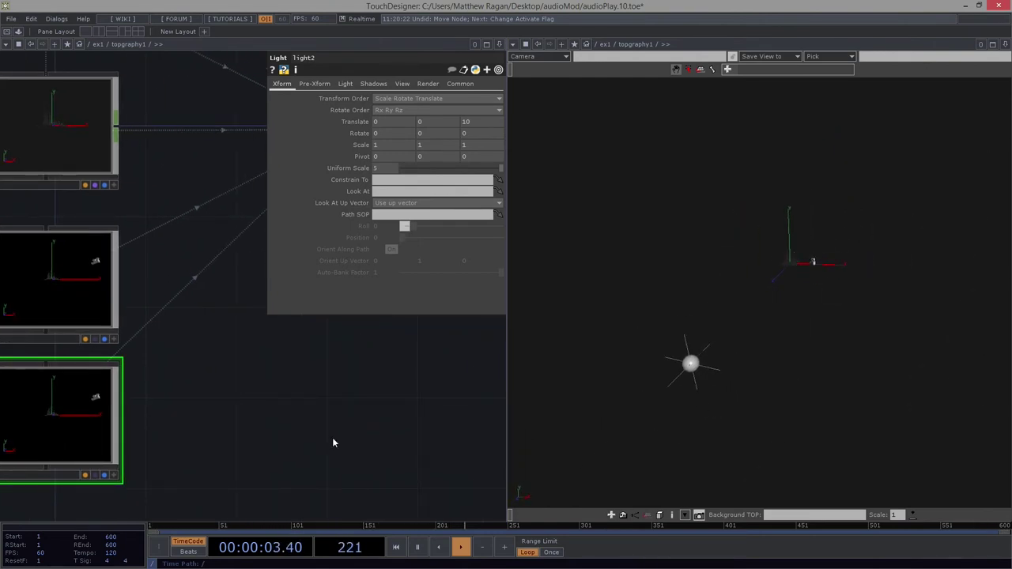
Change the Light Type of both light1 and light2 to Cone Light.
{"action": "left_click_drag", "start_coordinate": [333, 438], "coordinate": [374, 442]}
{"action": "right_click_drag", "start_coordinate": [195, 295], "coordinate": [157, 379]}
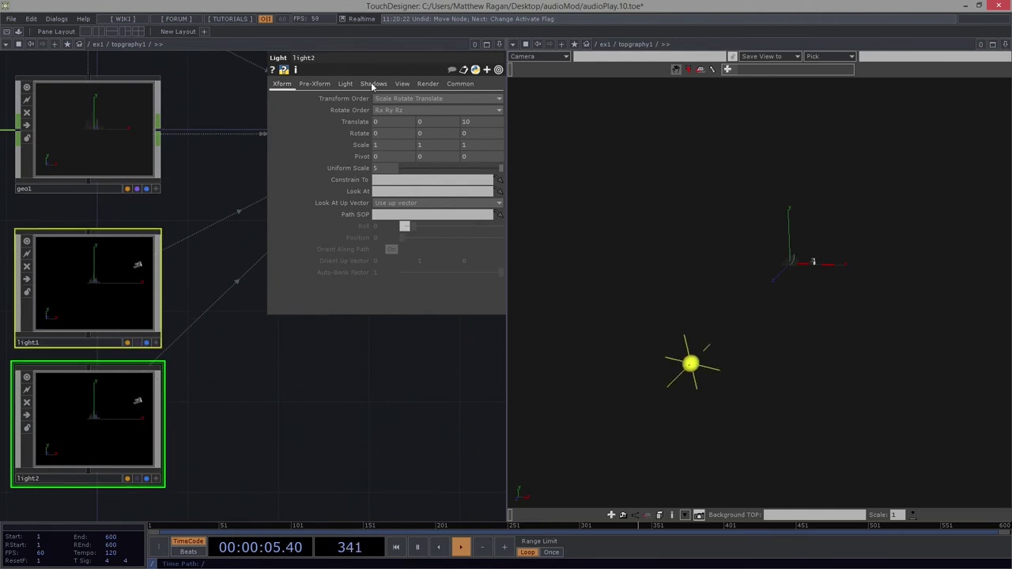
{"action": "left_click", "coordinate": [346, 84]}
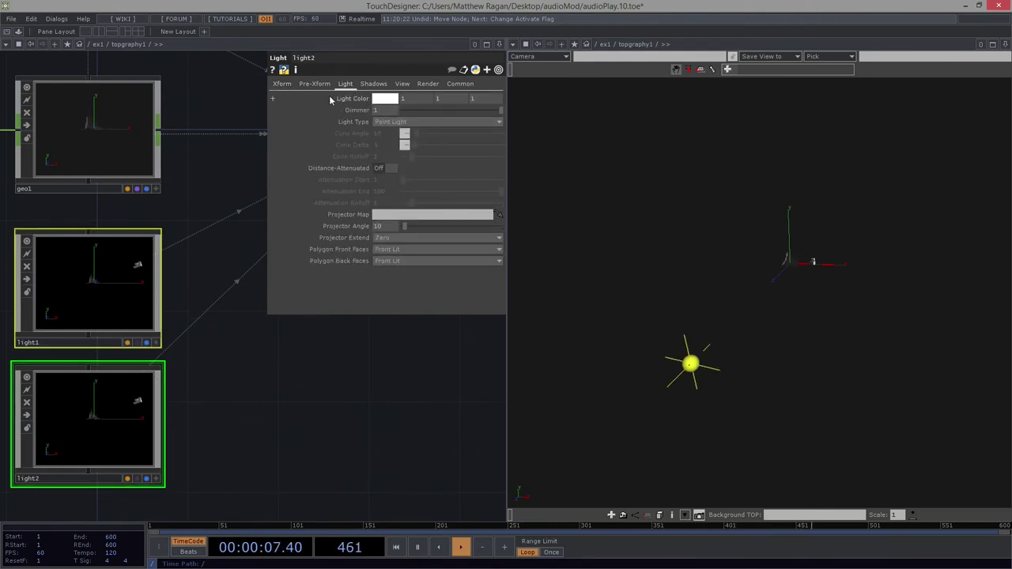
{"action": "left_click", "coordinate": [399, 142]}
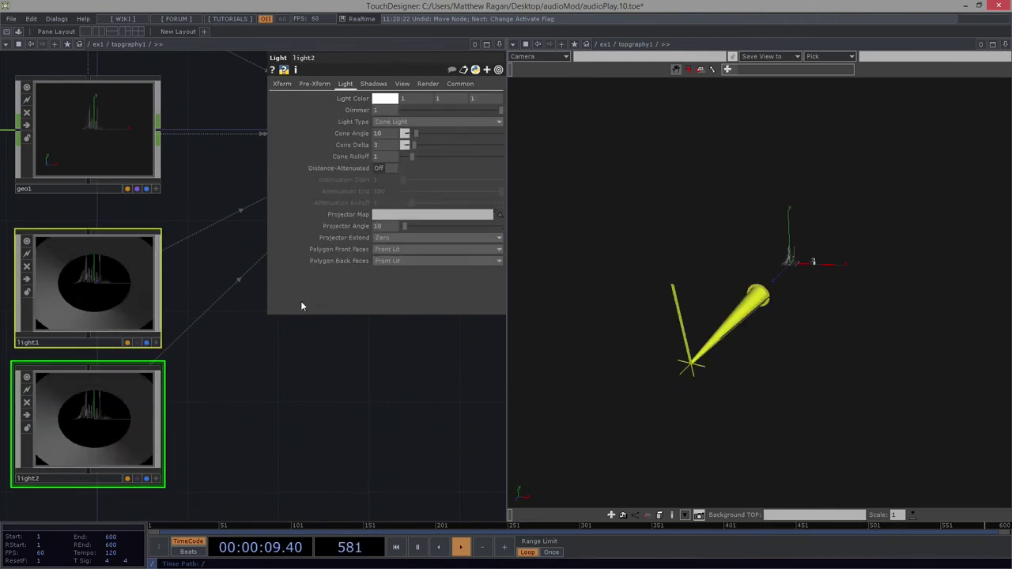
Assign geo1 as the Look At target of light1 and light2.
{"action": "left_click_drag", "start_coordinate": [198, 415], "coordinate": [148, 464]}
{"action": "scroll", "coordinate": [121, 382], "scroll_direction": "down", "scroll_amount": 3}
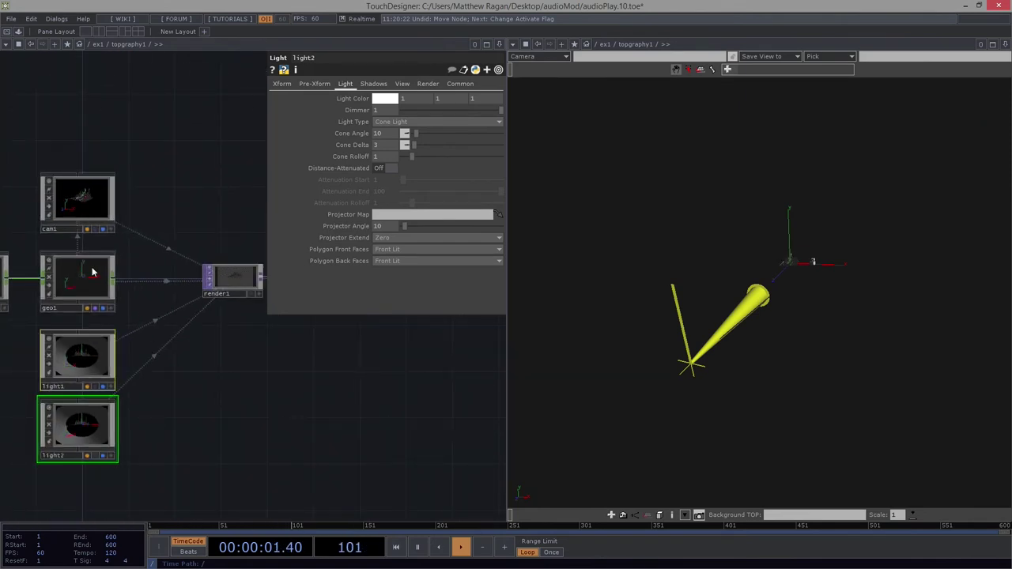
{"action": "left_click", "coordinate": [283, 85]}
{"action": "left_click_drag", "start_coordinate": [67, 290], "coordinate": [329, 238]}
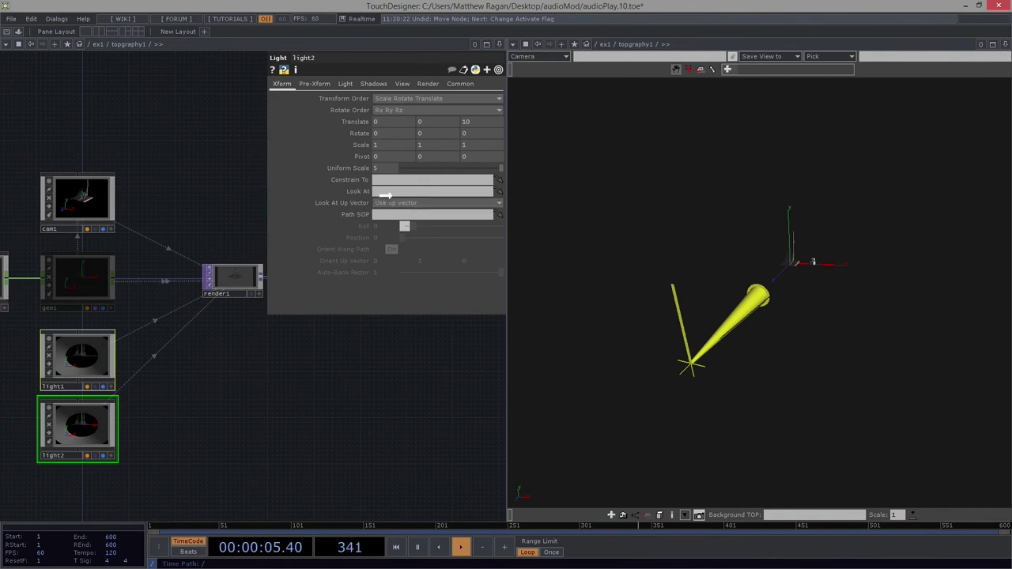
{"action": "left_click_drag", "start_coordinate": [388, 193], "coordinate": [388, 192]}
Move light1 to translation 5, 4, 5.
{"action": "scroll", "coordinate": [173, 321], "scroll_direction": "up", "scroll_amount": 3}
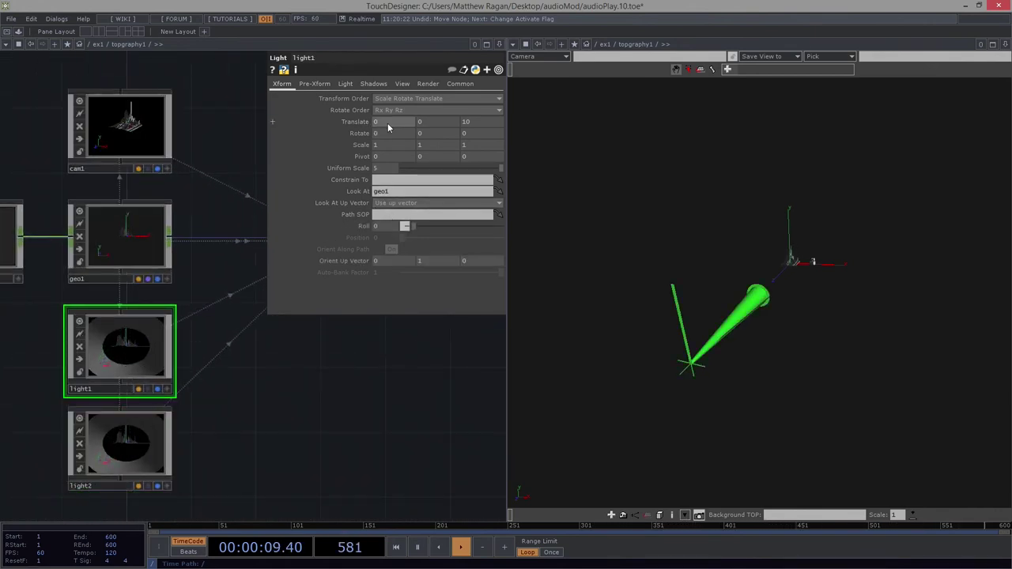
{"action": "middle_click_drag", "start_coordinate": [388, 121], "coordinate": [388, 100]}
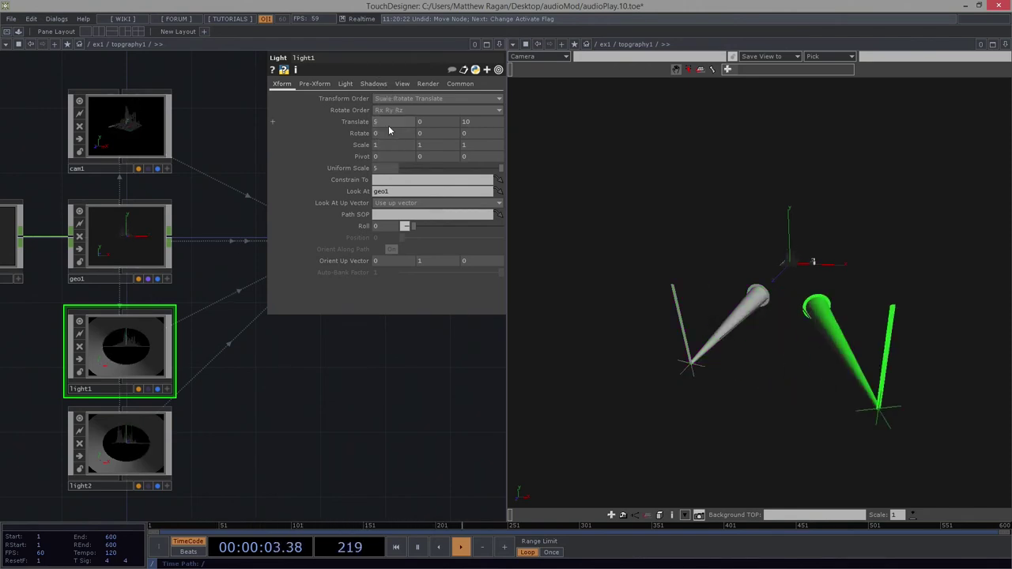
{"action": "middle_click_drag", "start_coordinate": [488, 127], "coordinate": [437, 106]}
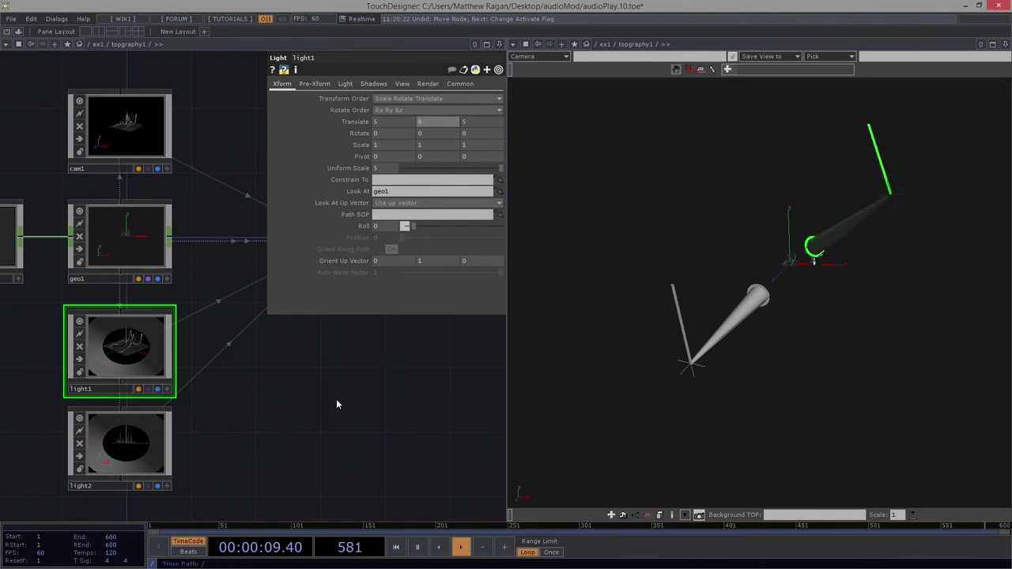
Move light2 to translation -5, 4, 5, using light1's position as the reference.
{"action": "left_click_drag", "start_coordinate": [24, 513], "coordinate": [24, 513]}
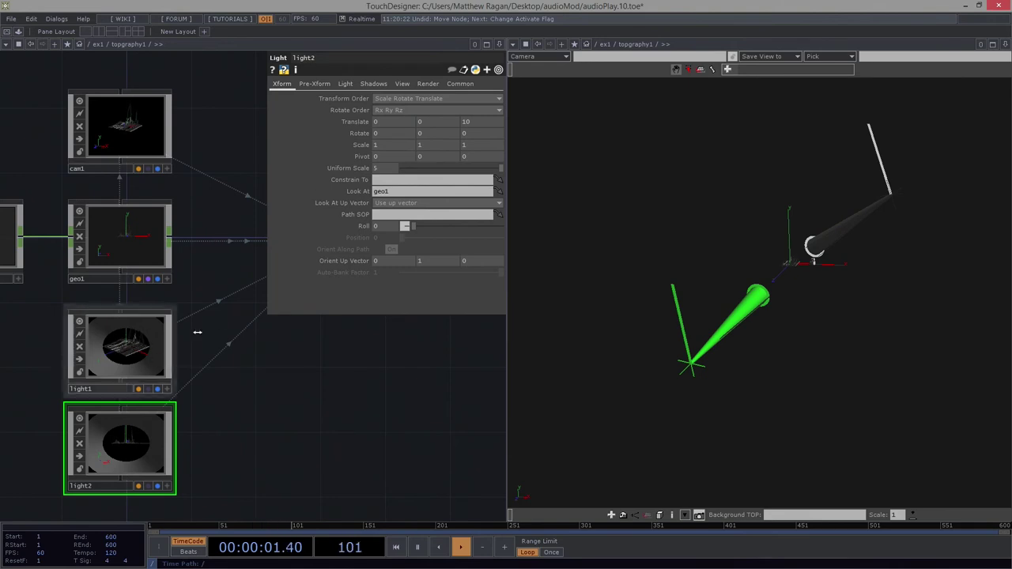
{"action": "left_click", "coordinate": [167, 444]}
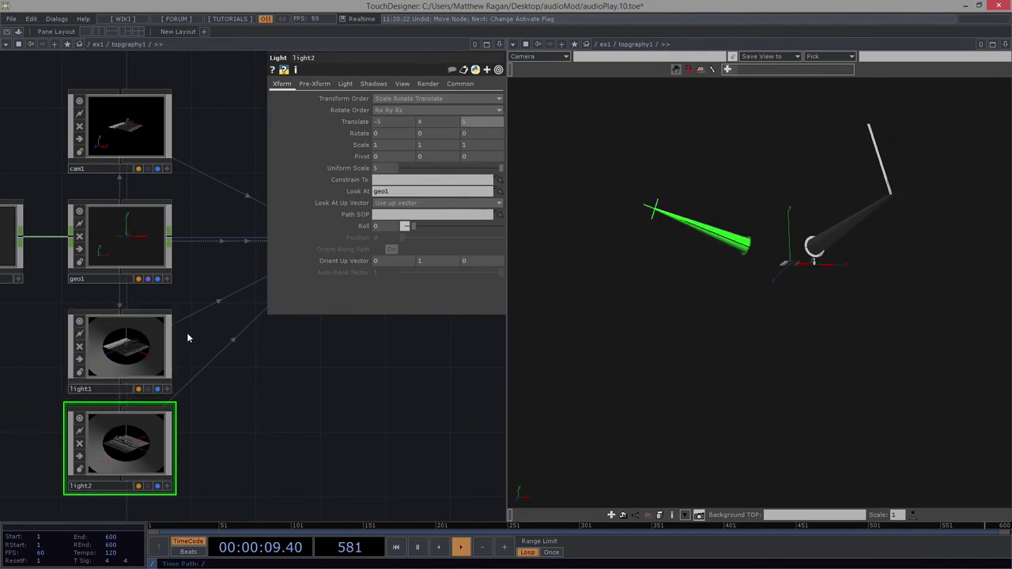
{"action": "left_click", "coordinate": [168, 352]}
{"action": "left_click", "coordinate": [105, 467]}
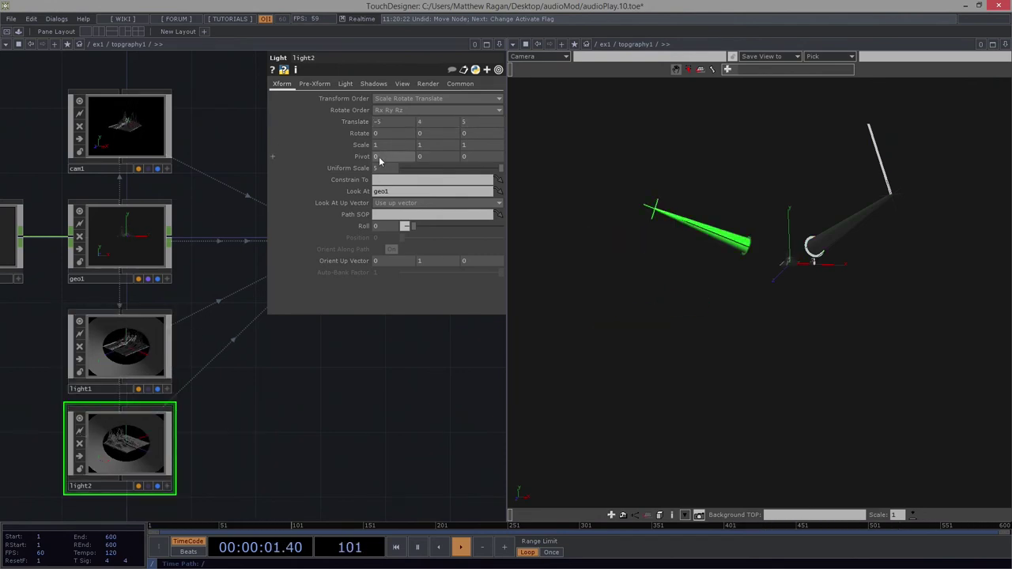
Examine how the two cone lights are aimed at geo1 and how they illuminate the lines in render1.
{"action": "left_click_drag", "start_coordinate": [828, 260], "coordinate": [784, 278]}
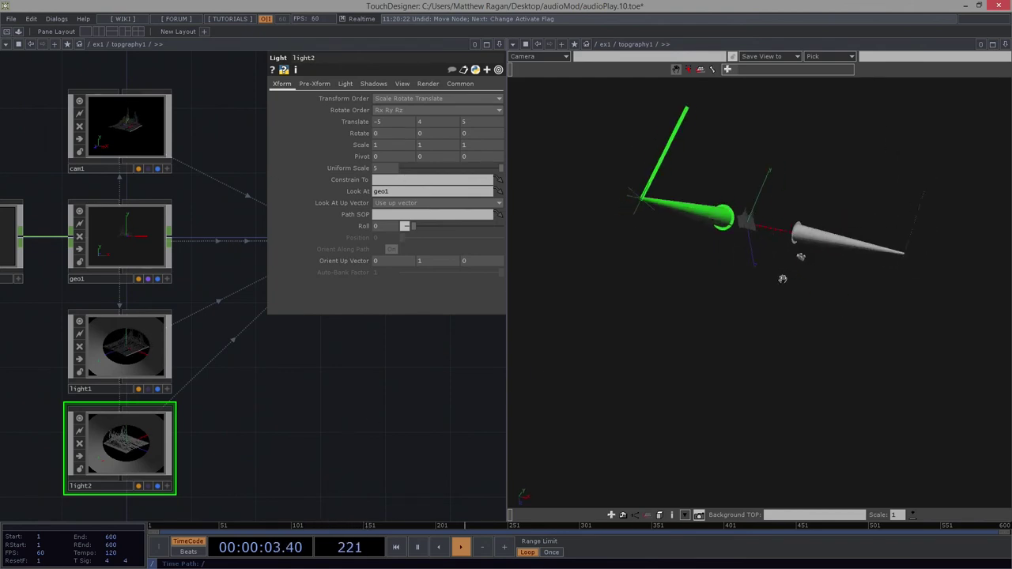
{"action": "middle_click_drag", "start_coordinate": [783, 278], "coordinate": [730, 204]}
{"action": "left_click_drag", "start_coordinate": [730, 204], "coordinate": [862, 223]}
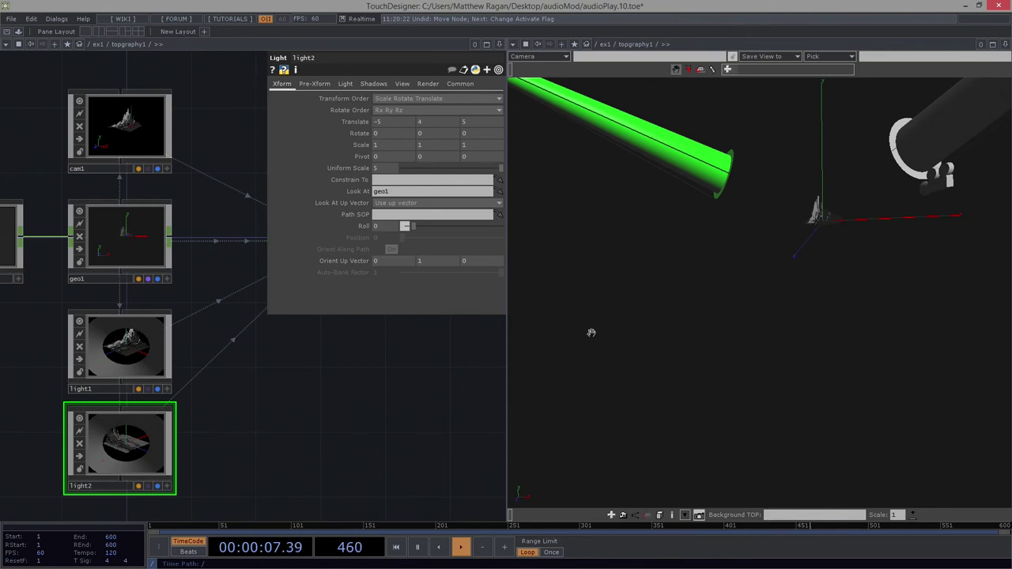
{"action": "left_click_drag", "start_coordinate": [214, 433], "coordinate": [19, 462]}
{"action": "scroll", "coordinate": [72, 303], "scroll_direction": "up", "scroll_amount": 2}
{"action": "left_click_drag", "start_coordinate": [55, 308], "coordinate": [251, 280]}
{"action": "scroll", "coordinate": [252, 280], "scroll_direction": "up", "scroll_amount": 4}
{"action": "left_click_drag", "start_coordinate": [284, 467], "coordinate": [126, 509]}
{"action": "middle_click_drag", "start_coordinate": [136, 332], "coordinate": [87, 407]}
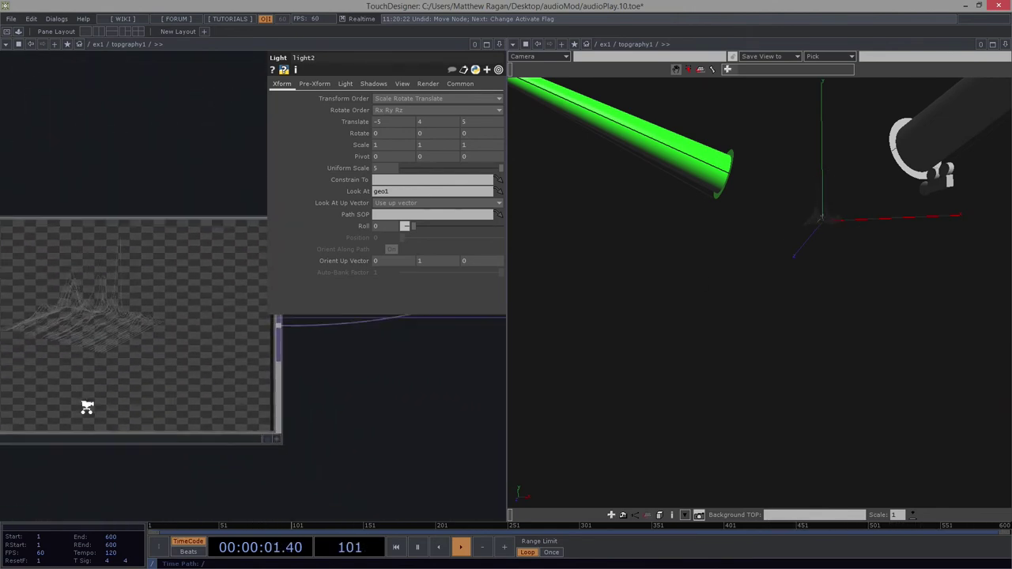
{"action": "scroll", "coordinate": [90, 432], "scroll_direction": "down", "scroll_amount": 4}
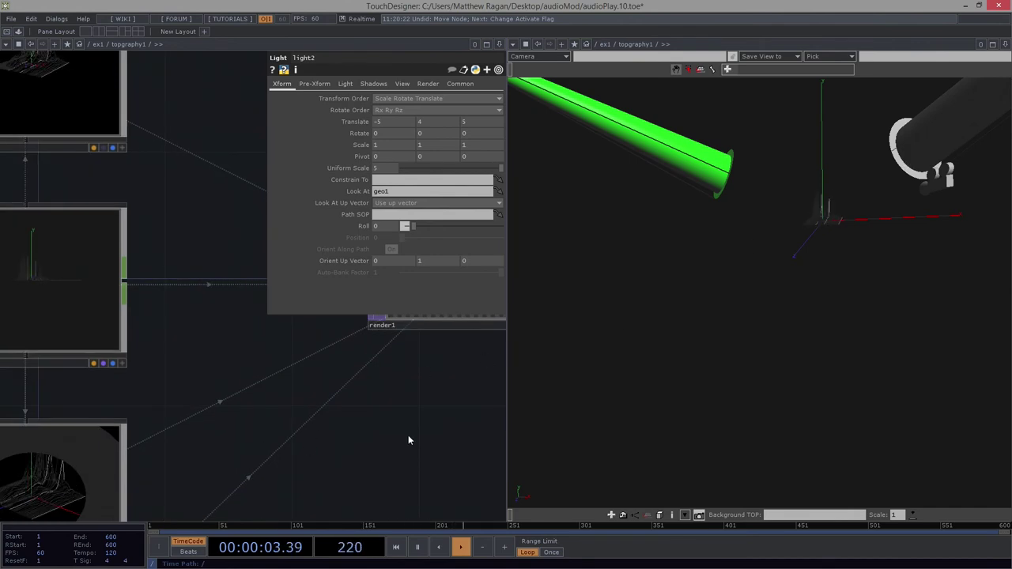
{"action": "left_click_drag", "start_coordinate": [409, 440], "coordinate": [163, 476]}
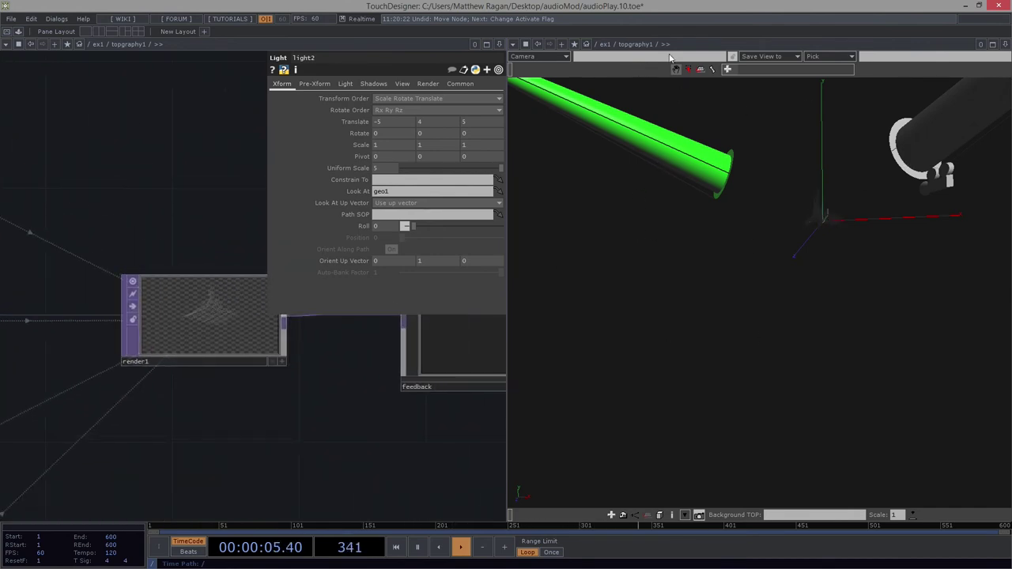
Split the geometry viewer pane top/bottom and bring the bg output into view in the new network pane.
{"action": "left_click", "coordinate": [1005, 45]}
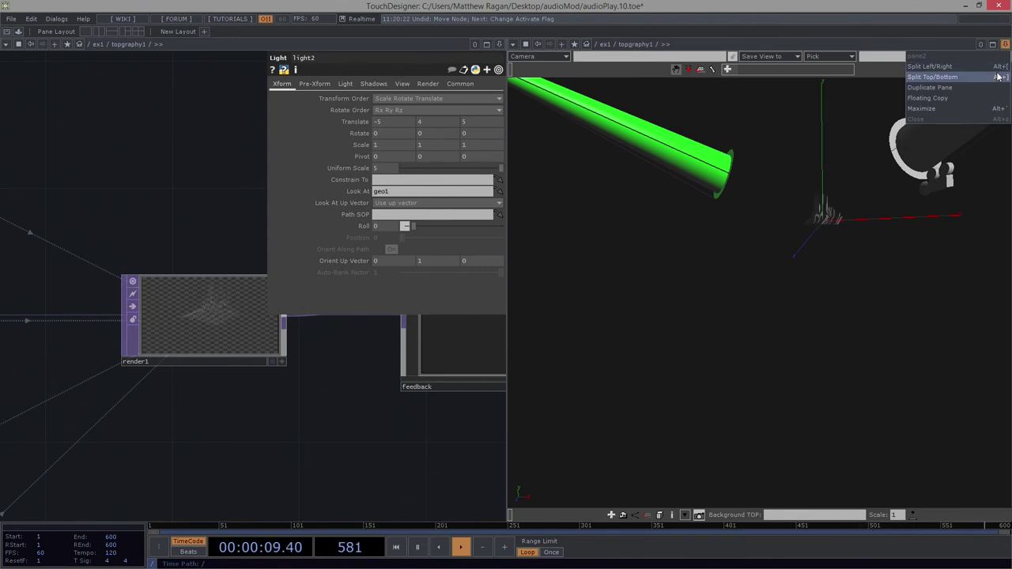
{"action": "left_click", "coordinate": [999, 77]}
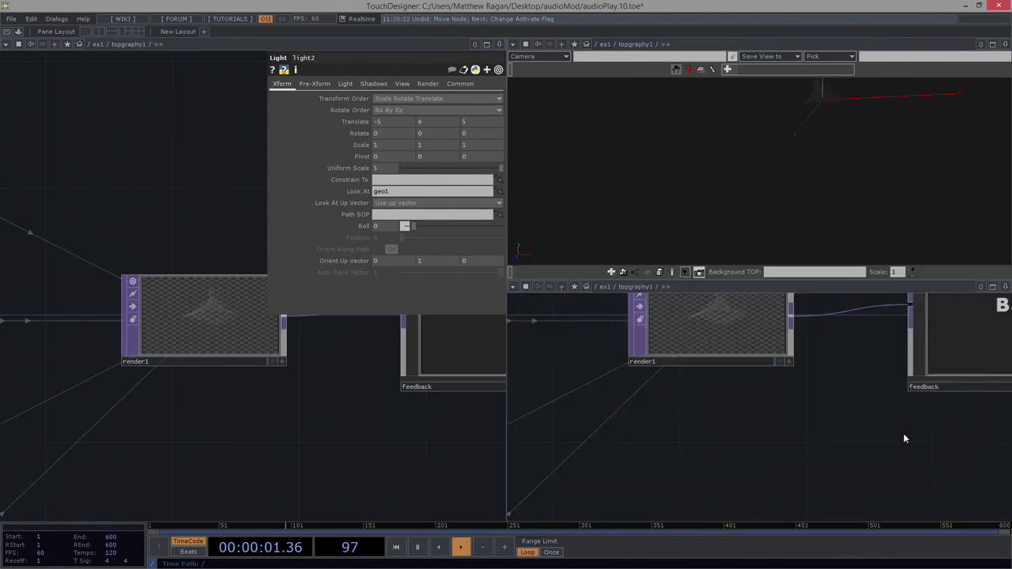
{"action": "left_click_drag", "start_coordinate": [904, 435], "coordinate": [661, 439]}
{"action": "middle_click_drag", "start_coordinate": [698, 398], "coordinate": [716, 439]}
{"action": "left_click_drag", "start_coordinate": [933, 442], "coordinate": [529, 460]}
{"action": "left_click_drag", "start_coordinate": [511, 324], "coordinate": [607, 313]}
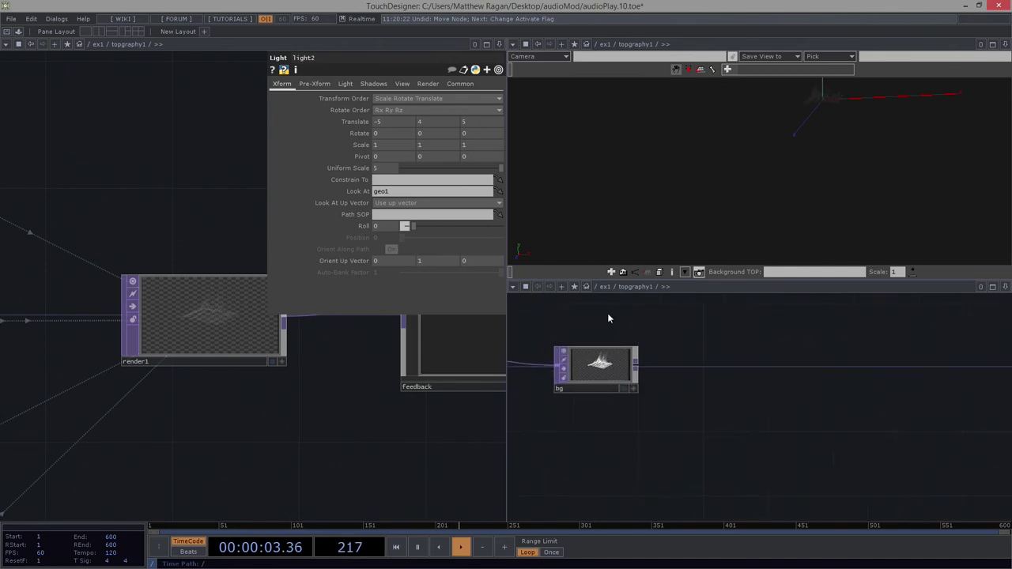
Turn the new lower pane into a Panel view of topgraphy1 and compare it with the bg node's output.
{"action": "left_click", "coordinate": [514, 287]}
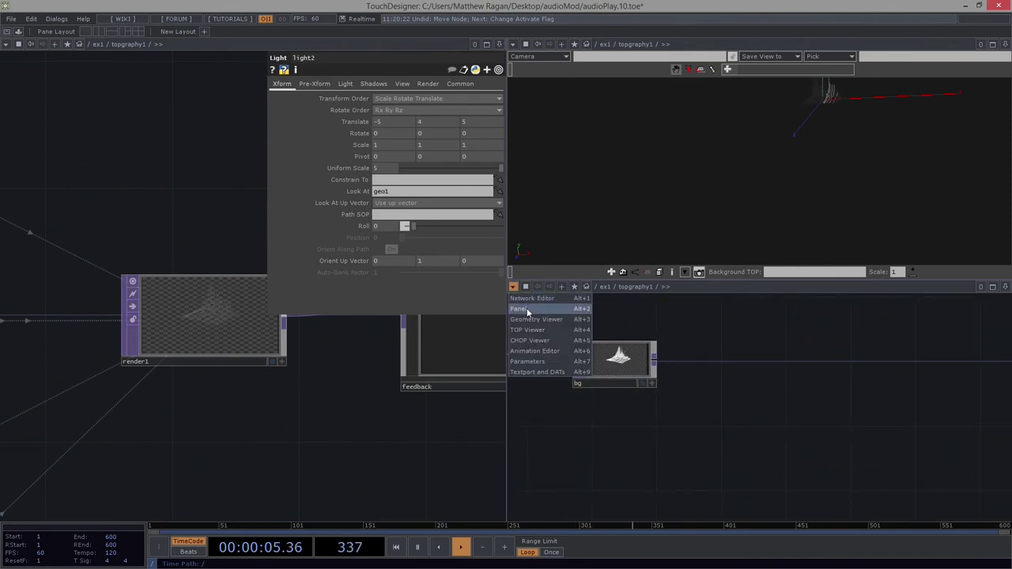
{"action": "left_click", "coordinate": [526, 308]}
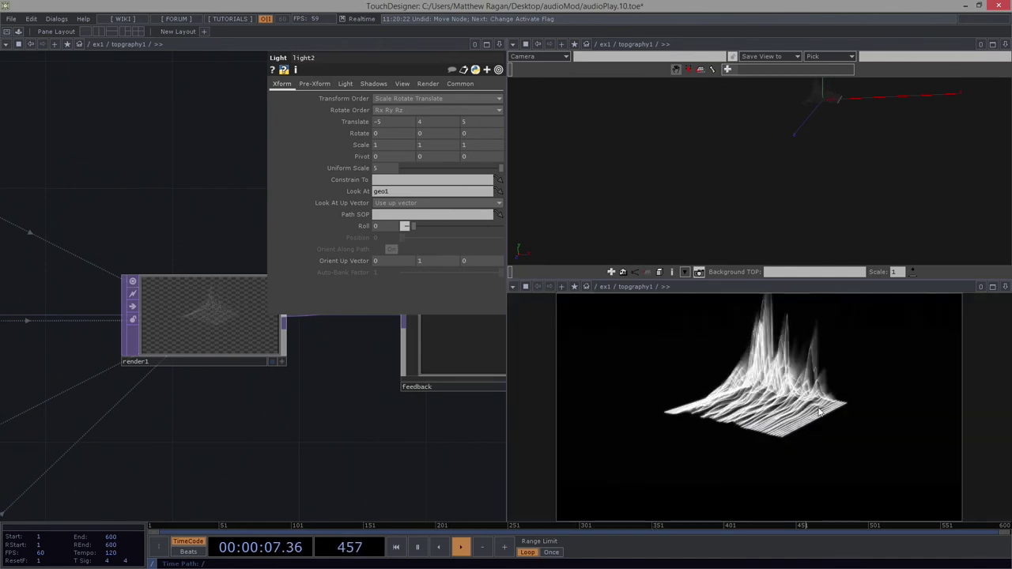
{"action": "left_click_drag", "start_coordinate": [312, 463], "coordinate": [118, 455]}
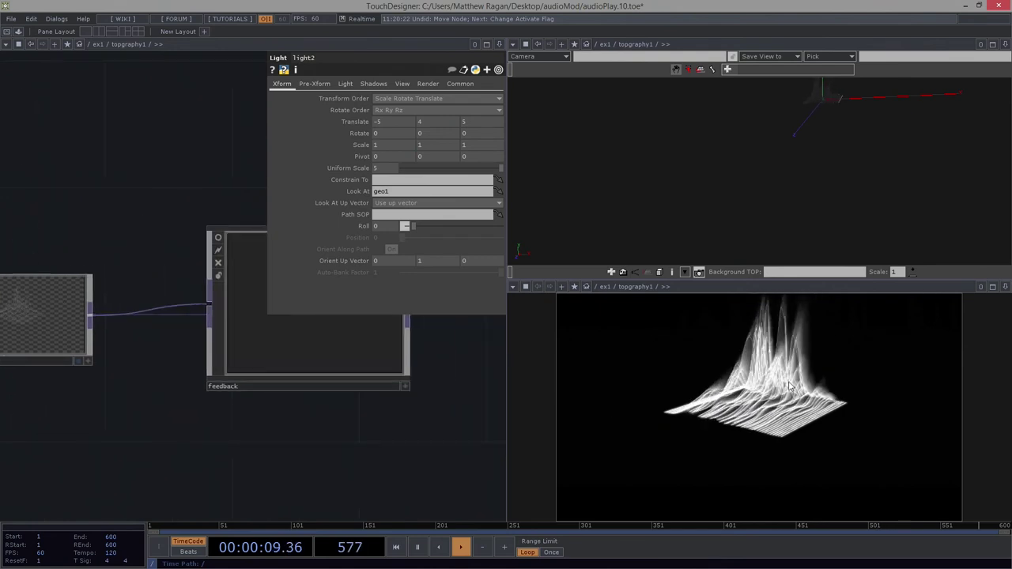
{"action": "left_click_drag", "start_coordinate": [406, 404], "coordinate": [287, 434]}
{"action": "left_click_drag", "start_coordinate": [471, 425], "coordinate": [279, 419]}
{"action": "scroll", "coordinate": [347, 364], "scroll_direction": "up", "scroll_amount": 3}
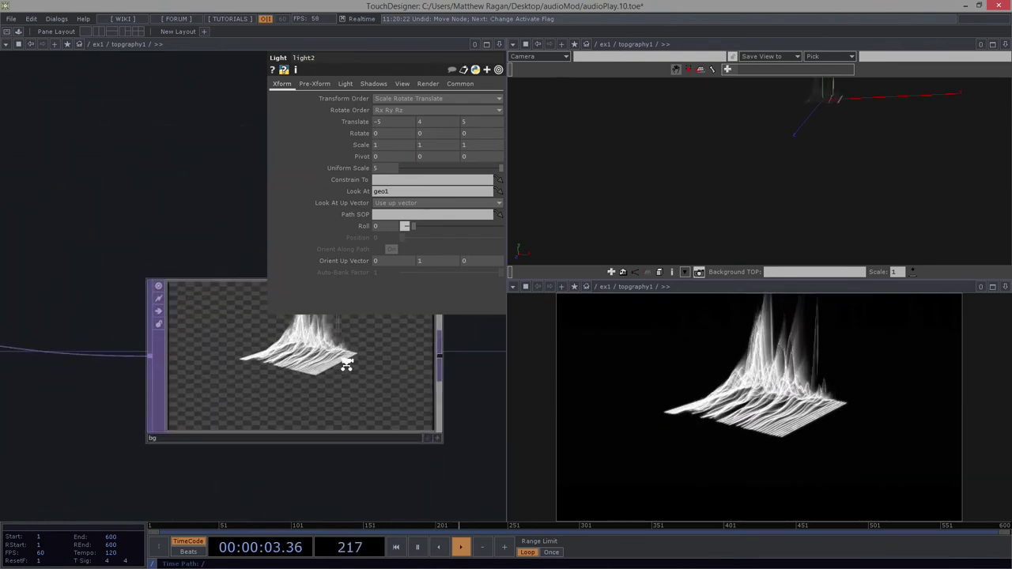
{"action": "scroll", "coordinate": [346, 364], "scroll_direction": "up", "scroll_amount": 1}
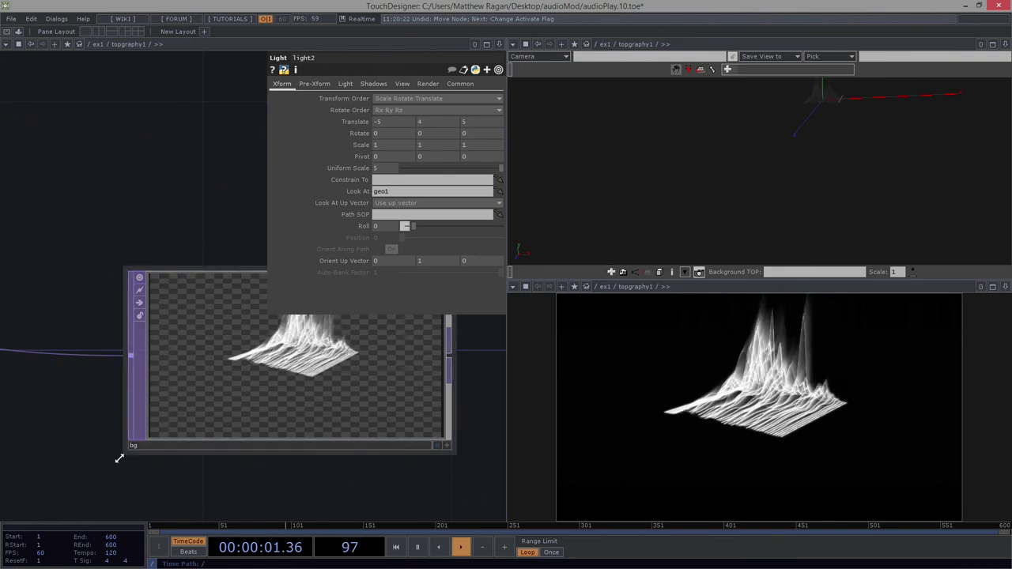
Reframe the geometry viewer around geo1 so both cone lights are in view.
{"action": "middle_click_drag", "start_coordinate": [830, 159], "coordinate": [823, 226]}
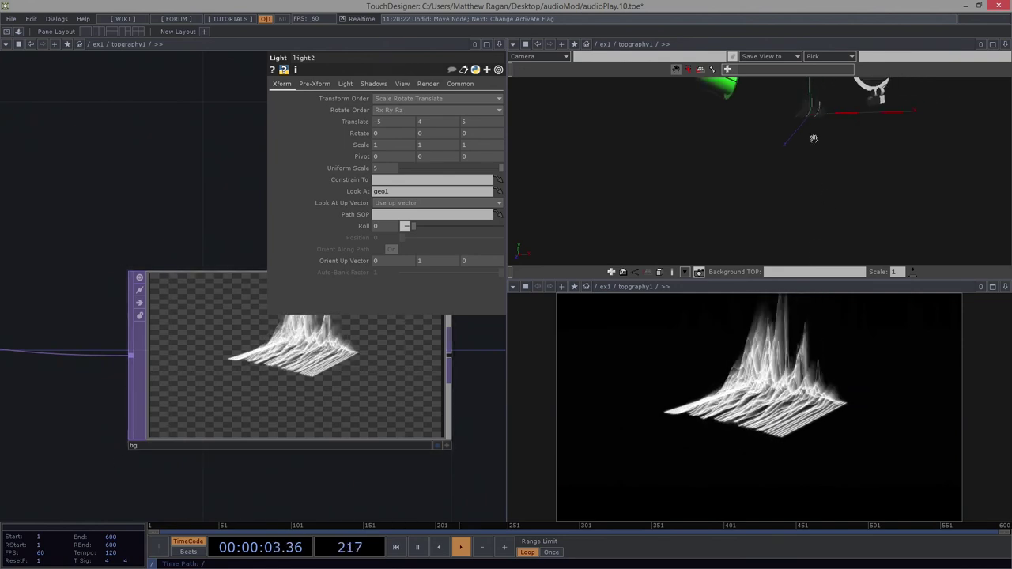
{"action": "mouse_move", "coordinate": [814, 139]}
{"action": "left_mouse_down"}
{"action": "mouse_move", "coordinate": [832, 117]}
{"action": "mouse_move", "coordinate": [804, 131]}
{"action": "left_mouse_up"}
{"action": "left_click_drag", "start_coordinate": [783, 167], "coordinate": [781, 126]}
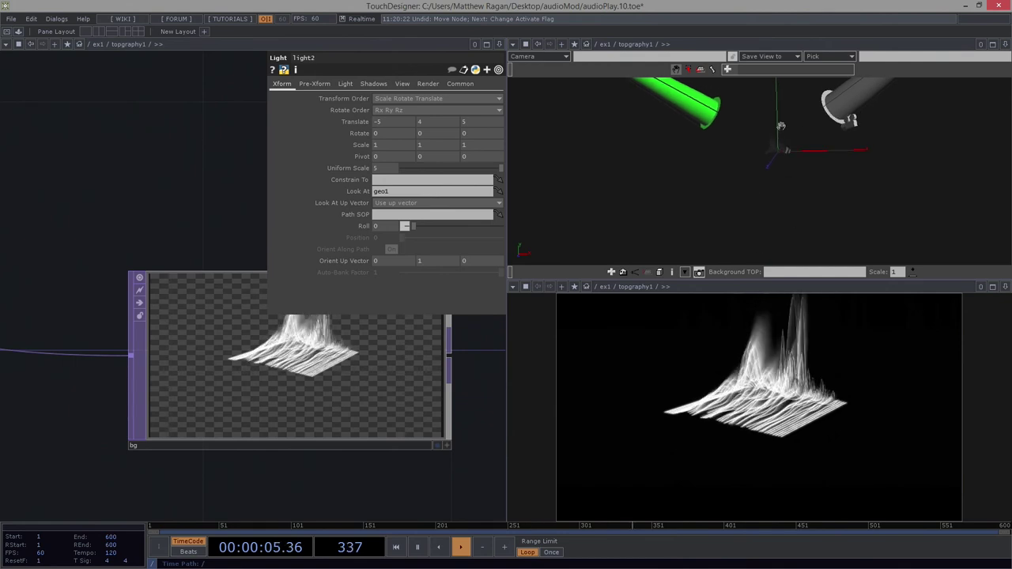
{"action": "right_click_drag", "start_coordinate": [781, 125], "coordinate": [746, 181]}
Set light1's light color to orange with RGB values 1, 0.545098, 0.
{"action": "left_click_drag", "start_coordinate": [165, 457], "coordinate": [346, 420]}
{"action": "middle_click_drag", "start_coordinate": [347, 415], "coordinate": [181, 470]}
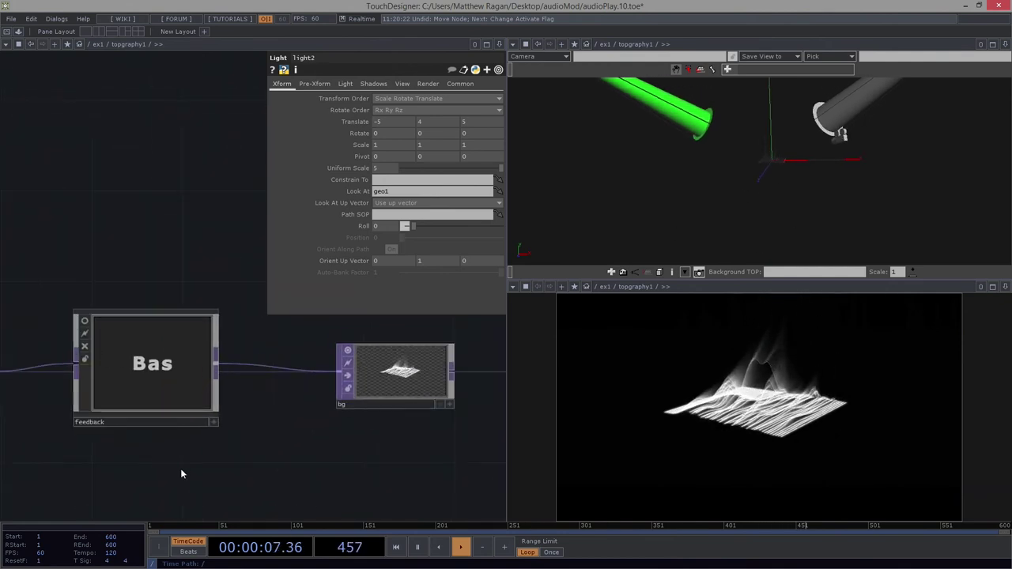
{"action": "left_click_drag", "start_coordinate": [182, 475], "coordinate": [470, 438]}
{"action": "left_click_drag", "start_coordinate": [138, 420], "coordinate": [159, 419]}
{"action": "left_click_drag", "start_coordinate": [165, 476], "coordinate": [326, 362]}
{"action": "left_click_drag", "start_coordinate": [185, 391], "coordinate": [233, 336]}
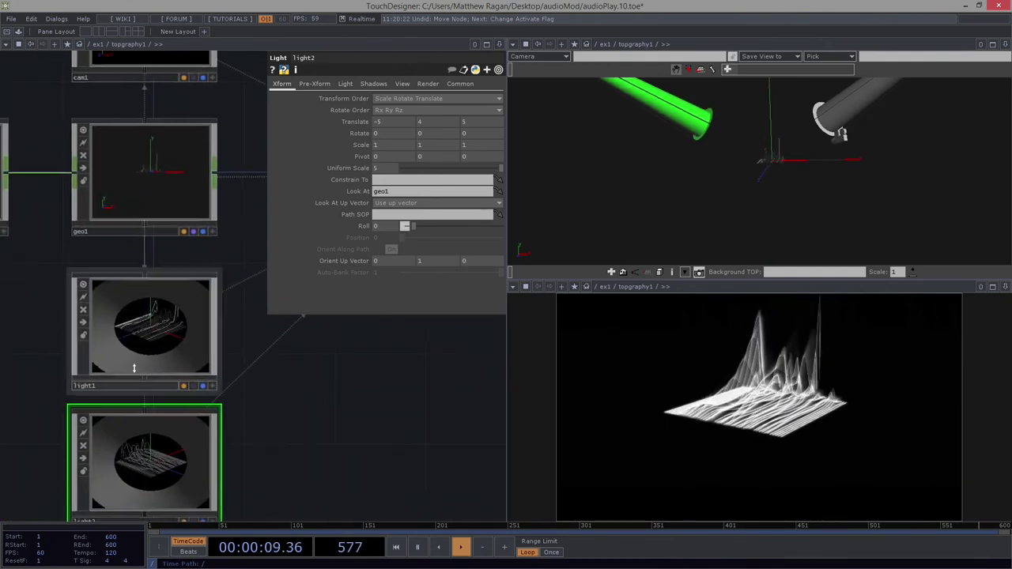
{"action": "left_click", "coordinate": [134, 348]}
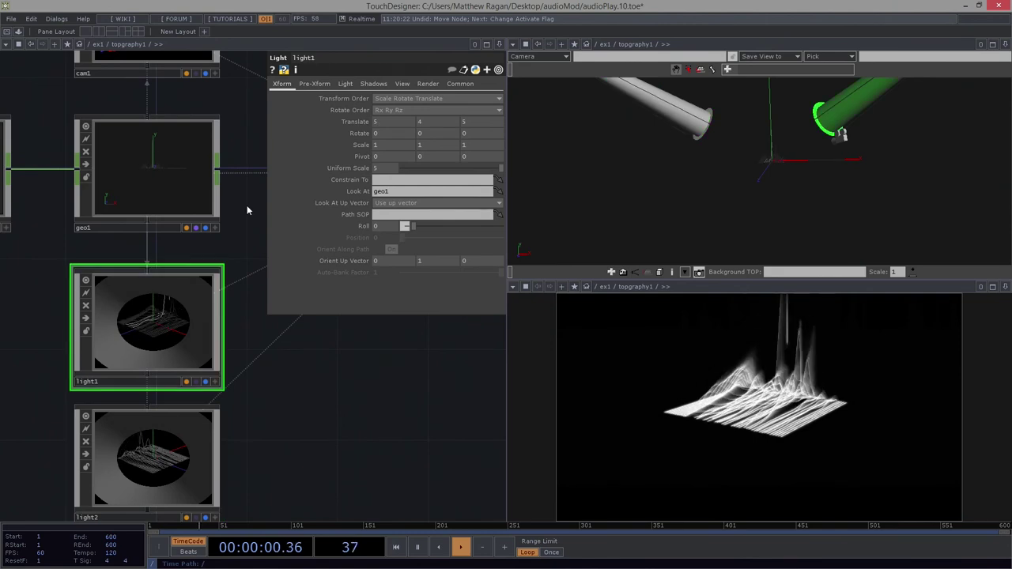
{"action": "left_click", "coordinate": [345, 84]}
{"action": "left_click", "coordinate": [385, 98]}
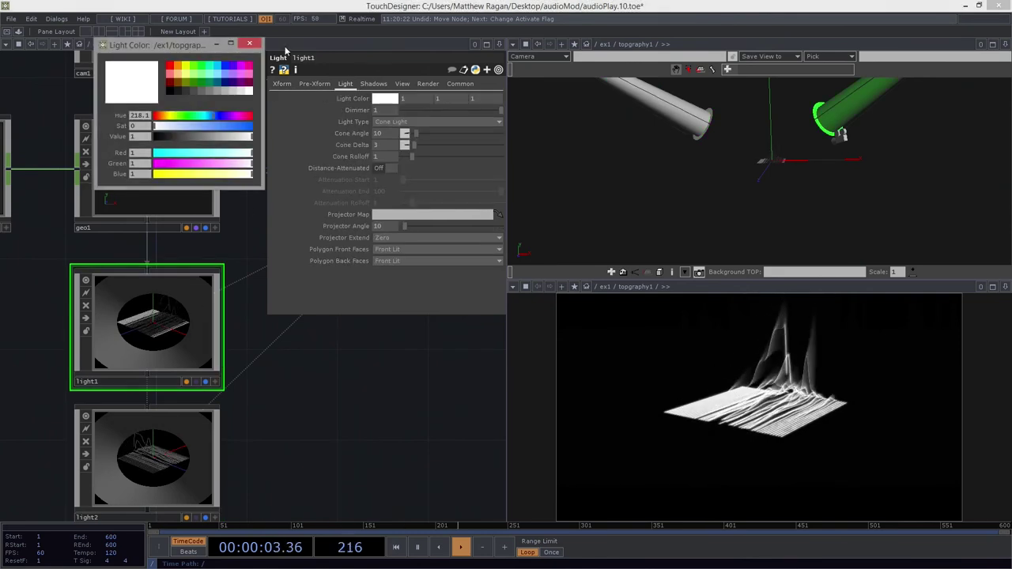
{"action": "left_click", "coordinate": [178, 70]}
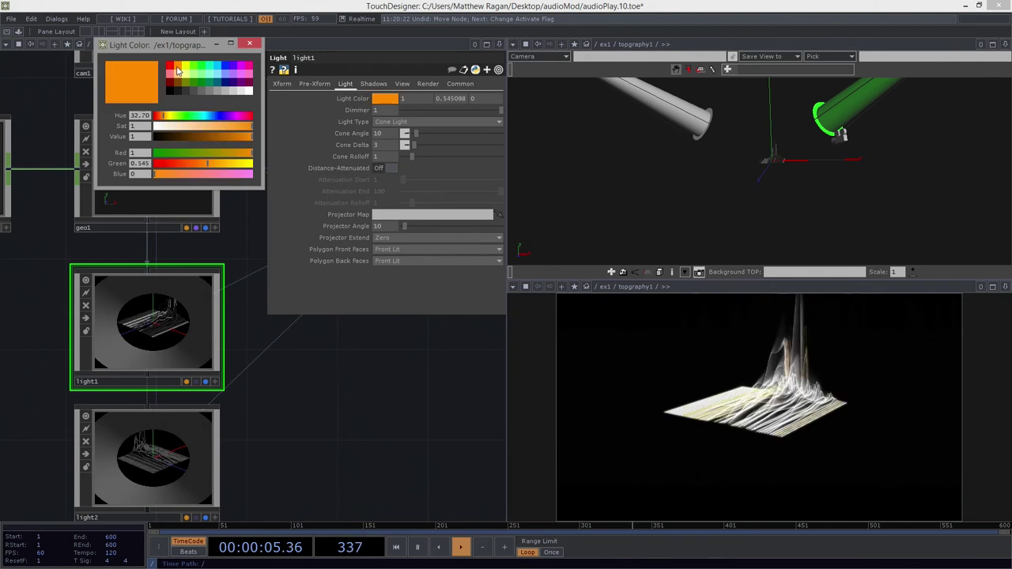
Set light2's light color to blue with RGB values 0, 0.184314, 1 and check the coloured lines in render1.
{"action": "left_click_drag", "start_coordinate": [307, 417], "coordinate": [94, 499]}
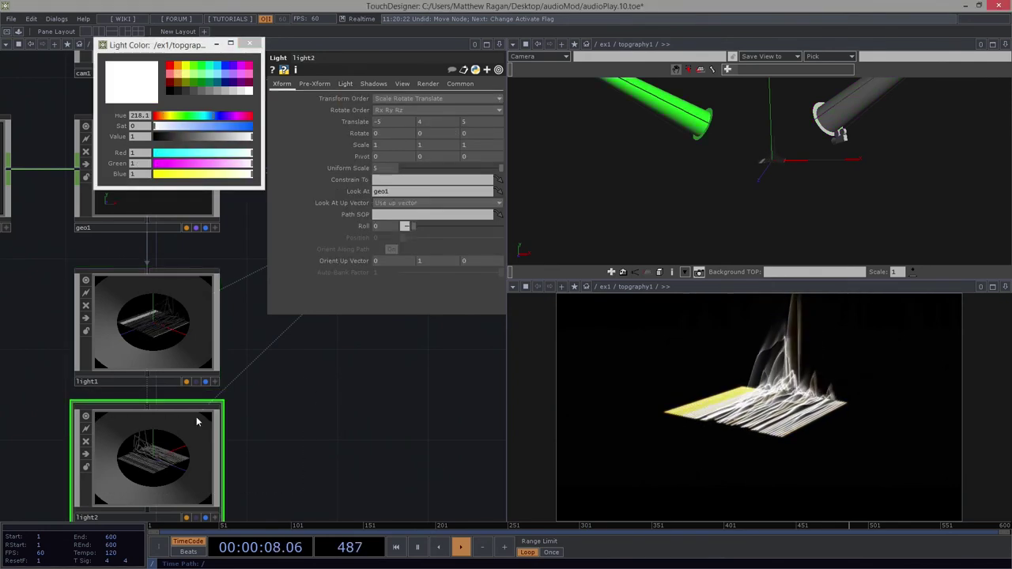
{"action": "left_click", "coordinate": [345, 84]}
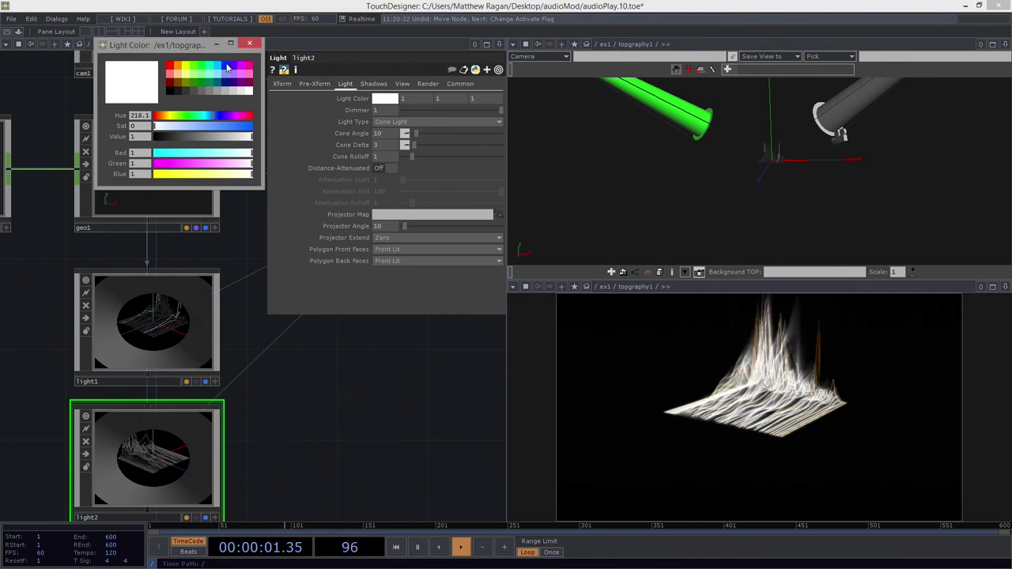
{"action": "left_click", "coordinate": [227, 69]}
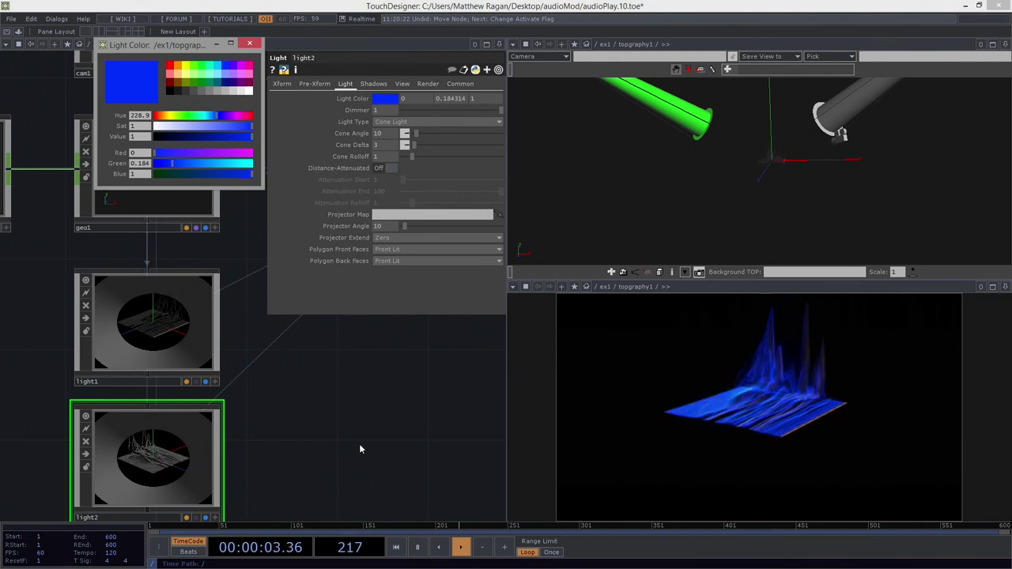
{"action": "left_click_drag", "start_coordinate": [307, 371], "coordinate": [16, 514]}
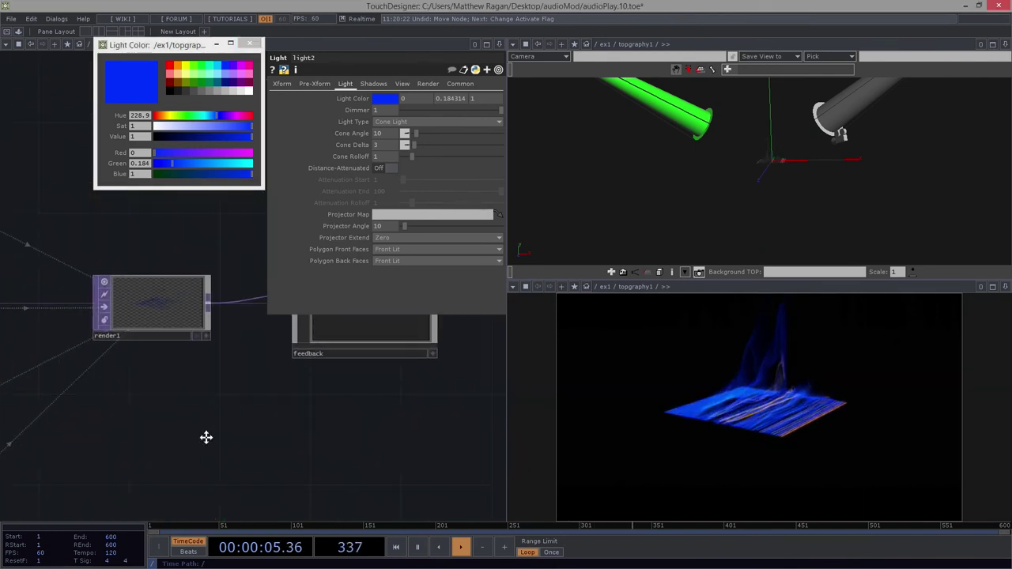
{"action": "middle_click_drag", "start_coordinate": [133, 226], "coordinate": [143, 333]}
{"action": "scroll", "coordinate": [142, 332], "scroll_direction": "up", "scroll_amount": 5}
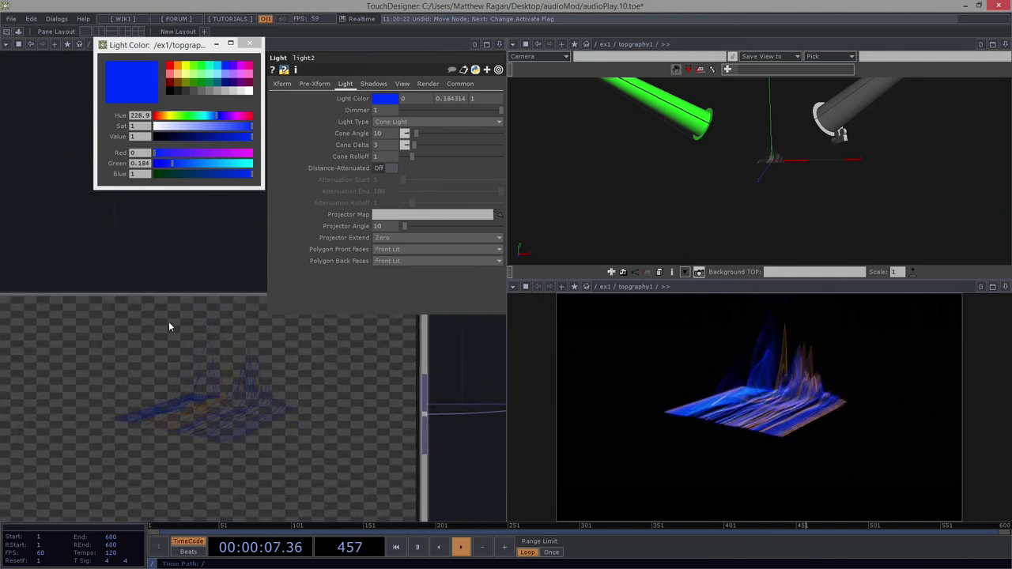
{"action": "scroll", "coordinate": [158, 305], "scroll_direction": "down", "scroll_amount": 5}
{"action": "scroll", "coordinate": [158, 305], "scroll_direction": "down", "scroll_amount": 5}
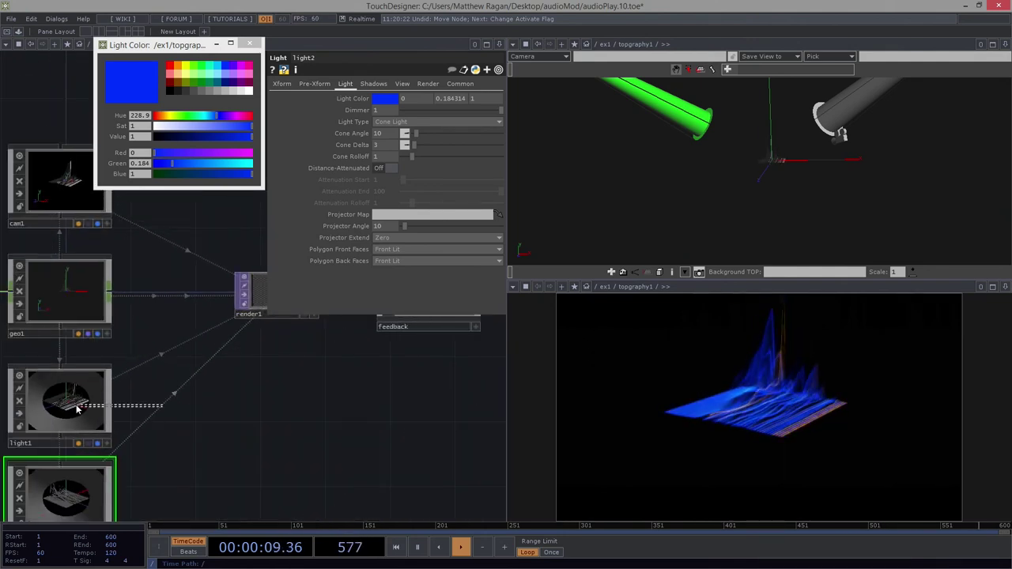
Move light1 to translation 8, 4, 0 while checking its placement in the geometry viewer.
{"action": "left_click", "coordinate": [63, 395]}
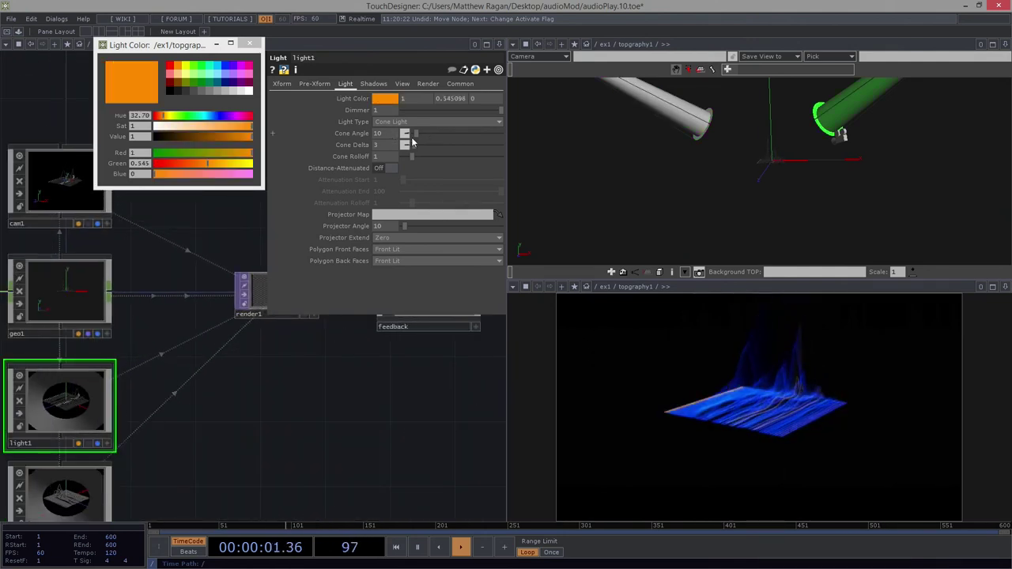
{"action": "left_click", "coordinate": [283, 87]}
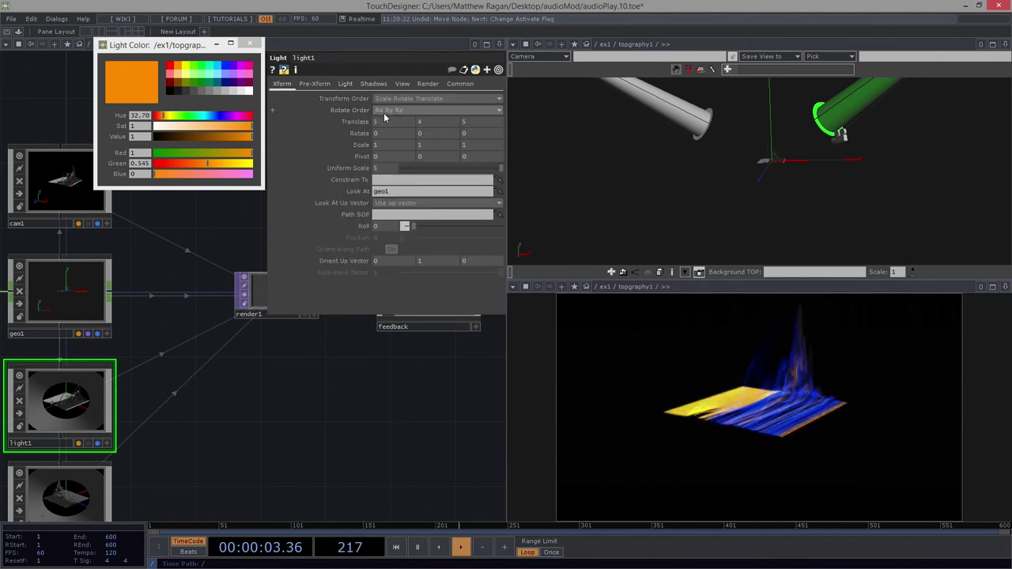
{"action": "mouse_move", "coordinate": [394, 121]}
{"action": "middle_mouse_down"}
{"action": "mouse_move", "coordinate": [387, 104]}
{"action": "mouse_move", "coordinate": [398, 104]}
{"action": "middle_mouse_up"}
{"action": "scroll", "coordinate": [398, 123], "scroll_direction": "down", "scroll_amount": 3}
{"action": "left_click_drag", "start_coordinate": [833, 217], "coordinate": [851, 201]}
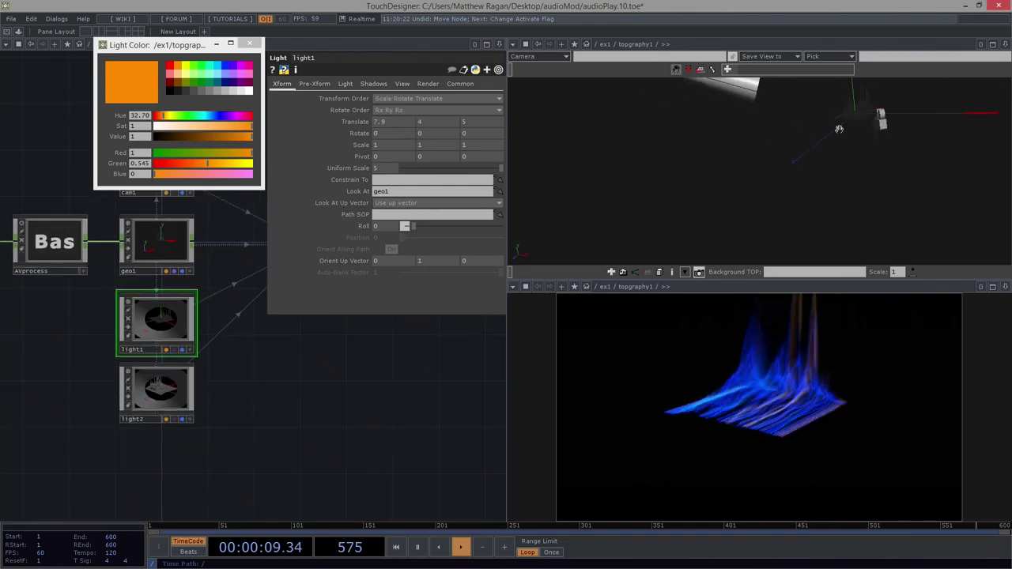
{"action": "left_click_drag", "start_coordinate": [839, 129], "coordinate": [818, 146]}
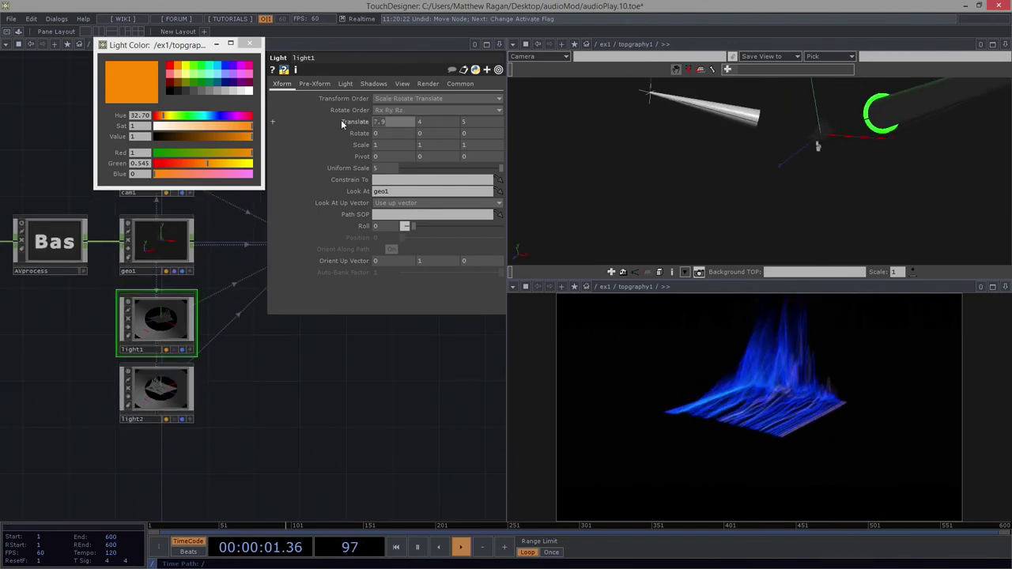
{"action": "type", "text": "8"}
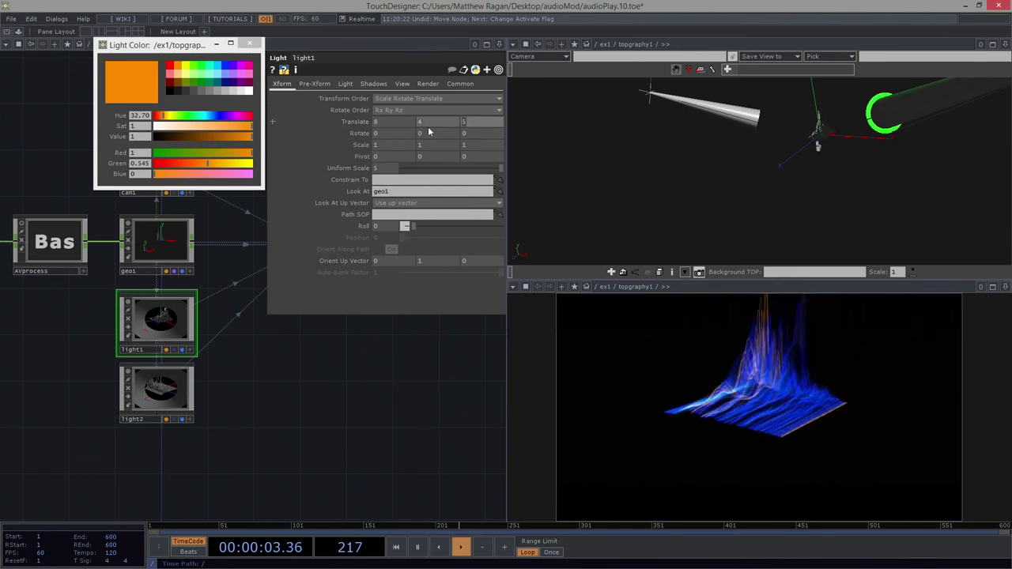
{"action": "type", "text": "3"}
{"action": "key", "text": "Return"}
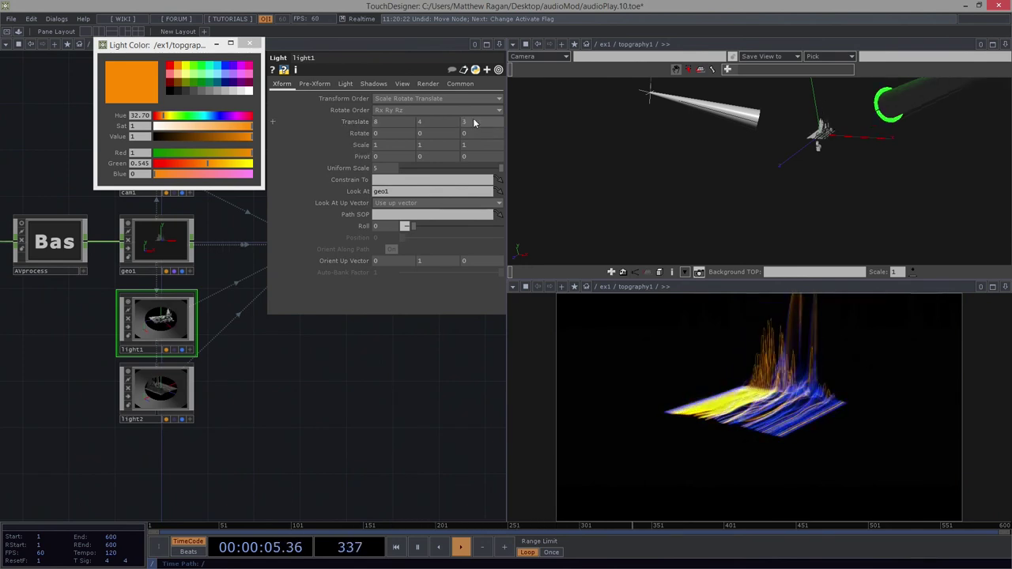
{"action": "left_click_drag", "start_coordinate": [473, 122], "coordinate": [456, 122]}
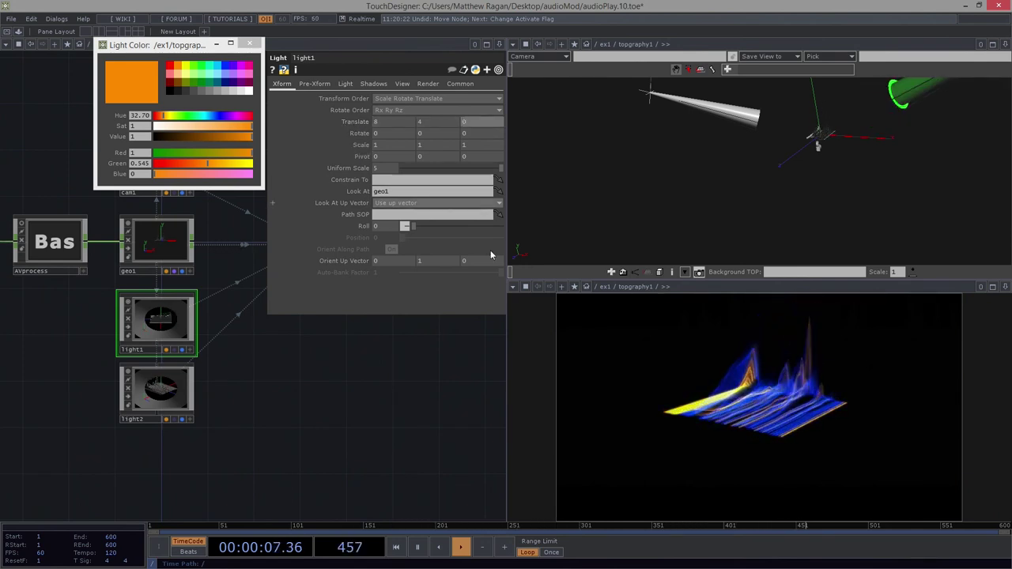
Move light2 to translation -8, 4, 0 so it mirrors light1 on the opposite side of geo1.
{"action": "double_click", "coordinate": [272, 378]}
{"action": "left_click", "coordinate": [38, 358]}
{"action": "left_click", "coordinate": [176, 395]}
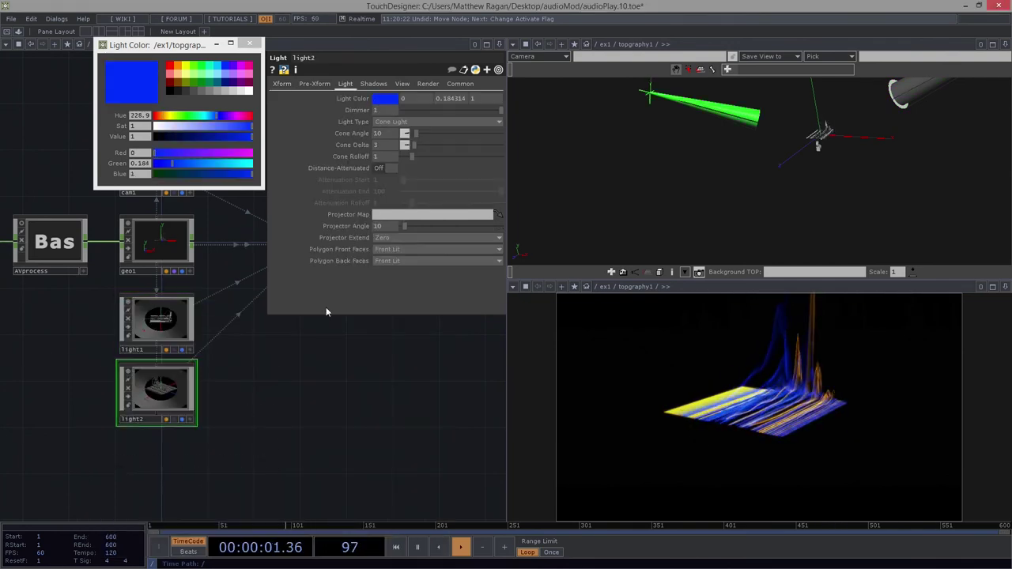
{"action": "left_click", "coordinate": [284, 85]}
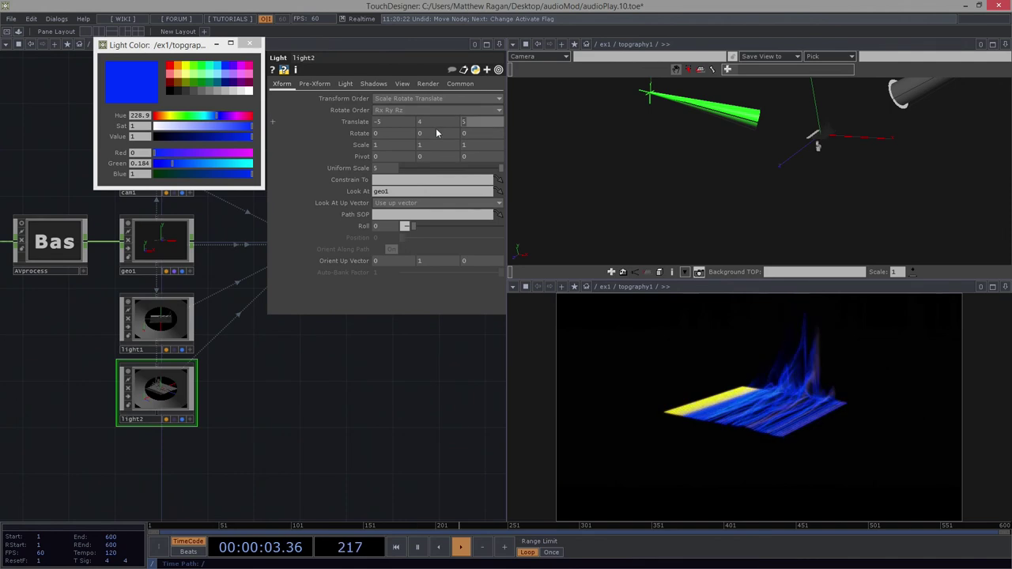
{"action": "mouse_move", "coordinate": [818, 124]}
{"action": "left_mouse_down"}
{"action": "mouse_move", "coordinate": [791, 177]}
{"action": "mouse_move", "coordinate": [843, 100]}
{"action": "mouse_move", "coordinate": [824, 106]}
{"action": "left_mouse_up"}
{"action": "left_click_drag", "start_coordinate": [221, 298], "coordinate": [144, 337]}
{"action": "left_click_drag", "start_coordinate": [264, 357], "coordinate": [133, 419]}
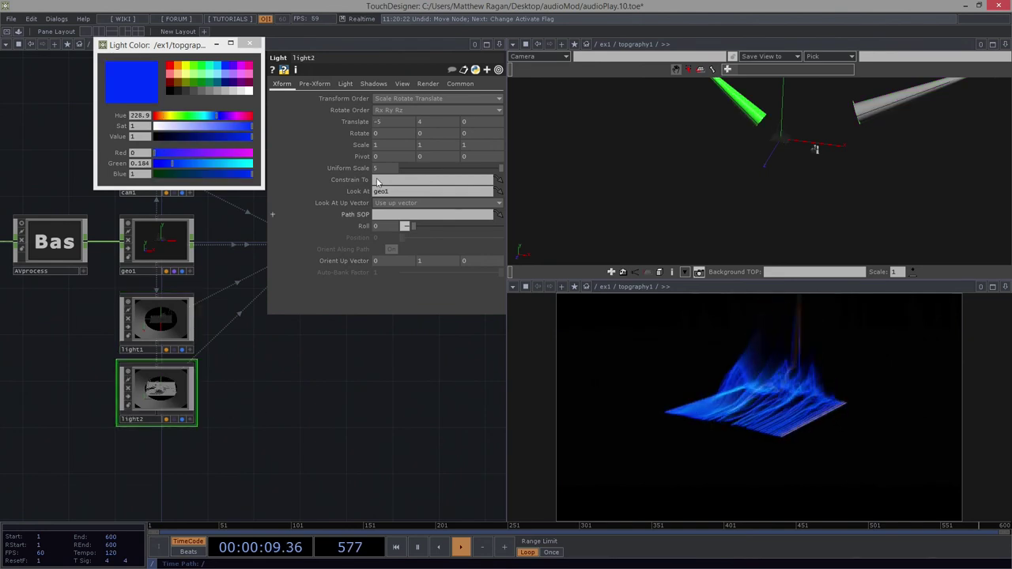
{"action": "left_click", "coordinate": [404, 128]}
{"action": "type", "text": "-8"}
{"action": "key", "text": "Return"}
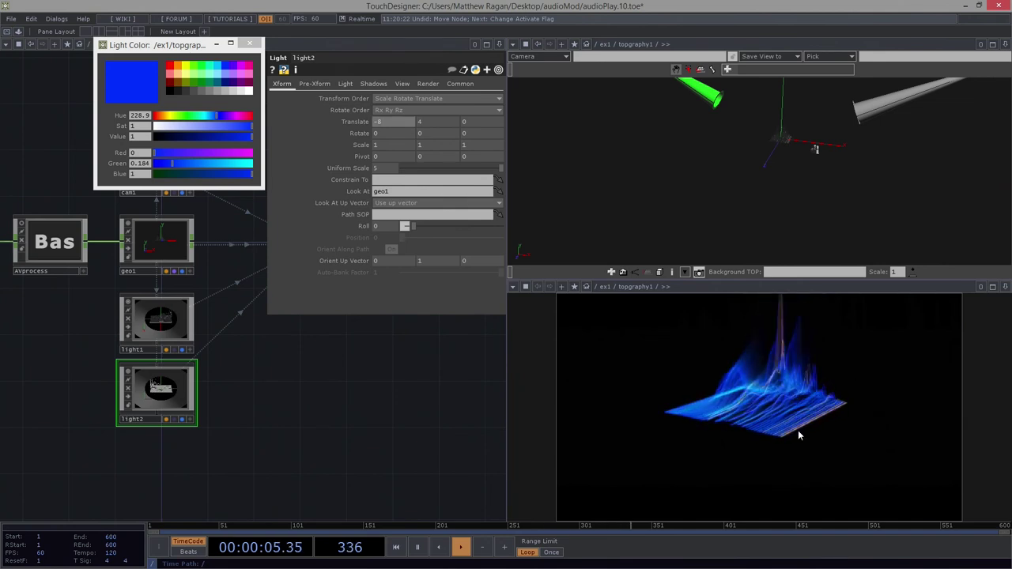
Set cam1's X translation to 0 to centre the camera in front of geo1.
{"action": "mouse_move", "coordinate": [207, 197]}
{"action": "left_mouse_down"}
{"action": "mouse_move", "coordinate": [159, 317]}
{"action": "mouse_move", "coordinate": [151, 300]}
{"action": "mouse_move", "coordinate": [174, 284]}
{"action": "left_mouse_up"}
{"action": "right_click_drag", "start_coordinate": [190, 250], "coordinate": [154, 293]}
{"action": "left_click_drag", "start_coordinate": [155, 298], "coordinate": [155, 298]}
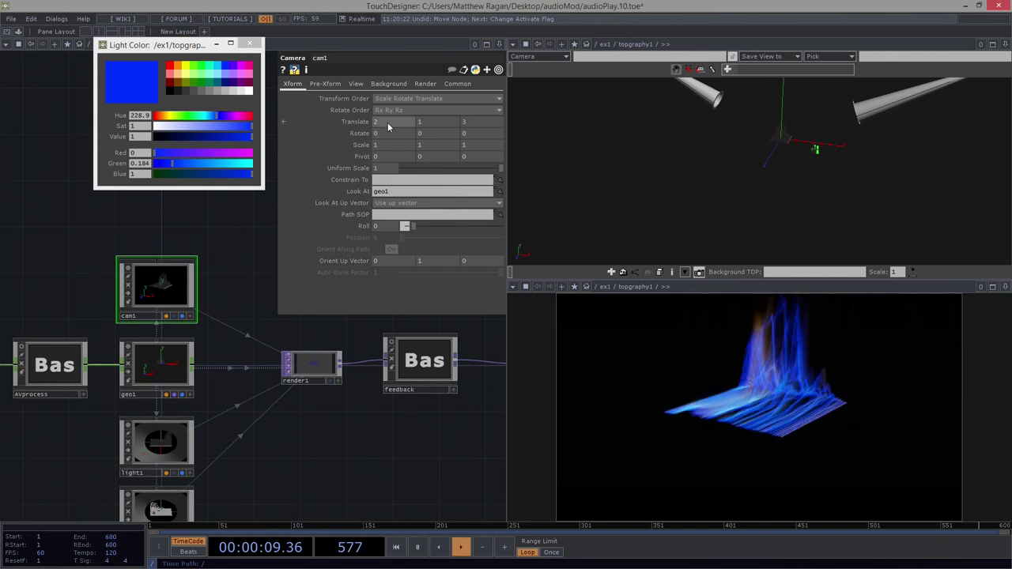
{"action": "middle_click_drag", "start_coordinate": [386, 121], "coordinate": [427, 109]}
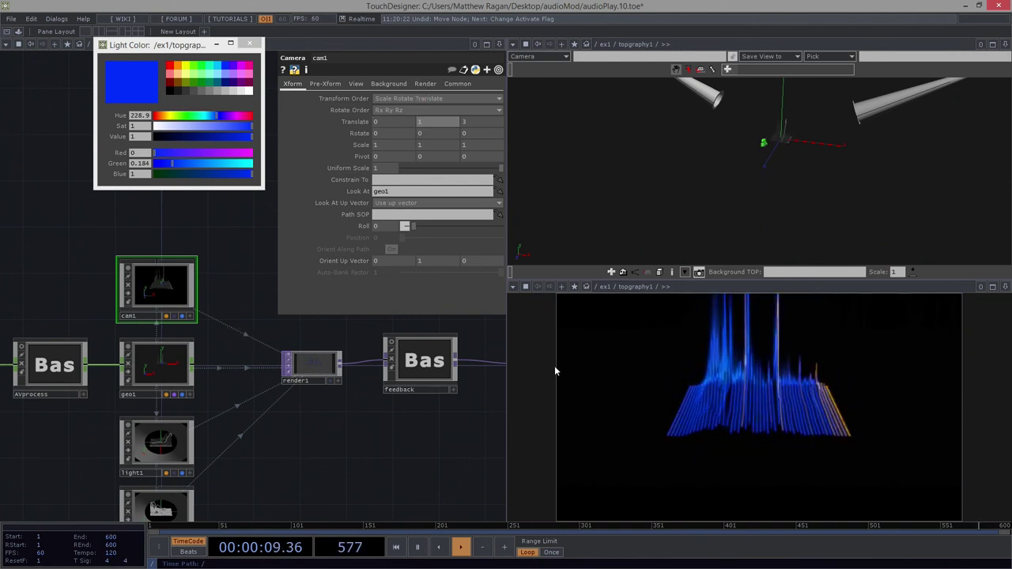
Stretch geo1 by setting its scale to 2 in X and 3 in Z.
{"action": "left_click", "coordinate": [177, 363]}
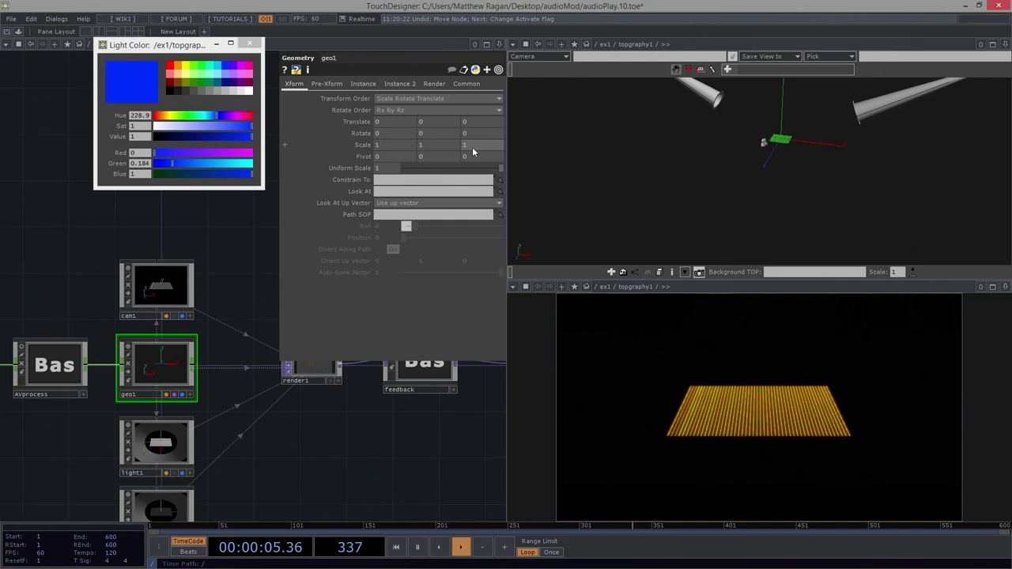
{"action": "mouse_move", "coordinate": [477, 145]}
{"action": "middle_mouse_down"}
{"action": "mouse_move", "coordinate": [477, 133]}
{"action": "mouse_move", "coordinate": [495, 136]}
{"action": "middle_mouse_up"}
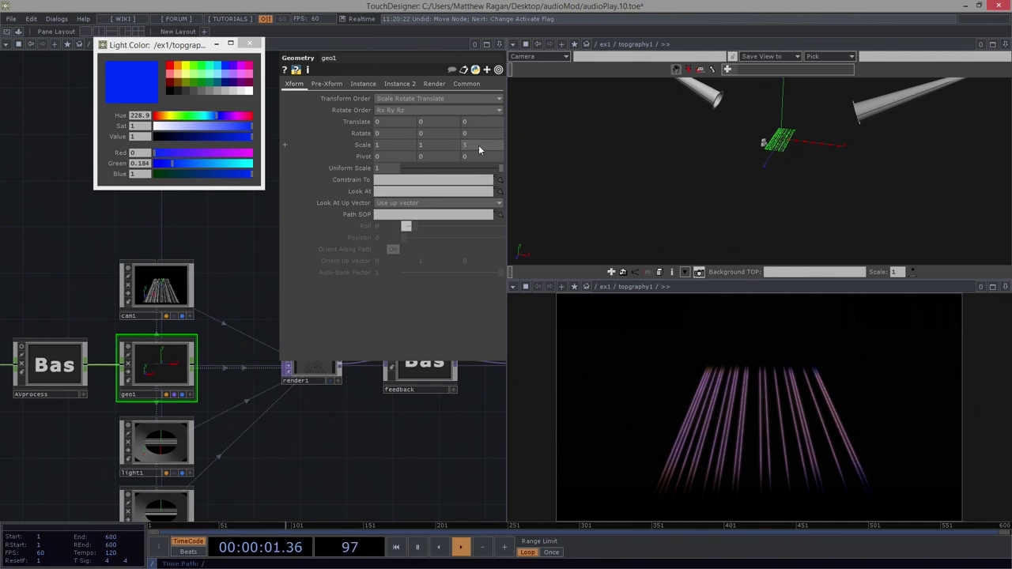
{"action": "middle_click_drag", "start_coordinate": [397, 148], "coordinate": [402, 131]}
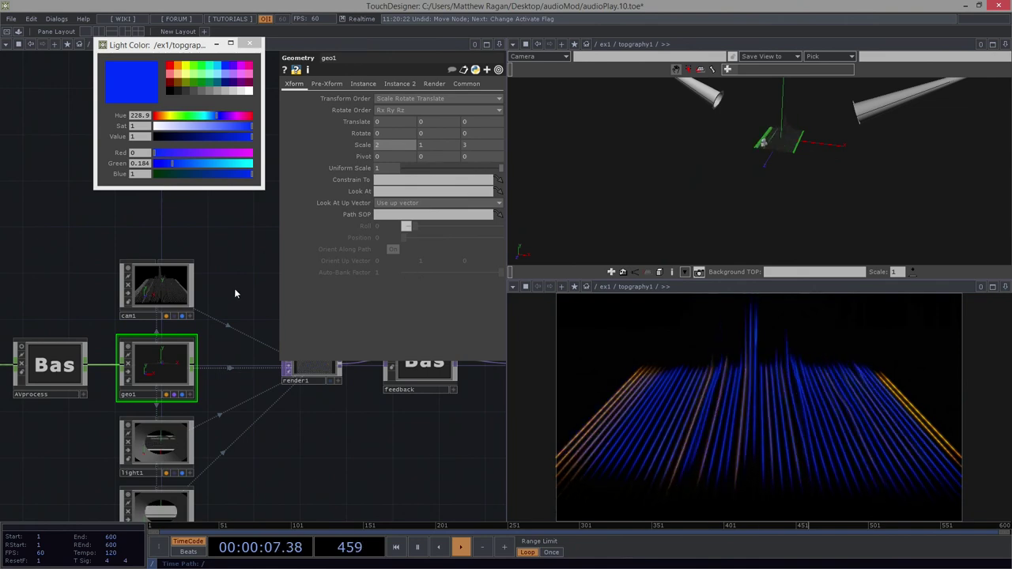
Offset cam1 sideways by setting its X translation to 2, so geo1 is viewed at an angle.
{"action": "left_click", "coordinate": [171, 307]}
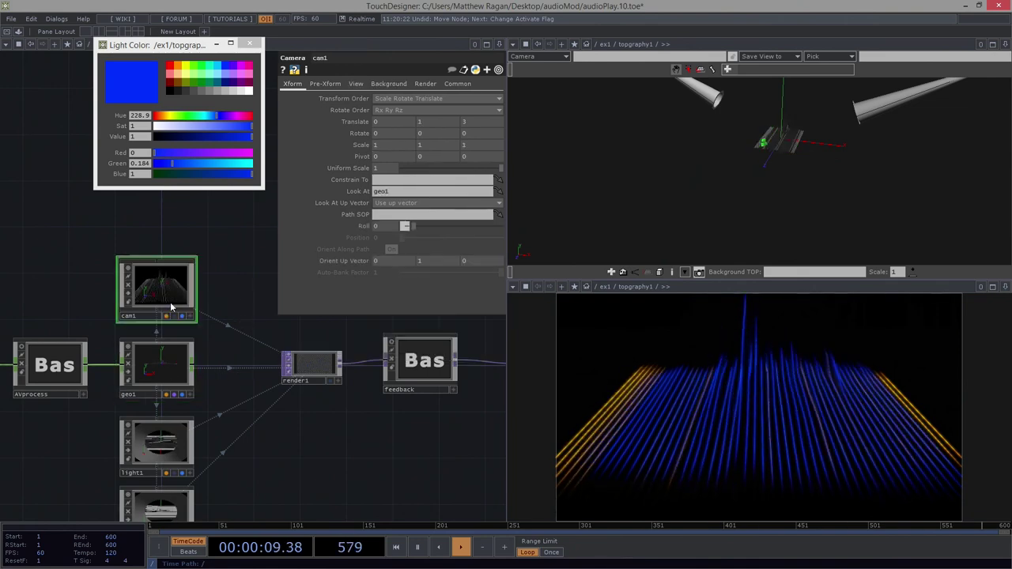
{"action": "left_click_drag", "start_coordinate": [436, 120], "coordinate": [437, 104]}
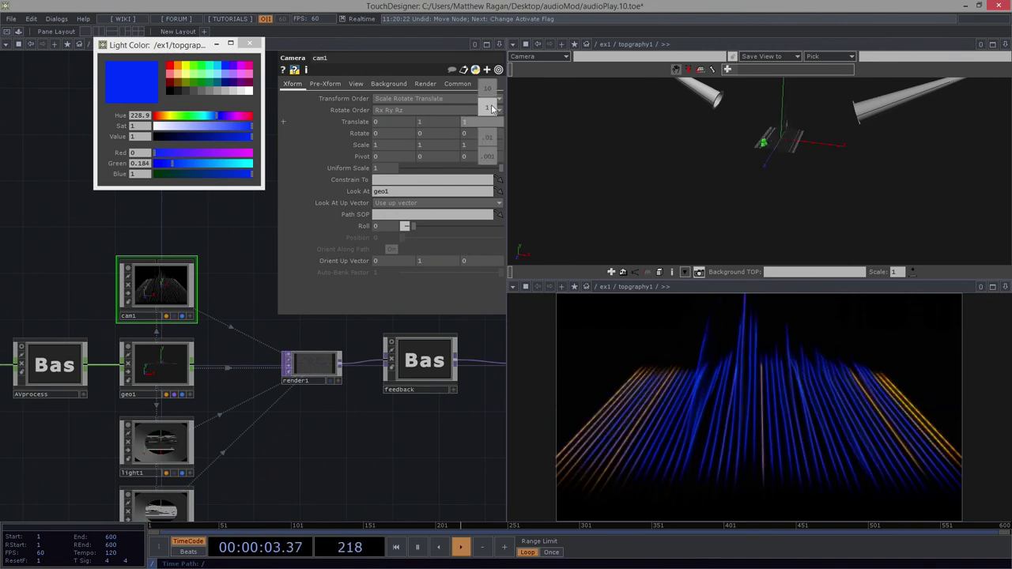
{"action": "middle_click_drag", "start_coordinate": [491, 108], "coordinate": [489, 103]}
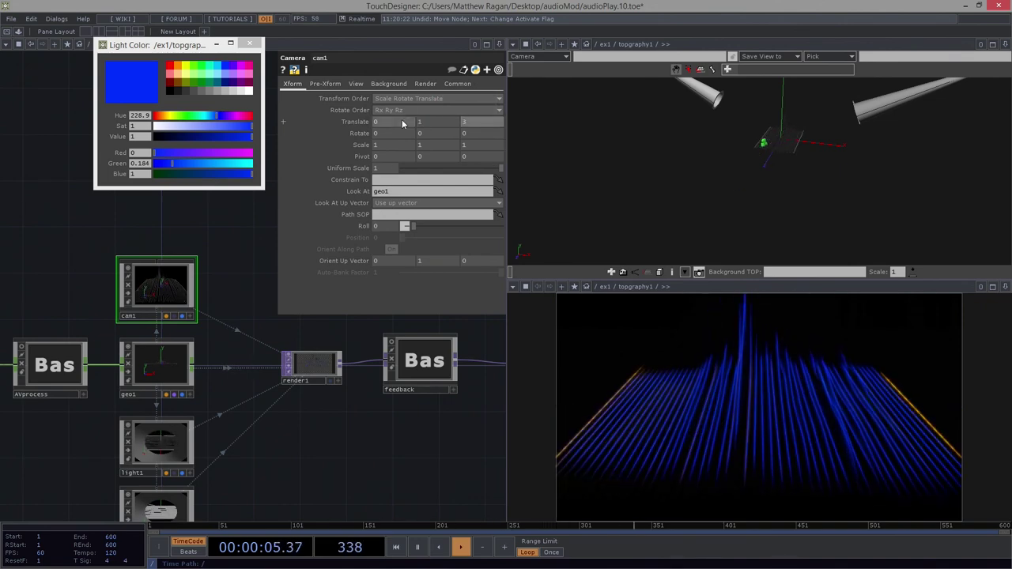
{"action": "middle_click_drag", "start_coordinate": [402, 120], "coordinate": [402, 104]}
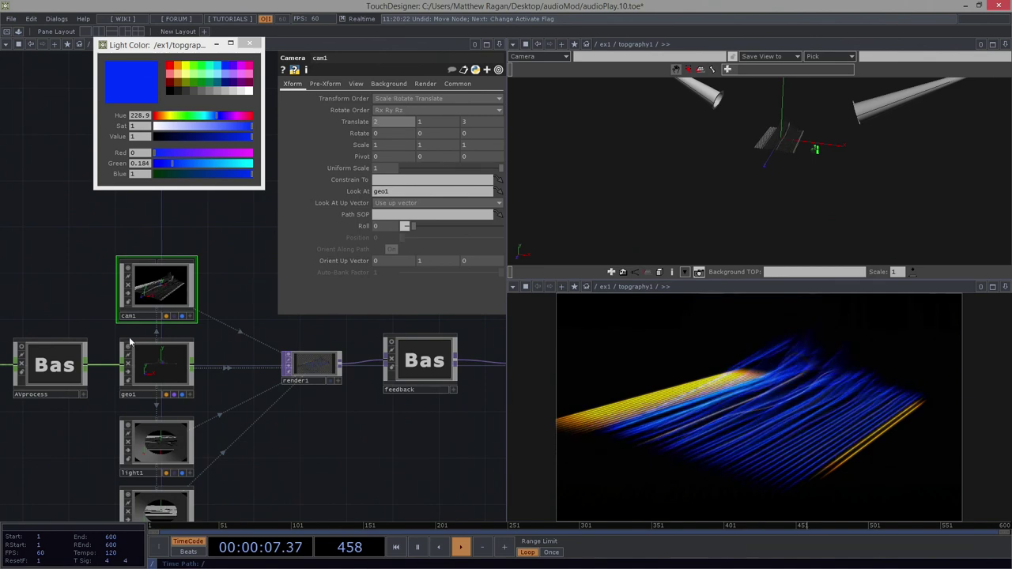
Widen the cone angle of both light1 and light2 to 40 so they cover more of geo1.
{"action": "left_click_drag", "start_coordinate": [219, 458], "coordinate": [195, 382]}
{"action": "left_click", "coordinate": [132, 368]}
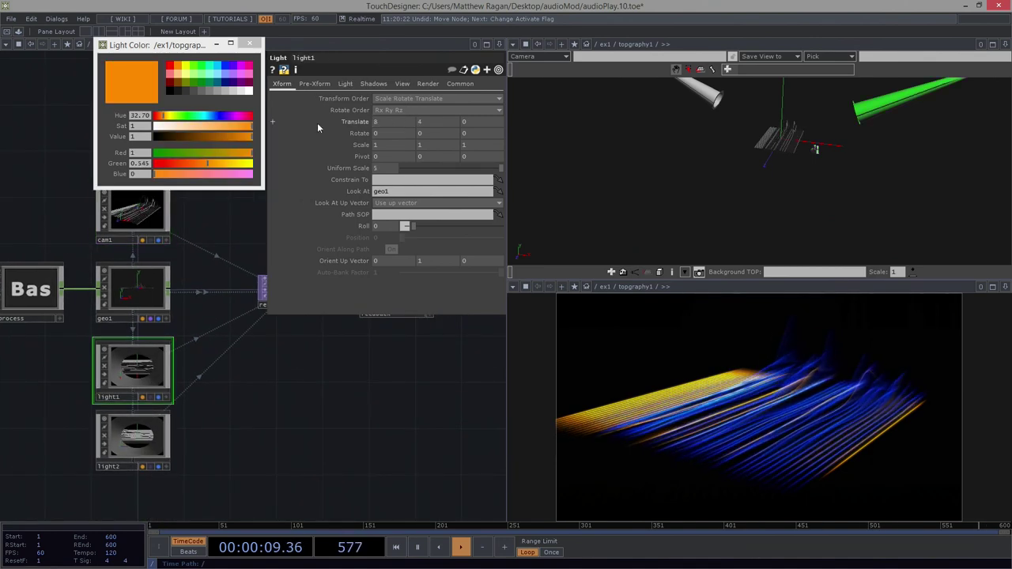
{"action": "left_click", "coordinate": [346, 83]}
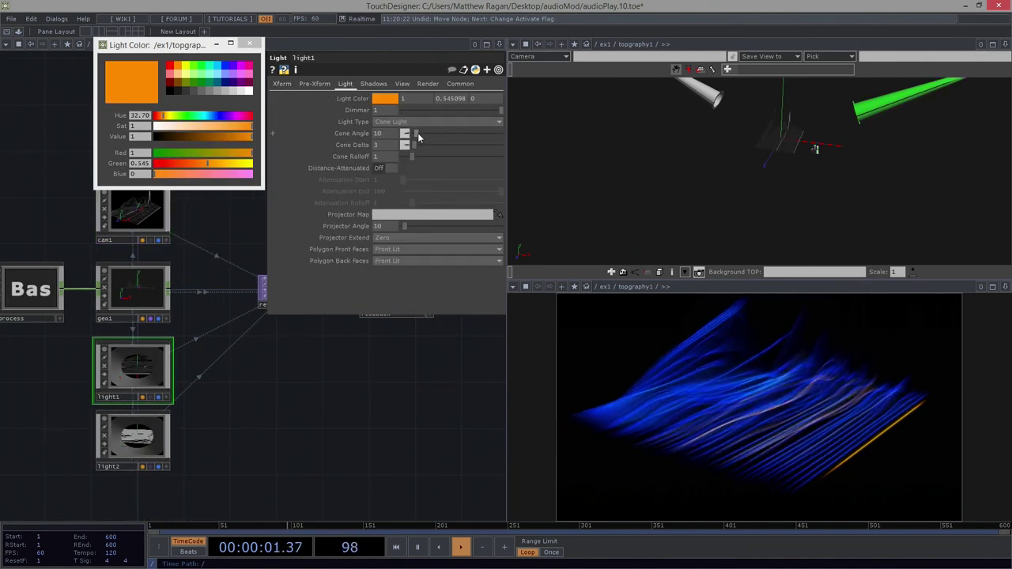
{"action": "left_click_drag", "start_coordinate": [417, 132], "coordinate": [423, 133]}
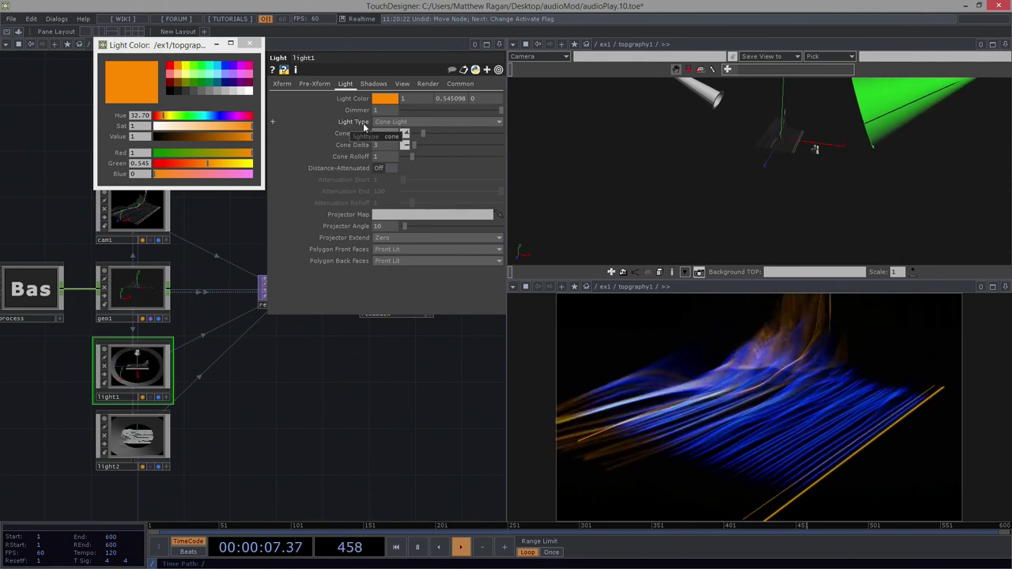
{"action": "left_click", "coordinate": [132, 436]}
{"action": "left_click", "coordinate": [346, 83]}
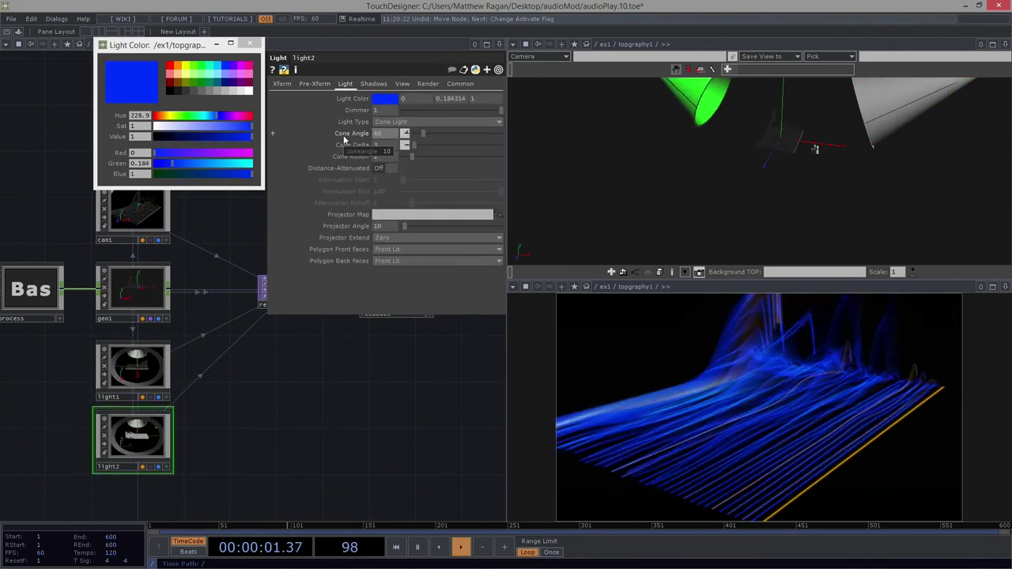
Pull cam1 back from geo1 by setting its Z translation to 4, and close the light colour picker.
{"action": "left_click", "coordinate": [154, 291]}
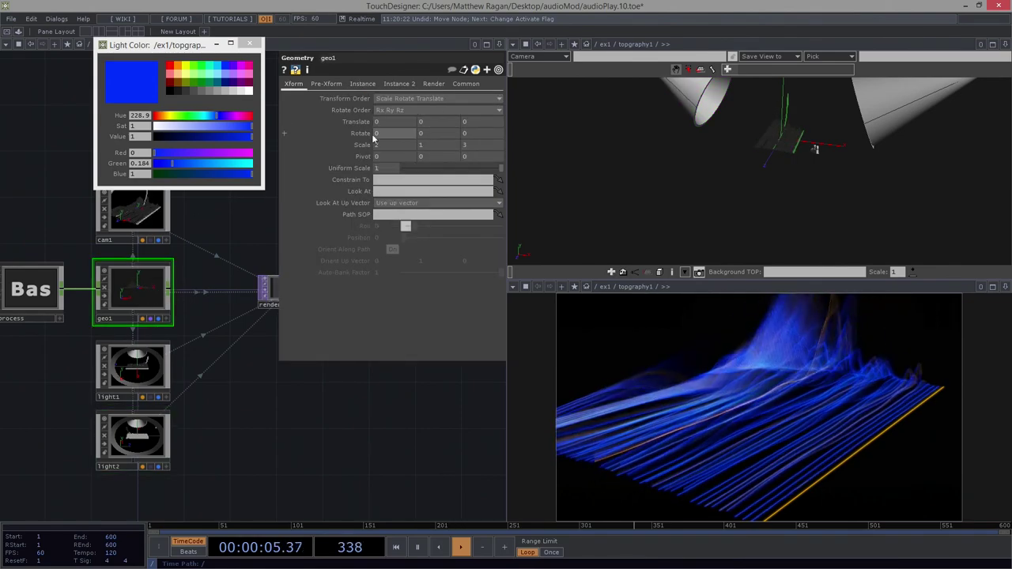
{"action": "left_click", "coordinate": [154, 212]}
{"action": "left_click_drag", "start_coordinate": [474, 121], "coordinate": [474, 106]}
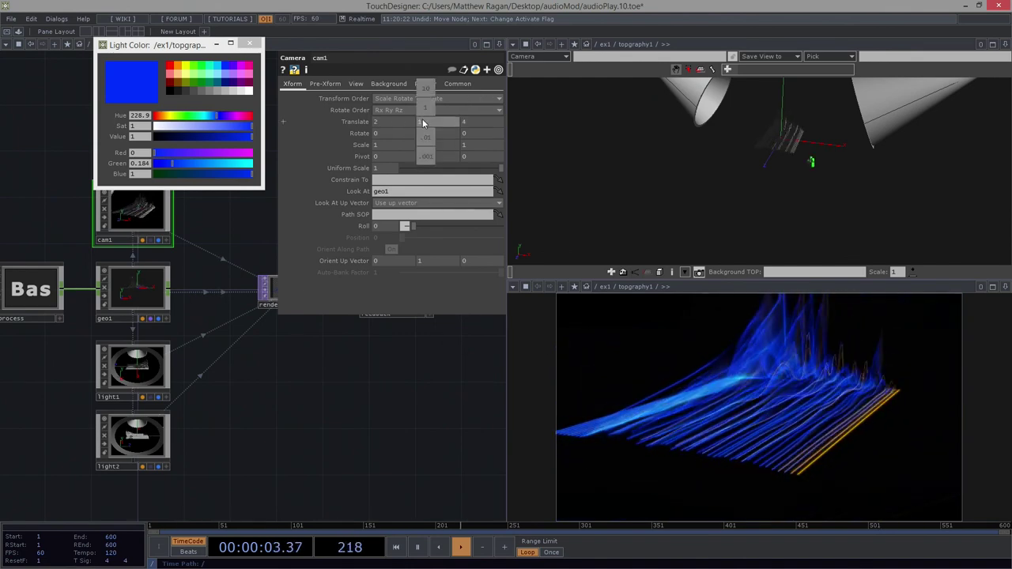
{"action": "mouse_move", "coordinate": [423, 119]}
{"action": "left_mouse_down"}
{"action": "mouse_move", "coordinate": [431, 103]}
{"action": "mouse_move", "coordinate": [433, 121]}
{"action": "mouse_move", "coordinate": [432, 106]}
{"action": "left_mouse_up"}
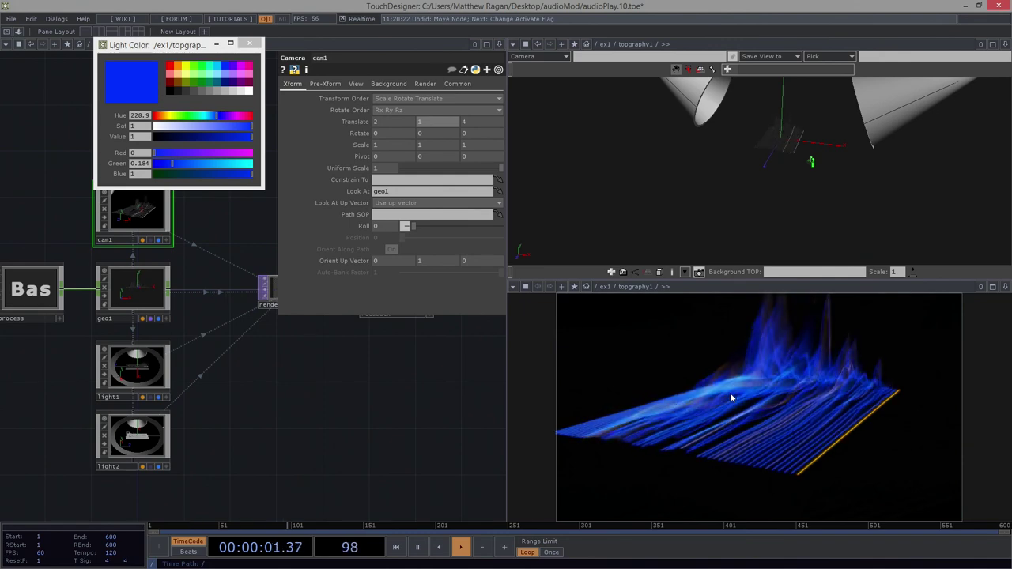
{"action": "left_click", "coordinate": [250, 44]}
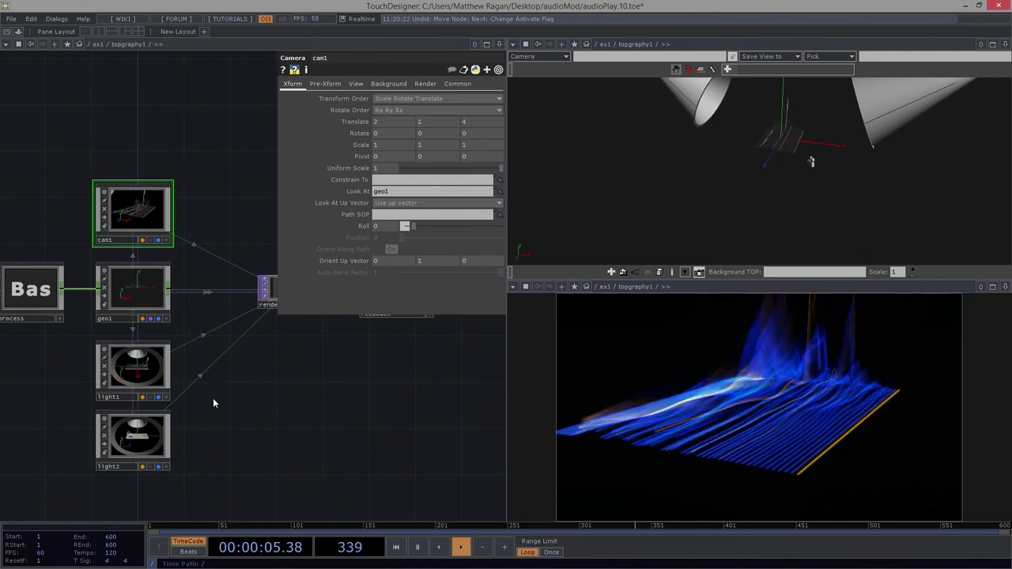